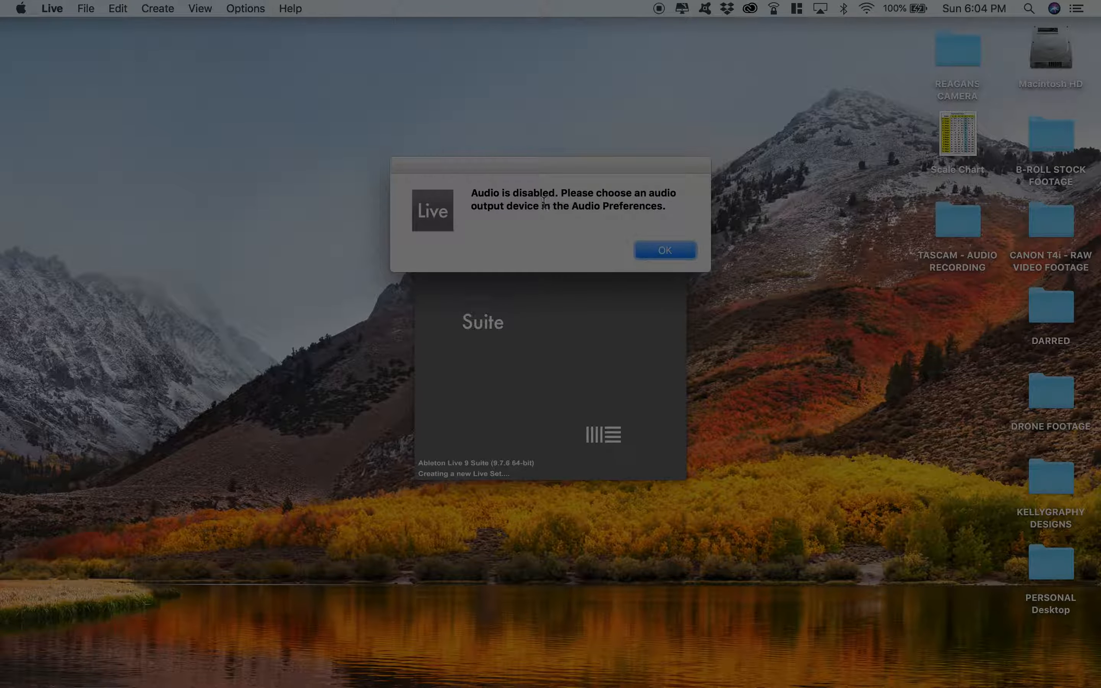
Dismiss the disabled-audio warning, set the audio output device to Built-in Output (0 In, 2 Out), and confirm its output channel configuration
{"action": "left_click", "coordinate": [659, 250]}
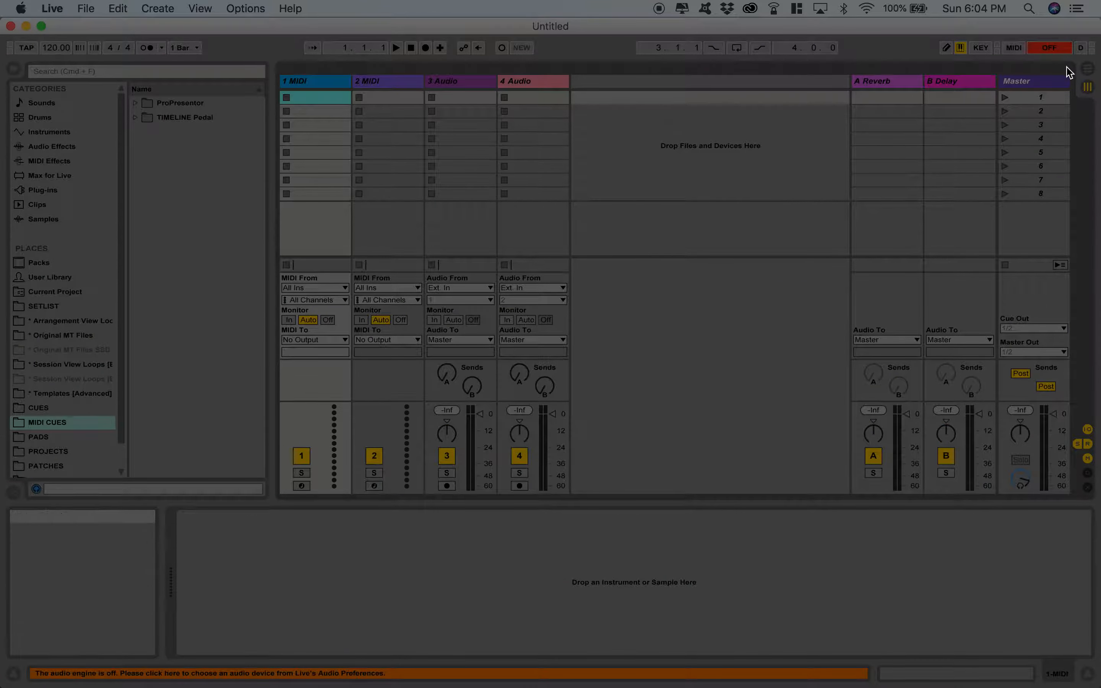
{"action": "left_click", "coordinate": [1054, 50]}
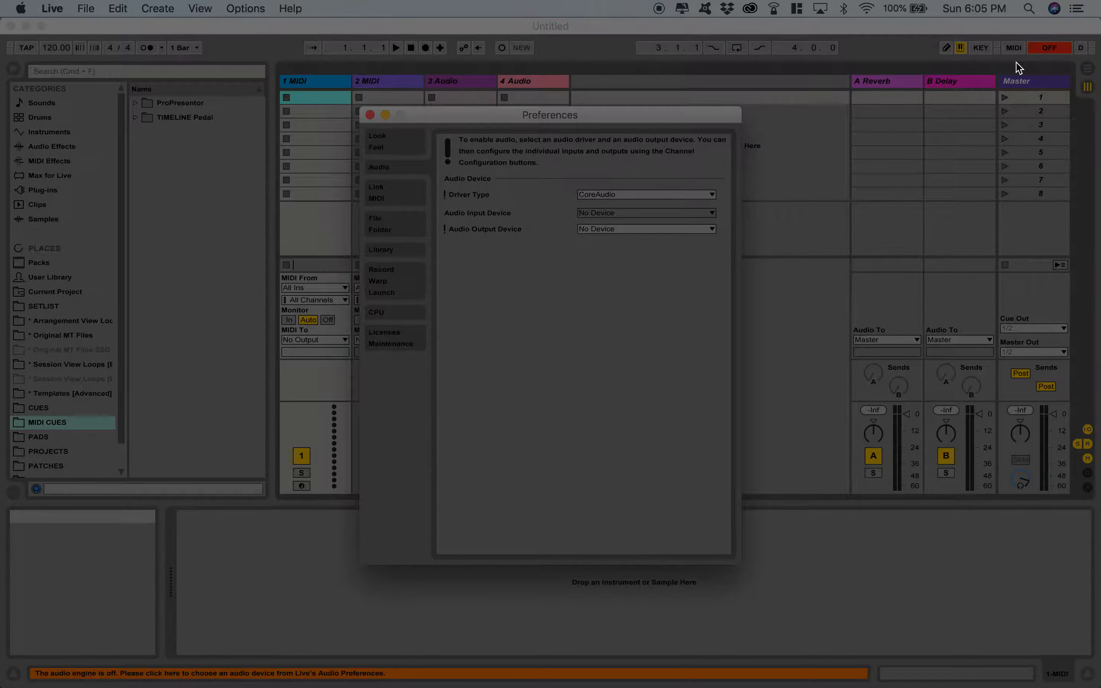
{"action": "left_click", "coordinate": [616, 230]}
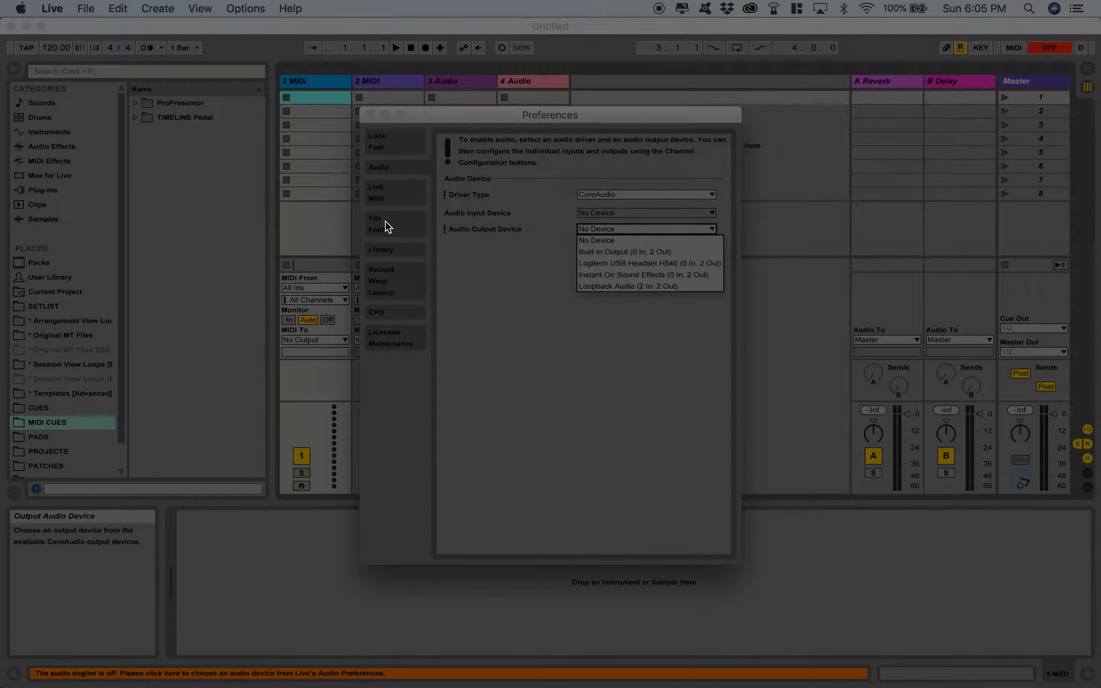
{"action": "left_click", "coordinate": [383, 150]}
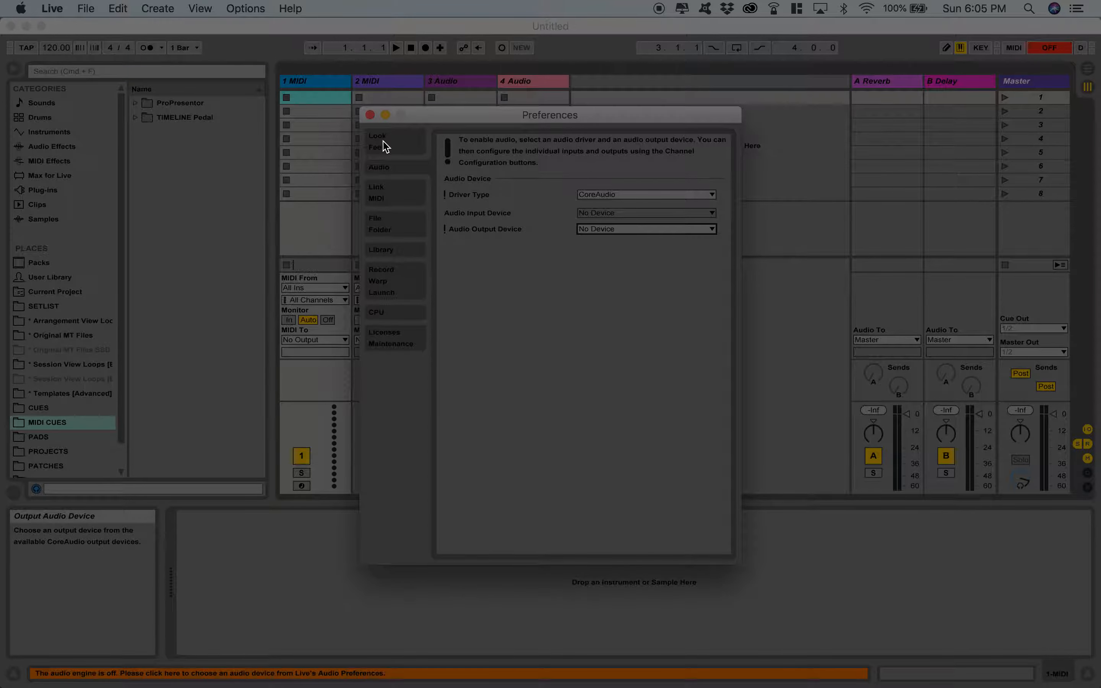
{"action": "left_click", "coordinate": [381, 146]}
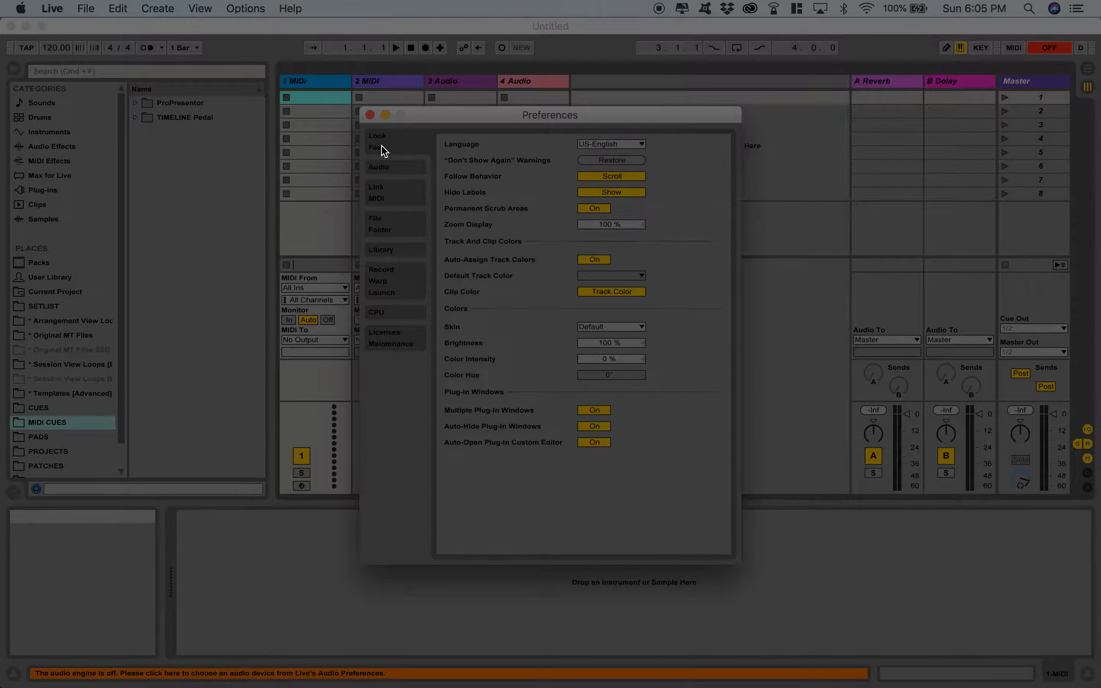
{"action": "left_click", "coordinate": [386, 166]}
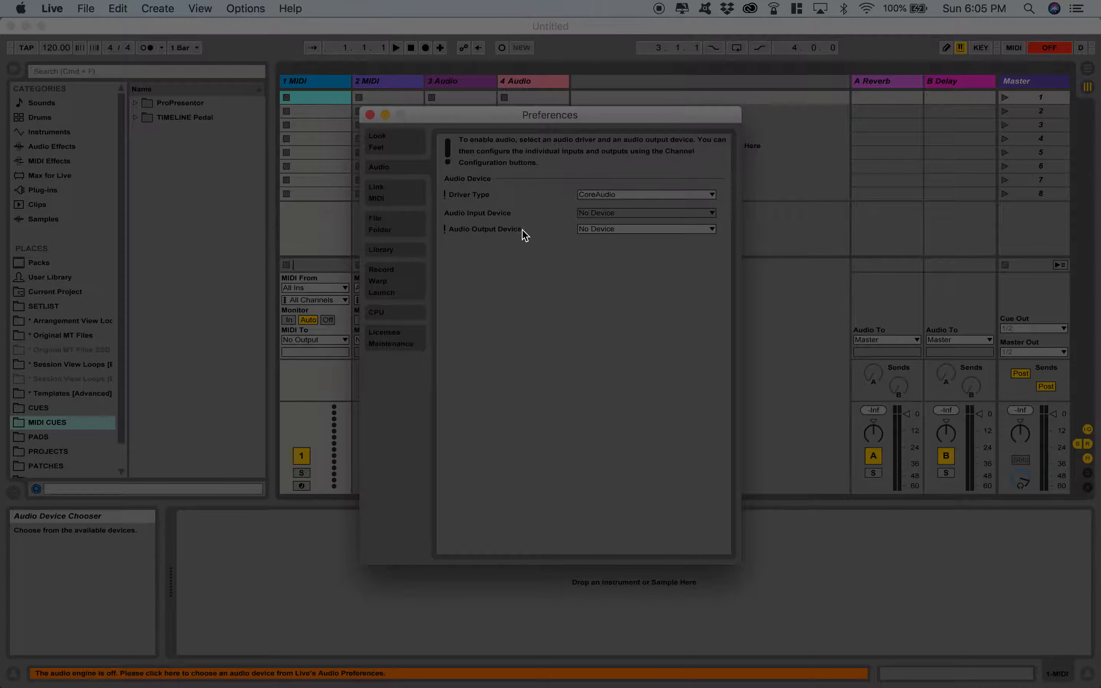
{"action": "left_click", "coordinate": [608, 231]}
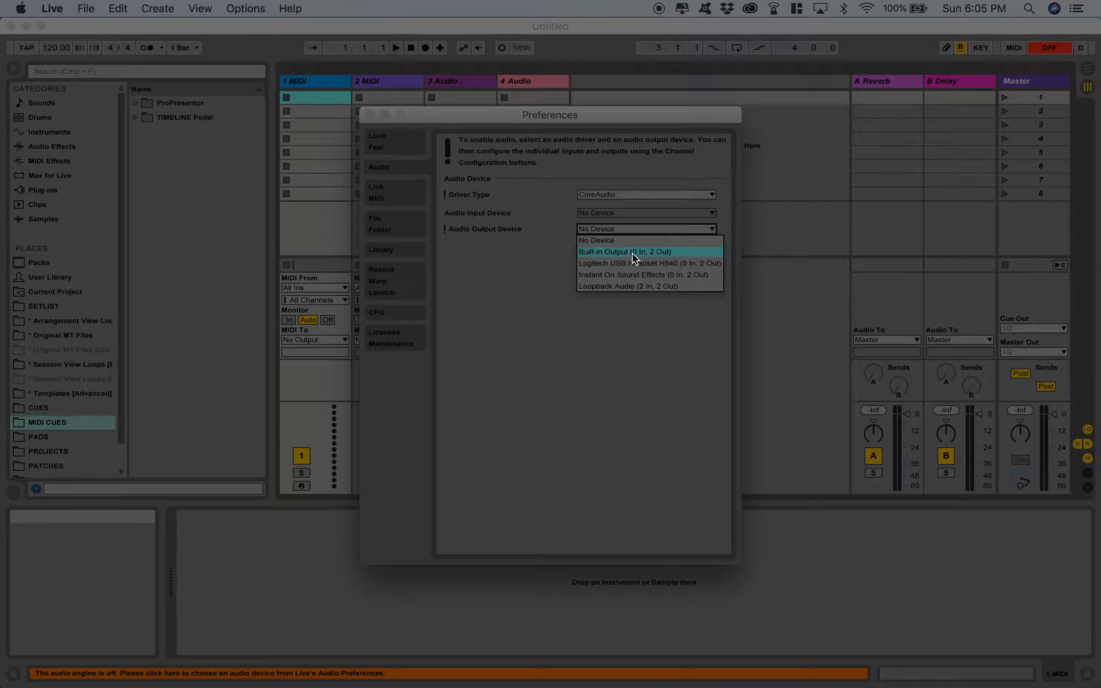
{"action": "left_click", "coordinate": [634, 253]}
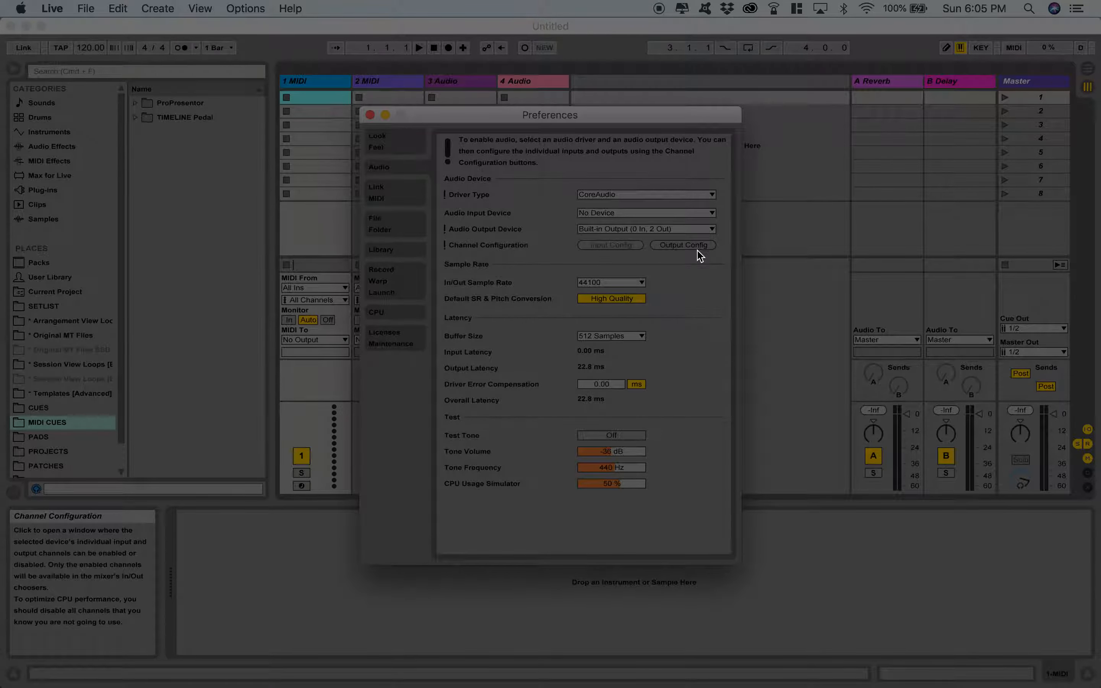
{"action": "left_click", "coordinate": [687, 246]}
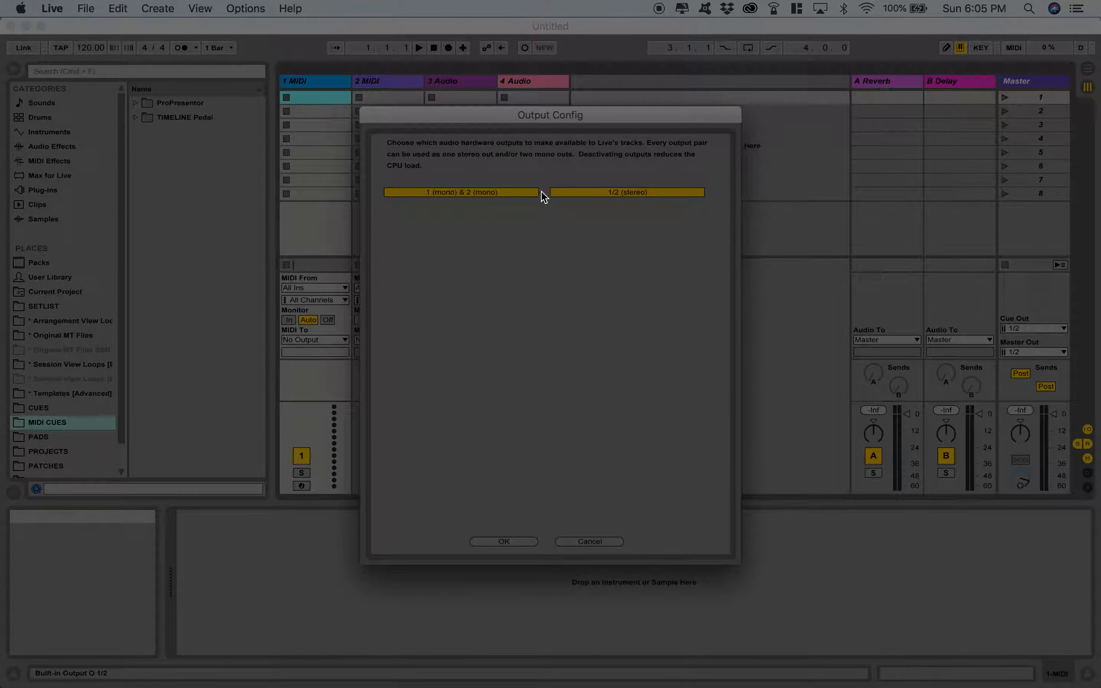
{"action": "left_click", "coordinate": [515, 542]}
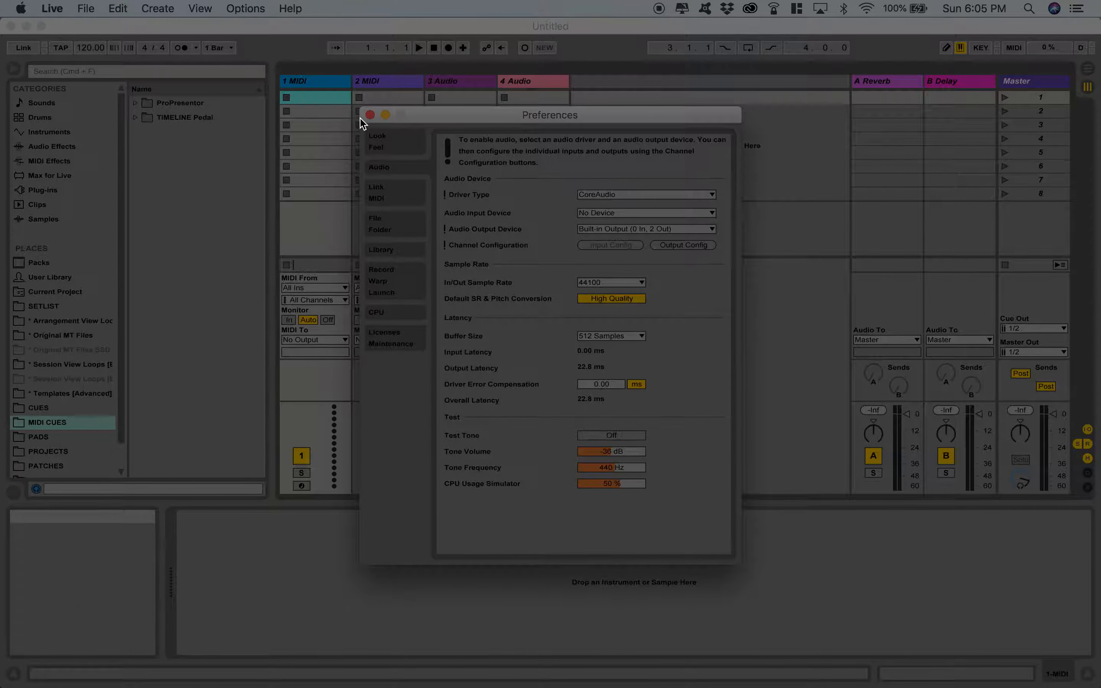
In the Record/Warp/Launch preferences, choose Trigger as the default launch mode and Complex as the default warp mode
{"action": "left_click", "coordinate": [389, 291]}
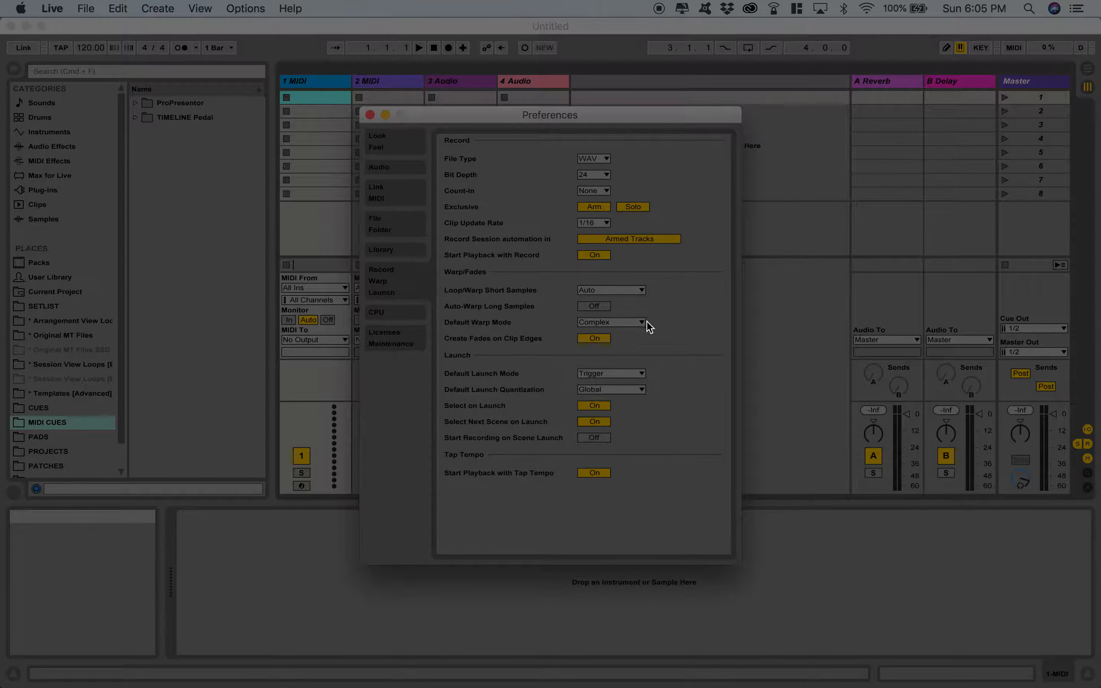
{"action": "left_click", "coordinate": [618, 375]}
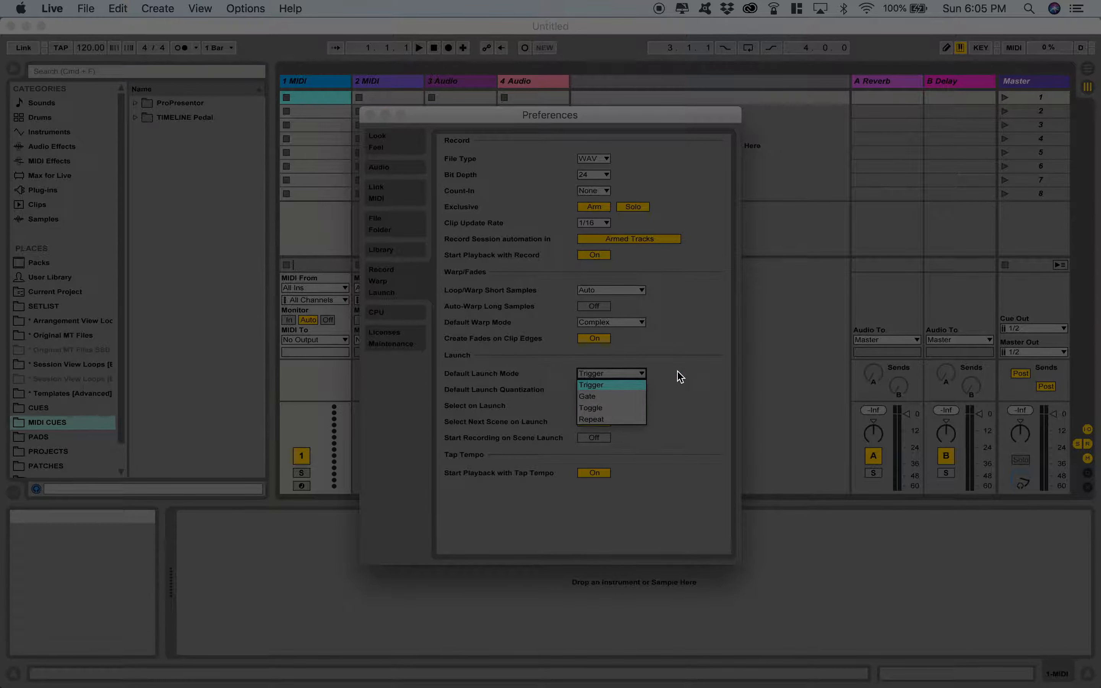
{"action": "left_click", "coordinate": [634, 386]}
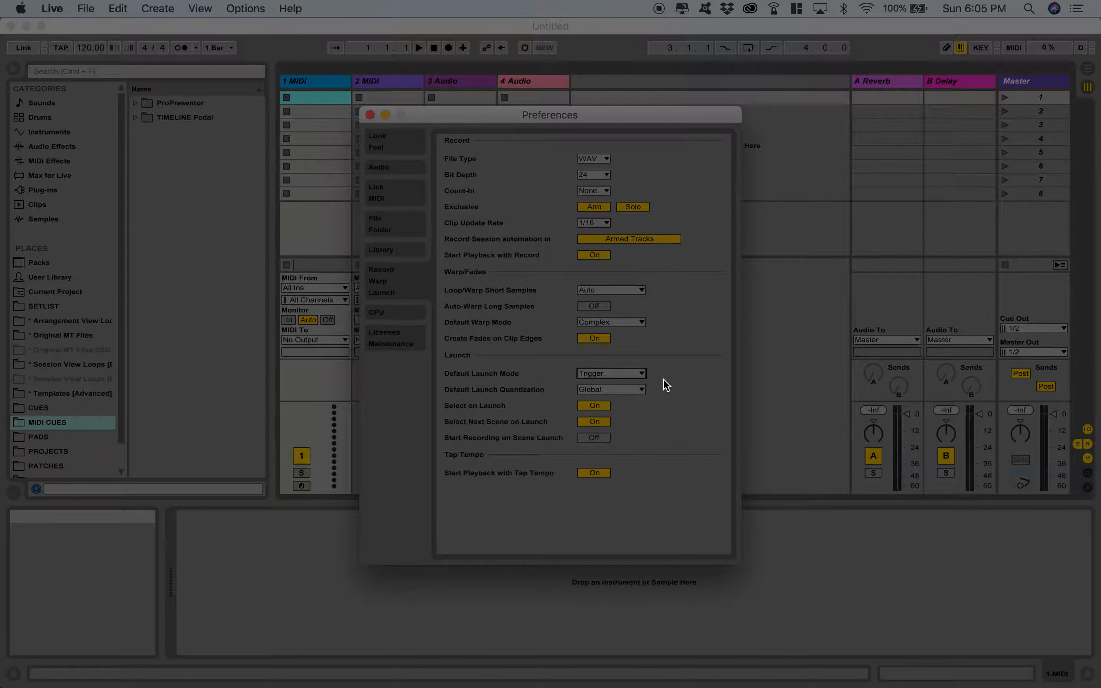
{"action": "left_click", "coordinate": [618, 331]}
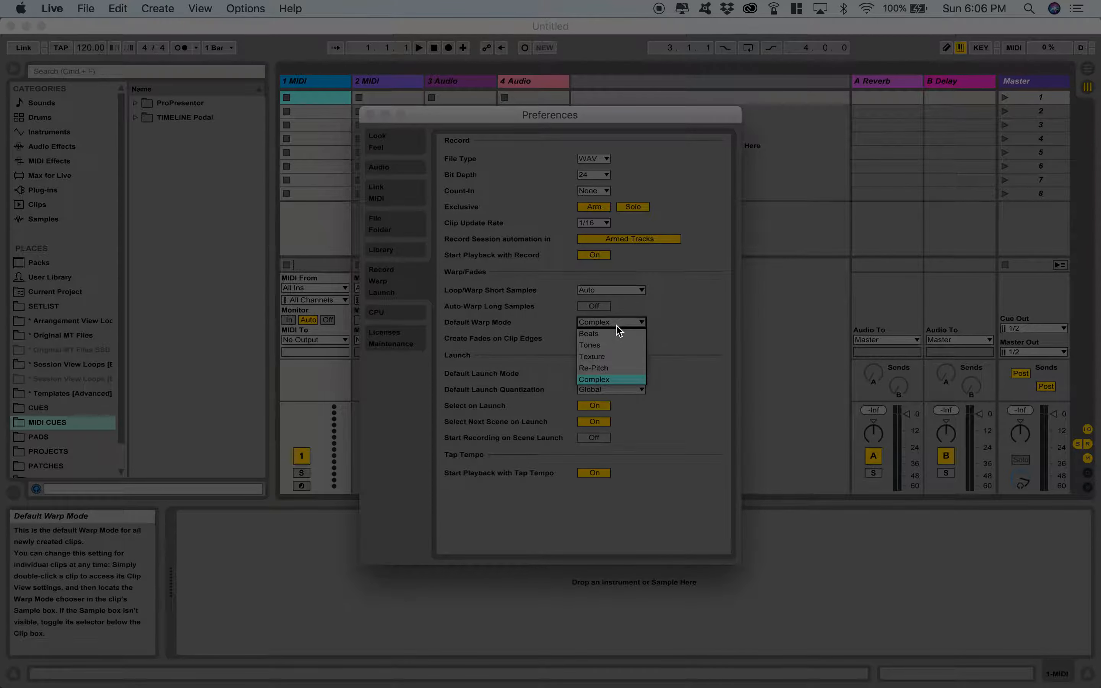
{"action": "left_click", "coordinate": [611, 382]}
{"action": "left_click", "coordinate": [652, 341]}
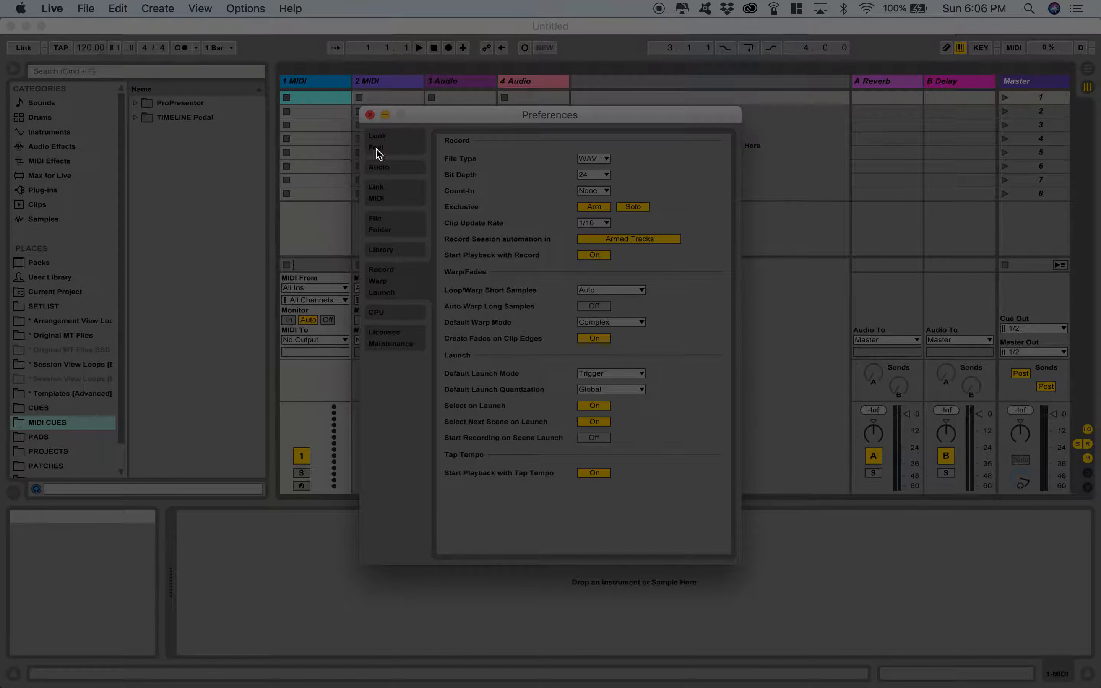
Review the available audio output devices in the audio preferences without changing the selection, and close the preferences
{"action": "left_click", "coordinate": [380, 168]}
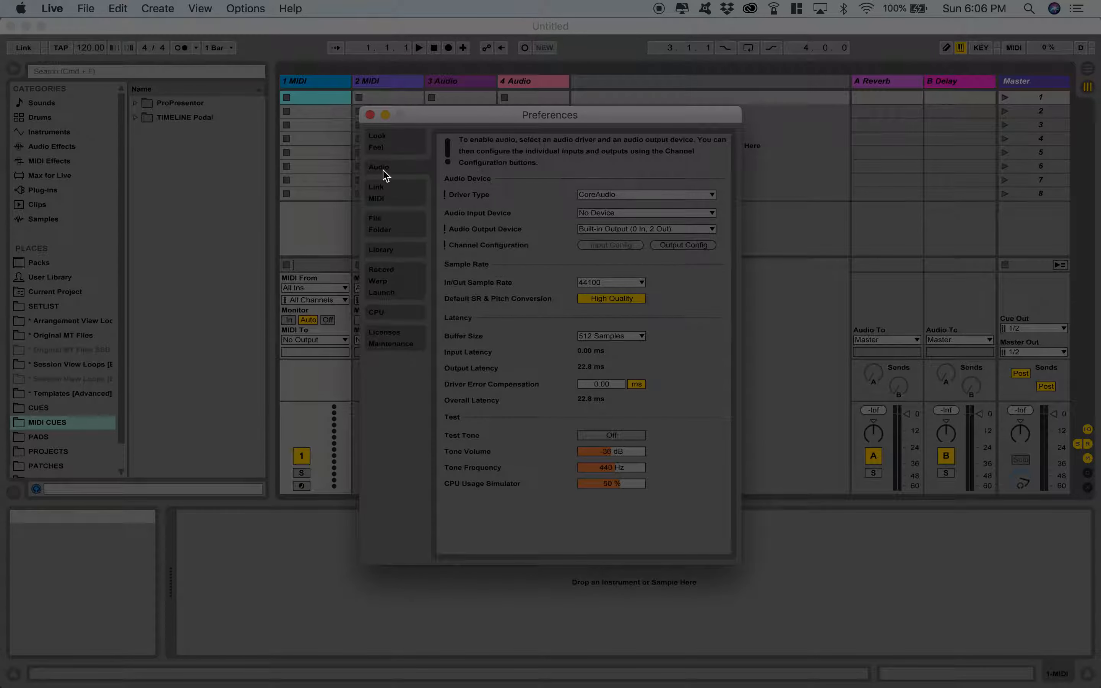
{"action": "left_click", "coordinate": [602, 231]}
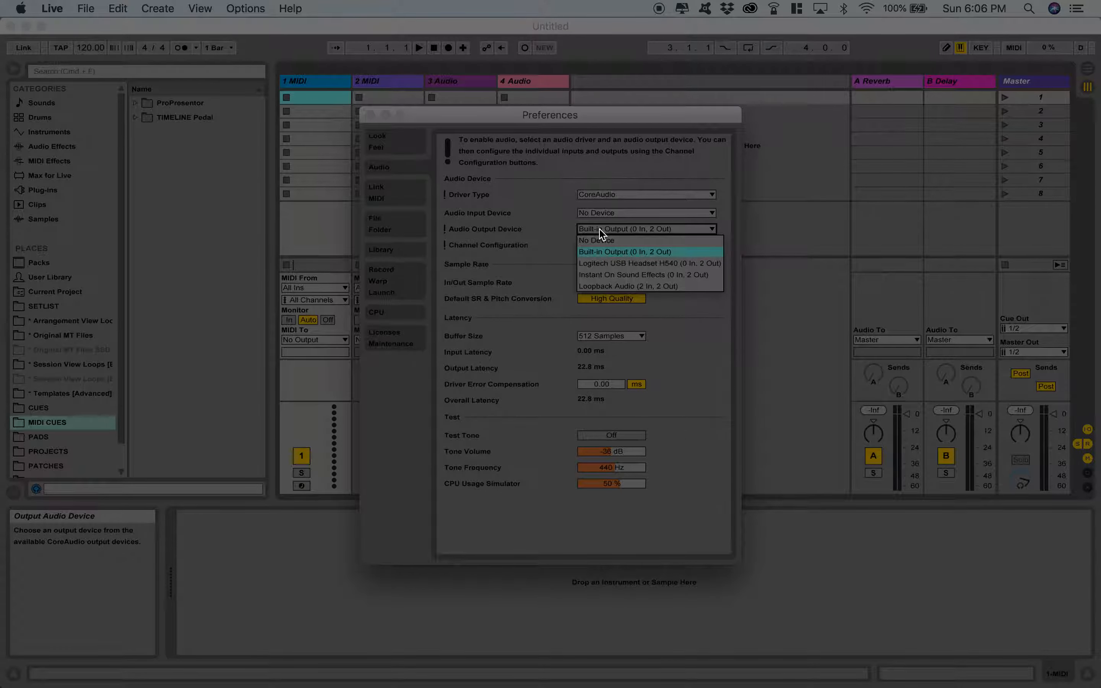
{"action": "left_click", "coordinate": [543, 229]}
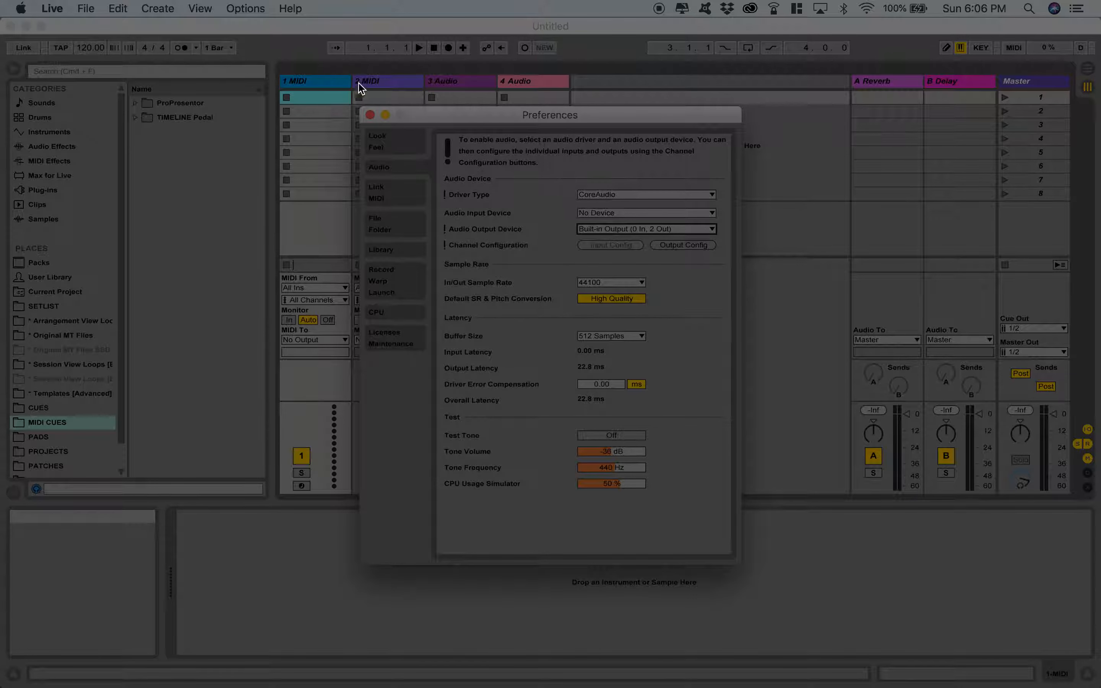
{"action": "left_click", "coordinate": [370, 113]}
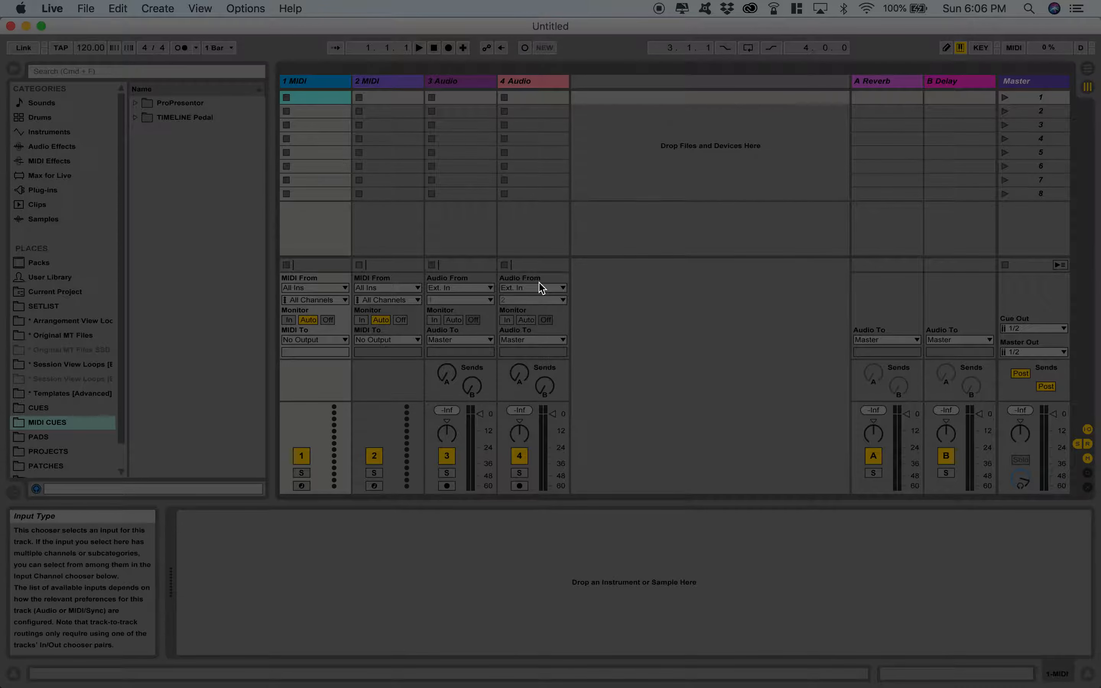
Launch Audio MIDI Setup from Launchpad's Other folder
{"action": "mouse_move", "coordinate": [194, 685]}
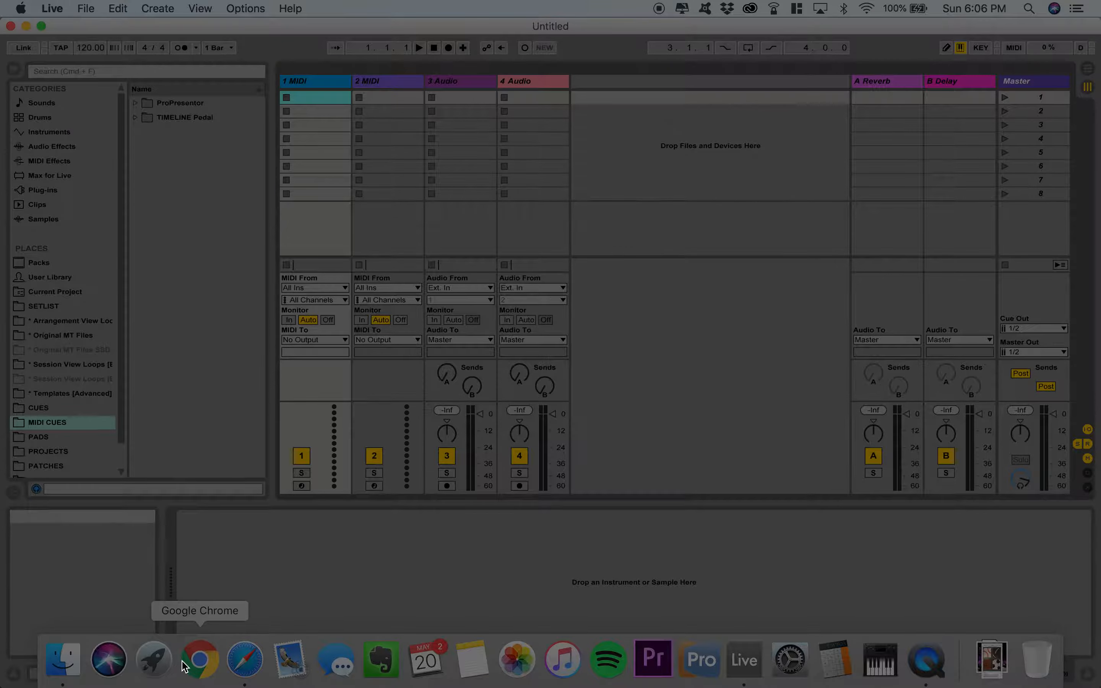
{"action": "right_click", "coordinate": [149, 669]}
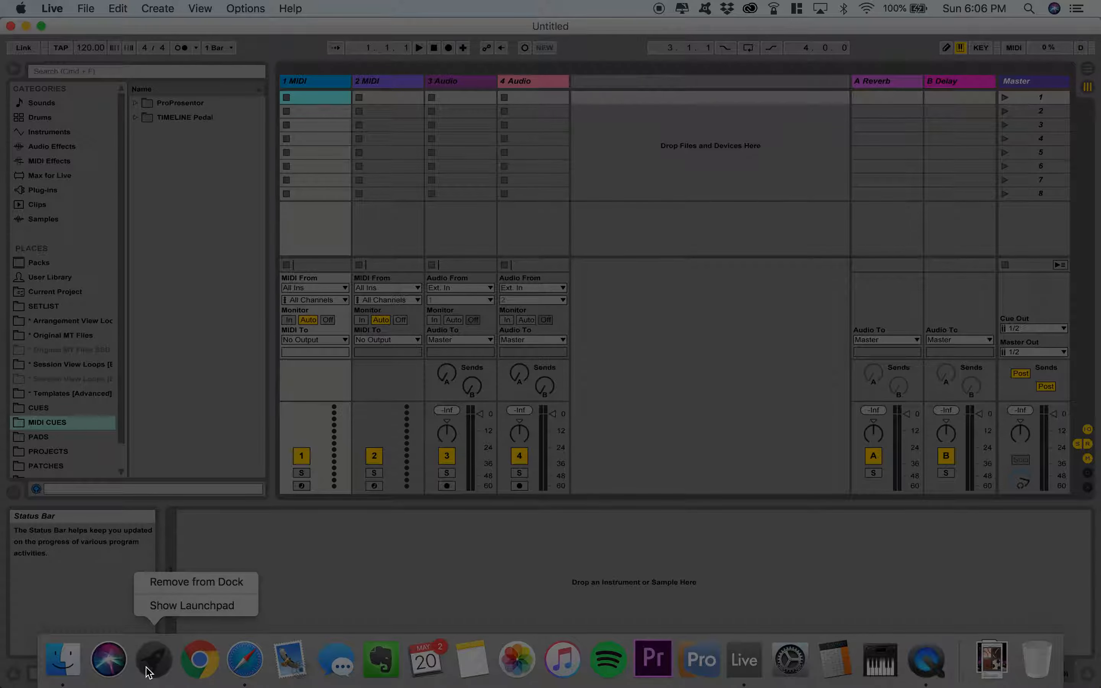
{"action": "left_click", "coordinate": [149, 669]}
{"action": "left_click", "coordinate": [149, 668]}
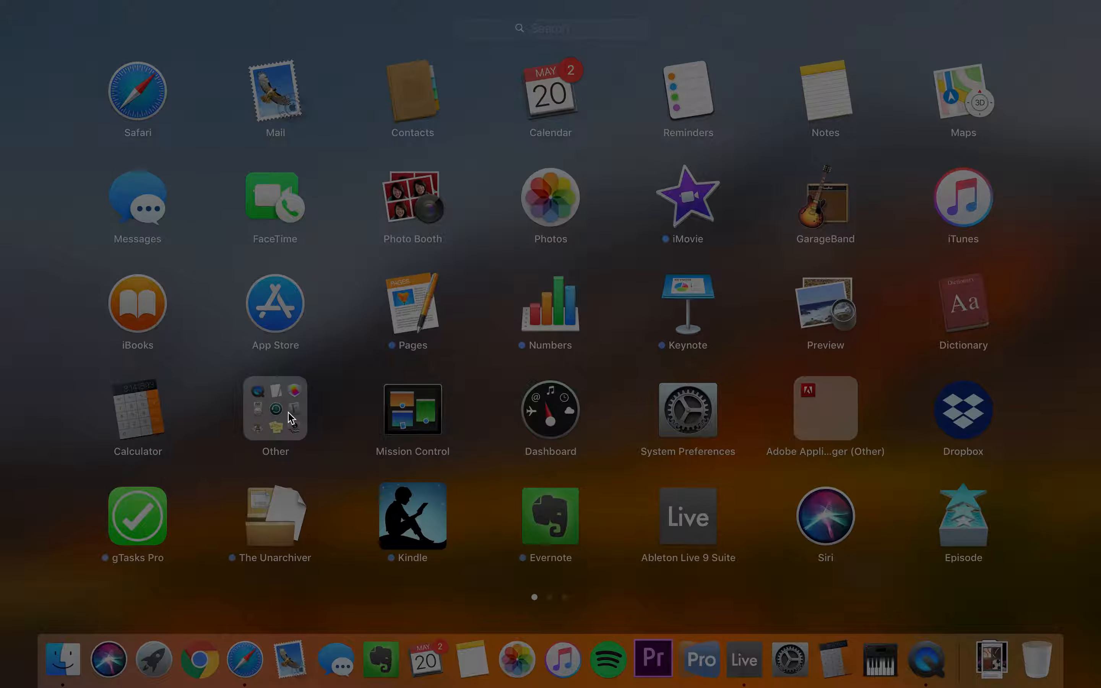
{"action": "left_click", "coordinate": [283, 413]}
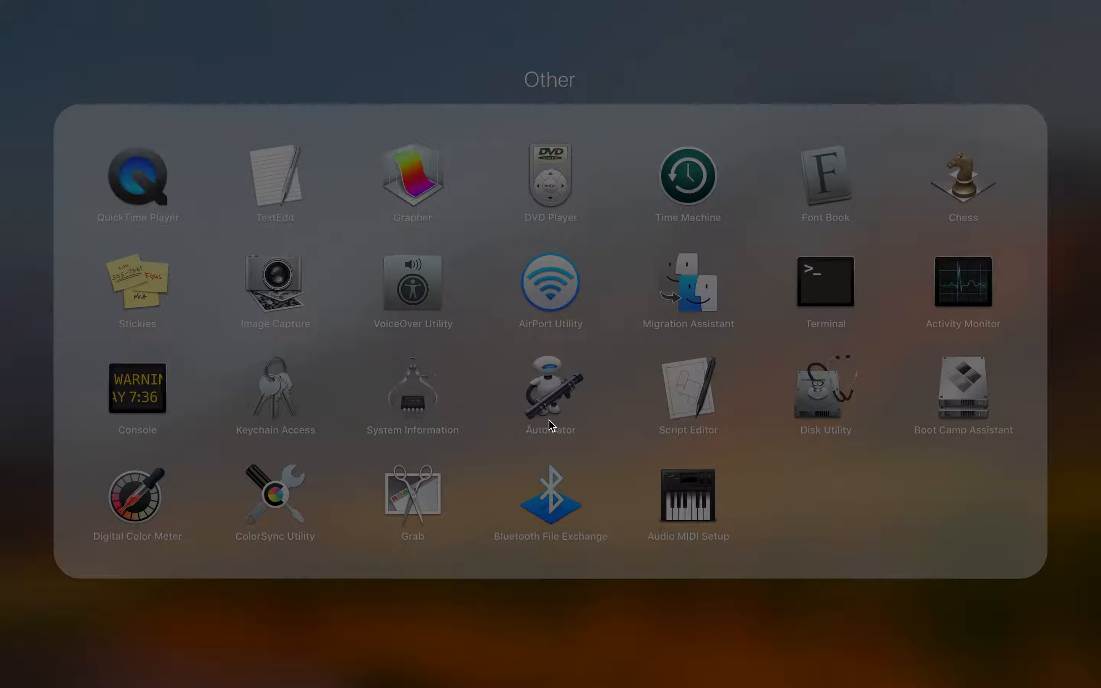
{"action": "left_click", "coordinate": [687, 494]}
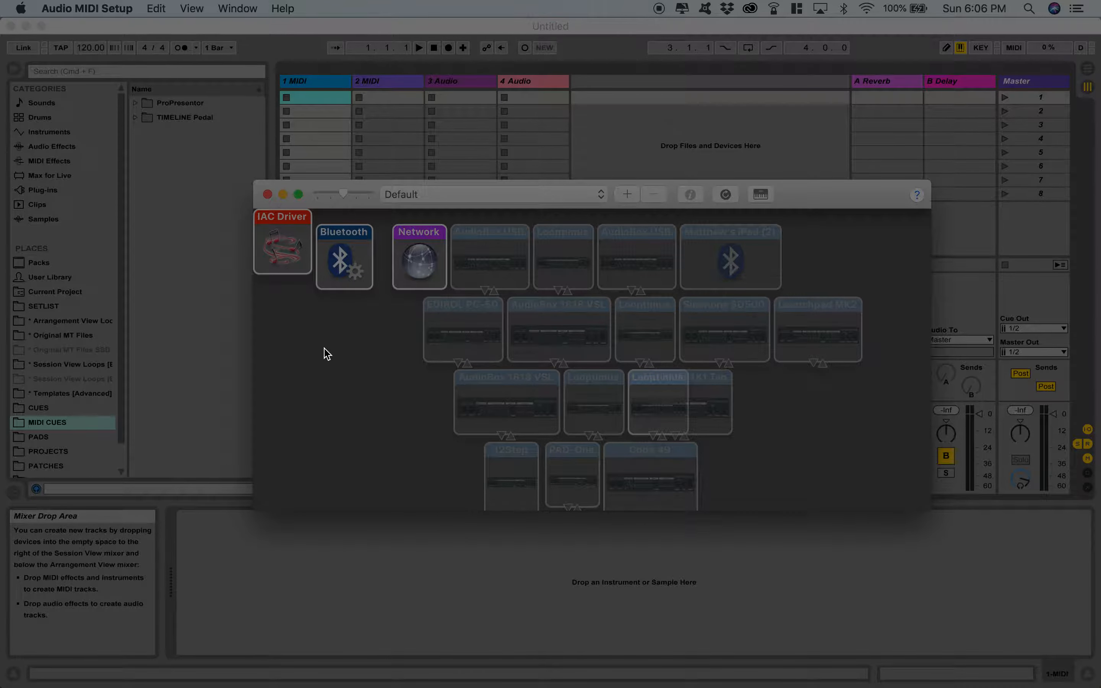
Examine the IAC Driver's online state and bus ports in its properties, and close Audio MIDI Setup's windows
{"action": "left_click", "coordinate": [282, 249]}
{"action": "double_click", "coordinate": [282, 249]}
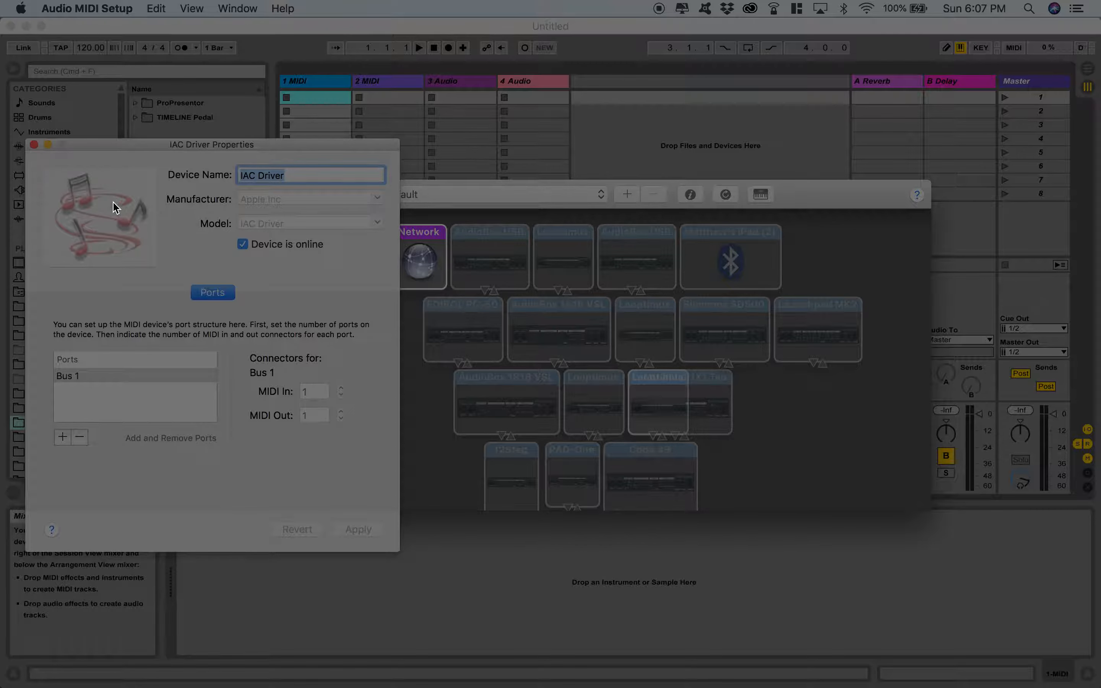
{"action": "left_click", "coordinate": [34, 145]}
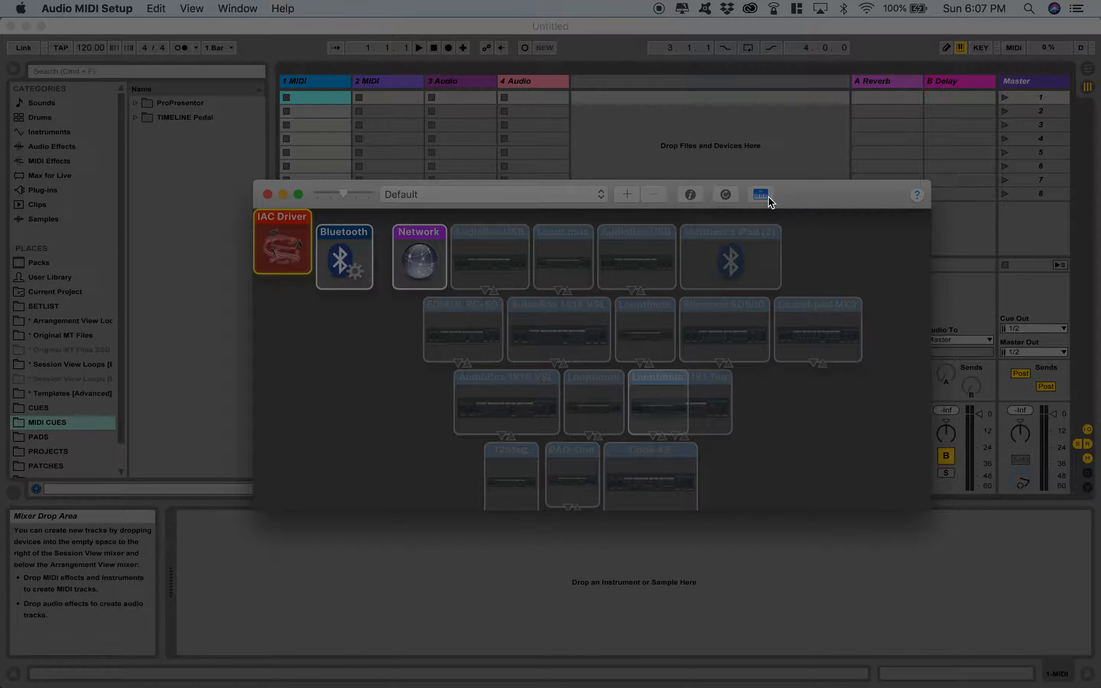
{"action": "left_click", "coordinate": [268, 195]}
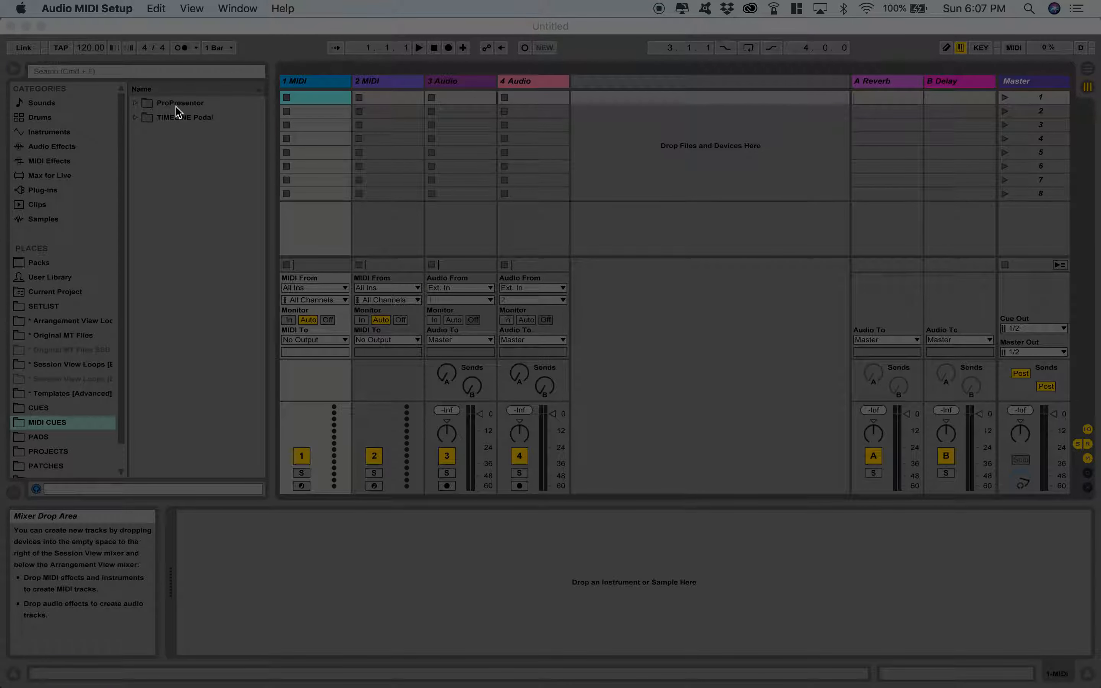
Select about bars 3 to 43 on the 2 MIDI track in Arrangement View, compare with Session View, and return to Arrangement View
{"action": "scroll", "coordinate": [82, 335], "scroll_direction": "down", "scroll_amount": 2}
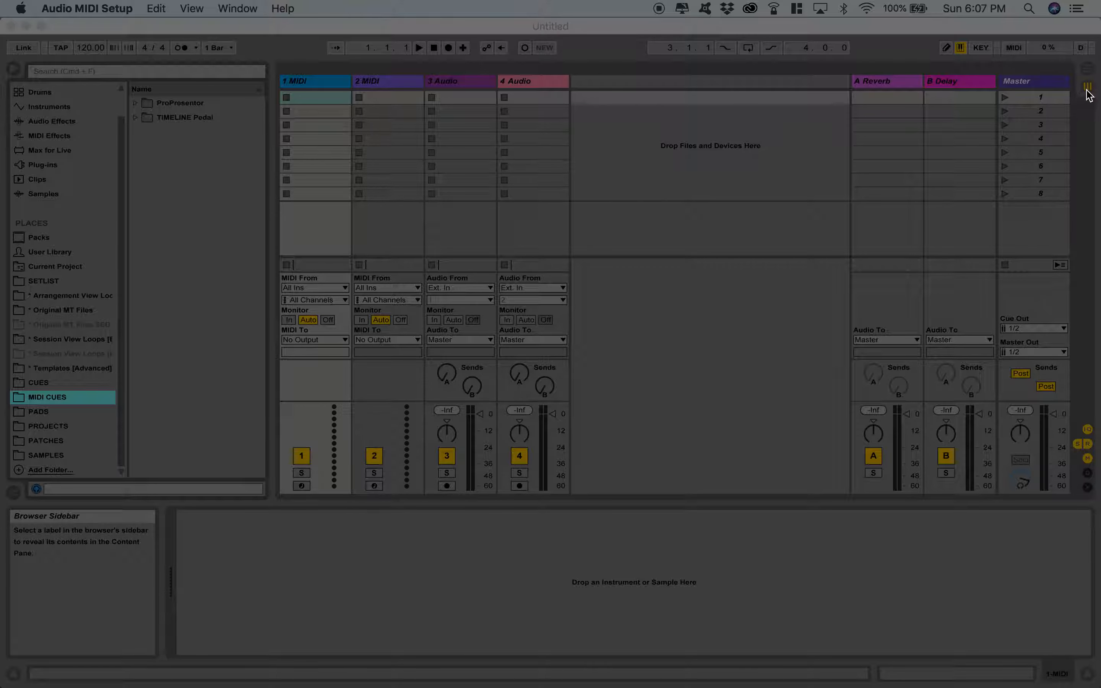
{"action": "left_click", "coordinate": [1087, 70]}
{"action": "left_click", "coordinate": [1087, 72]}
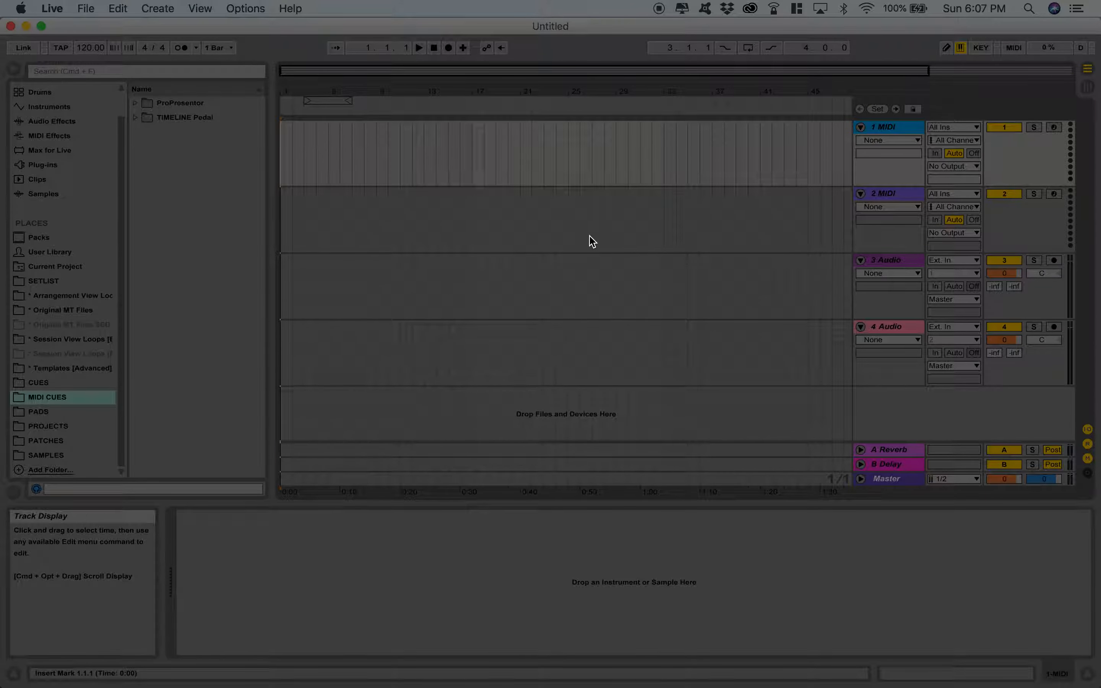
{"action": "left_click_drag", "start_coordinate": [303, 239], "coordinate": [781, 235]}
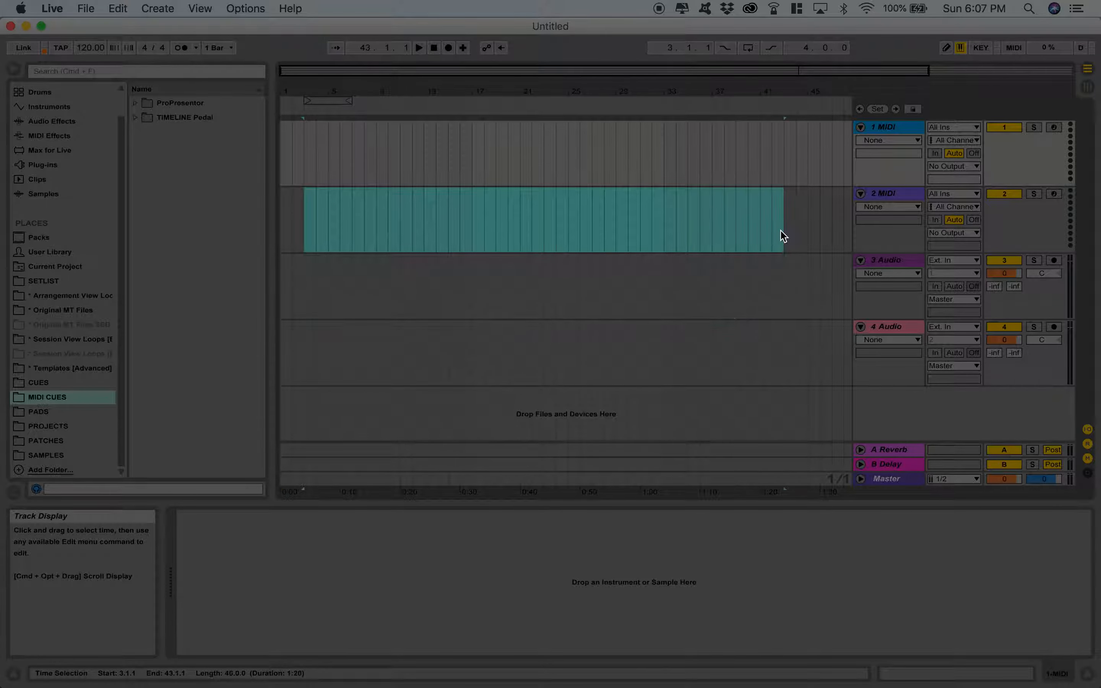
{"action": "left_click", "coordinate": [1087, 88]}
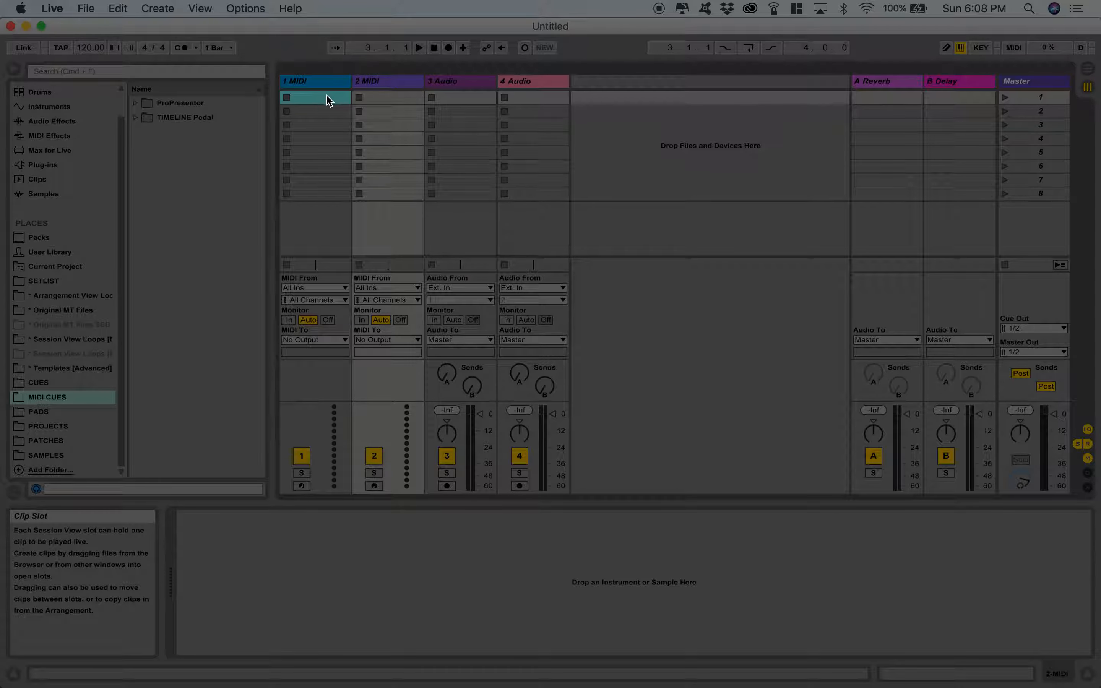
{"action": "left_click", "coordinate": [1089, 72]}
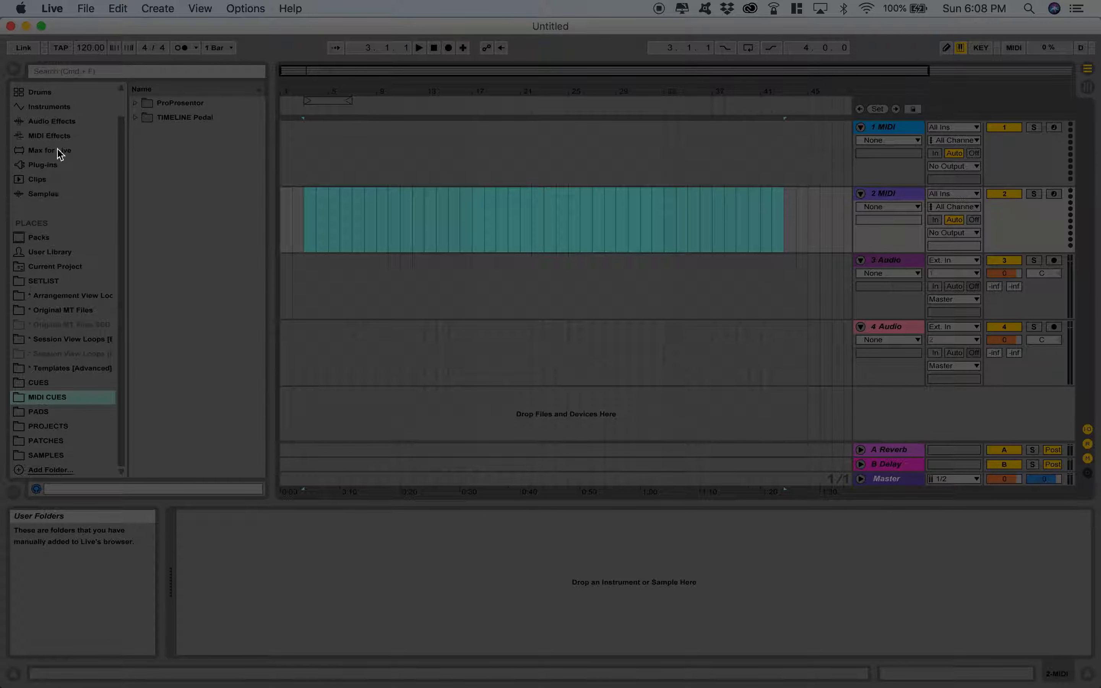
Switch to Finder and open the Arrangment View Setlist folder inside the Ableton folder's SETLIST subfolder
{"action": "left_click", "coordinate": [85, 9]}
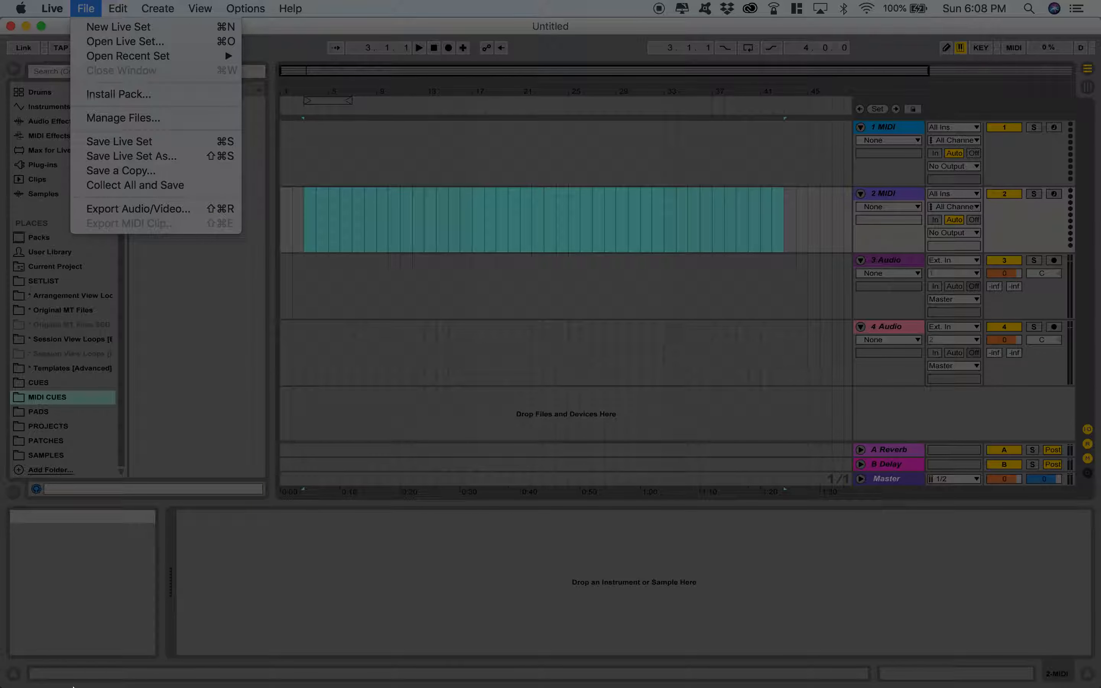
{"action": "left_click", "coordinate": [163, 507]}
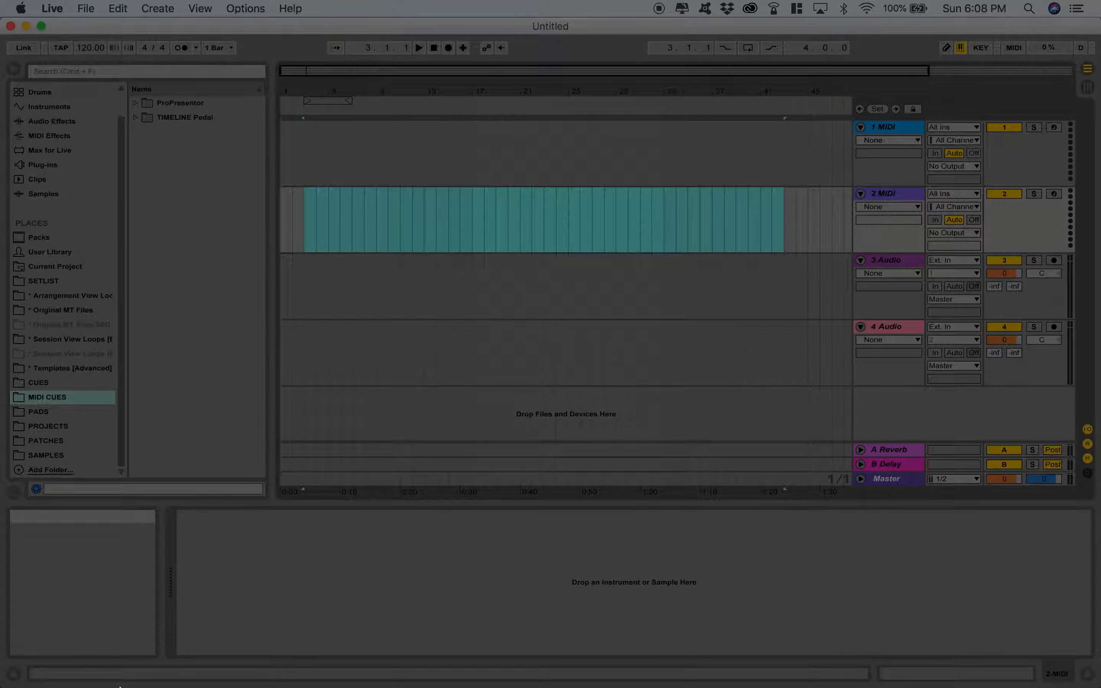
{"action": "mouse_move", "coordinate": [120, 686]}
{"action": "left_click", "coordinate": [66, 658]}
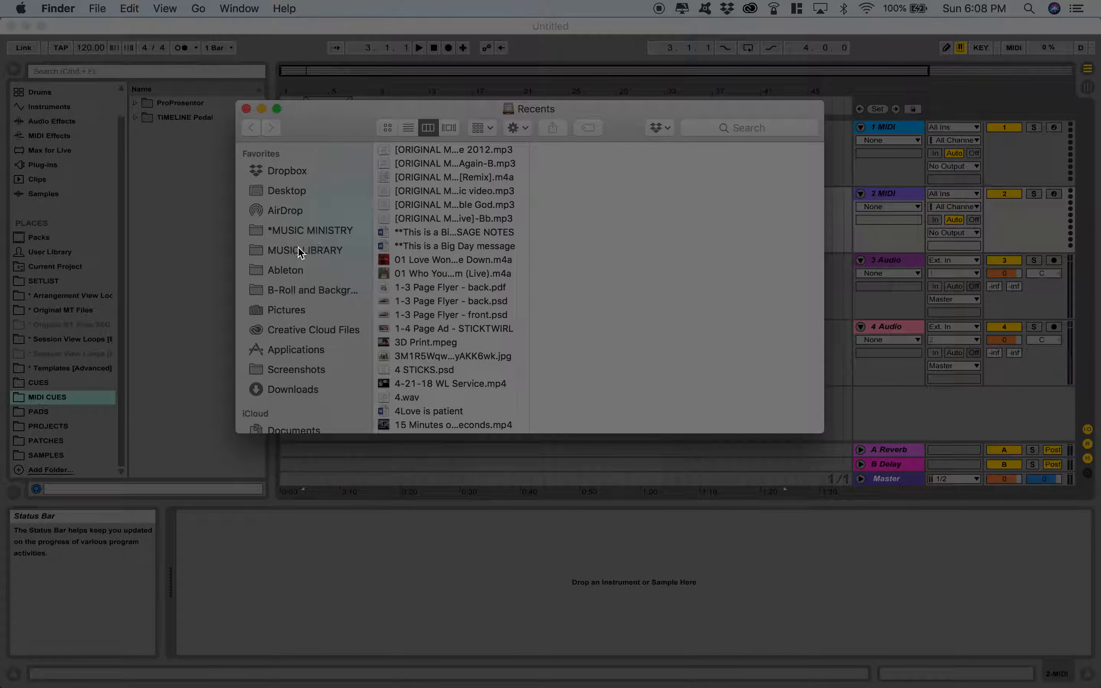
{"action": "left_click", "coordinate": [287, 272]}
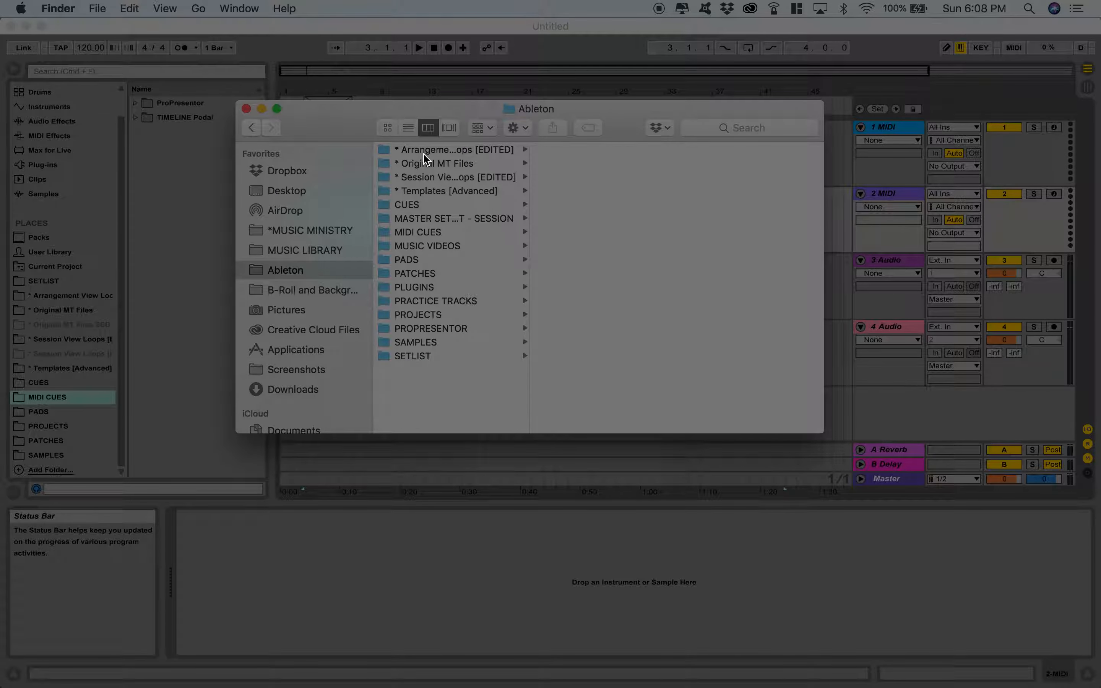
{"action": "left_click", "coordinate": [411, 358]}
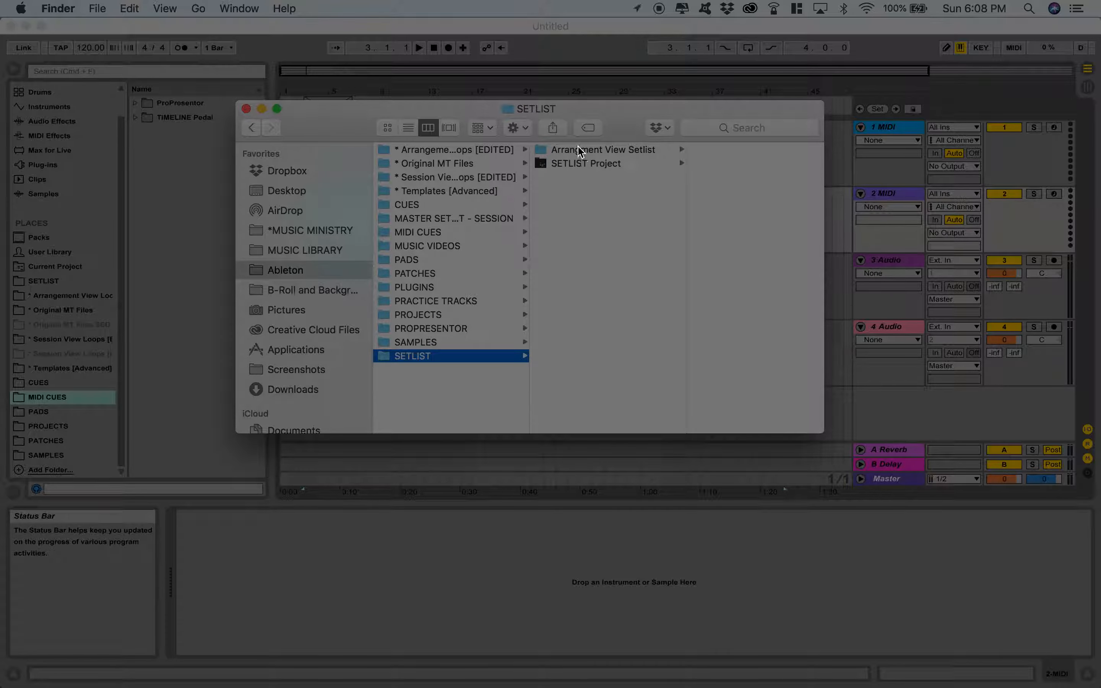
{"action": "left_click", "coordinate": [599, 151]}
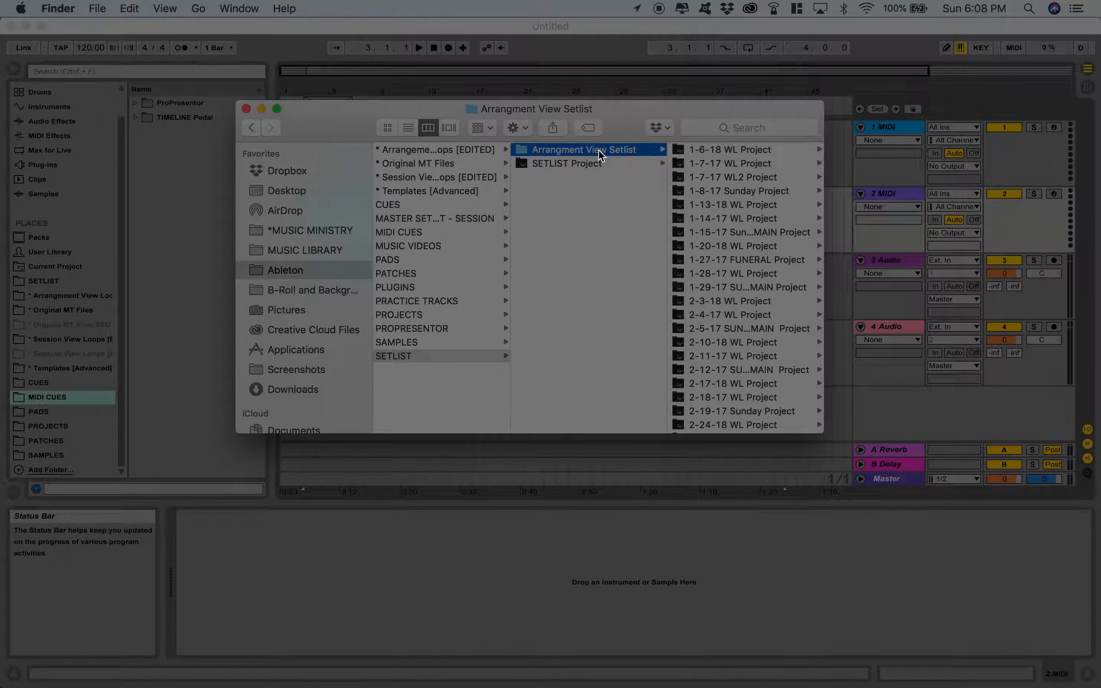
Open TEMPLATE WITH MIDI.als from the TEMPLATE WITH MIDI Project folder in Ableton Live
{"action": "scroll", "coordinate": [735, 248], "scroll_direction": "down", "scroll_amount": 20}
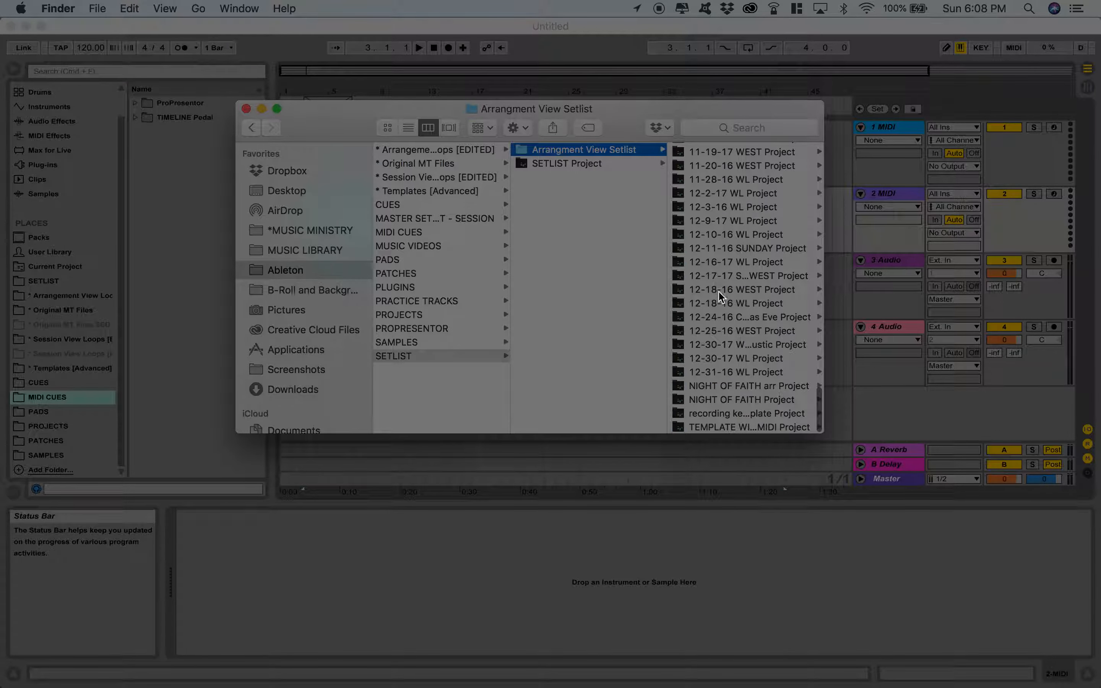
{"action": "left_click", "coordinate": [730, 427]}
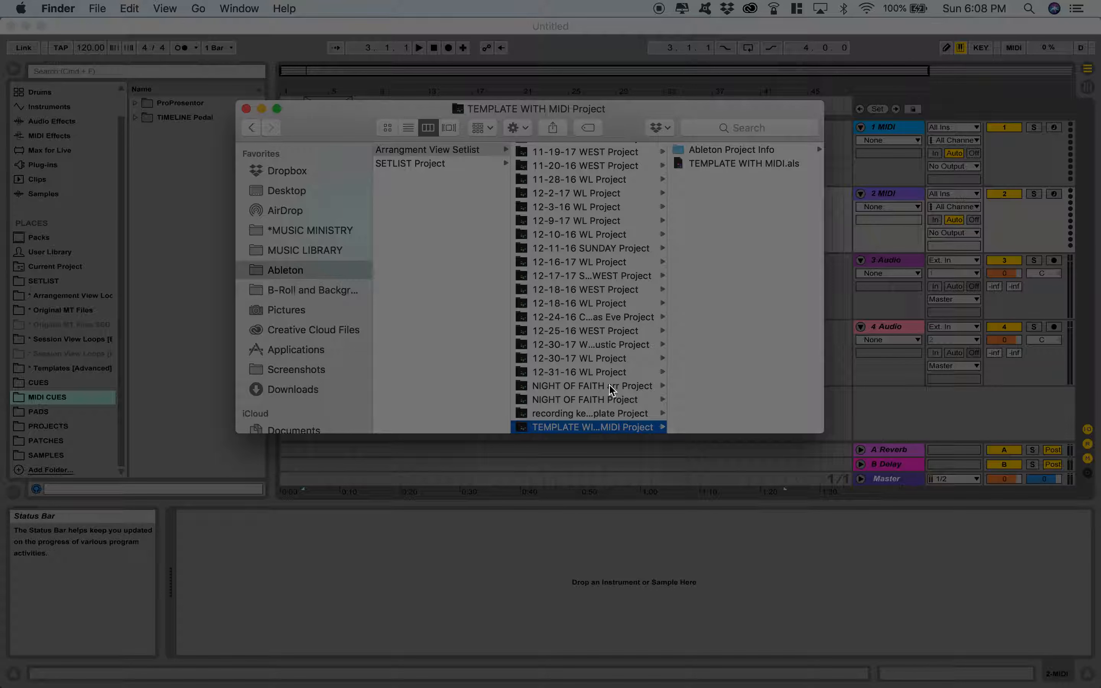
{"action": "double_click", "coordinate": [720, 164]}
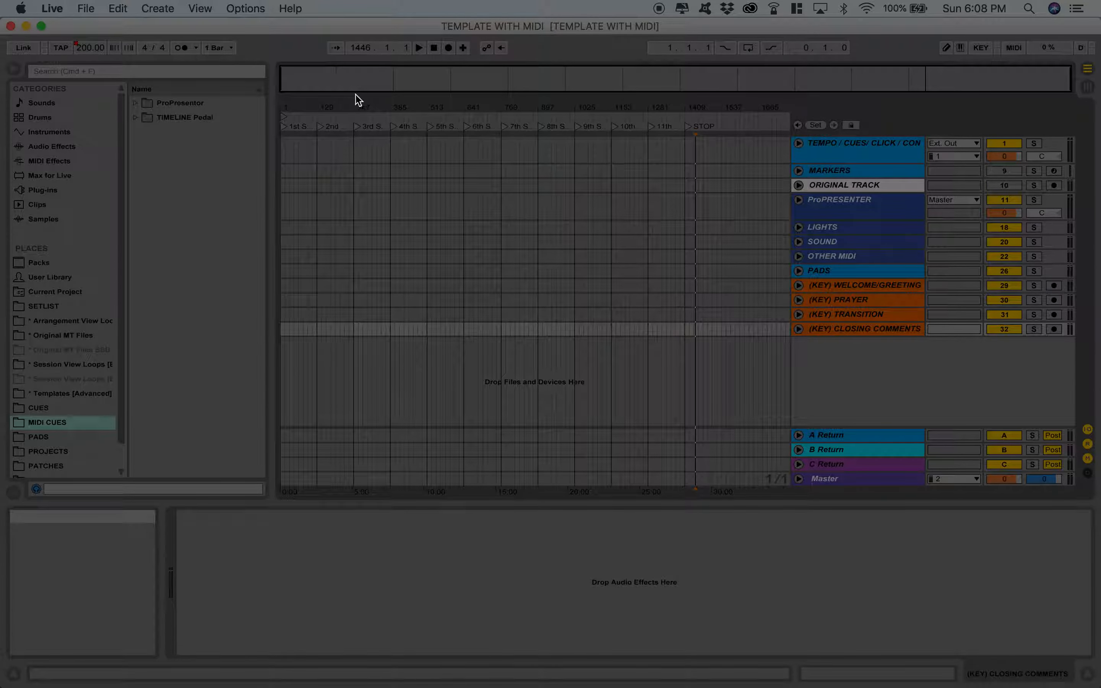
Review the song locators along the arrangement timeline, from 1st Song through to STOP
{"action": "left_click_drag", "start_coordinate": [319, 84], "coordinate": [334, 91]}
{"action": "scroll", "coordinate": [359, 236], "scroll_direction": "left", "scroll_amount": 3}
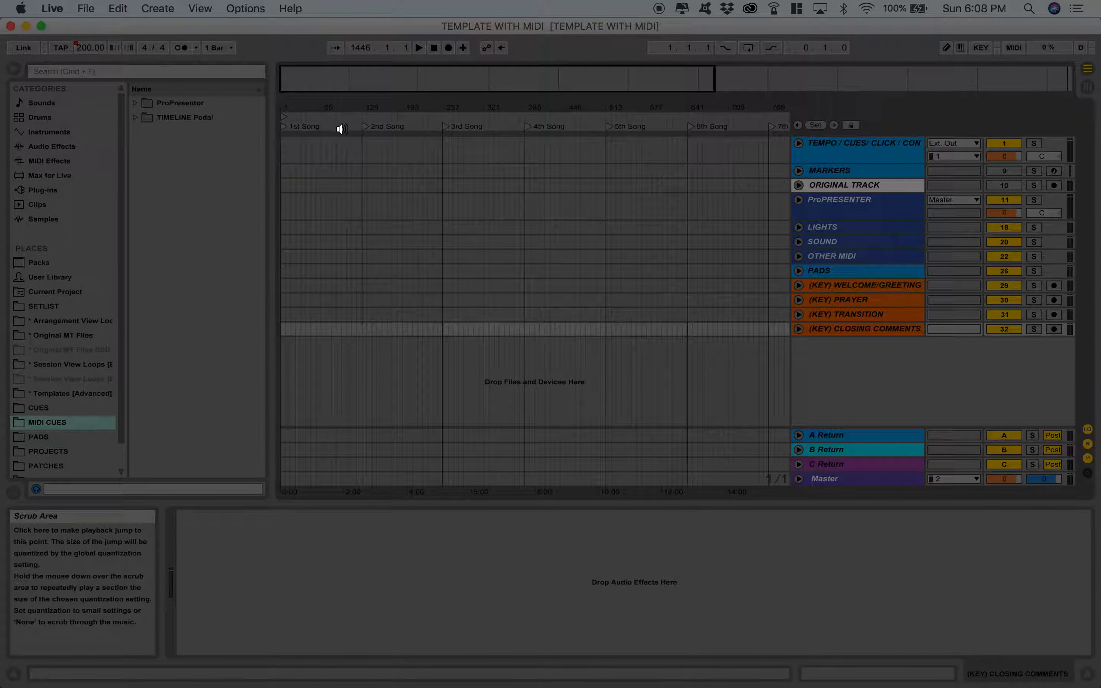
{"action": "scroll", "coordinate": [673, 177], "scroll_direction": "right", "scroll_amount": 10}
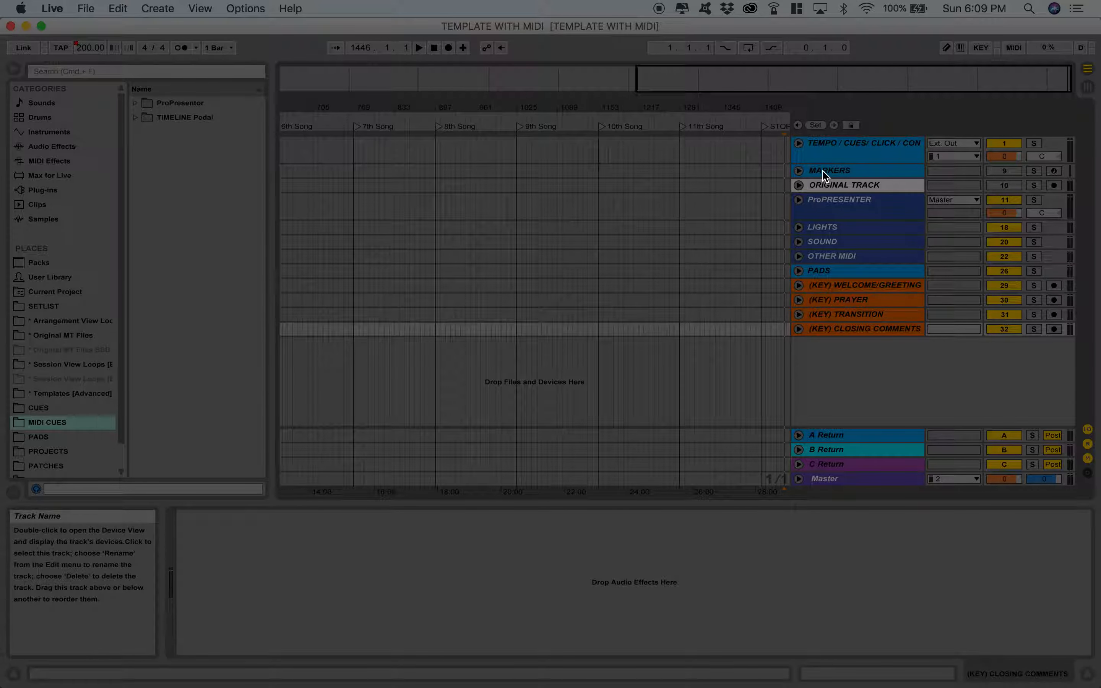
Examine the tracks inside the TEMPO / CUES/ CLICK and ProPRESENTER groups, folding each group again
{"action": "left_click", "coordinate": [798, 144]}
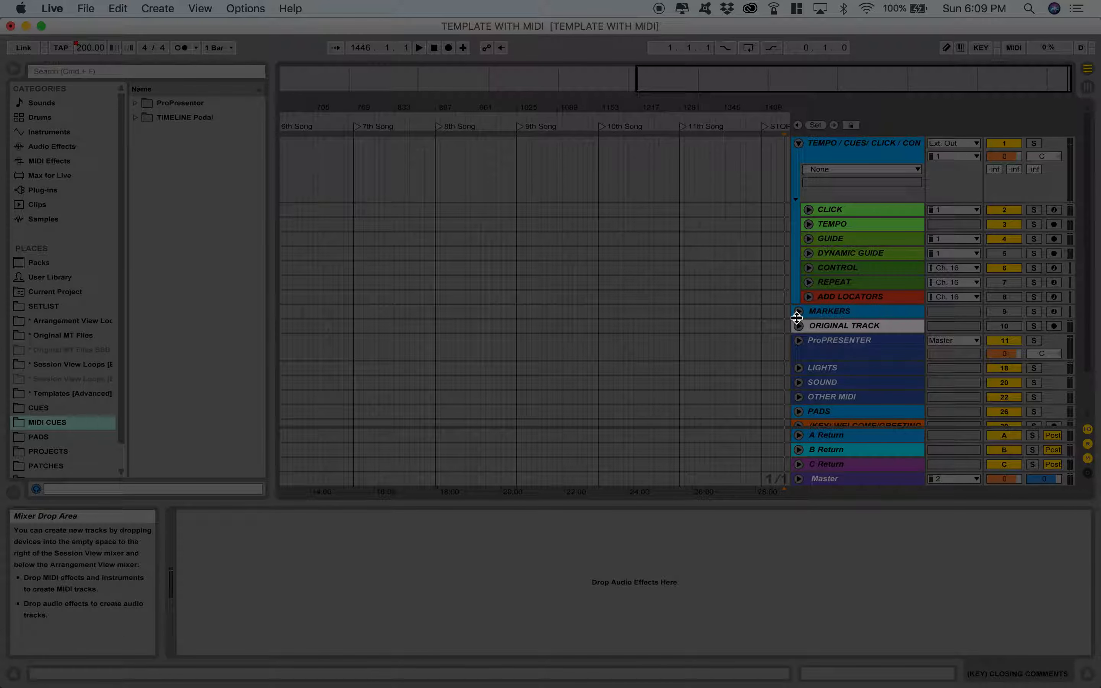
{"action": "scroll", "coordinate": [838, 315], "scroll_direction": "down", "scroll_amount": 2}
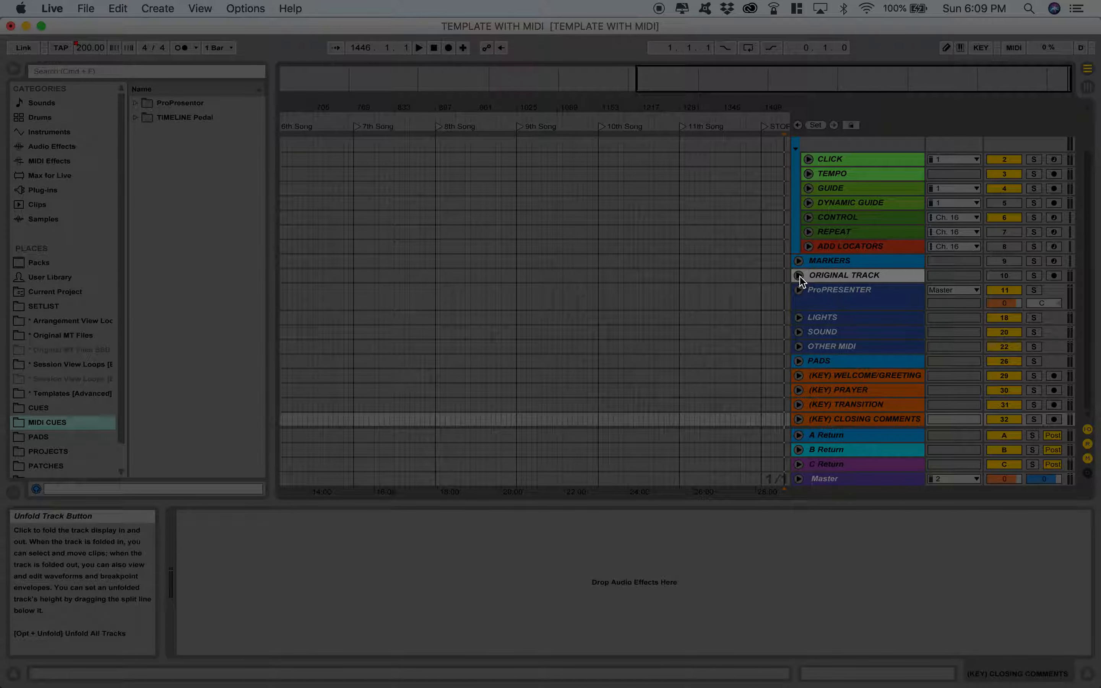
{"action": "scroll", "coordinate": [801, 180], "scroll_direction": "up", "scroll_amount": 2}
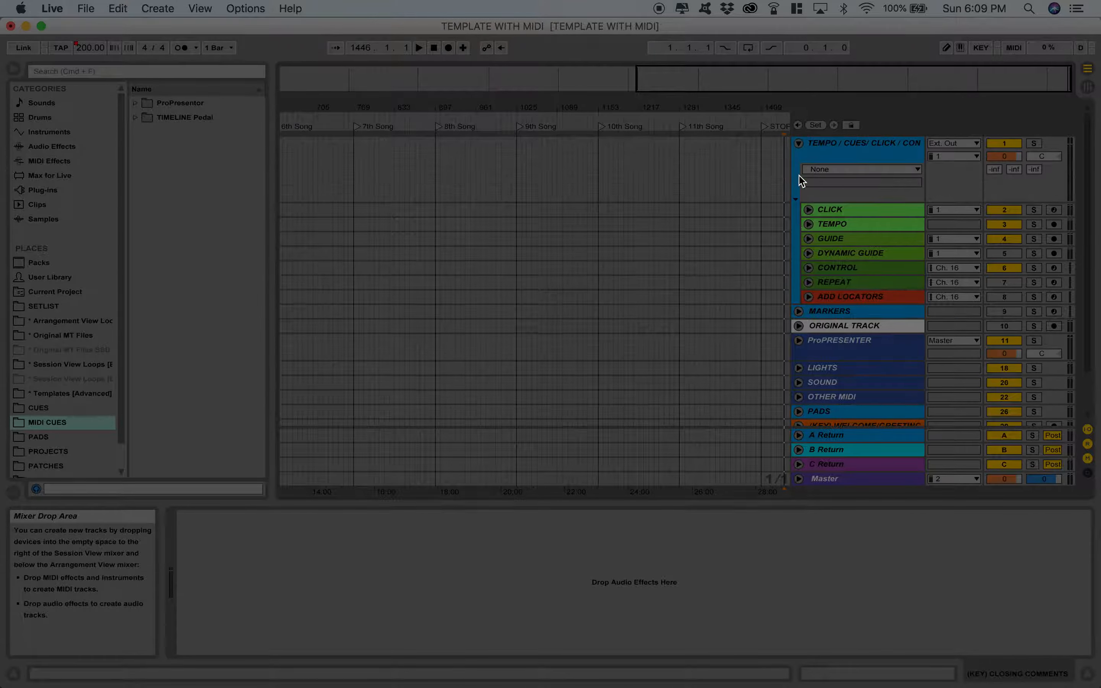
{"action": "left_click", "coordinate": [799, 143]}
{"action": "left_click", "coordinate": [1004, 186]}
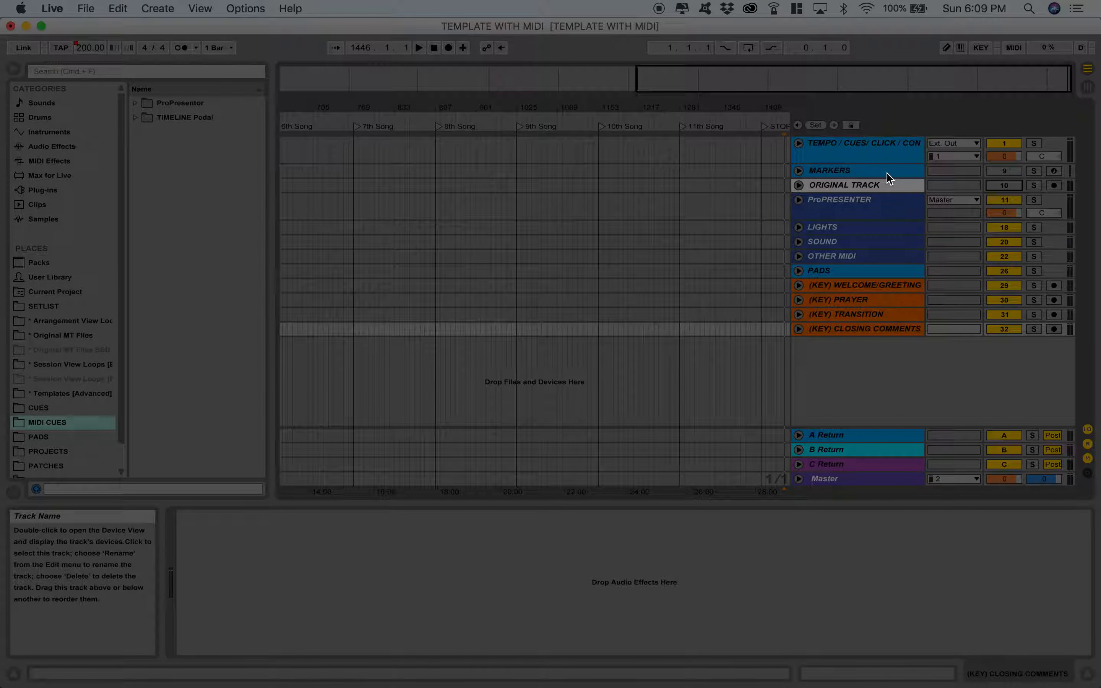
{"action": "left_click", "coordinate": [799, 201]}
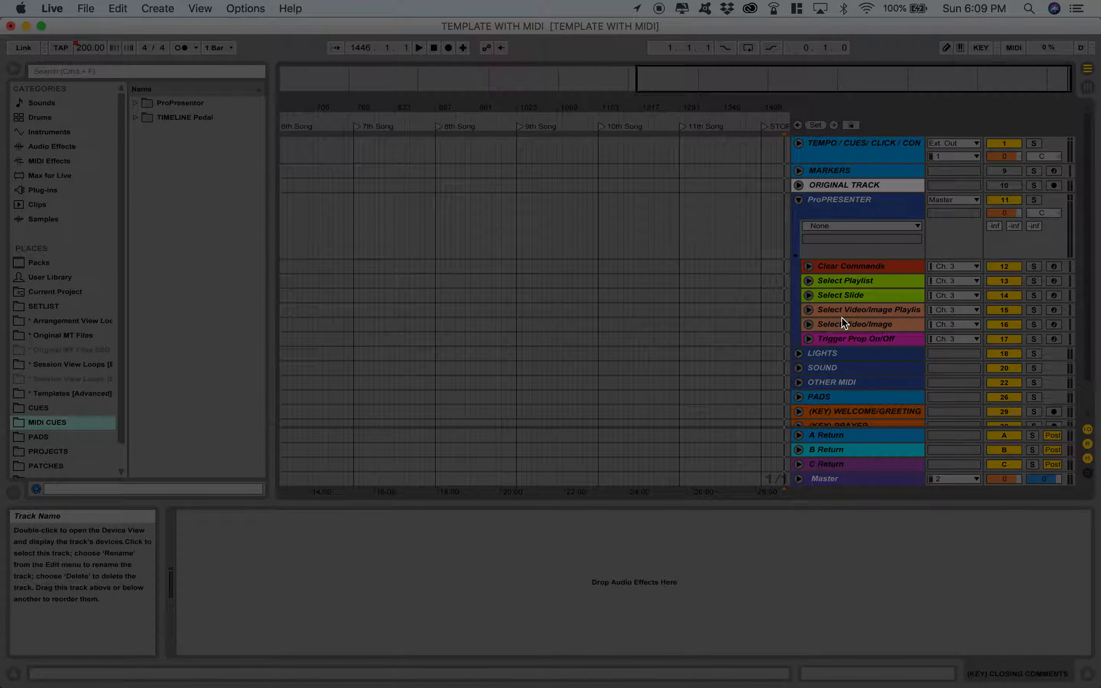
{"action": "left_click", "coordinate": [799, 201]}
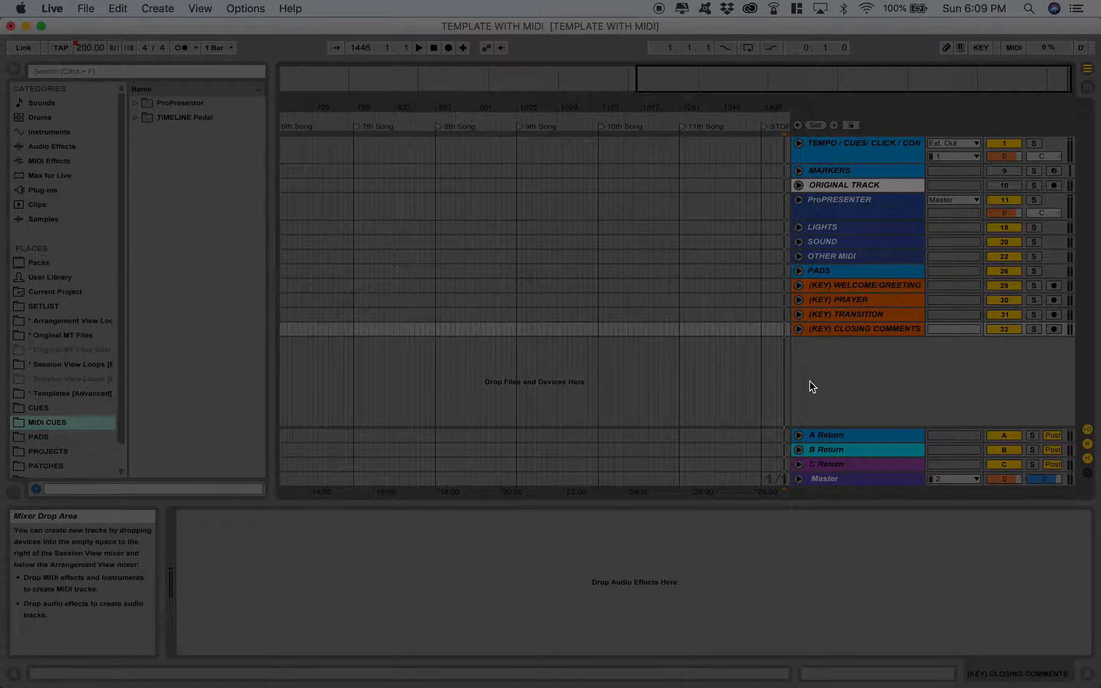
Show the contents of the Arrangement View Loops [EDITED] folder in the browser and narrow the sidebar to make song names readable
{"action": "scroll", "coordinate": [721, 380], "scroll_direction": "left", "scroll_amount": 15}
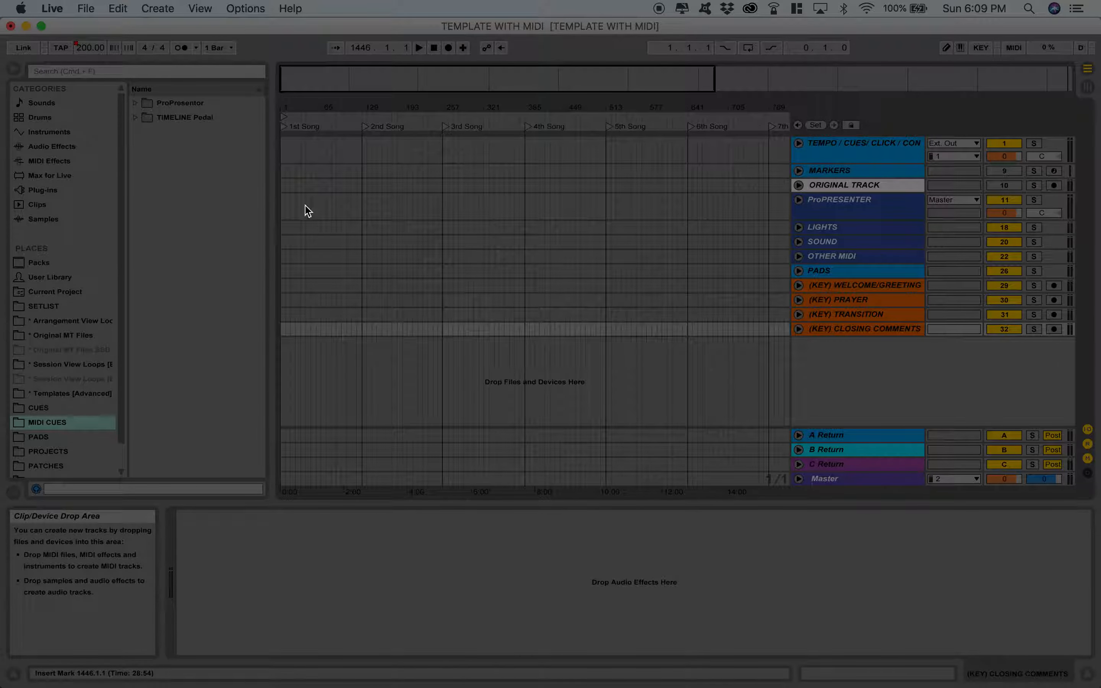
{"action": "left_click", "coordinate": [68, 321]}
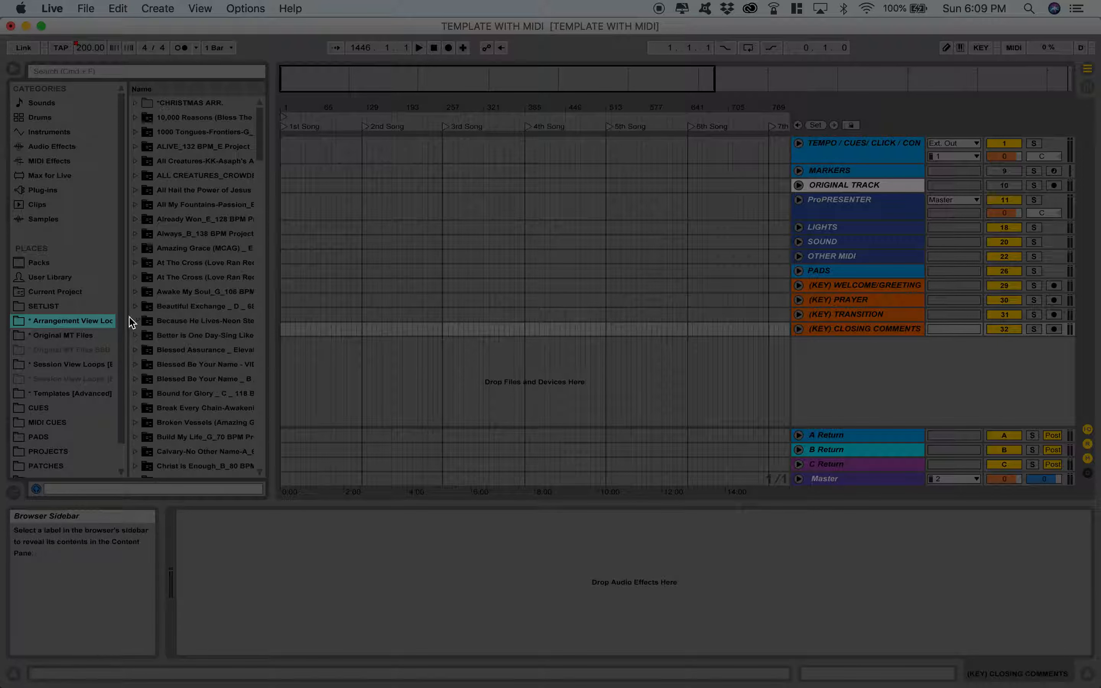
{"action": "left_click_drag", "start_coordinate": [127, 317], "coordinate": [163, 317]}
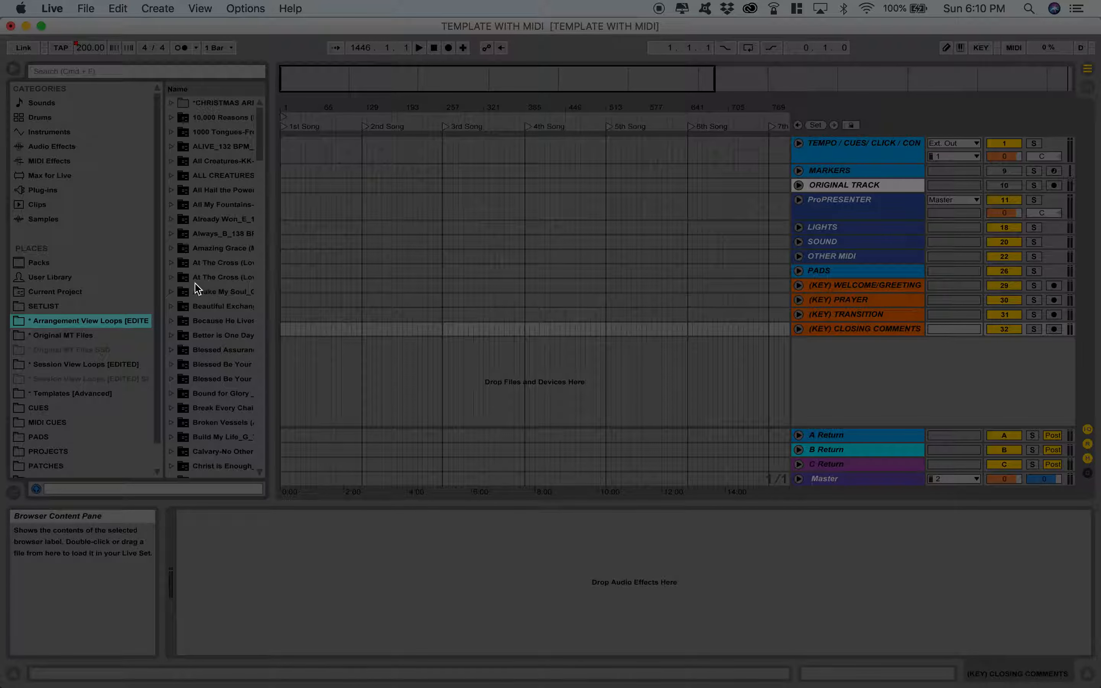
{"action": "left_click_drag", "start_coordinate": [163, 305], "coordinate": [94, 313]}
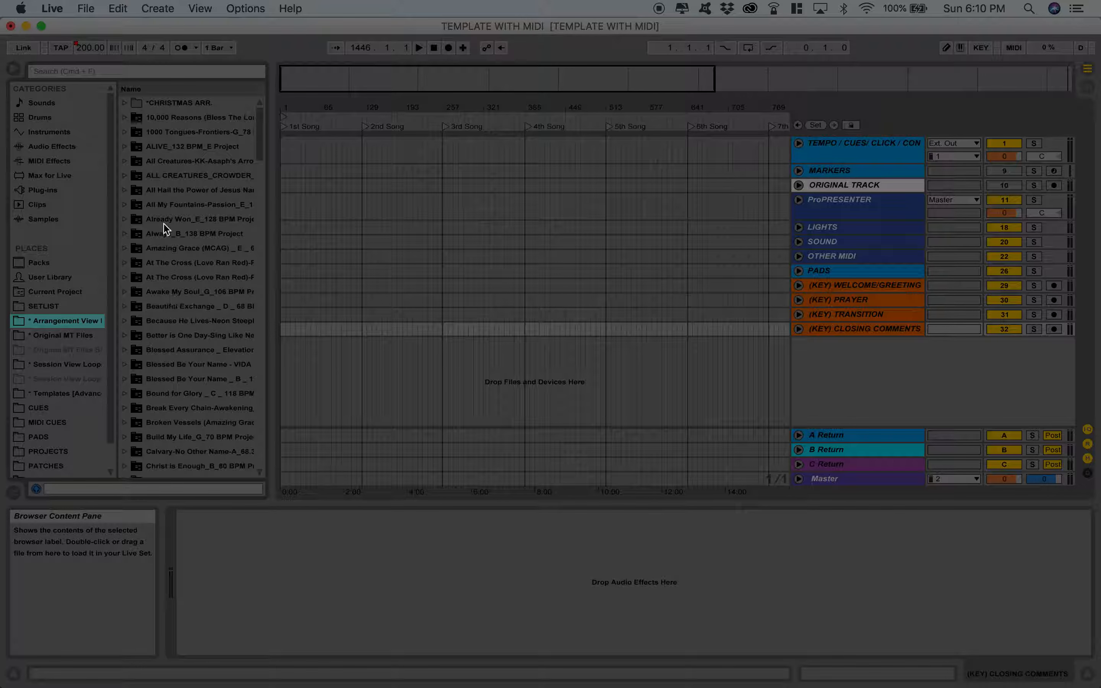
Insert the Glorious Day set from its project folder in the browser into the arrangement at the 1st Song locator
{"action": "scroll", "coordinate": [201, 344], "scroll_direction": "down", "scroll_amount": 10}
{"action": "scroll", "coordinate": [202, 345], "scroll_direction": "down", "scroll_amount": 2}
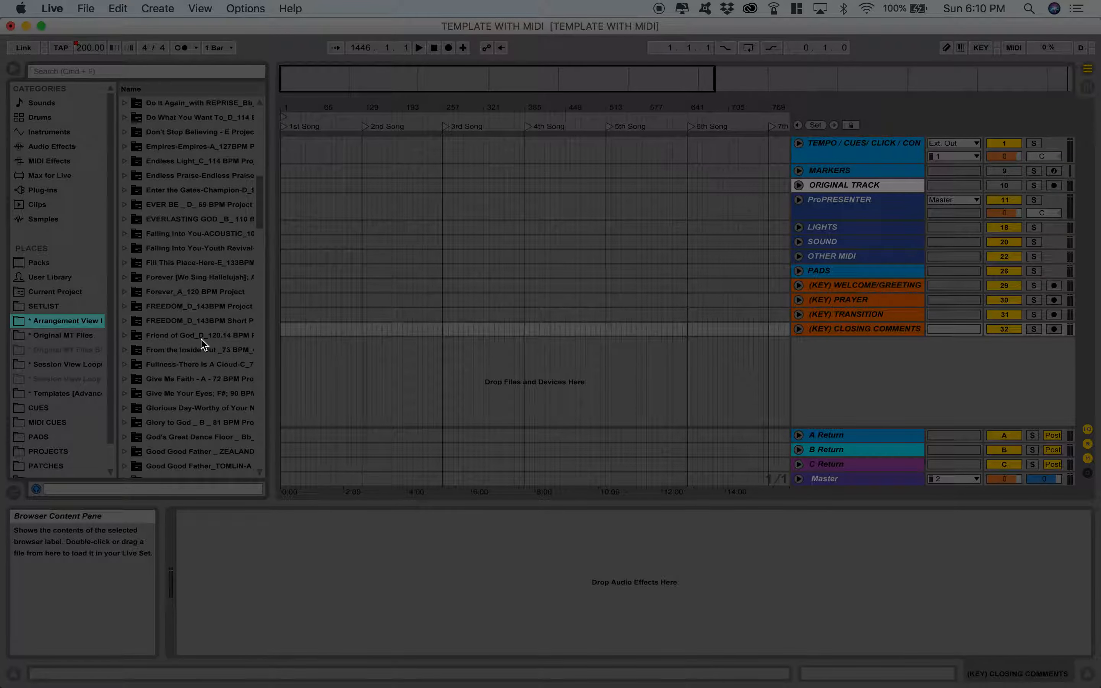
{"action": "left_click", "coordinate": [124, 408]}
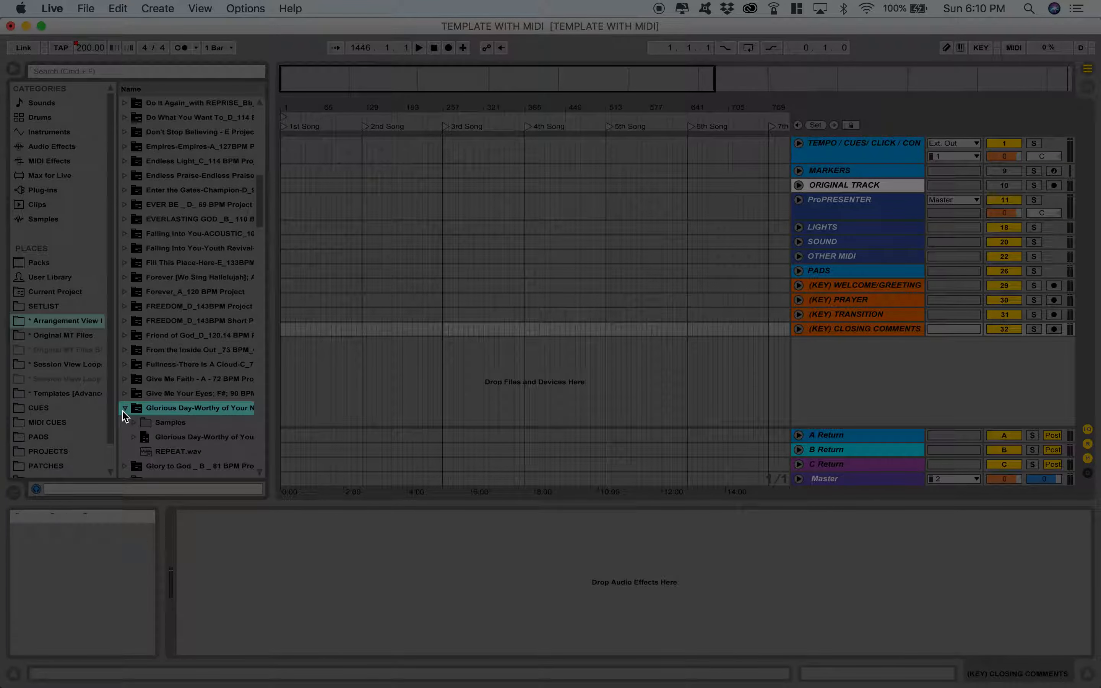
{"action": "scroll", "coordinate": [188, 409], "scroll_direction": "down", "scroll_amount": 3}
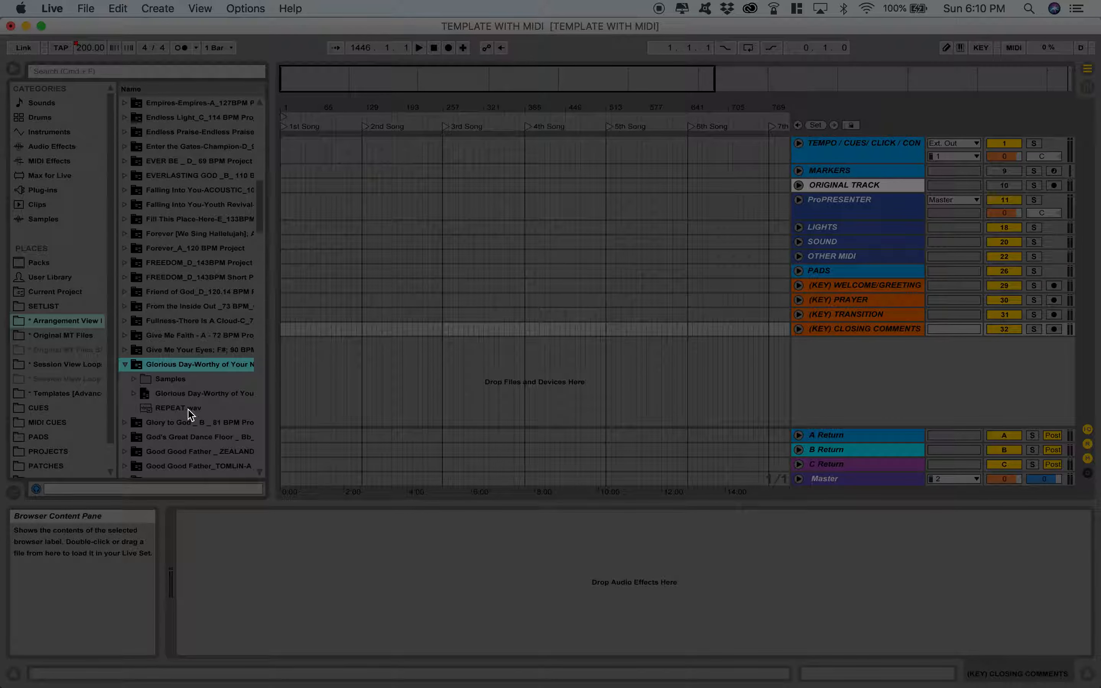
{"action": "left_click", "coordinate": [164, 395]}
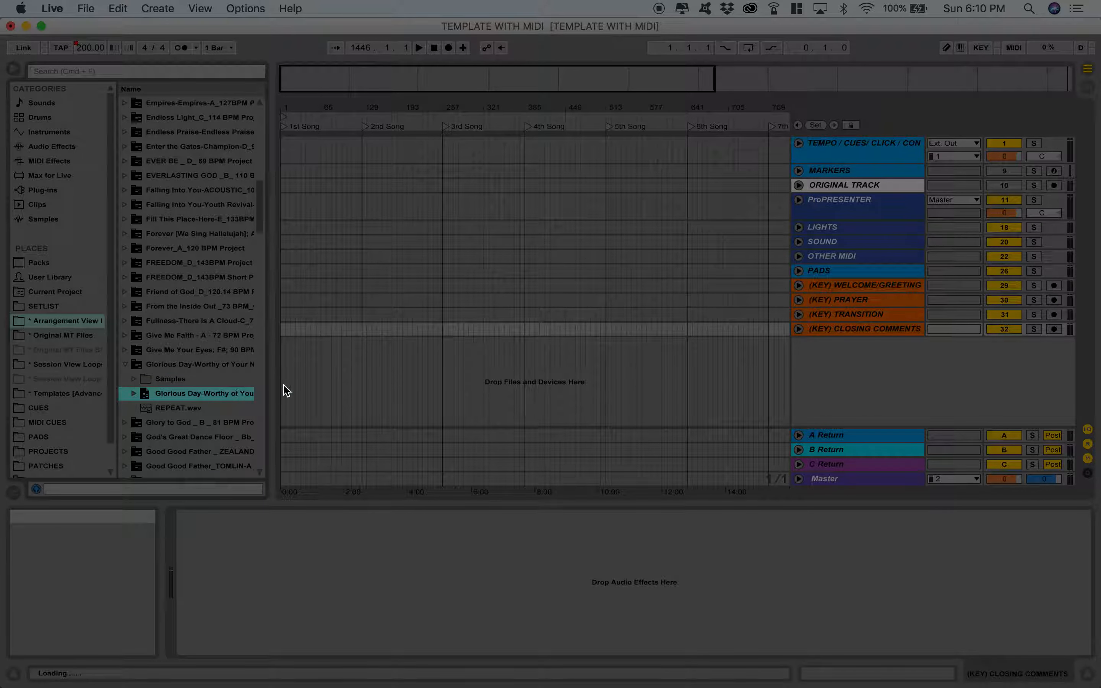
{"action": "left_click_drag", "start_coordinate": [315, 370], "coordinate": [333, 352]}
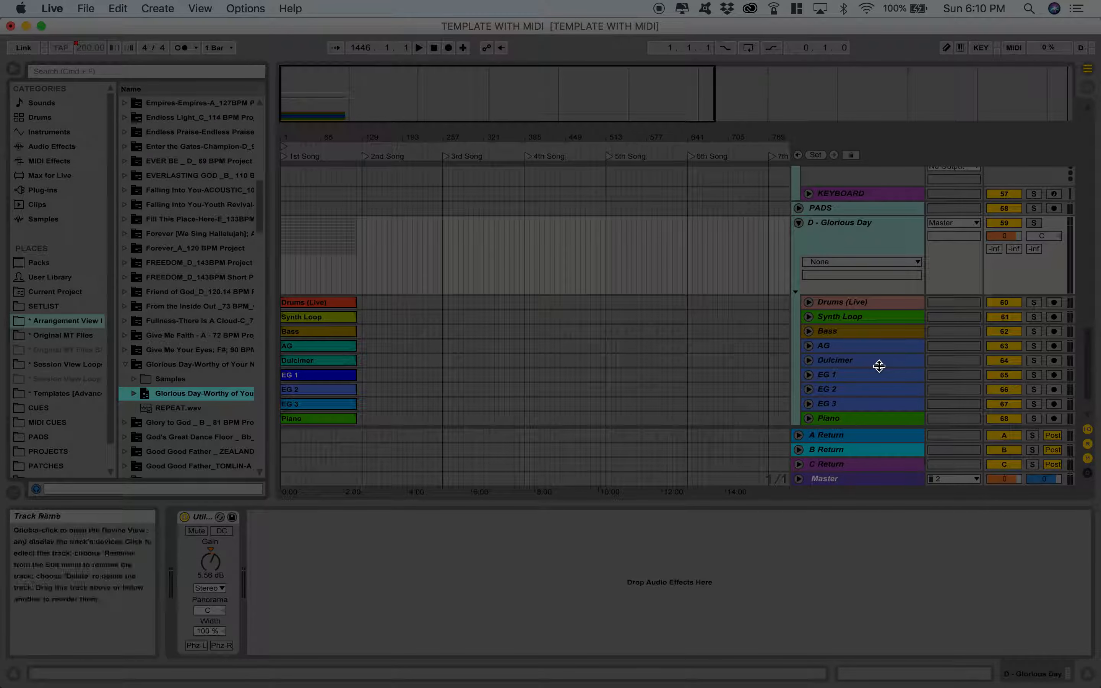
Examine the imported song's tracks, from its TEMPO / CUES/ CLICK group down to the D - Glorious Day stems
{"action": "scroll", "coordinate": [633, 383], "scroll_direction": "up", "scroll_amount": 15}
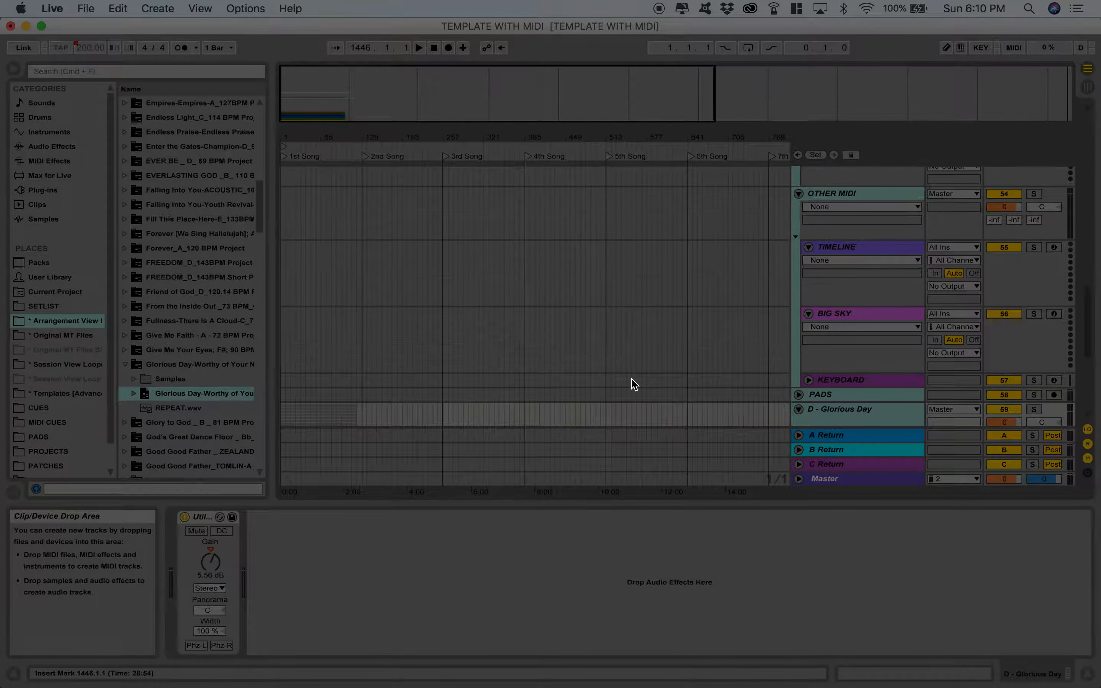
{"action": "scroll", "coordinate": [634, 383], "scroll_direction": "up", "scroll_amount": 10}
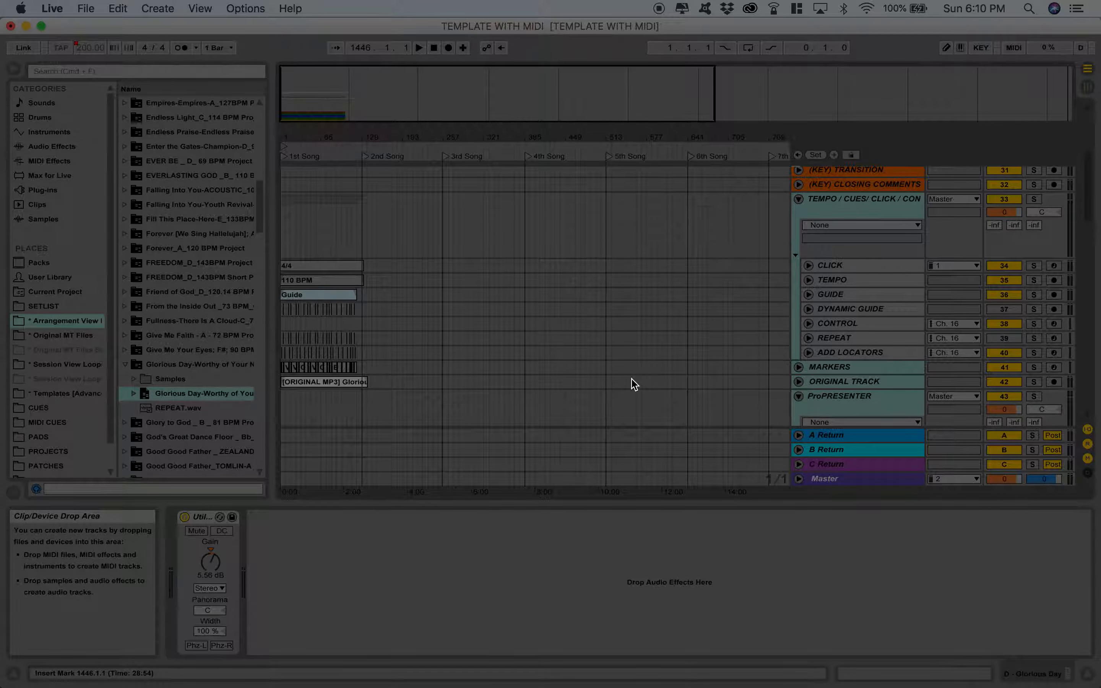
{"action": "scroll", "coordinate": [633, 384], "scroll_direction": "down", "scroll_amount": 5}
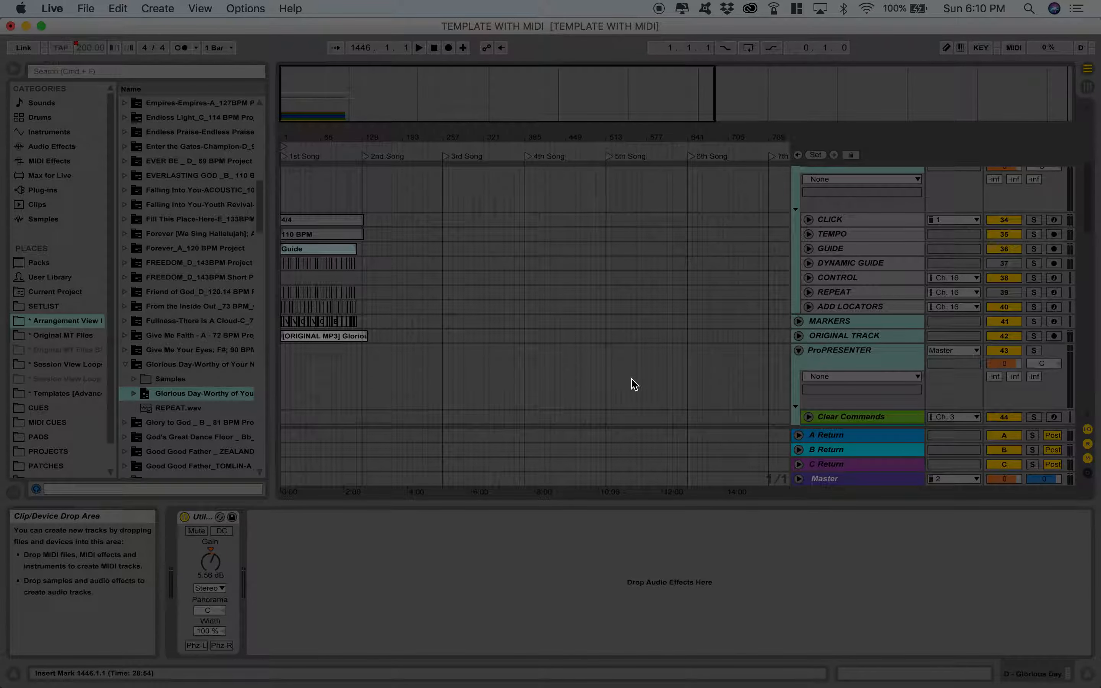
{"action": "scroll", "coordinate": [633, 383], "scroll_direction": "up", "scroll_amount": 4}
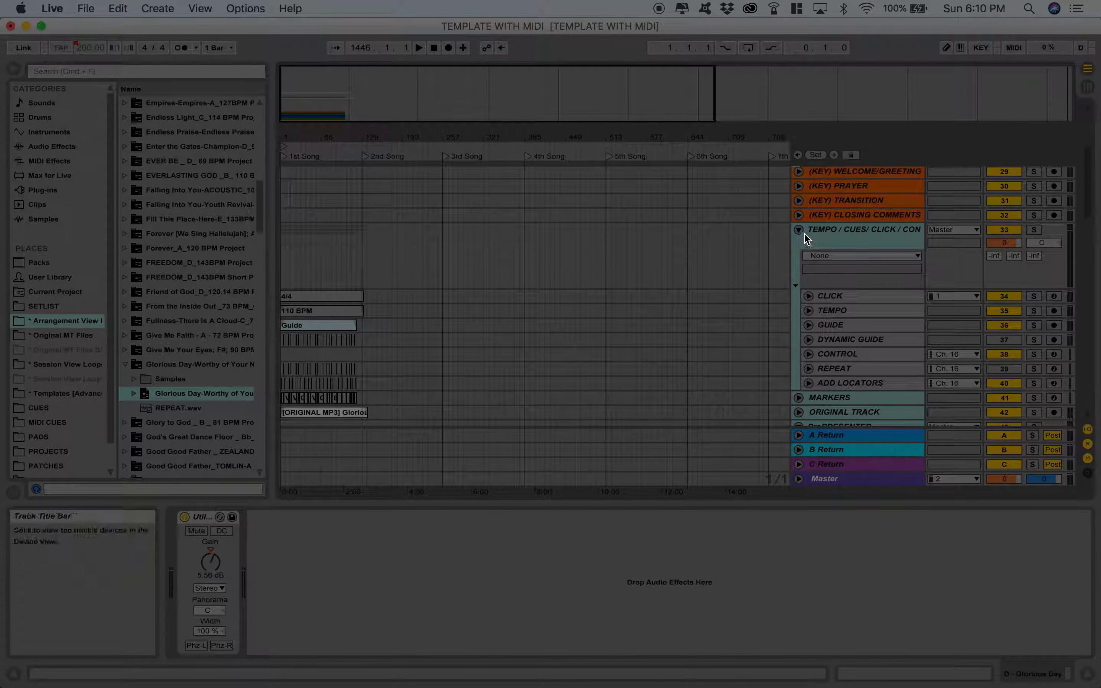
{"action": "scroll", "coordinate": [839, 335], "scroll_direction": "down", "scroll_amount": 12}
{"action": "scroll", "coordinate": [839, 335], "scroll_direction": "down", "scroll_amount": 10}
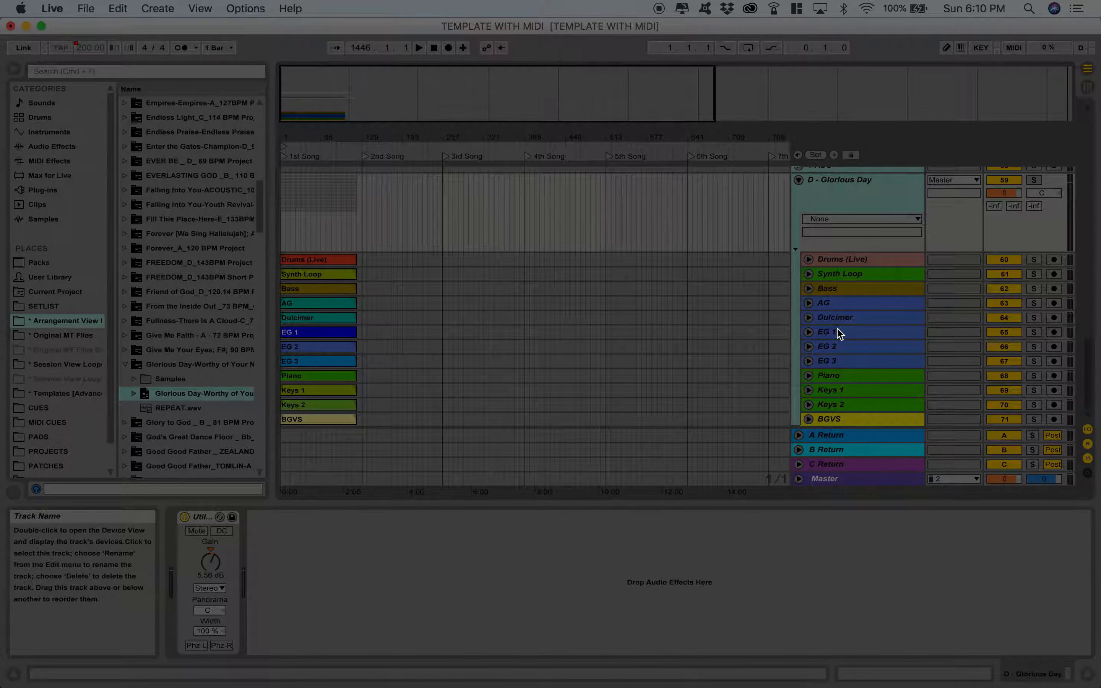
{"action": "scroll", "coordinate": [837, 329], "scroll_direction": "up", "scroll_amount": 7}
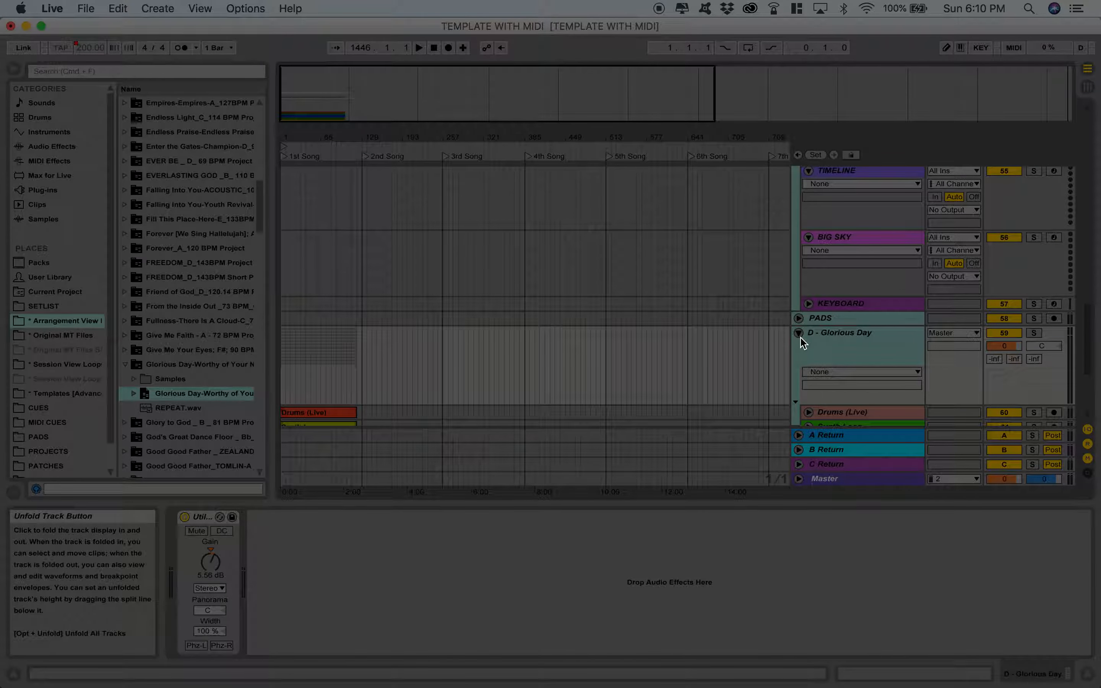
Fold all tracks in the arrangement and place the insert marker at bar 178 in the 2nd Song section
{"action": "left_click", "coordinate": [801, 337], "text": "alt"}
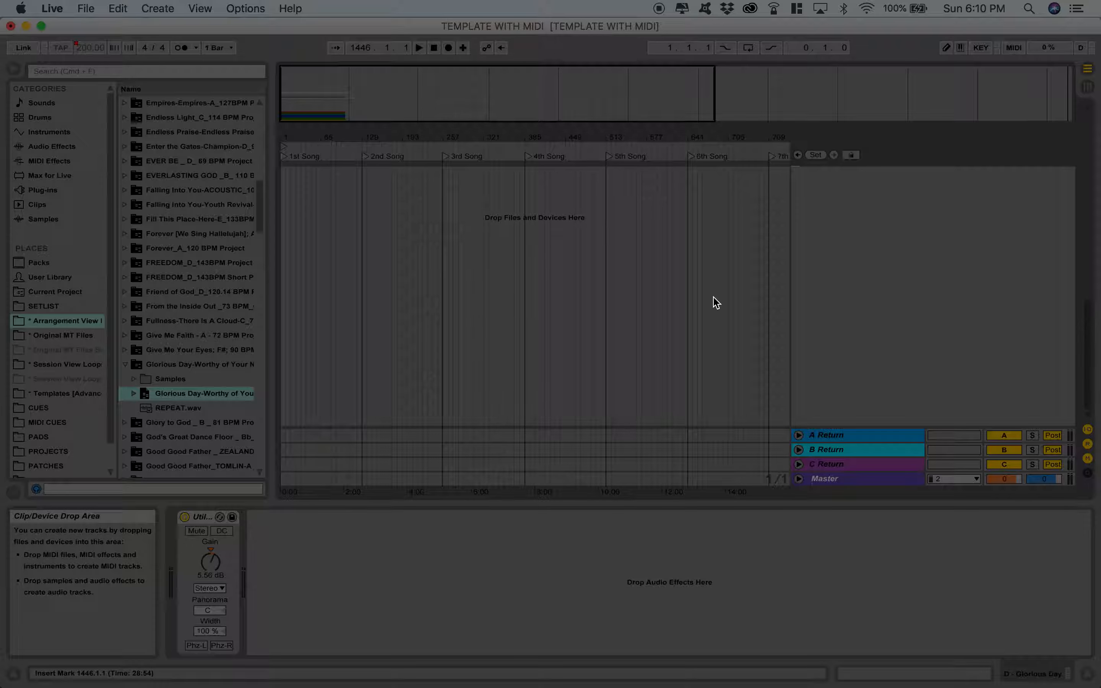
{"action": "scroll", "coordinate": [716, 337], "scroll_direction": "up", "scroll_amount": 5}
{"action": "scroll", "coordinate": [717, 337], "scroll_direction": "up", "scroll_amount": 3}
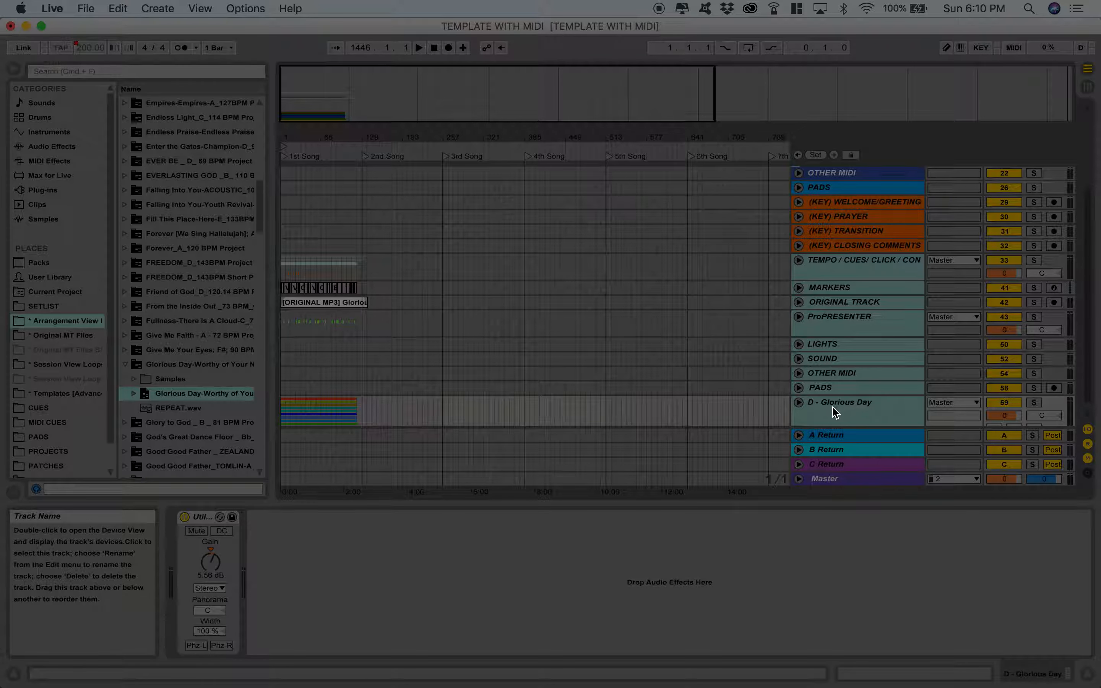
{"action": "left_click", "coordinate": [392, 260]}
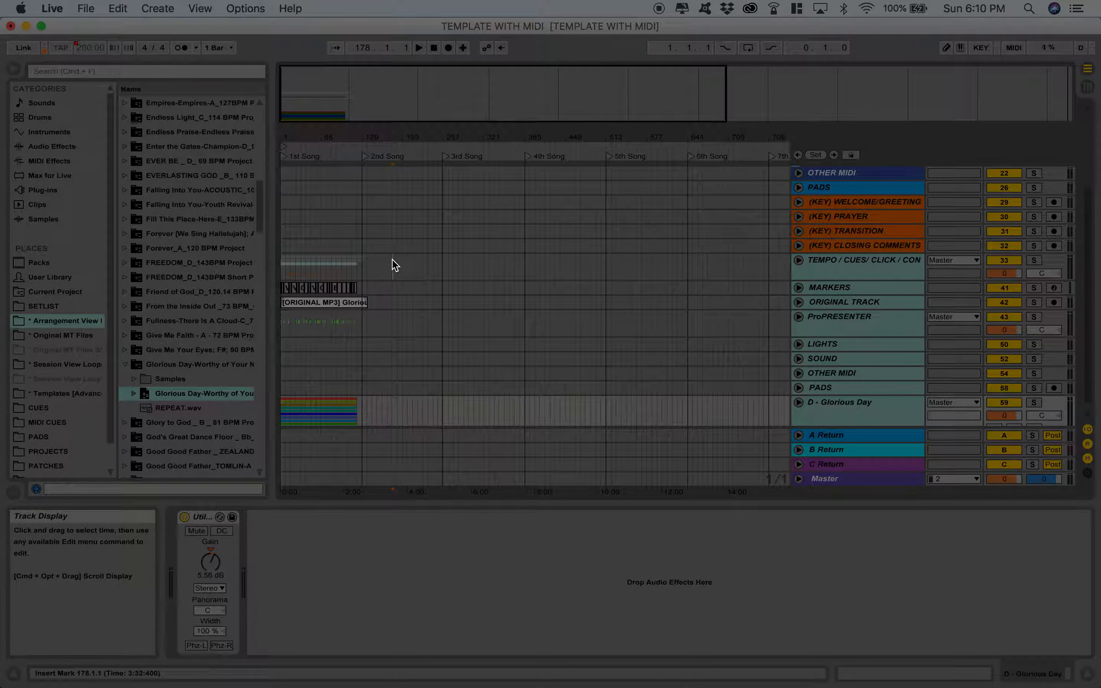
{"action": "left_click", "coordinate": [392, 265]}
{"action": "left_click_drag", "start_coordinate": [392, 265], "coordinate": [272, 430]}
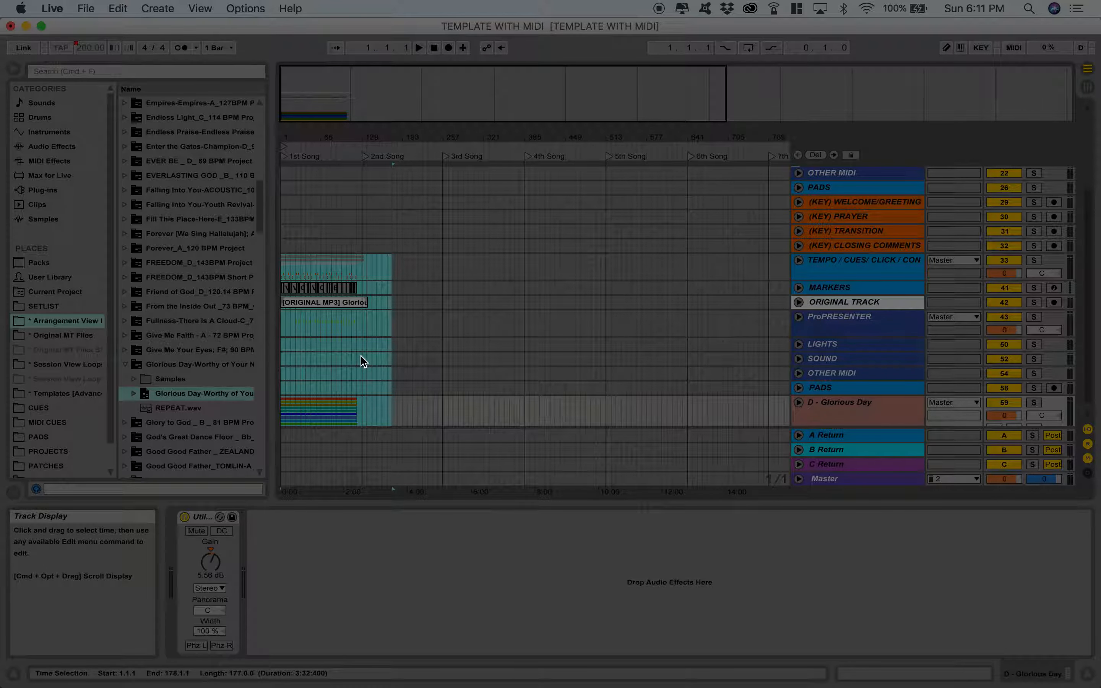
{"action": "key", "text": "Delete"}
{"action": "scroll", "coordinate": [346, 294], "scroll_direction": "up", "scroll_amount": 5}
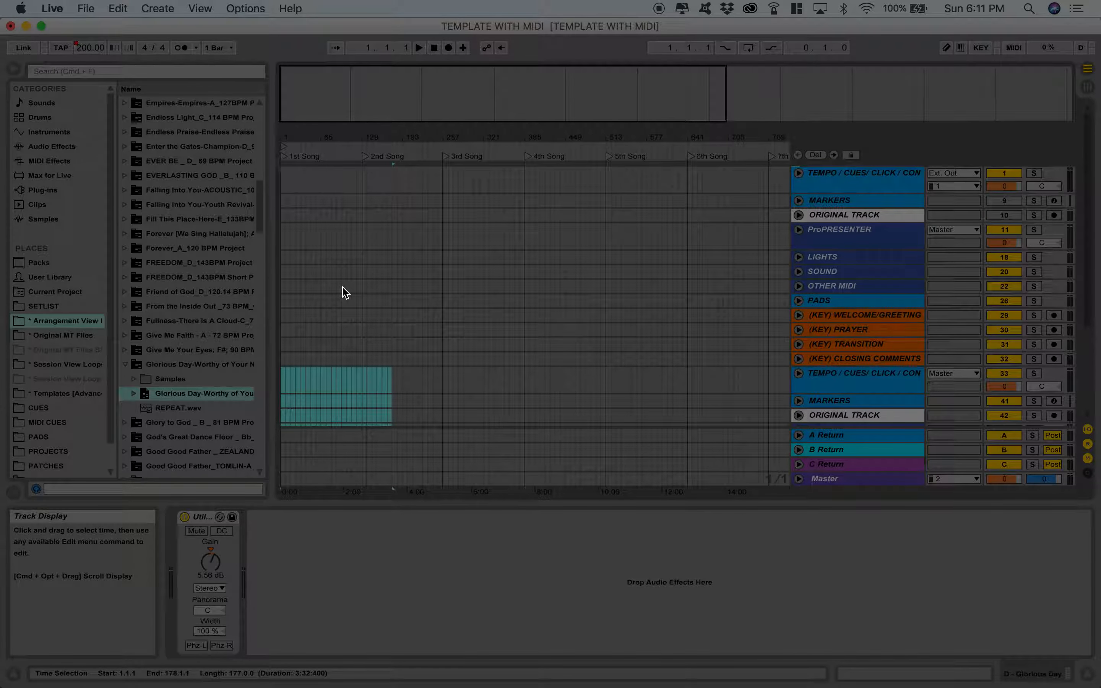
{"action": "scroll", "coordinate": [397, 358], "scroll_direction": "down", "scroll_amount": 8}
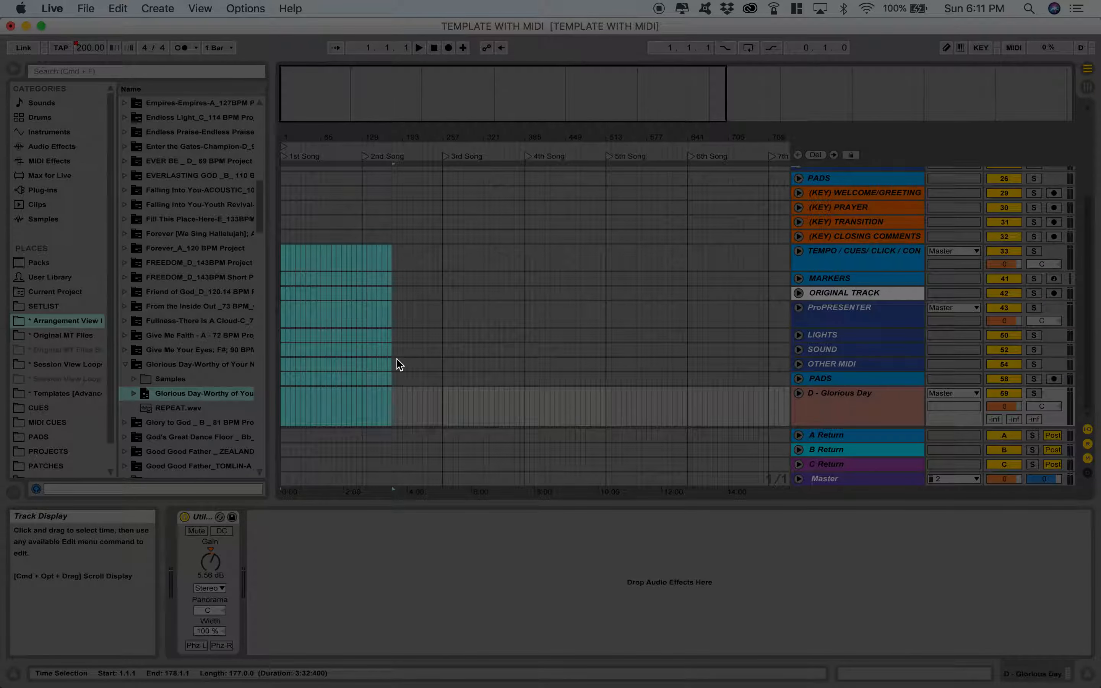
{"action": "key", "text": "super+z"}
Examine the stem tracks inside the D - Glorious Day group and fold the group again
{"action": "left_click_drag", "start_coordinate": [396, 256], "coordinate": [282, 380]}
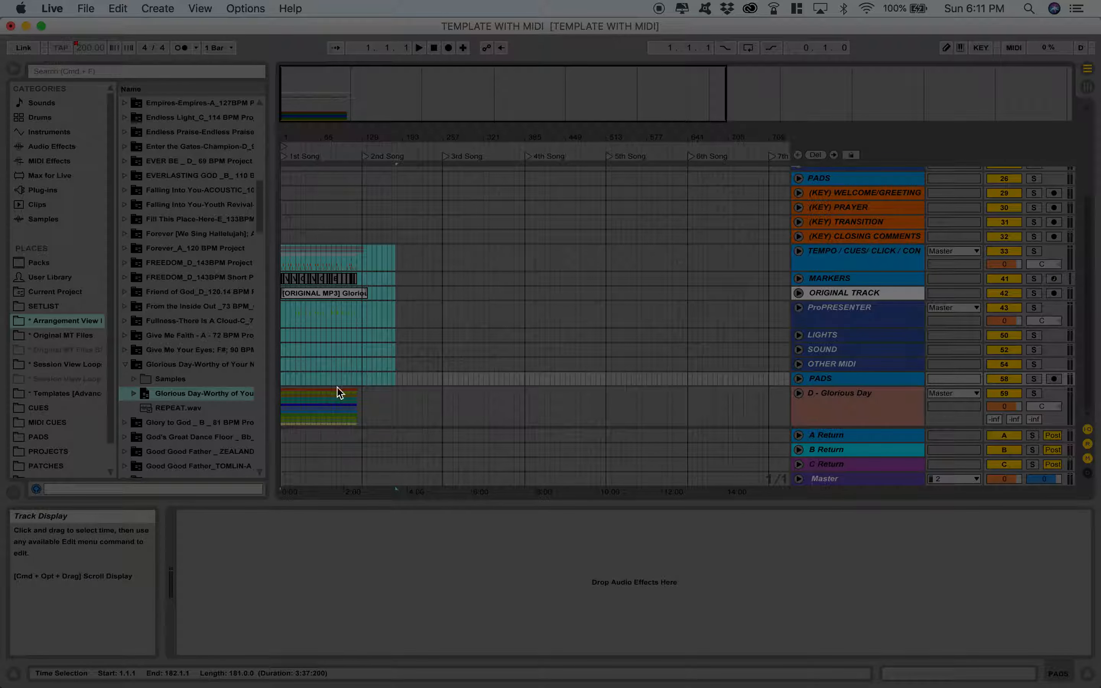
{"action": "left_click", "coordinate": [798, 393]}
{"action": "scroll", "coordinate": [815, 413], "scroll_direction": "down", "scroll_amount": 3}
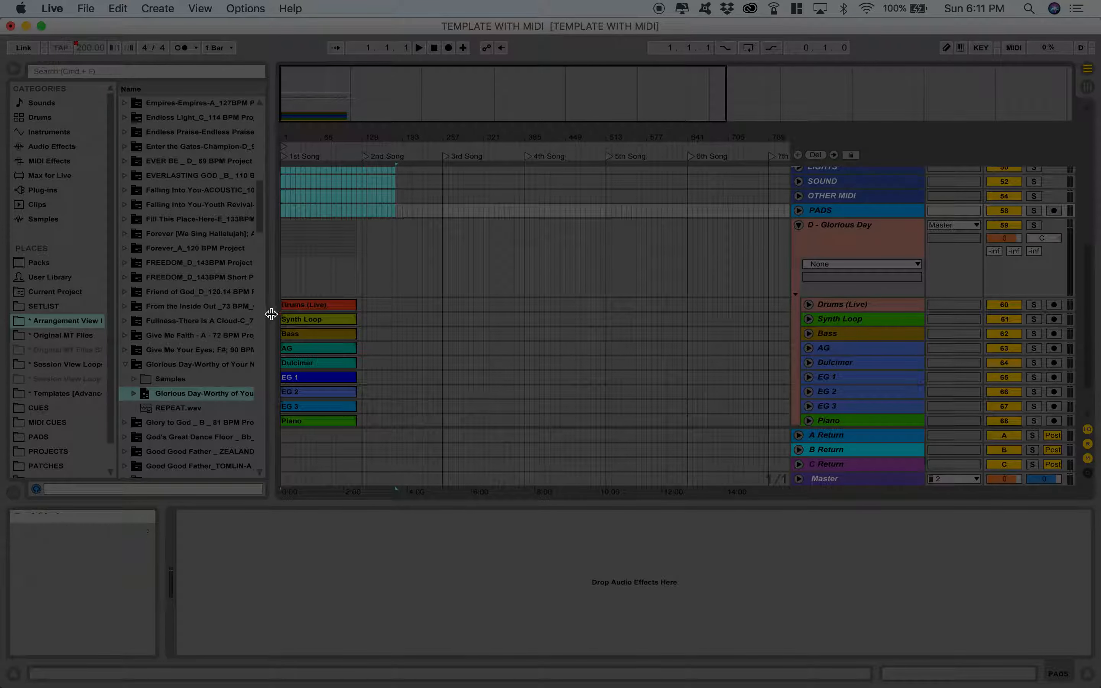
{"action": "scroll", "coordinate": [315, 357], "scroll_direction": "down", "scroll_amount": 3}
{"action": "scroll", "coordinate": [316, 357], "scroll_direction": "up", "scroll_amount": 8}
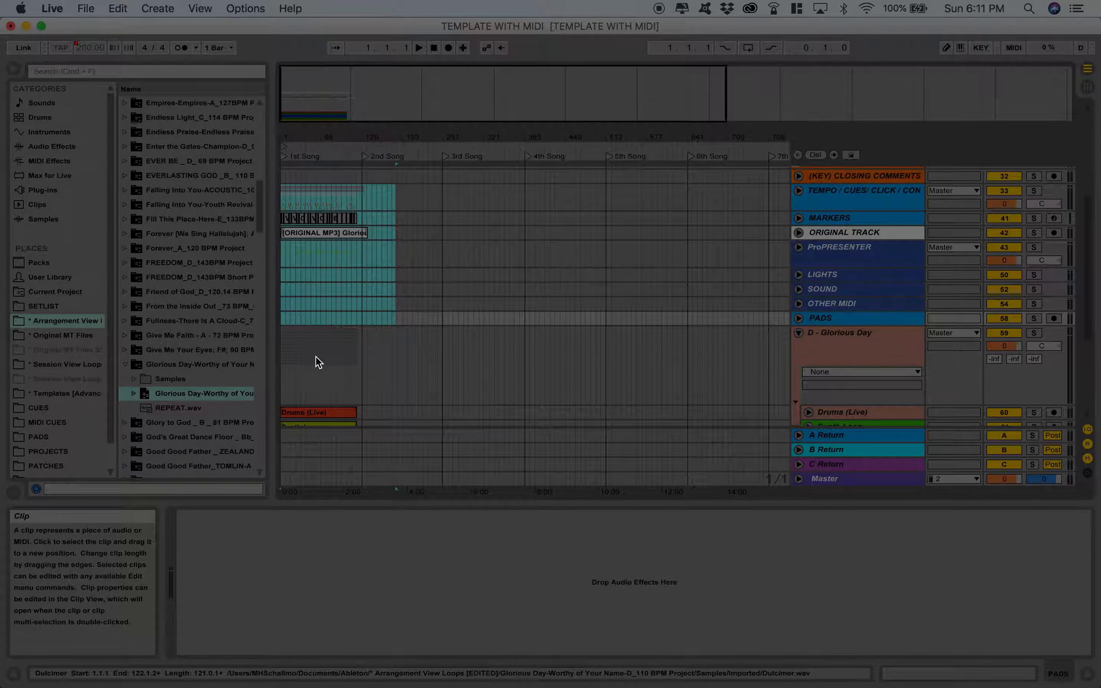
{"action": "left_click", "coordinate": [799, 339]}
{"action": "left_click", "coordinate": [799, 334]}
{"action": "scroll", "coordinate": [382, 233], "scroll_direction": "up", "scroll_amount": 4}
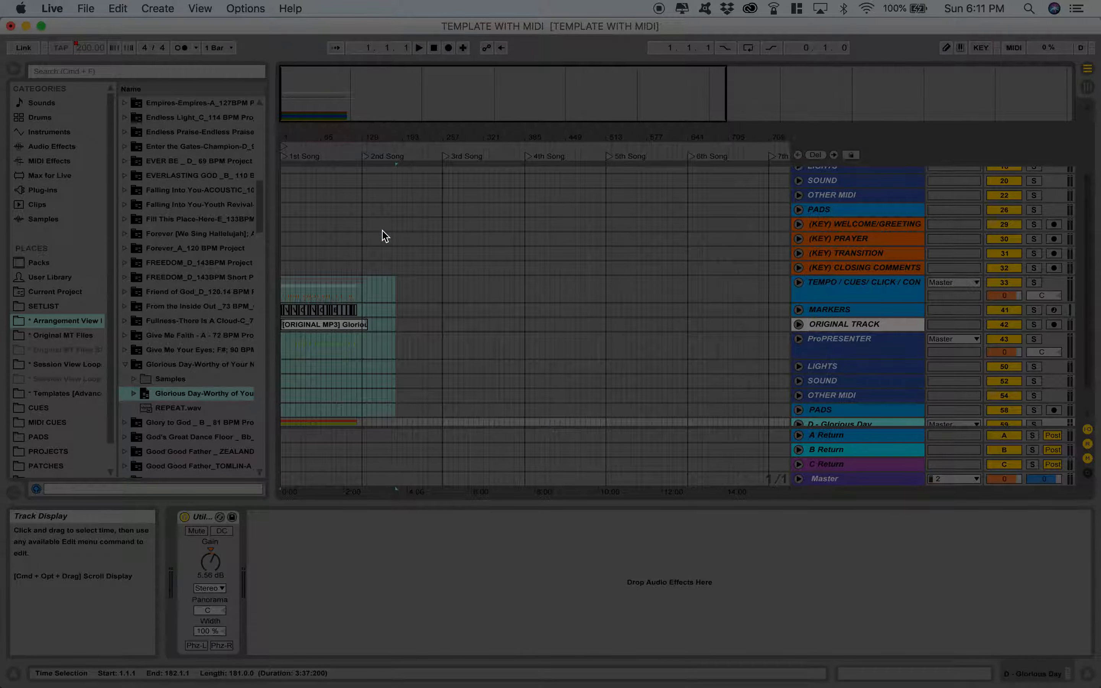
Cut the Glorious Day clips through bar 184 from the imported tracks, from TEMPO / CUES/ CLICK down to PADS, excluding the stems group
{"action": "left_click", "coordinate": [396, 264]}
{"action": "left_click_drag", "start_coordinate": [396, 263], "coordinate": [279, 383]}
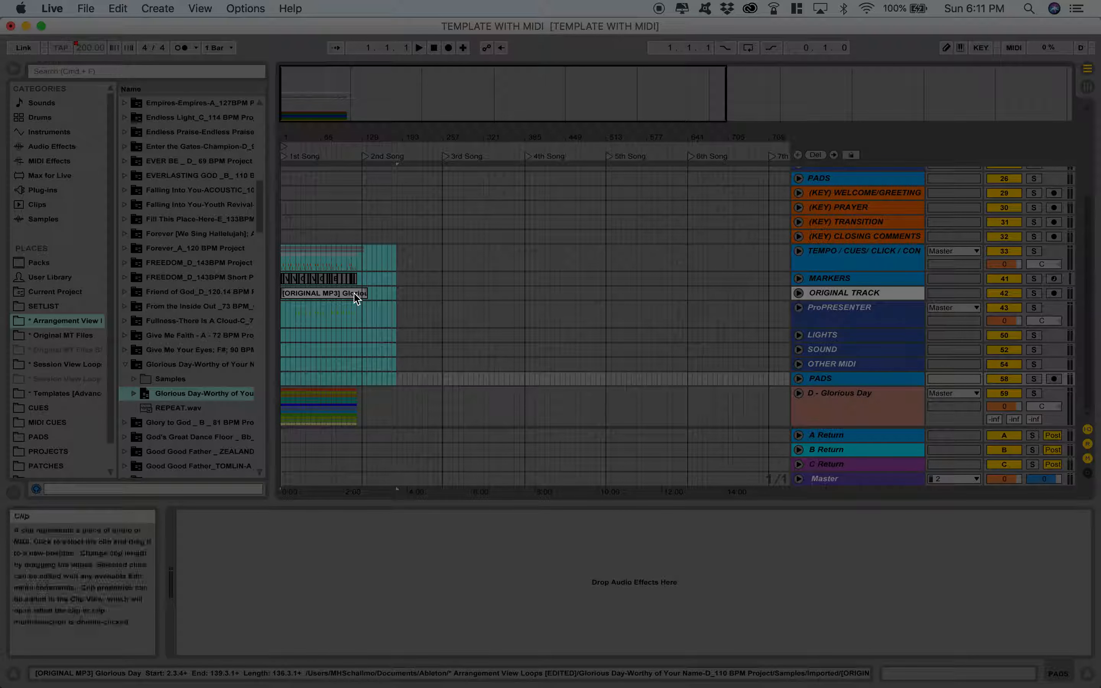
{"action": "scroll", "coordinate": [342, 319], "scroll_direction": "up", "scroll_amount": 5}
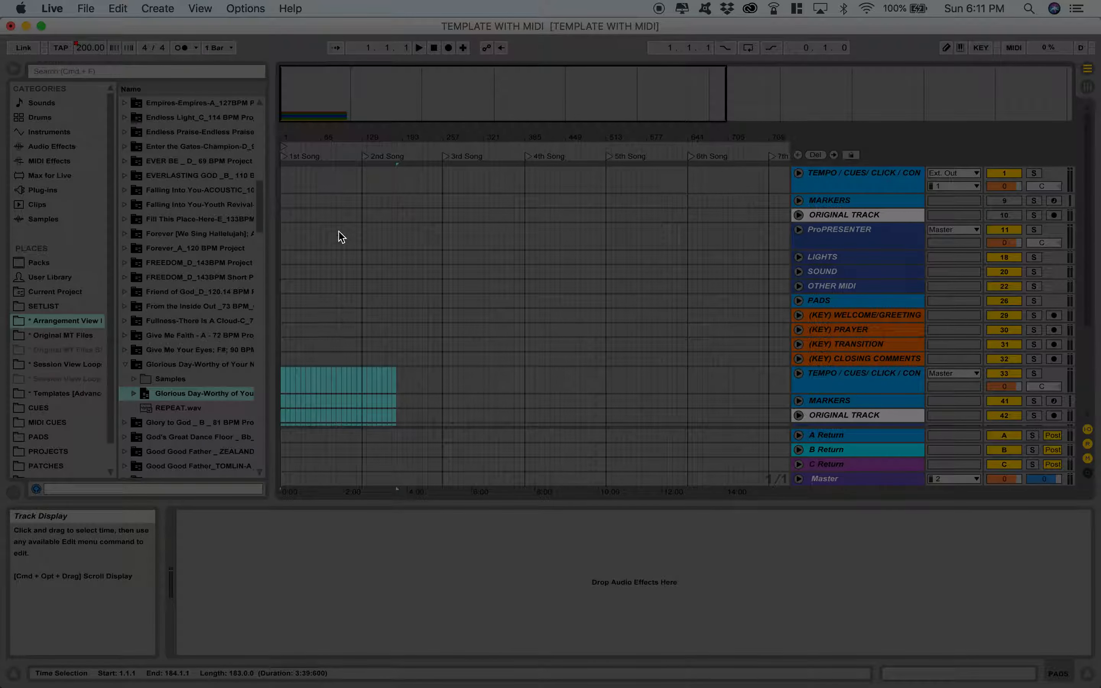
Paste the cut Glorious Day clips at the 1st Song locator, starting on the template's own TEMPO / CUES/ CLICK group
{"action": "left_click", "coordinate": [328, 183]}
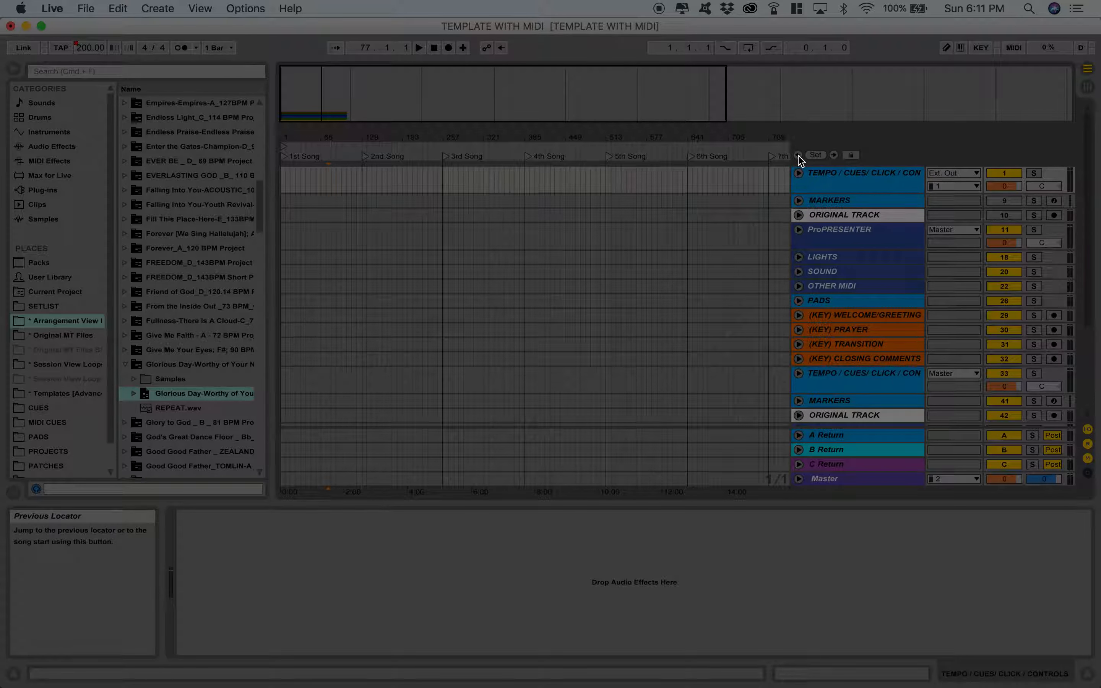
{"action": "left_click", "coordinate": [284, 178]}
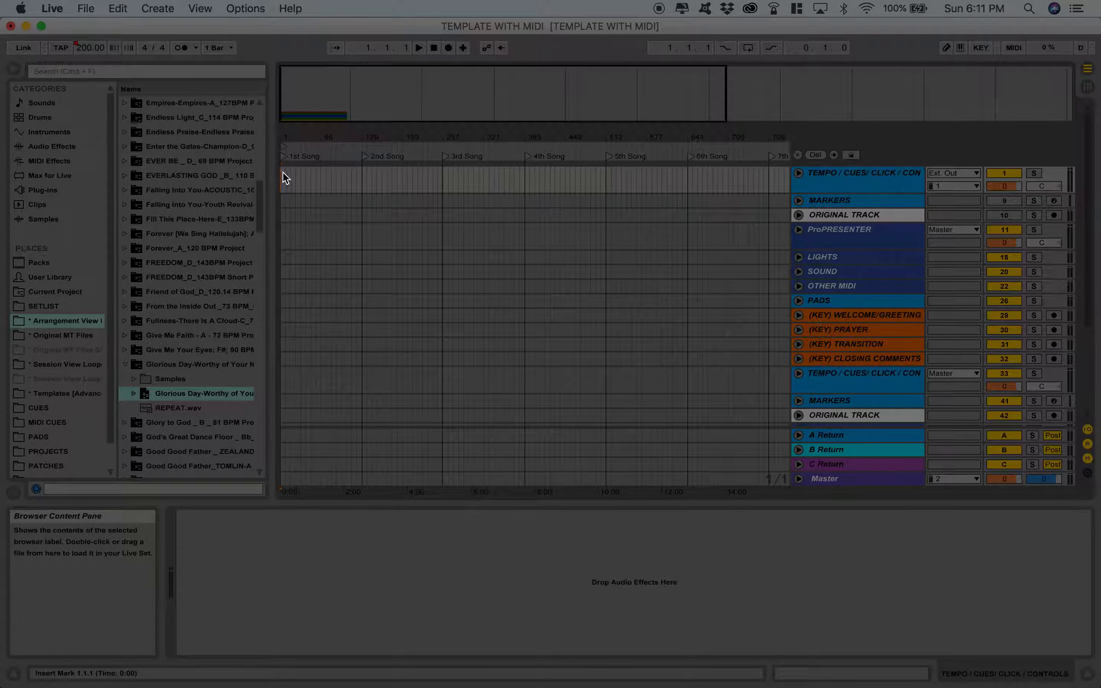
{"action": "left_click", "coordinate": [833, 155]}
{"action": "left_click", "coordinate": [833, 156]}
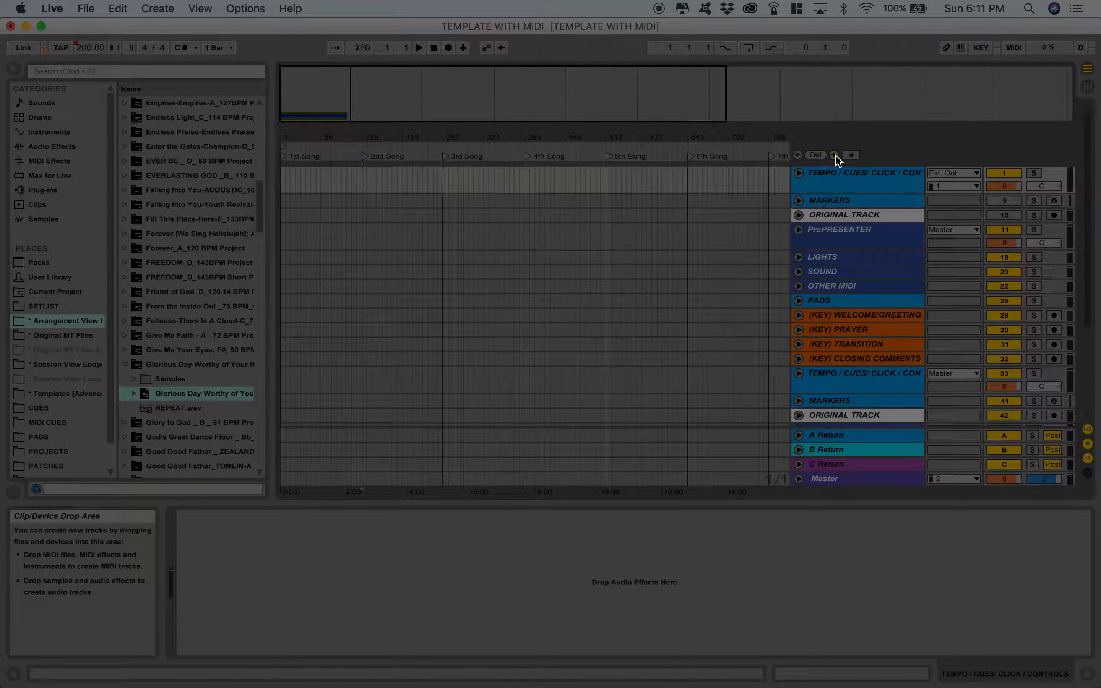
{"action": "left_click", "coordinate": [834, 155]}
{"action": "left_click", "coordinate": [798, 155]}
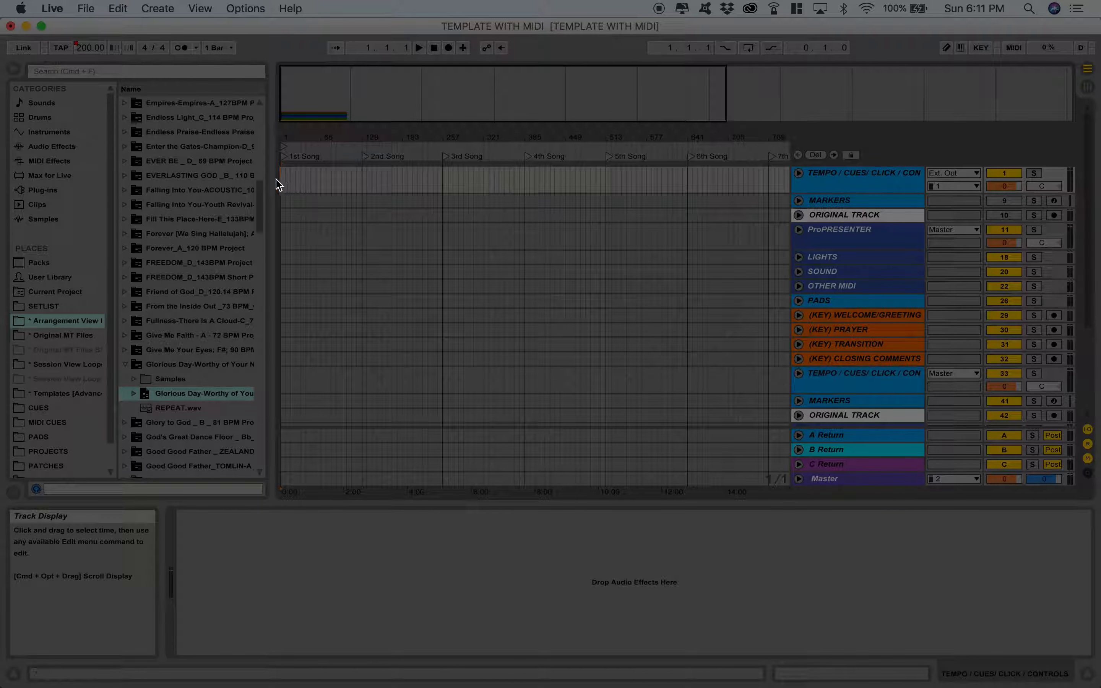
{"action": "key", "text": "super+v"}
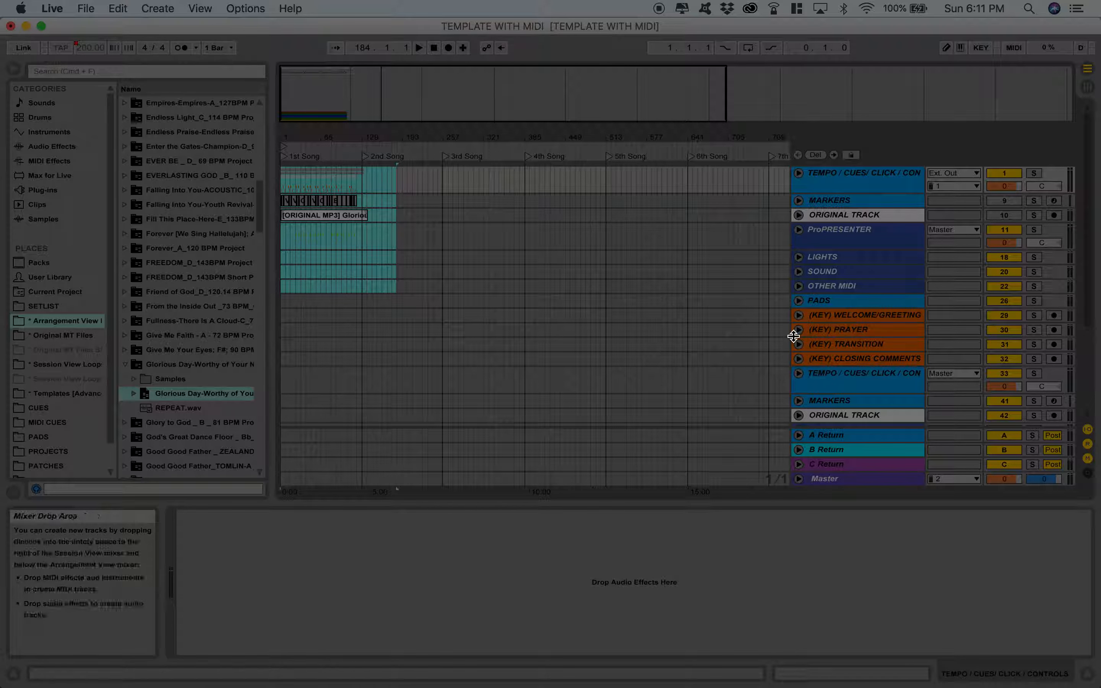
Delete the emptied imported tracks from the second TEMPO / CUES/ CLICK group through PADS, keeping D - Glorious Day
{"action": "left_click", "coordinate": [833, 378]}
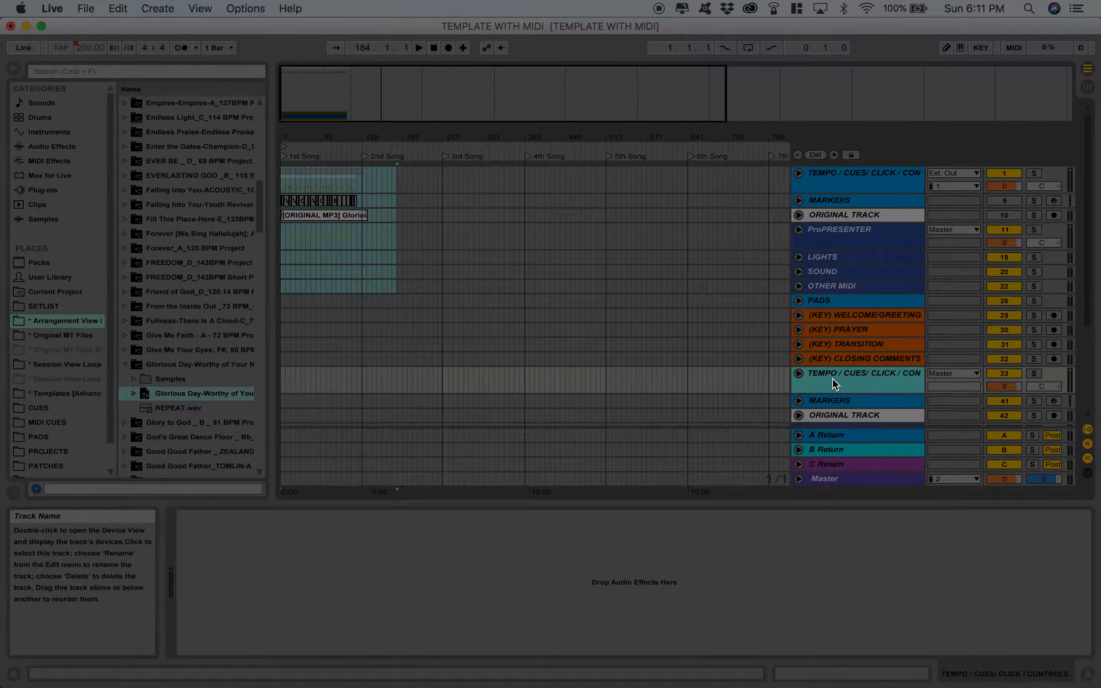
{"action": "scroll", "coordinate": [833, 378], "scroll_direction": "down", "scroll_amount": 5}
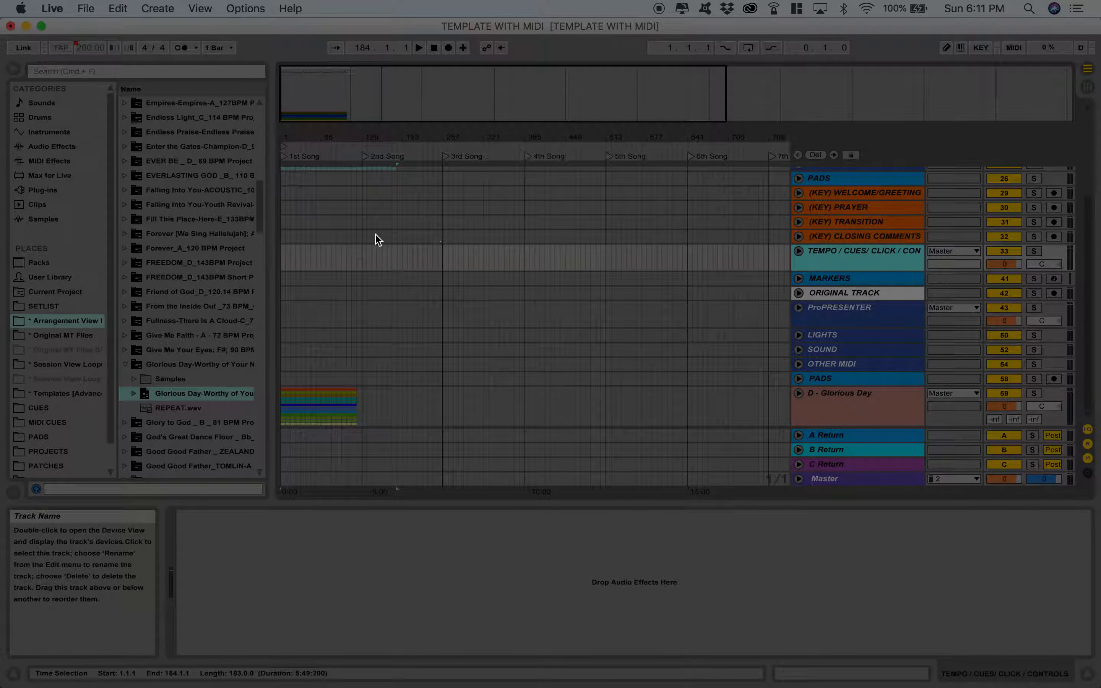
{"action": "left_click", "coordinate": [847, 379], "text": "shift"}
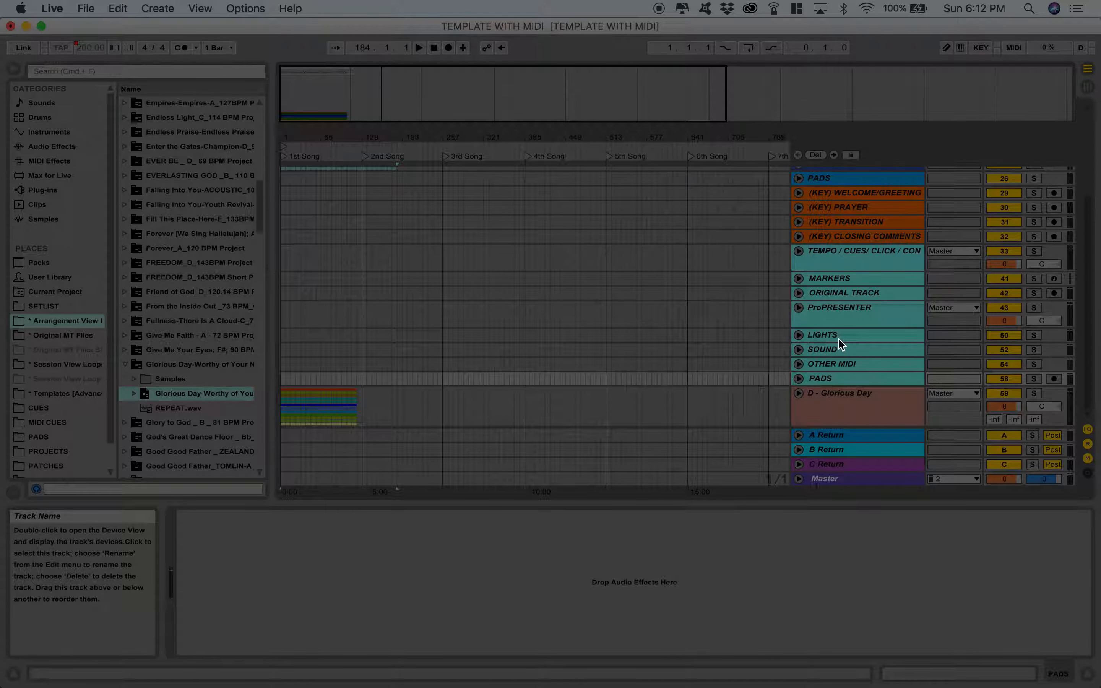
{"action": "key", "text": "Delete"}
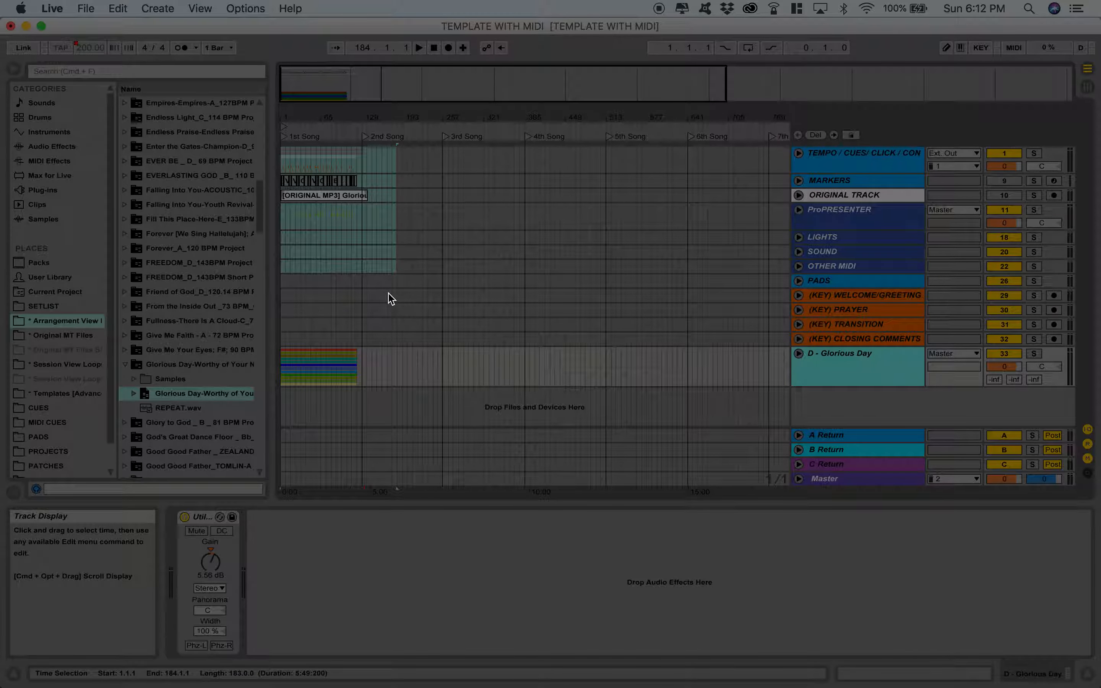
Move the 2nd Song locator to the end of the Glorious Day original MP3 clip
{"action": "left_click", "coordinate": [390, 338]}
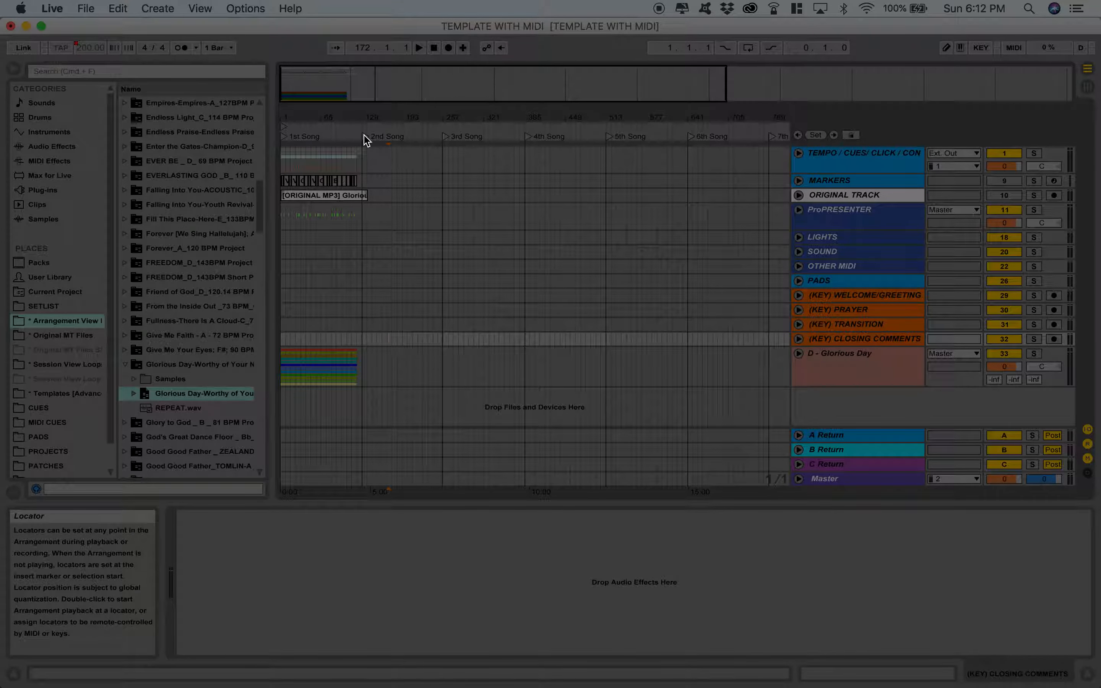
{"action": "left_click", "coordinate": [346, 196]}
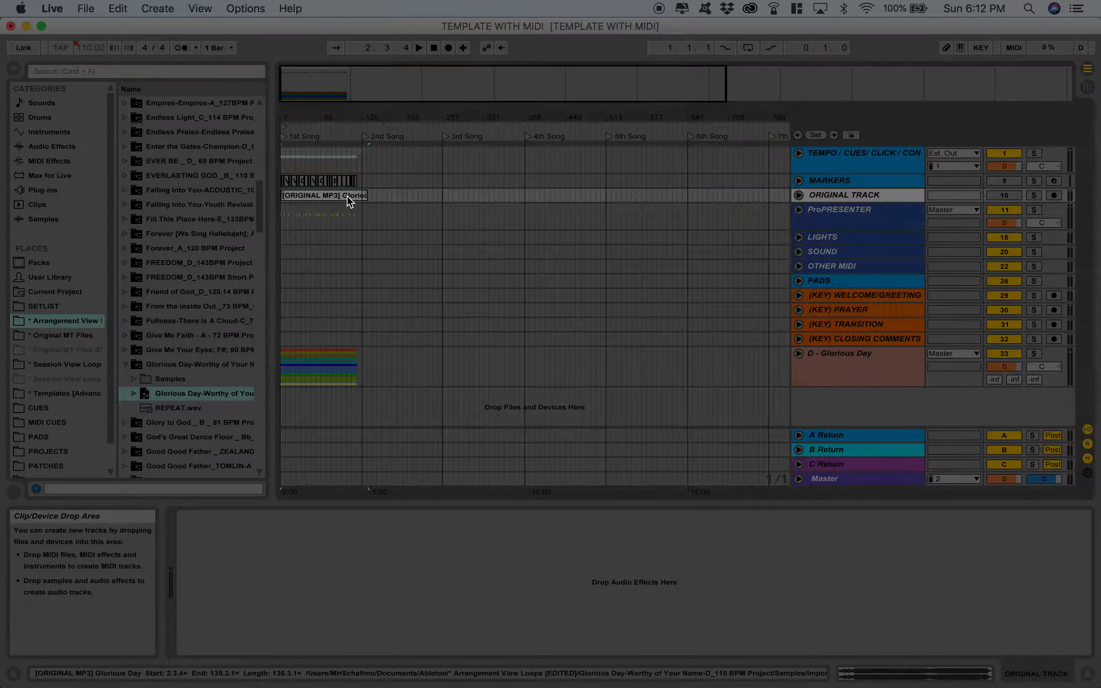
{"action": "left_click_drag", "start_coordinate": [366, 141], "coordinate": [370, 139]}
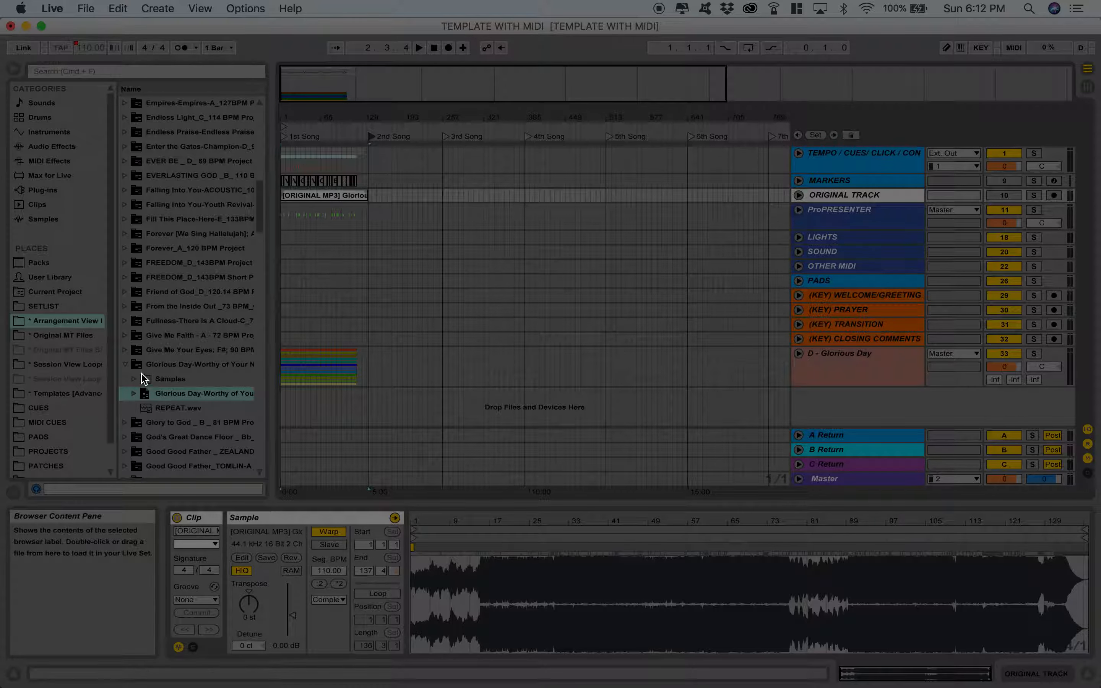
Insert the Love Come Down (Remix) set from its project folder in the browser into the empty area below D - Glorious Day
{"action": "left_click", "coordinate": [125, 364]}
{"action": "scroll", "coordinate": [213, 378], "scroll_direction": "down", "scroll_amount": 10}
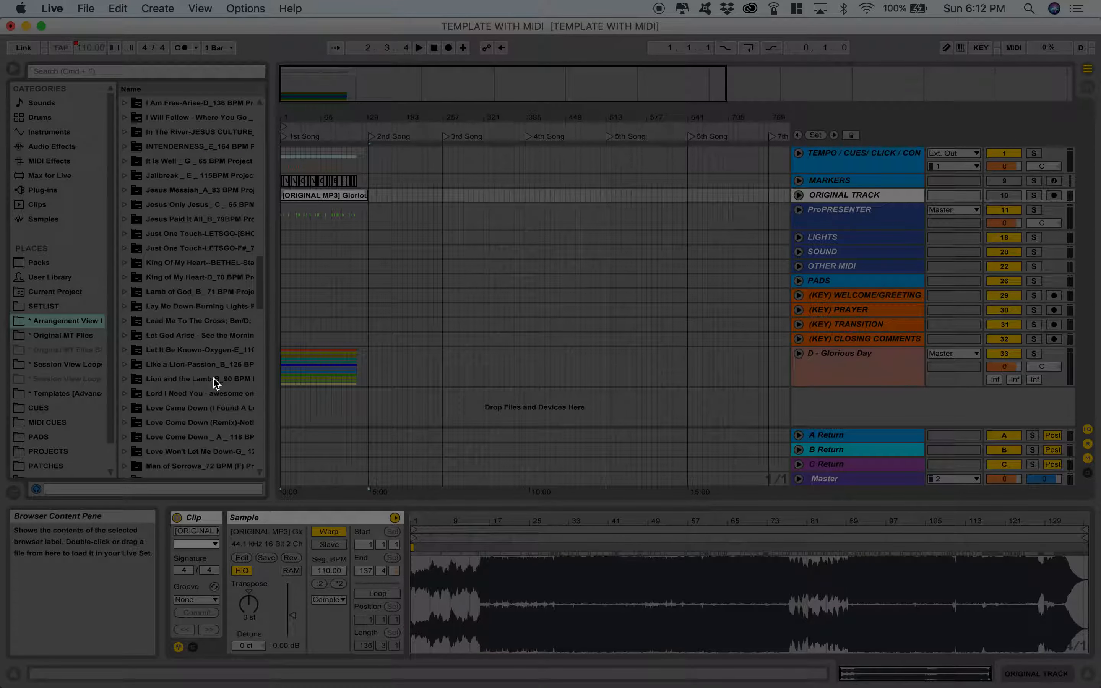
{"action": "left_click", "coordinate": [124, 423]}
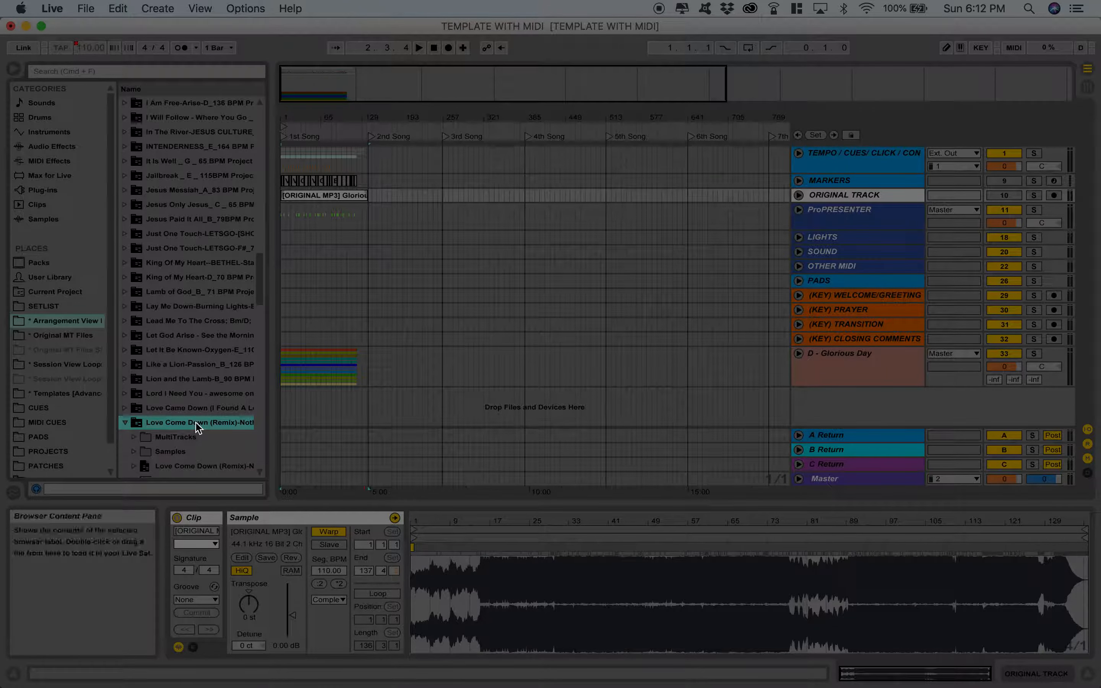
{"action": "scroll", "coordinate": [196, 422], "scroll_direction": "down", "scroll_amount": 2}
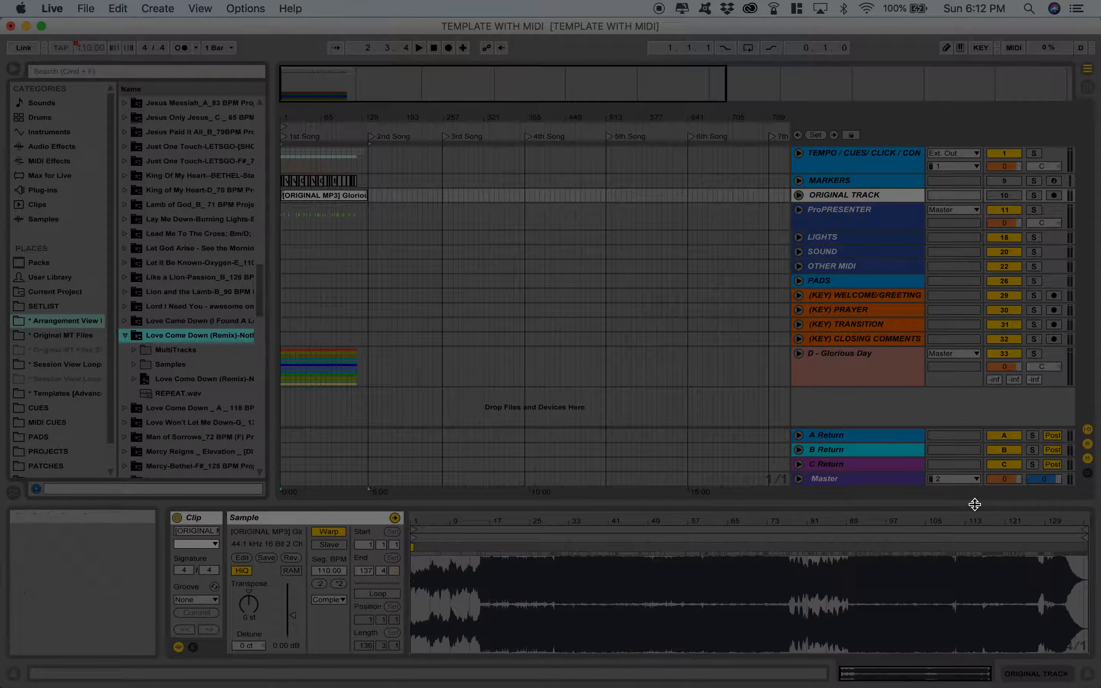
{"action": "left_click", "coordinate": [1087, 674]}
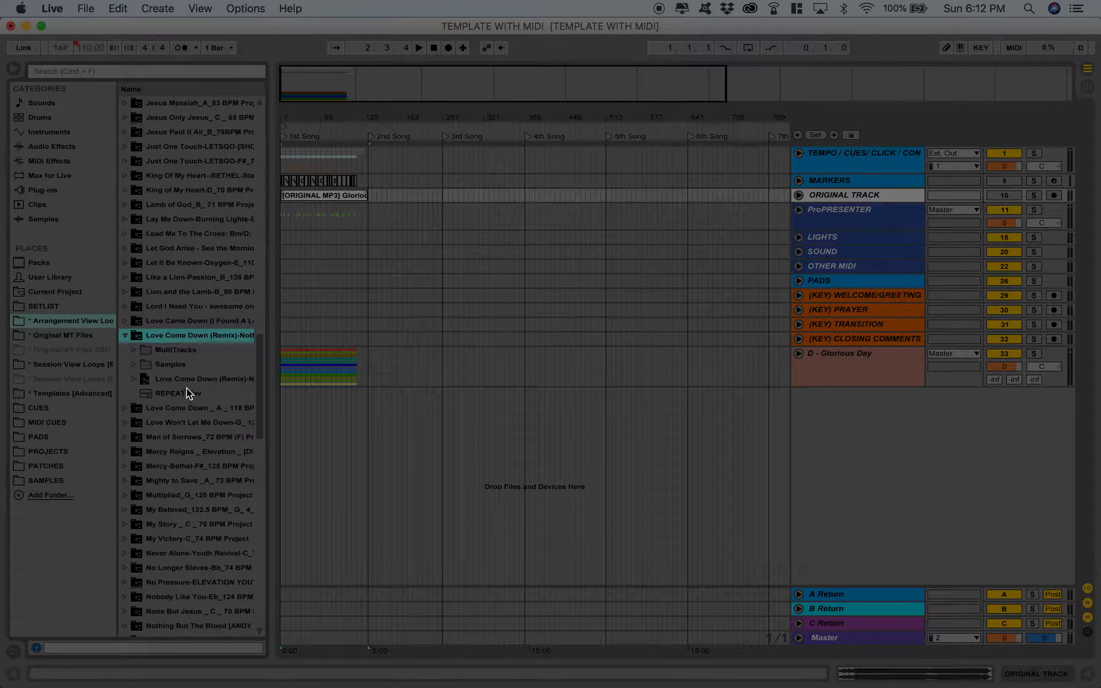
{"action": "left_click_drag", "start_coordinate": [190, 384], "coordinate": [362, 457]}
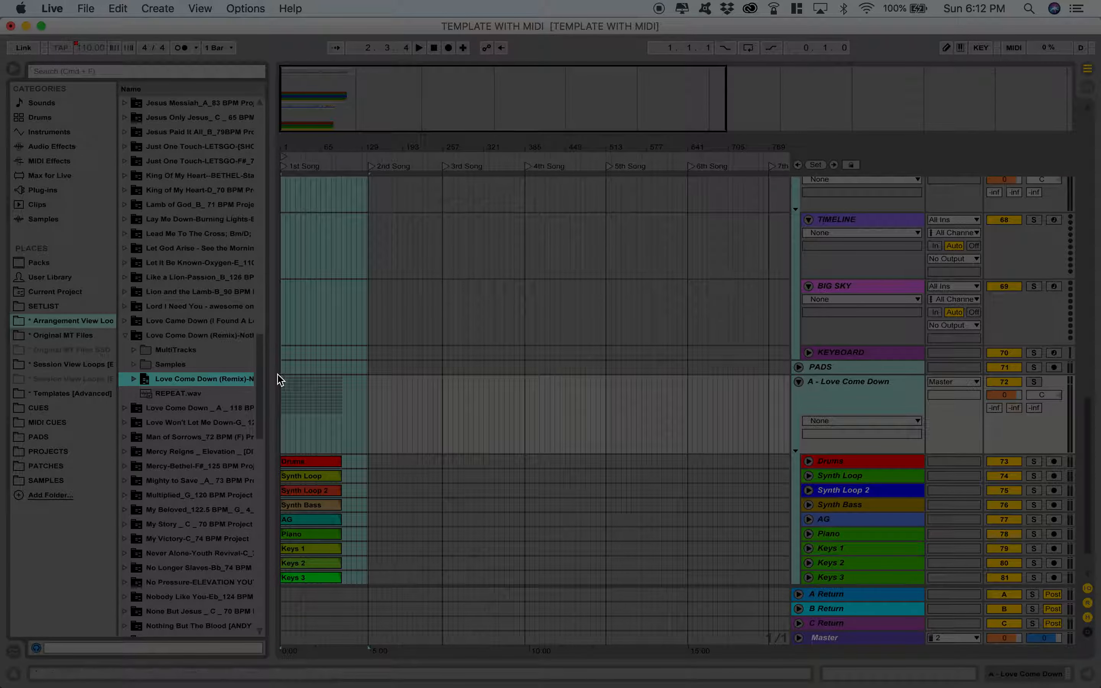
Fold all tracks in the arrangement and cut the selected Love Come Down clips from the imported tracks
{"action": "scroll", "coordinate": [359, 347], "scroll_direction": "up", "scroll_amount": 5}
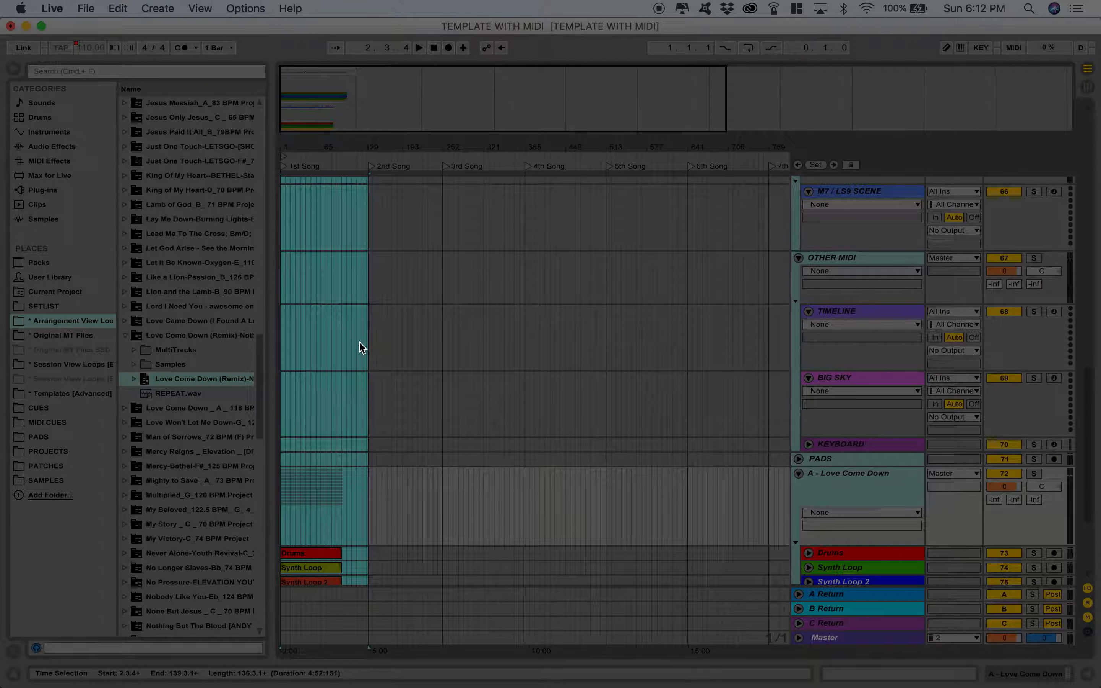
{"action": "scroll", "coordinate": [359, 347], "scroll_direction": "down", "scroll_amount": 4}
{"action": "left_click", "coordinate": [797, 399], "text": "alt"}
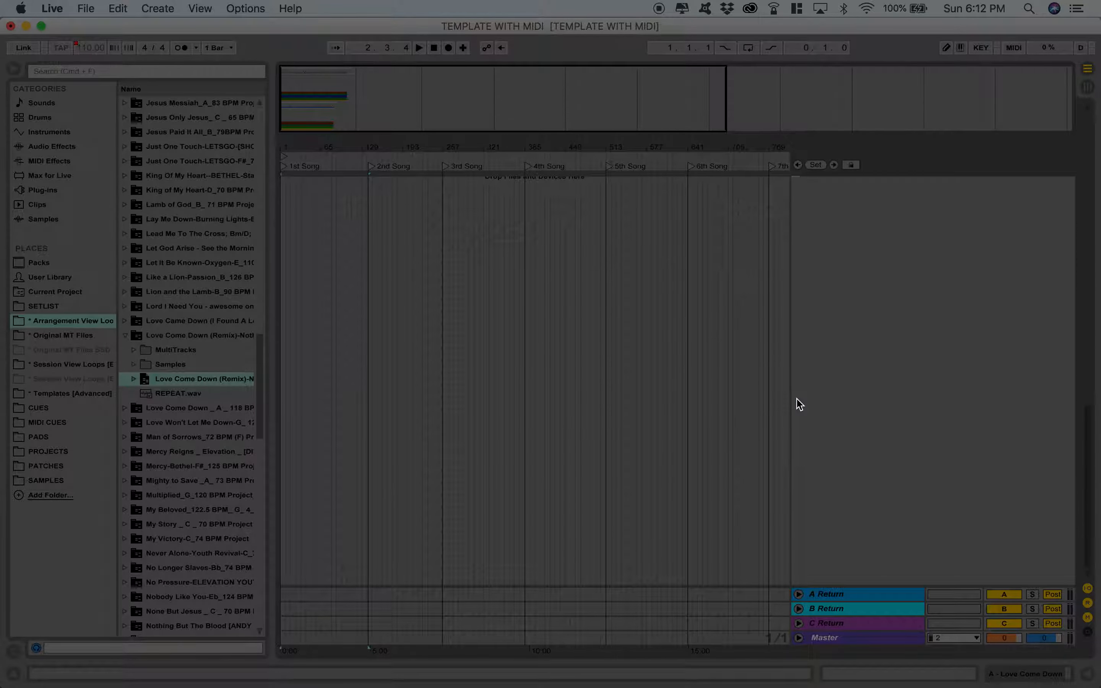
{"action": "scroll", "coordinate": [442, 329], "scroll_direction": "up", "scroll_amount": 10}
{"action": "scroll", "coordinate": [442, 327], "scroll_direction": "up", "scroll_amount": 1}
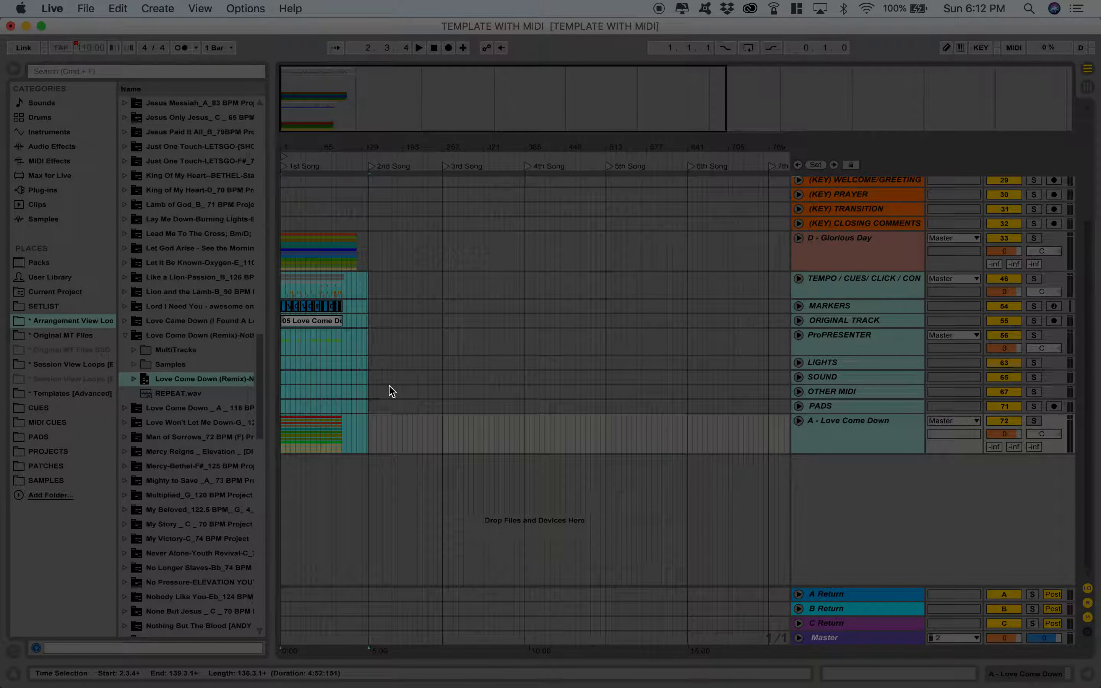
{"action": "left_click", "coordinate": [395, 284]}
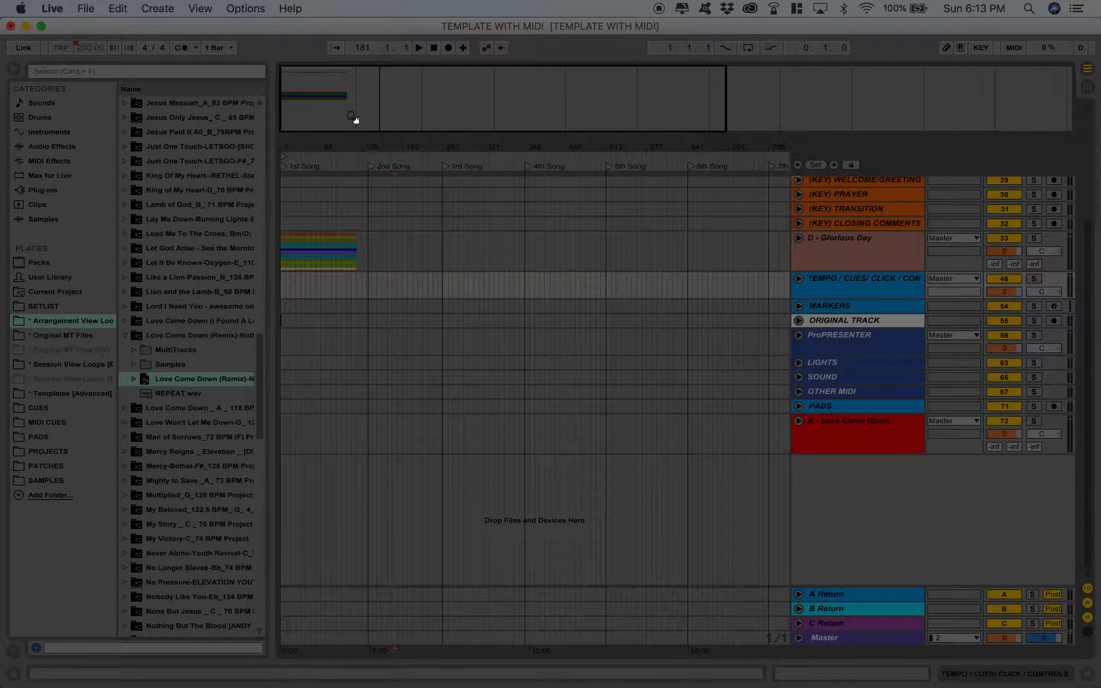
Move the 2nd Song locator to bar 122, where the Glorious Day stems end, and place the insert marker at bar 128
{"action": "left_click_drag", "start_coordinate": [356, 118], "coordinate": [356, 110]}
{"action": "right_click", "coordinate": [413, 332]}
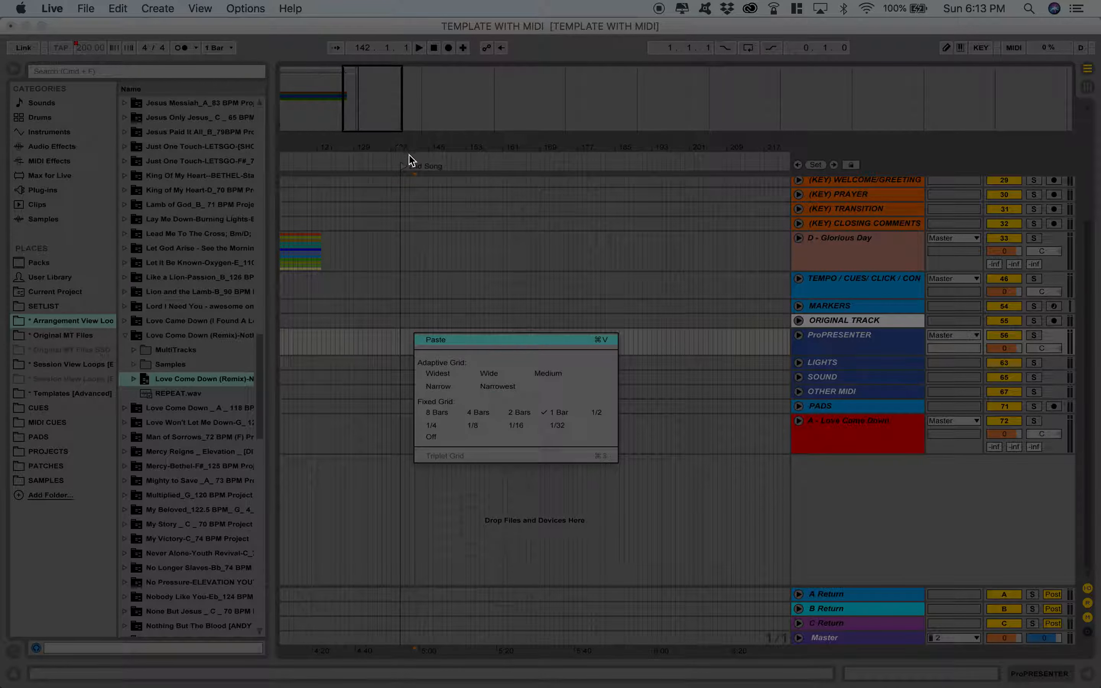
{"action": "left_click", "coordinate": [404, 169]}
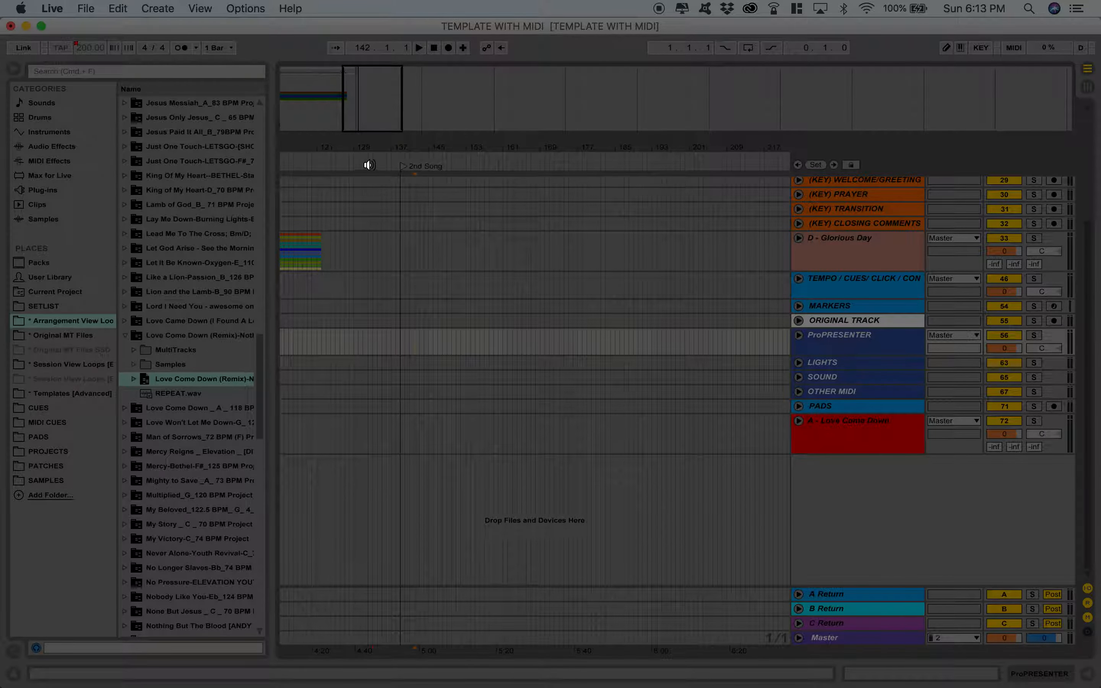
{"action": "left_click_drag", "start_coordinate": [404, 172], "coordinate": [325, 174]}
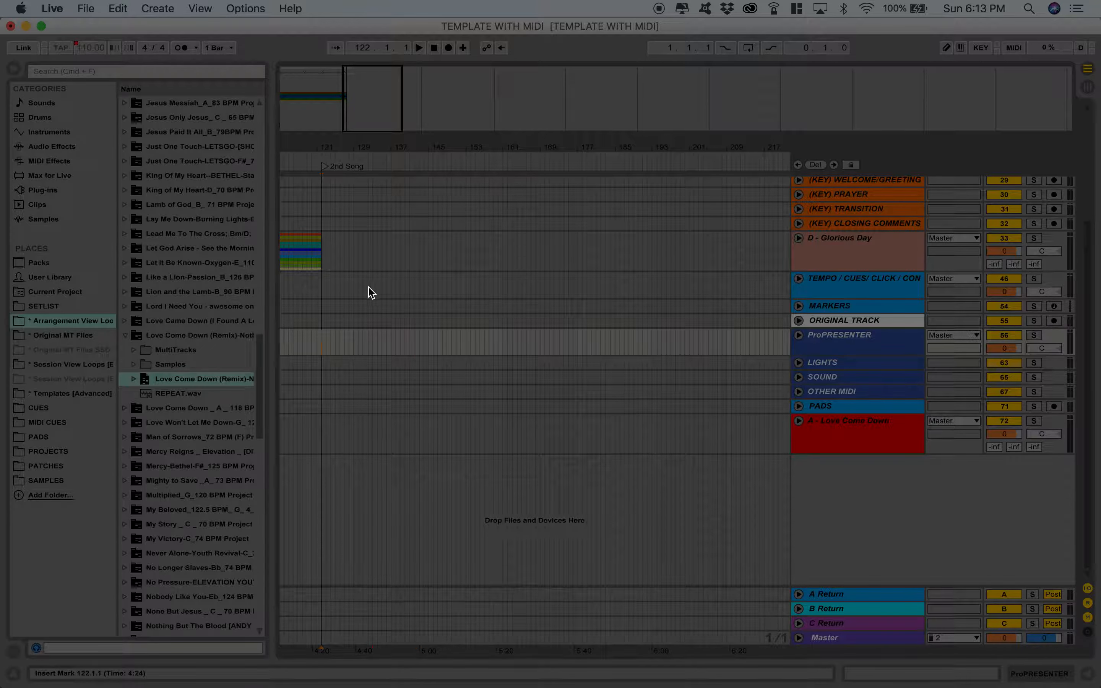
{"action": "left_click", "coordinate": [348, 288]}
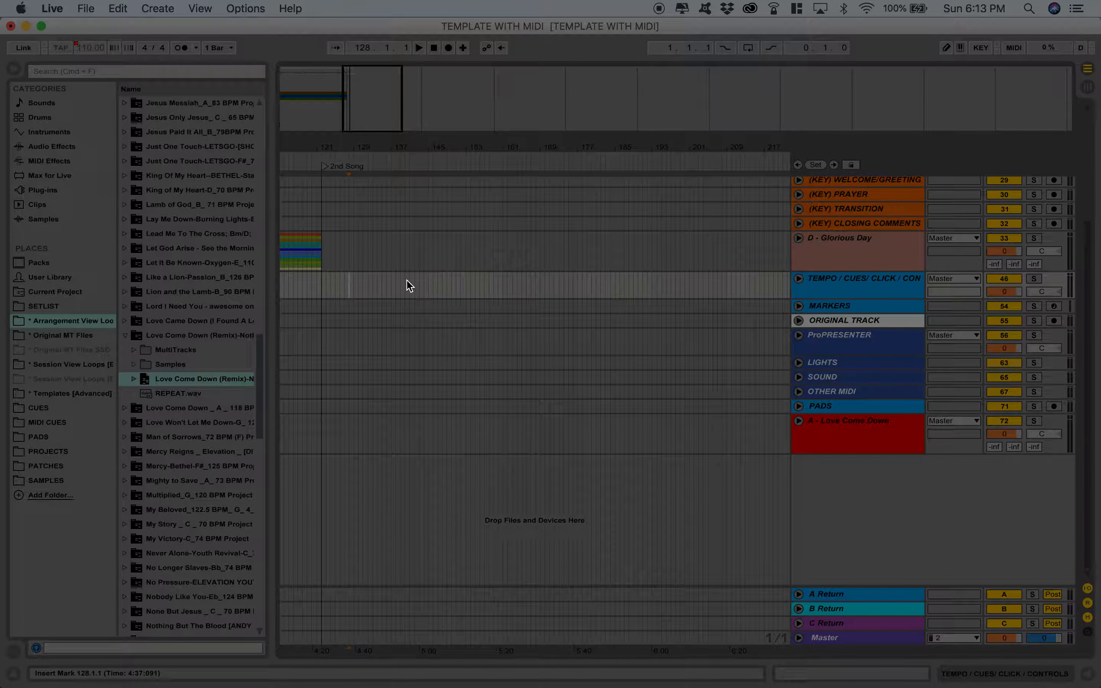
{"action": "scroll", "coordinate": [554, 449], "scroll_direction": "left", "scroll_amount": 12}
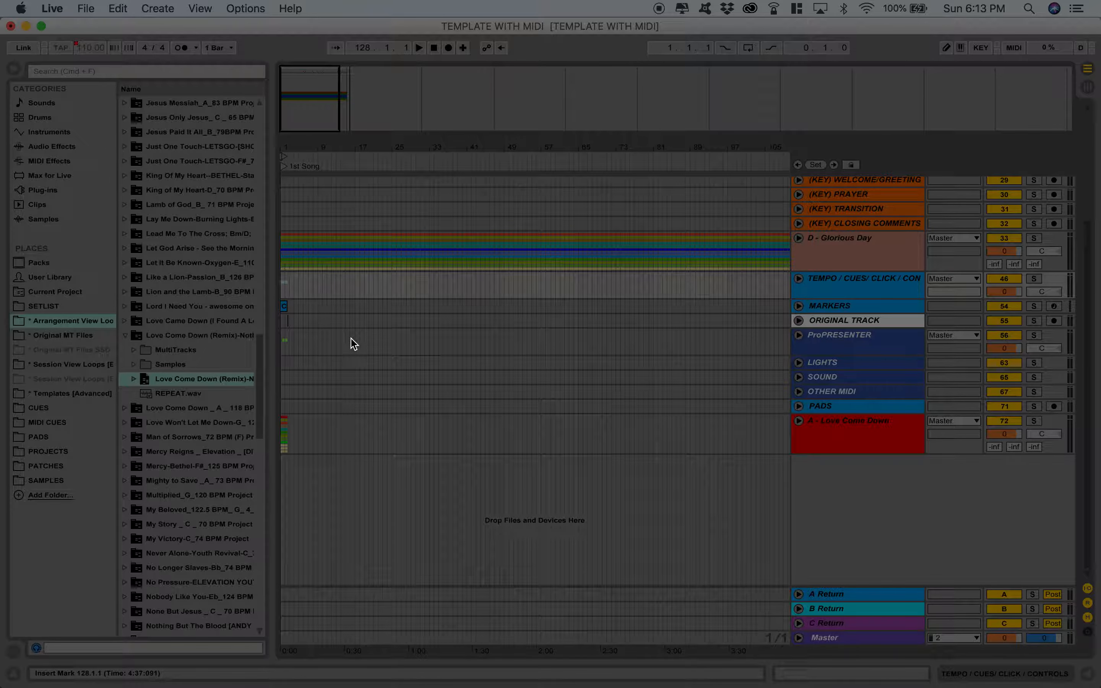
Undo the last locator move and cut, and cut bars 1 to 110 from all imported Love Come Down tracks
{"action": "key", "text": "super+z"}
{"action": "key", "text": "super+z"}
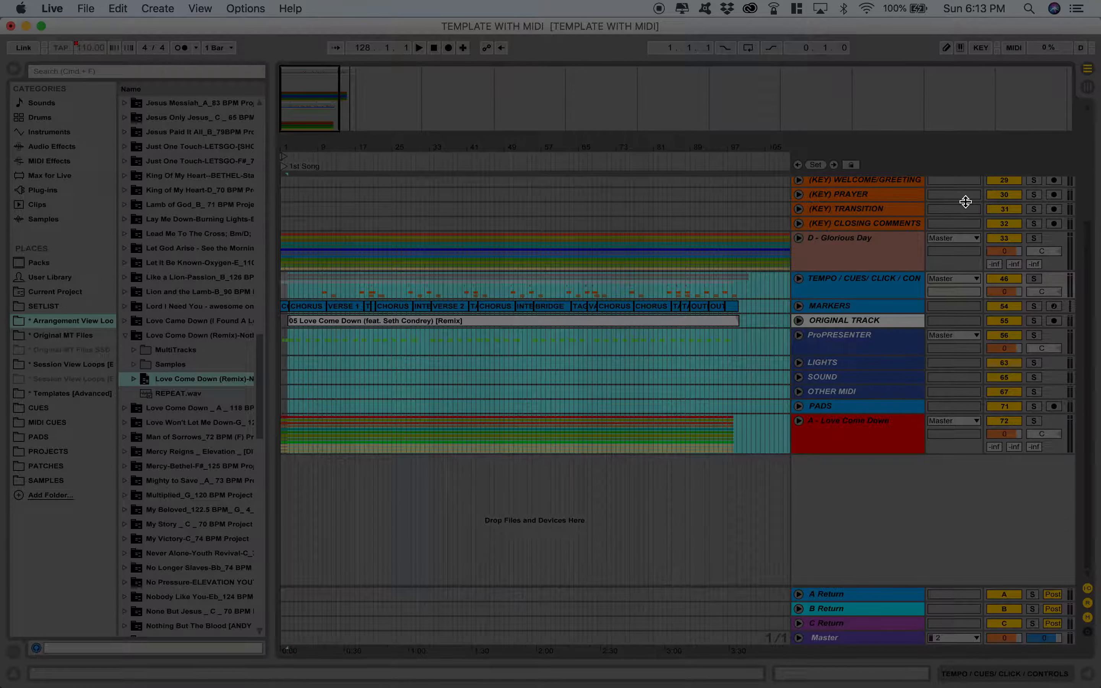
{"action": "left_click", "coordinate": [798, 169]}
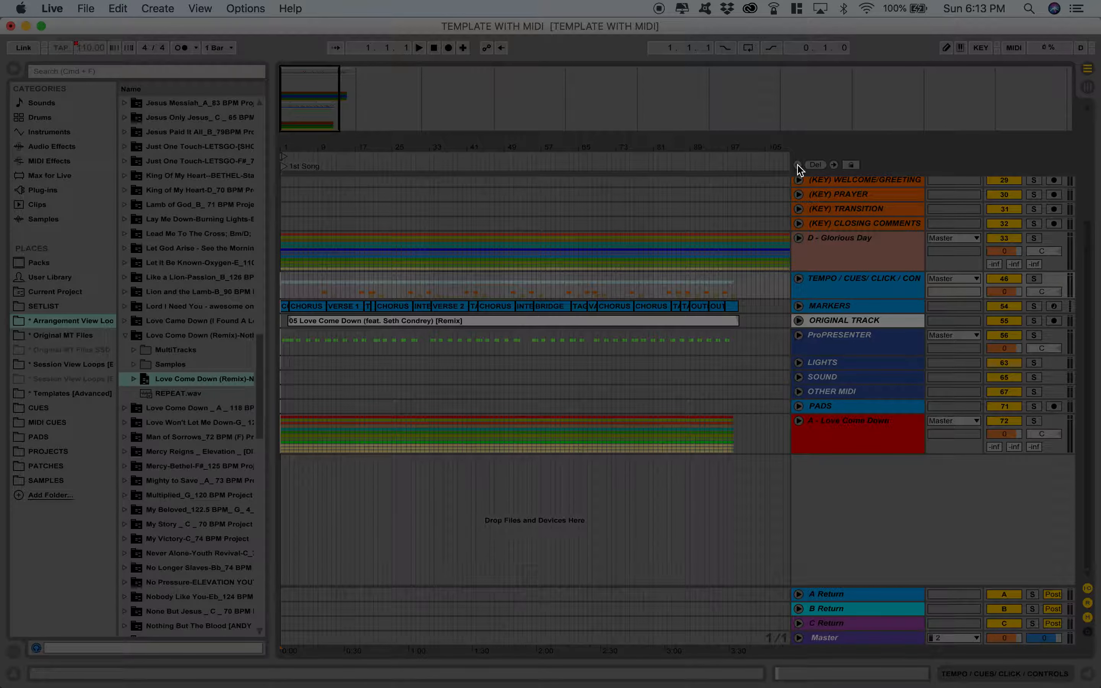
{"action": "scroll", "coordinate": [736, 432], "scroll_direction": "right", "scroll_amount": 3}
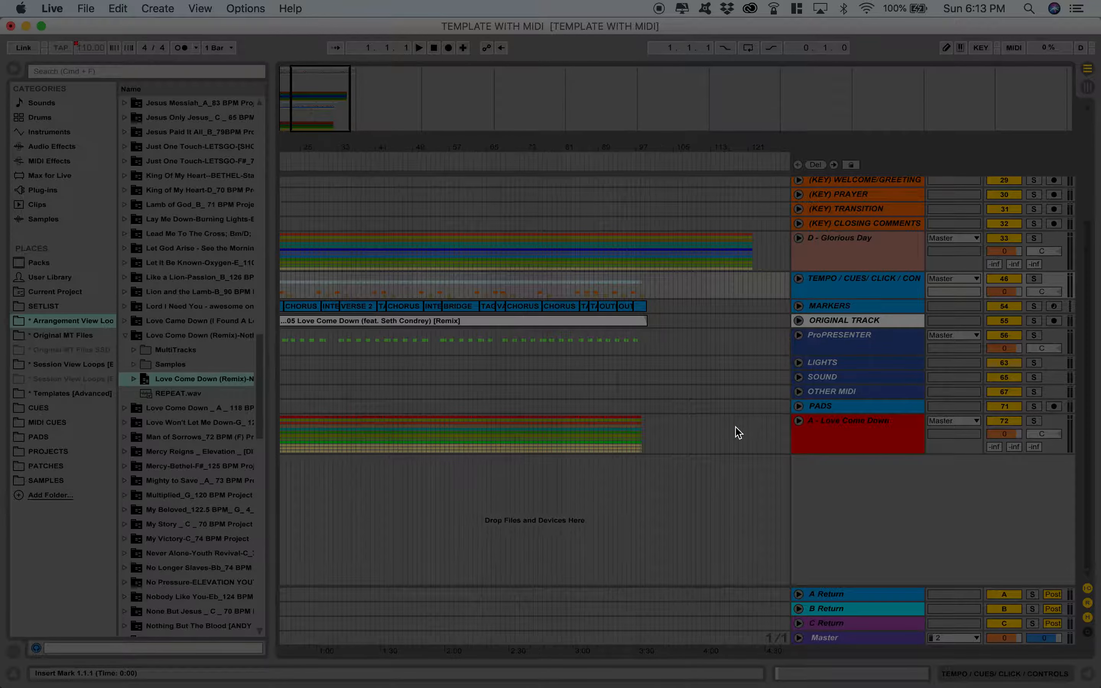
{"action": "left_click", "coordinate": [694, 447], "text": "shift"}
{"action": "scroll", "coordinate": [630, 448], "scroll_direction": "left", "scroll_amount": 3}
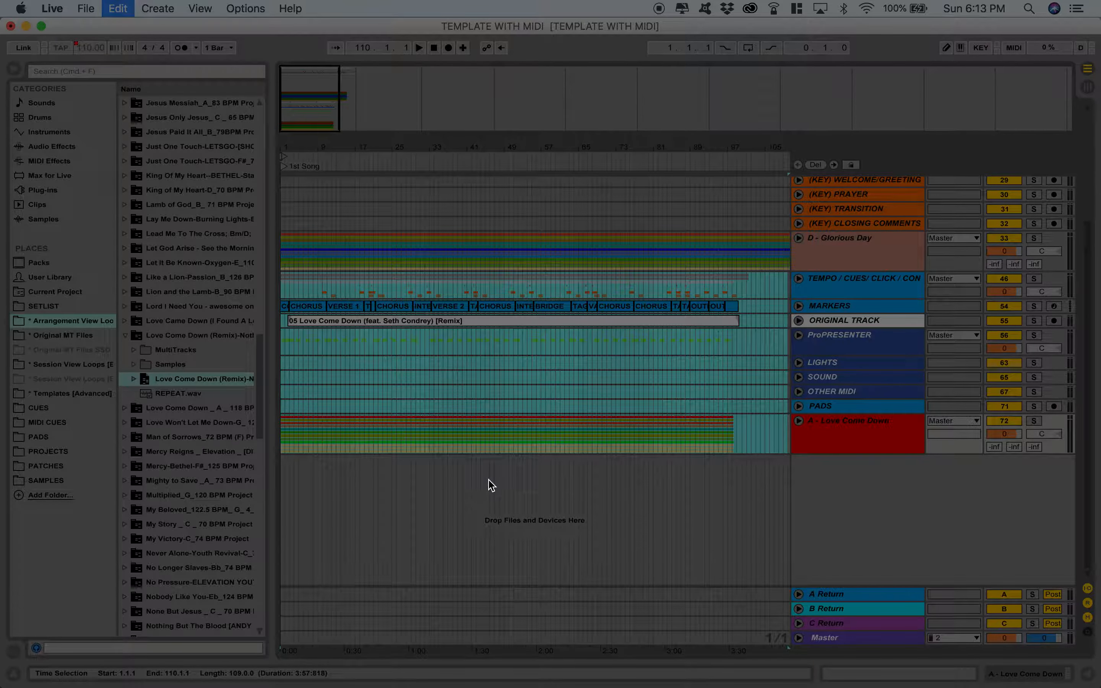
Move the 2nd Song locator to bar 122, where the Glorious Day stems end, and paste the Love Come Down clips there on their imported tracks
{"action": "scroll", "coordinate": [491, 484], "scroll_direction": "up", "scroll_amount": 2}
{"action": "scroll", "coordinate": [491, 484], "scroll_direction": "right", "scroll_amount": 8}
{"action": "scroll", "coordinate": [489, 480], "scroll_direction": "up", "scroll_amount": 1}
{"action": "scroll", "coordinate": [489, 479], "scroll_direction": "right", "scroll_amount": 1}
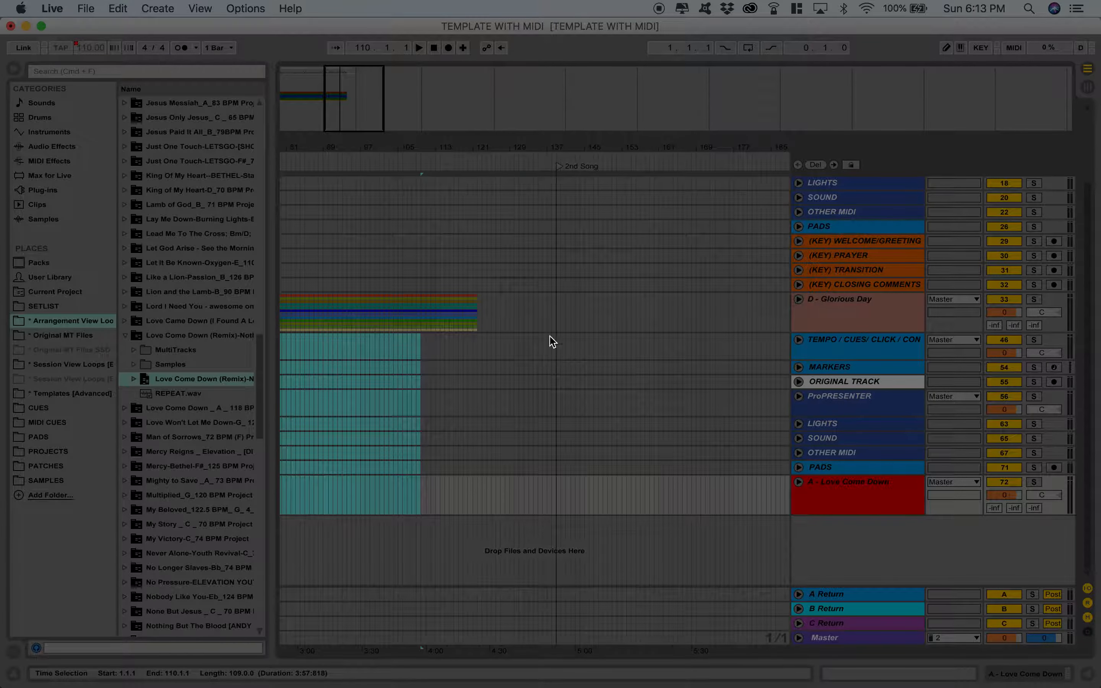
{"action": "left_click_drag", "start_coordinate": [559, 166], "coordinate": [477, 183]}
{"action": "left_click", "coordinate": [506, 351]}
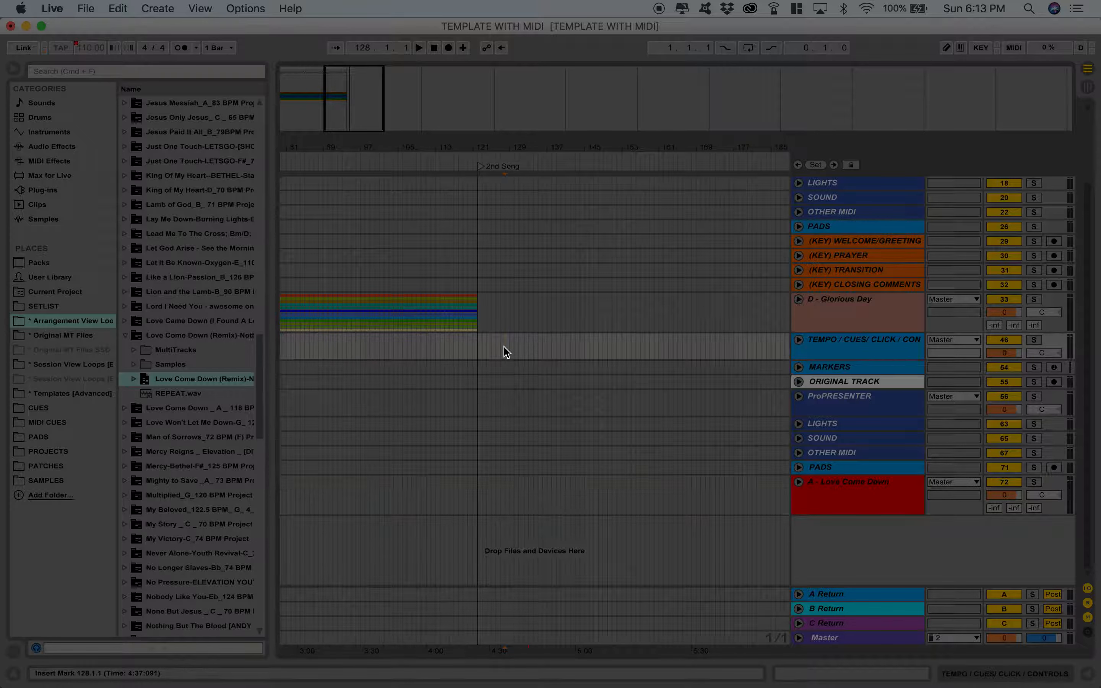
{"action": "left_click", "coordinate": [797, 165]}
{"action": "key", "text": "super+v"}
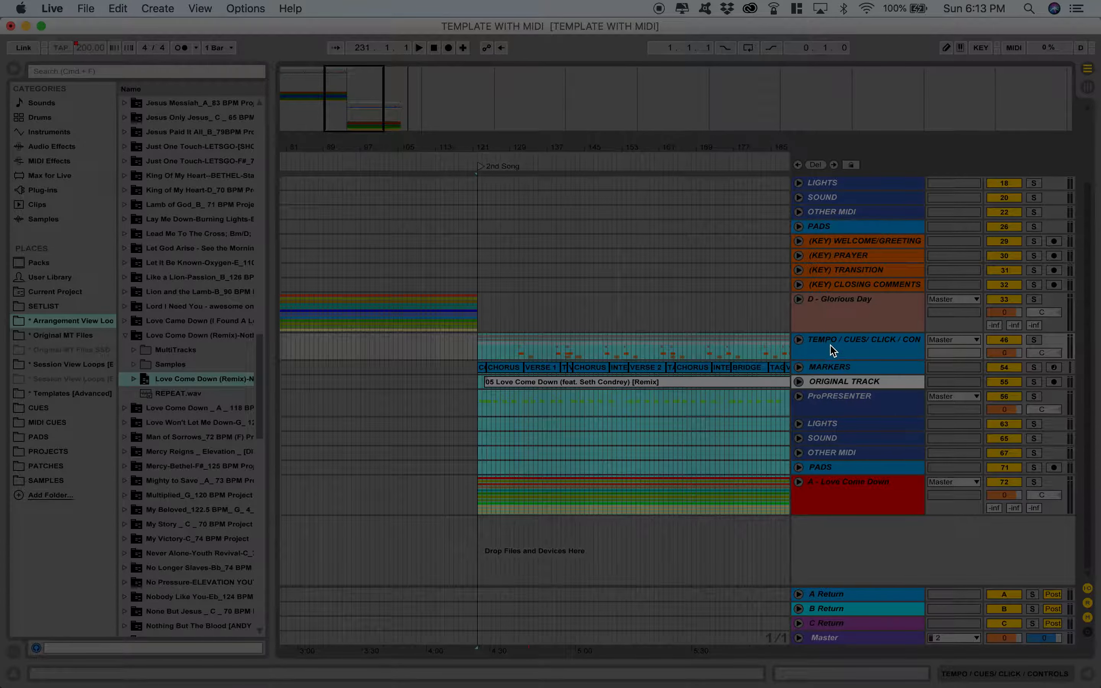
{"action": "scroll", "coordinate": [664, 397], "scroll_direction": "right", "scroll_amount": 5}
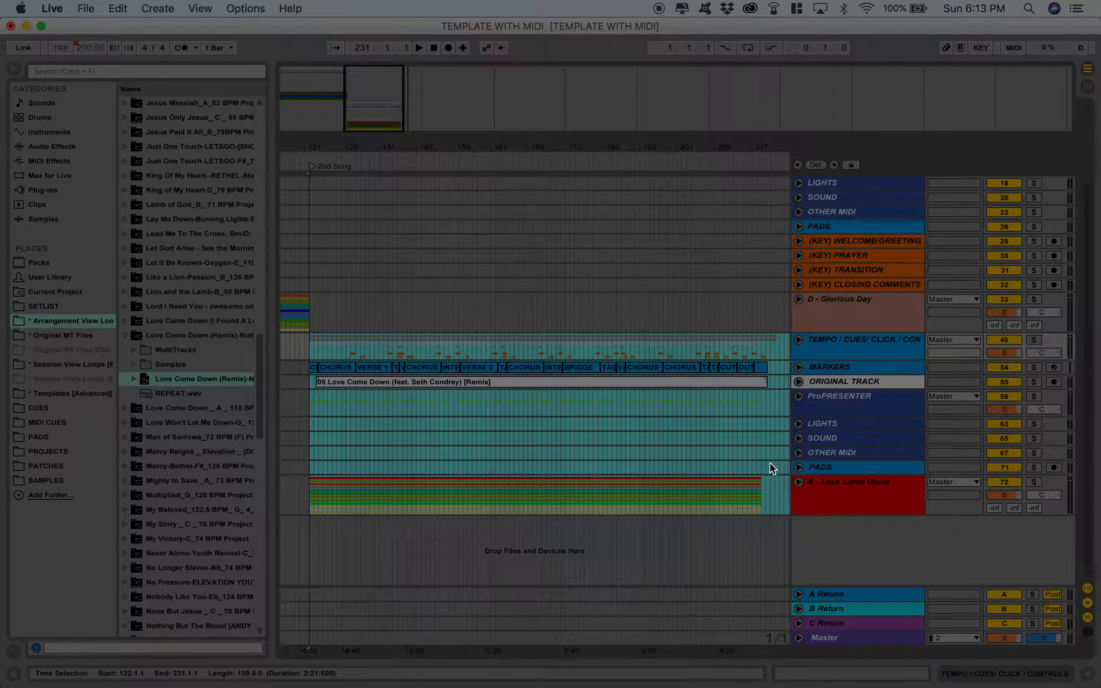
{"action": "scroll", "coordinate": [776, 454], "scroll_direction": "right", "scroll_amount": 5}
{"action": "left_click", "coordinate": [703, 473], "text": "shift"}
{"action": "left_click", "coordinate": [701, 478], "text": "shift"}
{"action": "scroll", "coordinate": [677, 484], "scroll_direction": "left", "scroll_amount": 1}
{"action": "scroll", "coordinate": [682, 500], "scroll_direction": "left", "scroll_amount": 5}
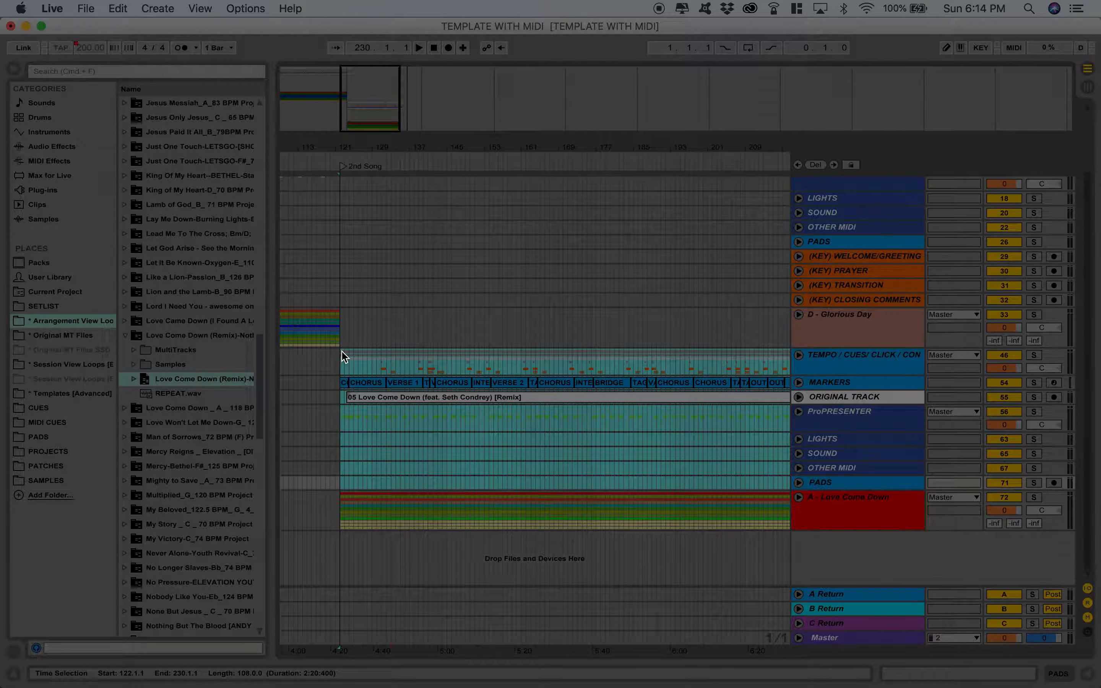
{"action": "scroll", "coordinate": [598, 435], "scroll_direction": "right", "scroll_amount": 8}
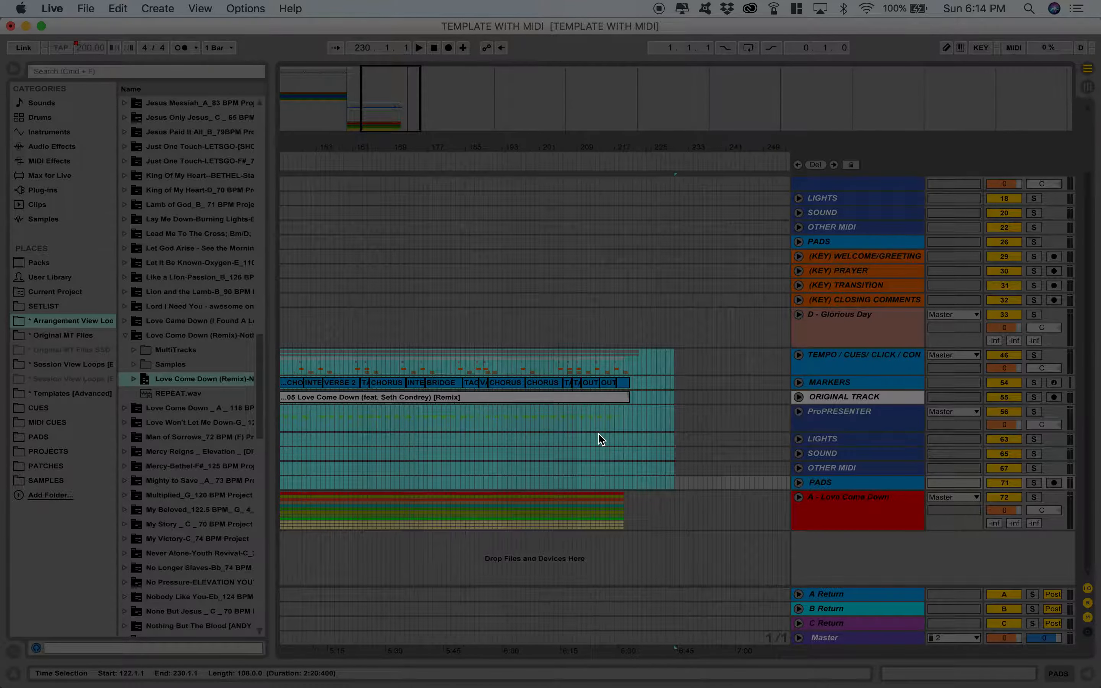
{"action": "left_click", "coordinate": [671, 366]}
{"action": "scroll", "coordinate": [671, 366], "scroll_direction": "left", "scroll_amount": 8}
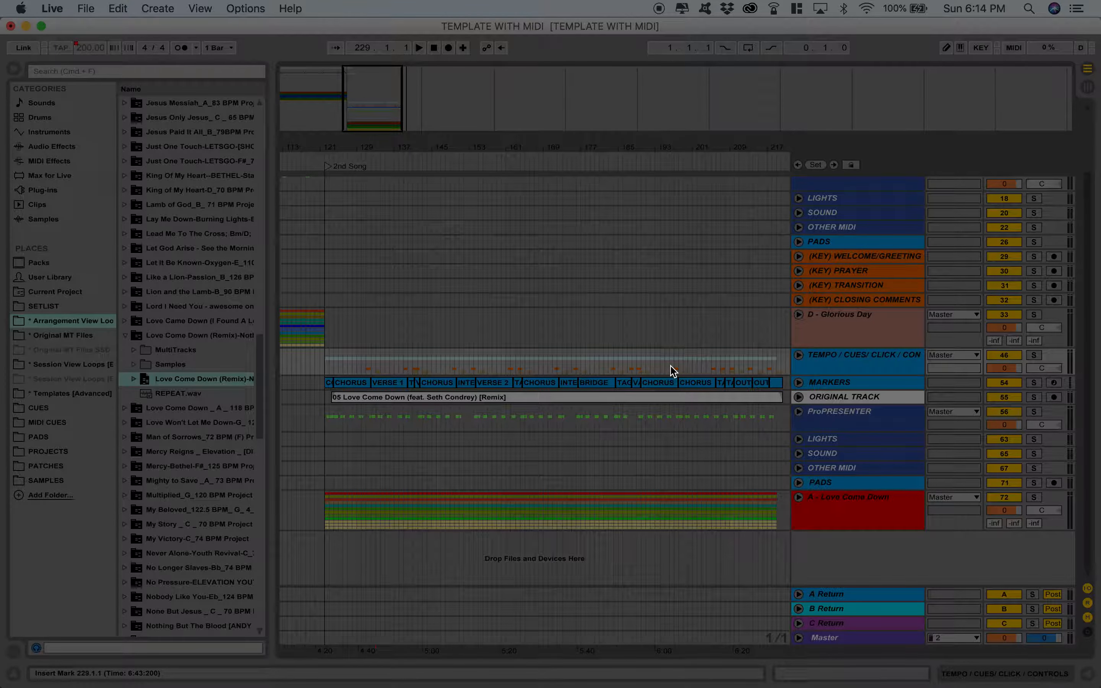
Cut the Love Come Down clips from bar 122 to 228 on the imported TEMPO / CUES group through PADS, leaving out the stems group
{"action": "left_click", "coordinate": [796, 165]}
{"action": "scroll", "coordinate": [409, 411], "scroll_direction": "right", "scroll_amount": 9}
{"action": "scroll", "coordinate": [408, 414], "scroll_direction": "right", "scroll_amount": 1}
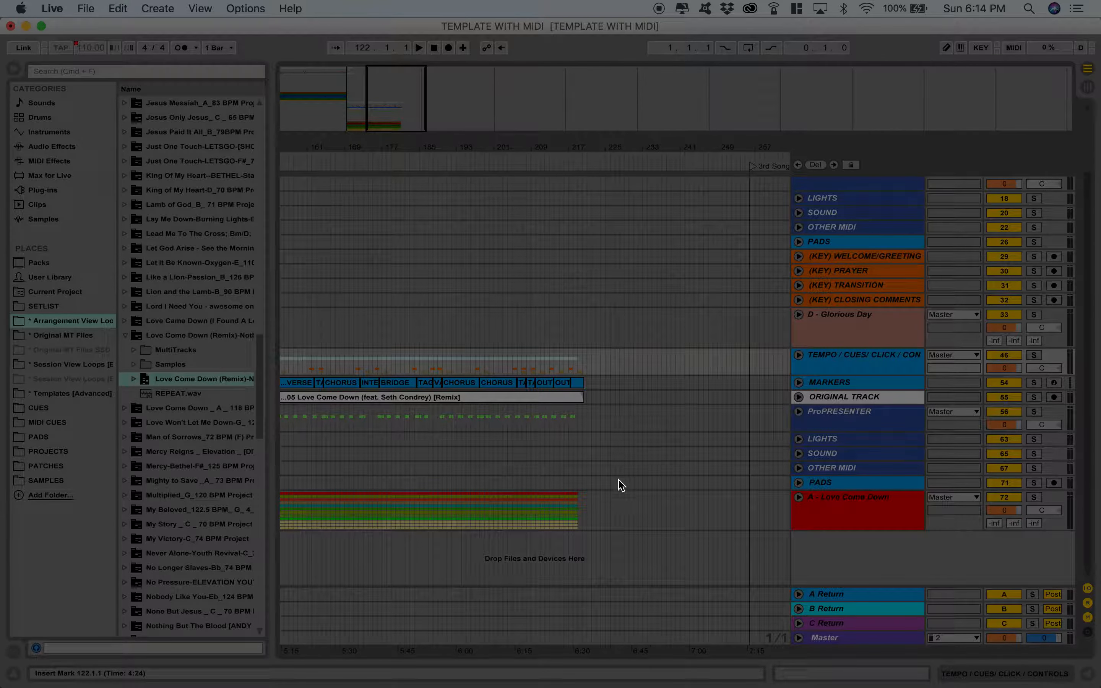
{"action": "left_click", "coordinate": [619, 490], "text": "shift"}
{"action": "key", "text": "Delete"}
Paste the cut Love Come Down clips into the matching template tracks at the 2nd Song locator, starting on the first TEMPO / CUES group
{"action": "scroll", "coordinate": [617, 483], "scroll_direction": "up", "scroll_amount": 3}
{"action": "scroll", "coordinate": [616, 483], "scroll_direction": "left", "scroll_amount": 10}
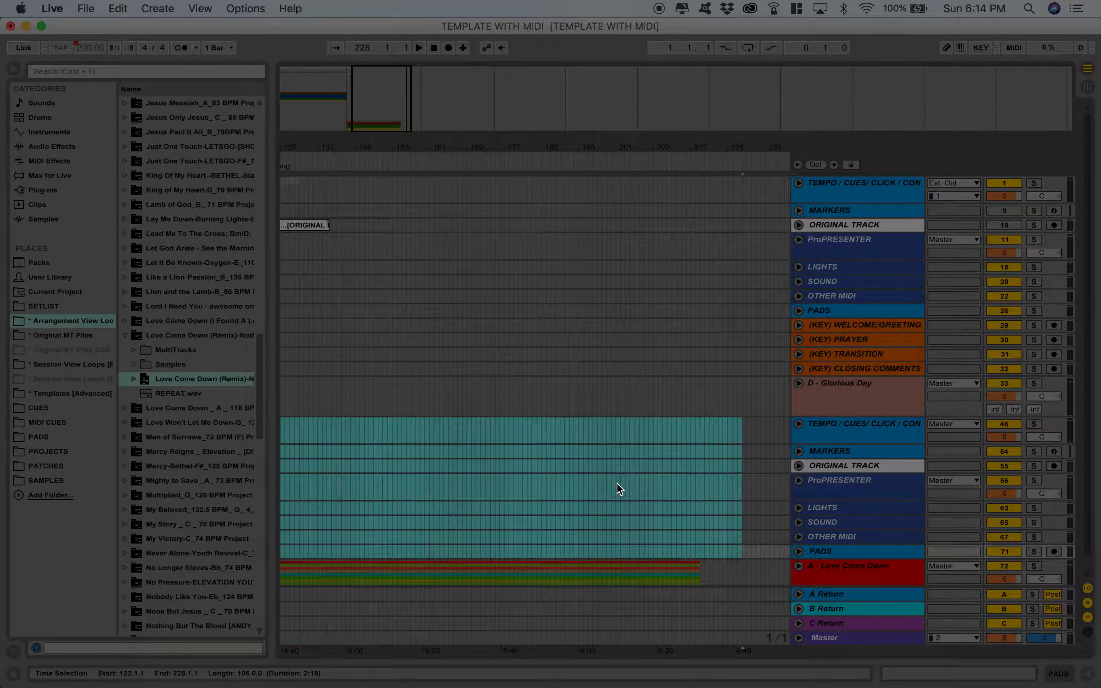
{"action": "left_click", "coordinate": [523, 186]}
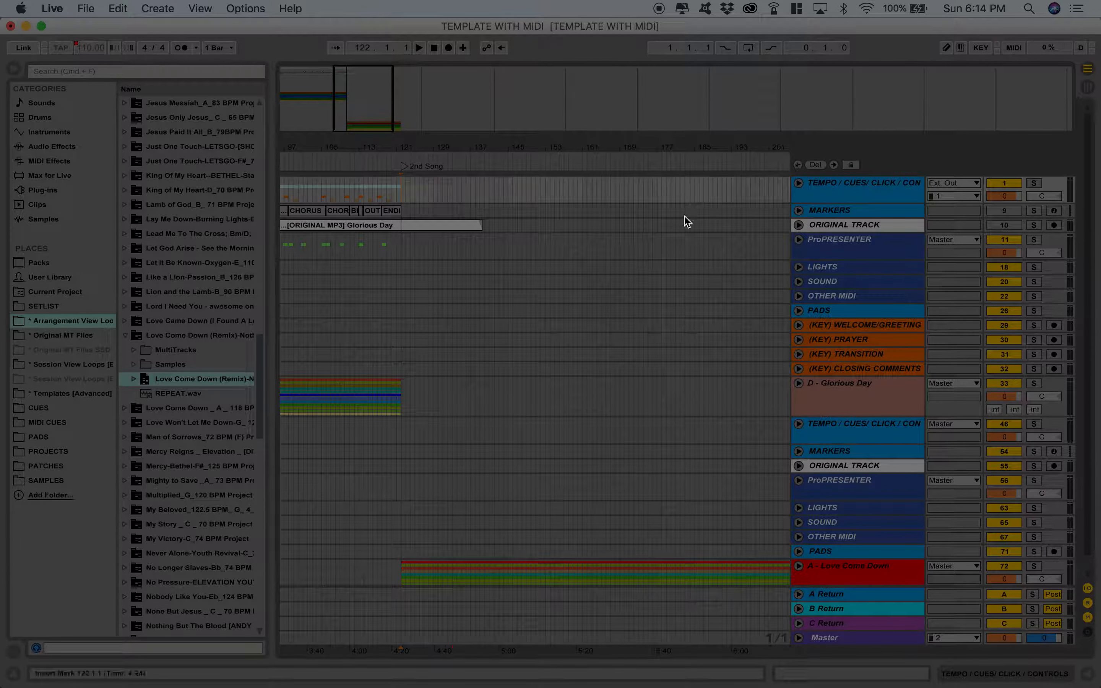
{"action": "key", "text": "super+v"}
{"action": "scroll", "coordinate": [477, 319], "scroll_direction": "down", "scroll_amount": 1}
{"action": "scroll", "coordinate": [476, 319], "scroll_direction": "right", "scroll_amount": 5}
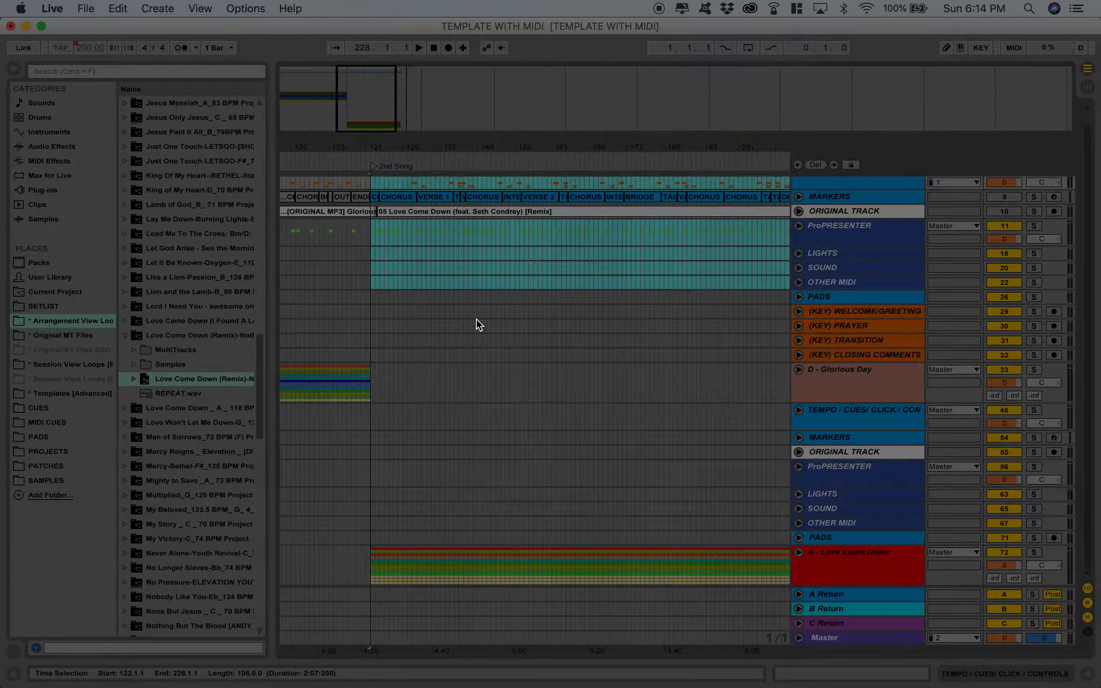
Delete the emptied imported tracks between D - Glorious Day and A - Love Come Down, from the TEMPO / CUES group through PADS
{"action": "left_click", "coordinate": [857, 417]}
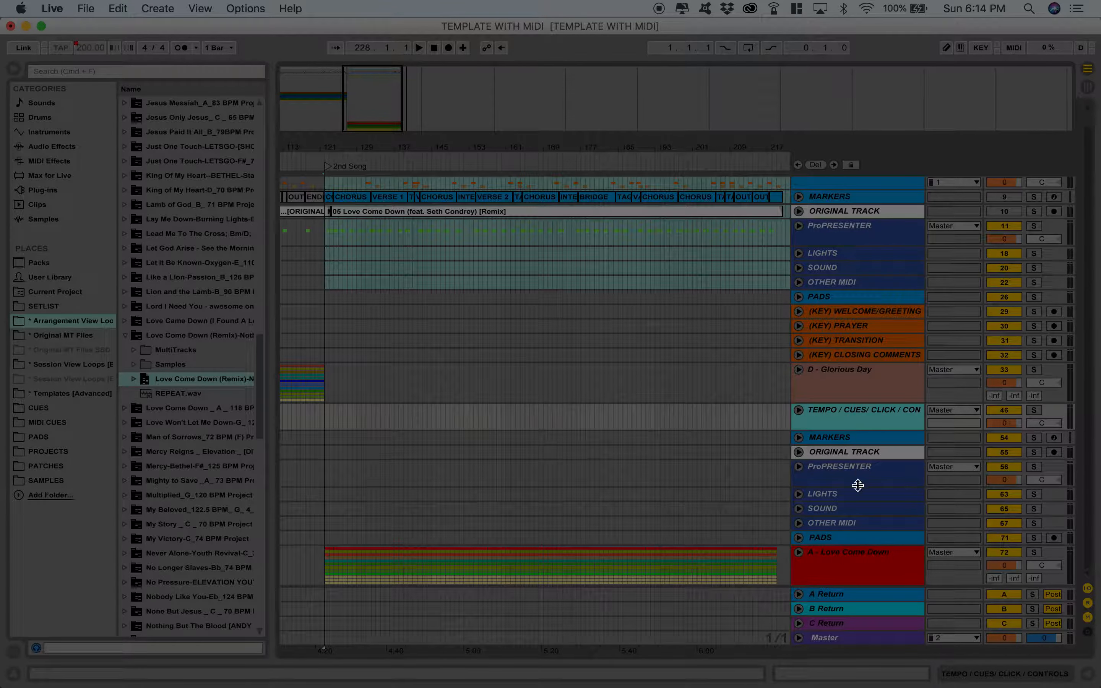
{"action": "left_click", "coordinate": [854, 533], "text": "shift"}
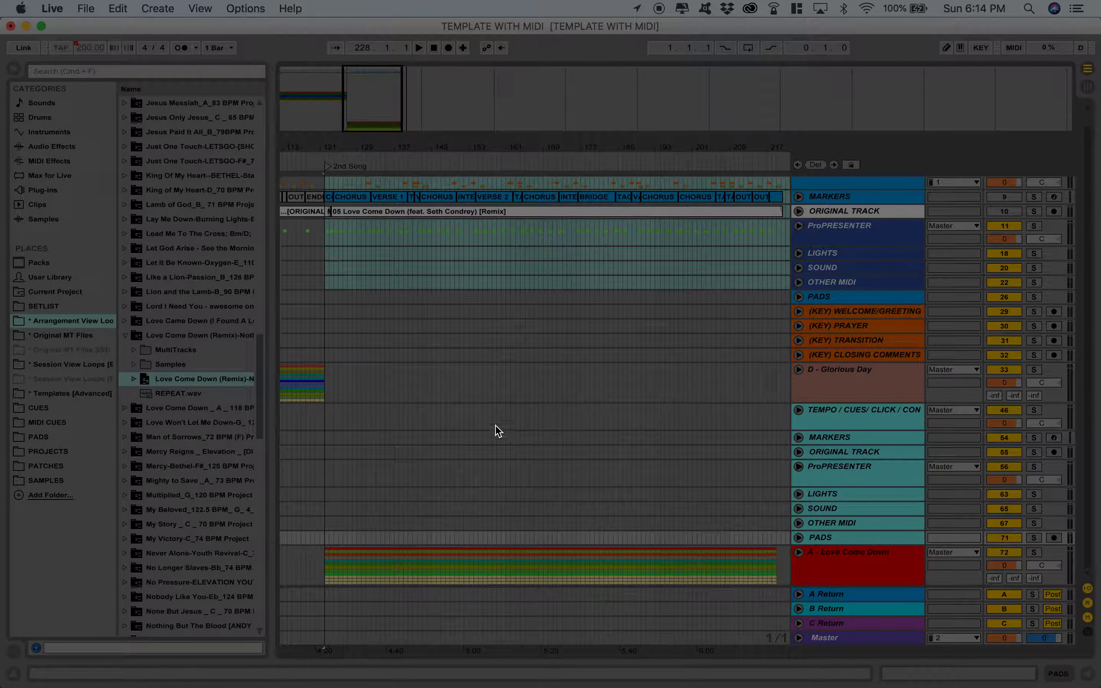
{"action": "key", "text": "BackSpace"}
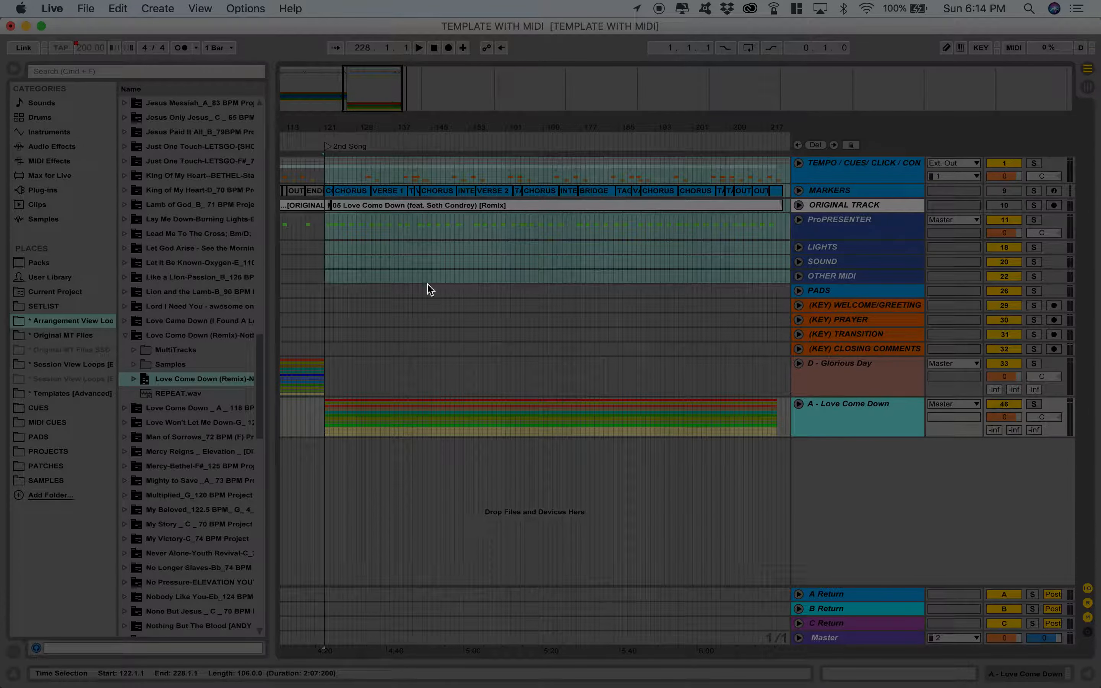
Move the 3rd Song locator to the end of the Love Come Down stems
{"action": "scroll", "coordinate": [312, 233], "scroll_direction": "left", "scroll_amount": 5}
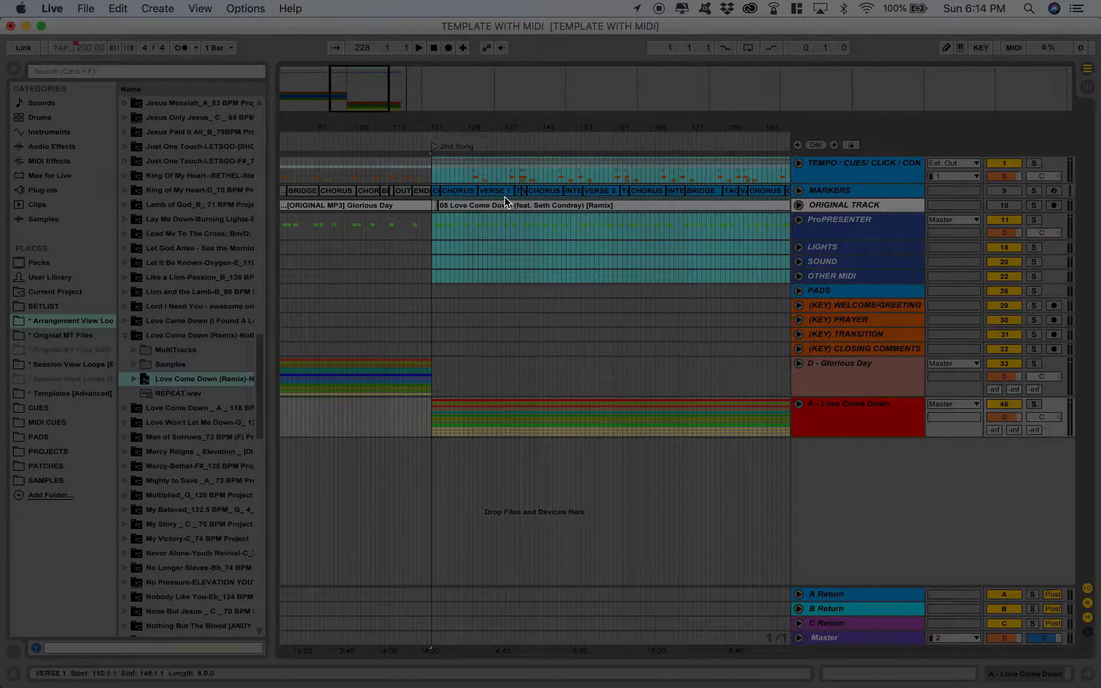
{"action": "scroll", "coordinate": [571, 544], "scroll_direction": "right", "scroll_amount": 5}
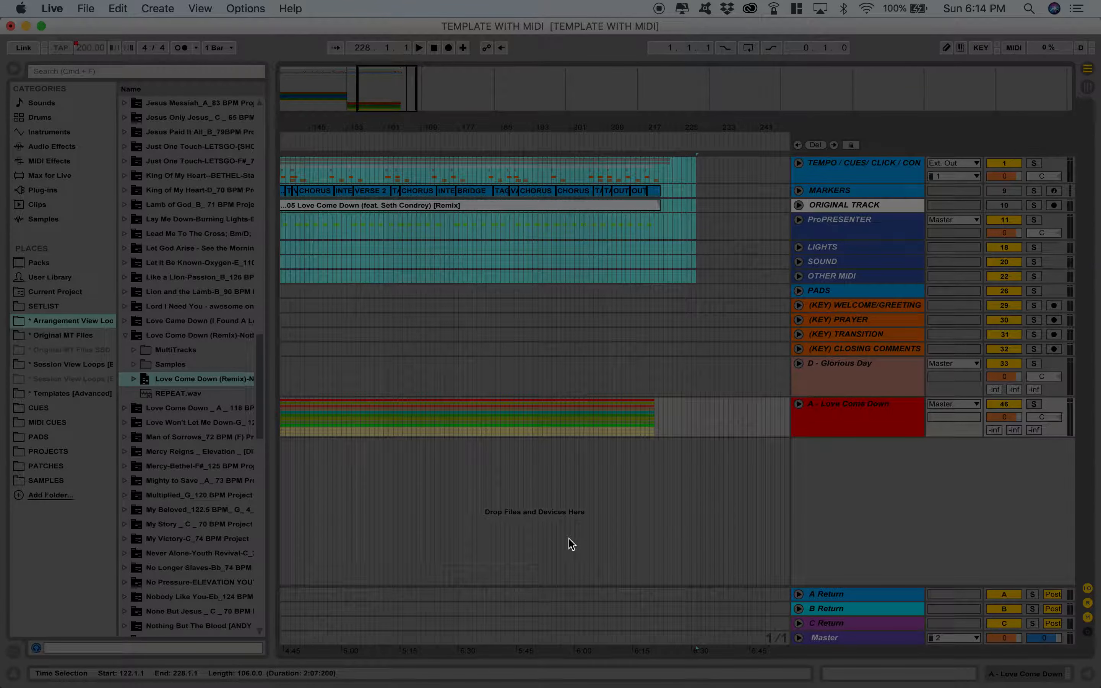
{"action": "scroll", "coordinate": [571, 544], "scroll_direction": "right", "scroll_amount": 3}
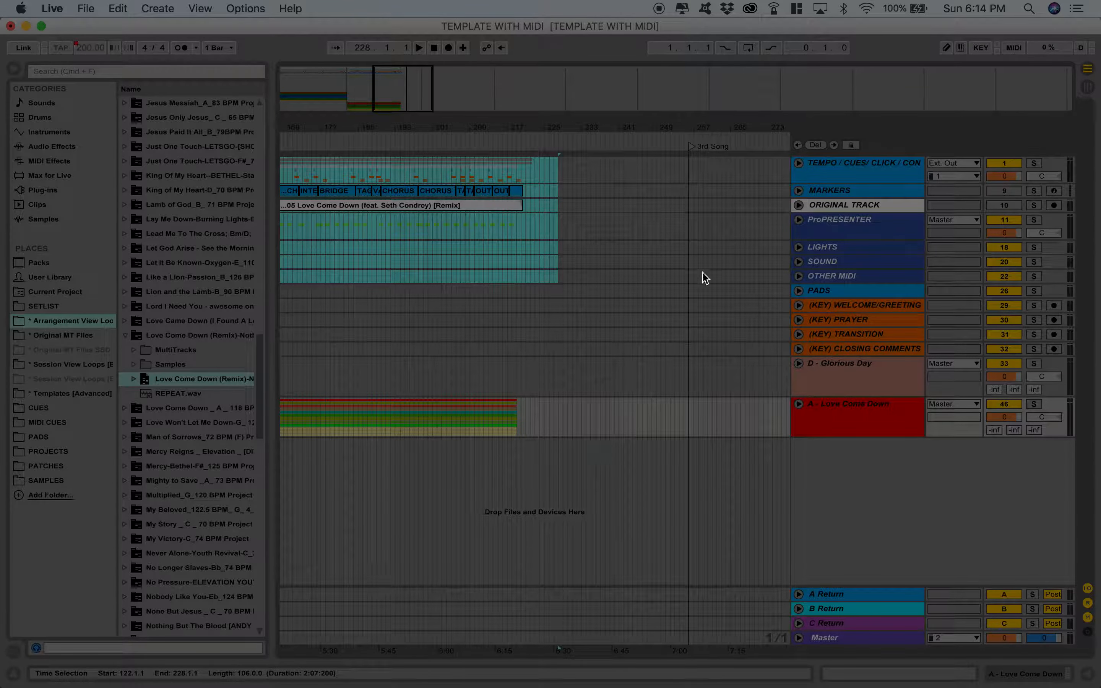
{"action": "left_click", "coordinate": [691, 148]}
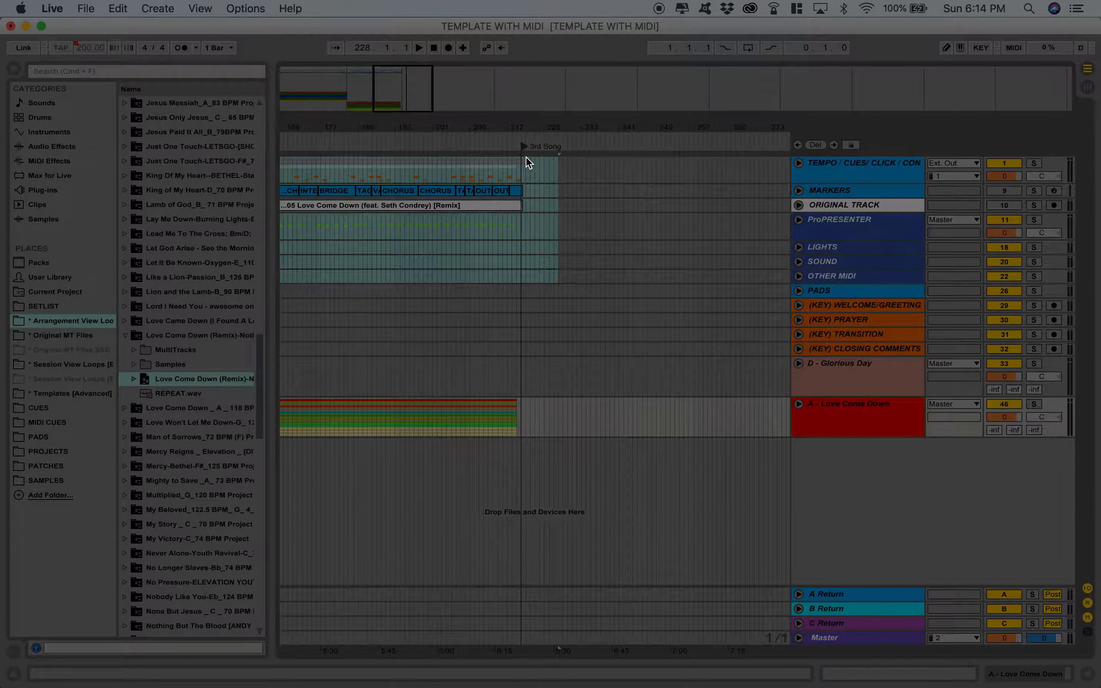
{"action": "left_click_drag", "start_coordinate": [526, 157], "coordinate": [519, 158]}
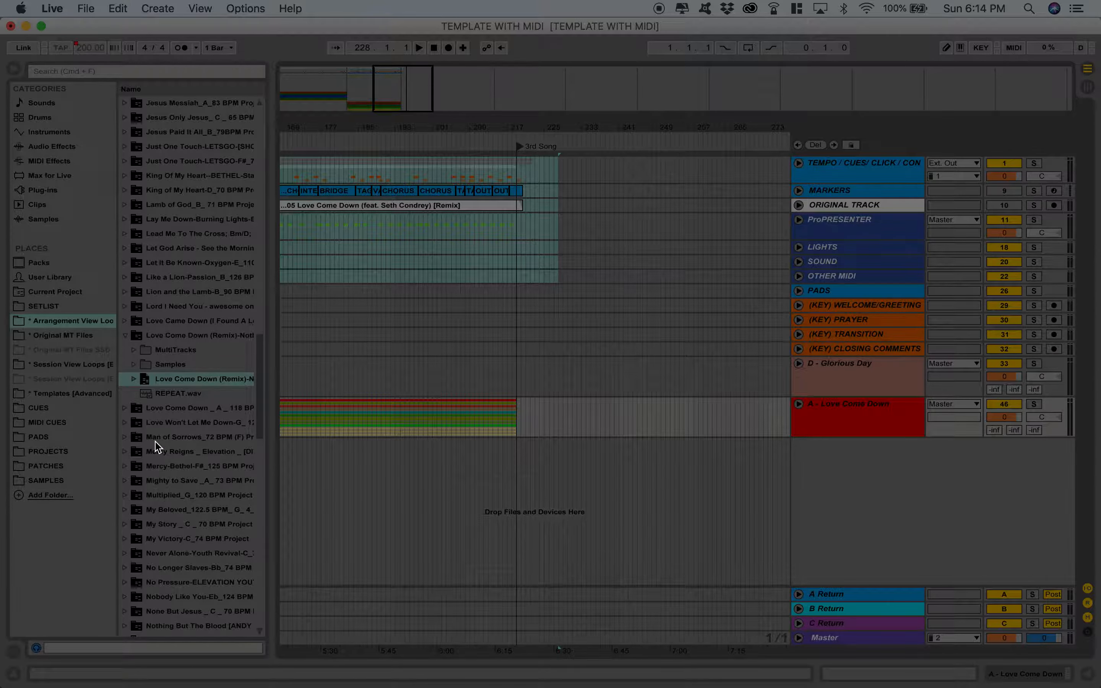
Insert the O Come to the Altar set from its project folder below A - Love Come Down and fold its stems group
{"action": "scroll", "coordinate": [155, 446], "scroll_direction": "down", "scroll_amount": 15}
{"action": "scroll", "coordinate": [155, 446], "scroll_direction": "down", "scroll_amount": 10}
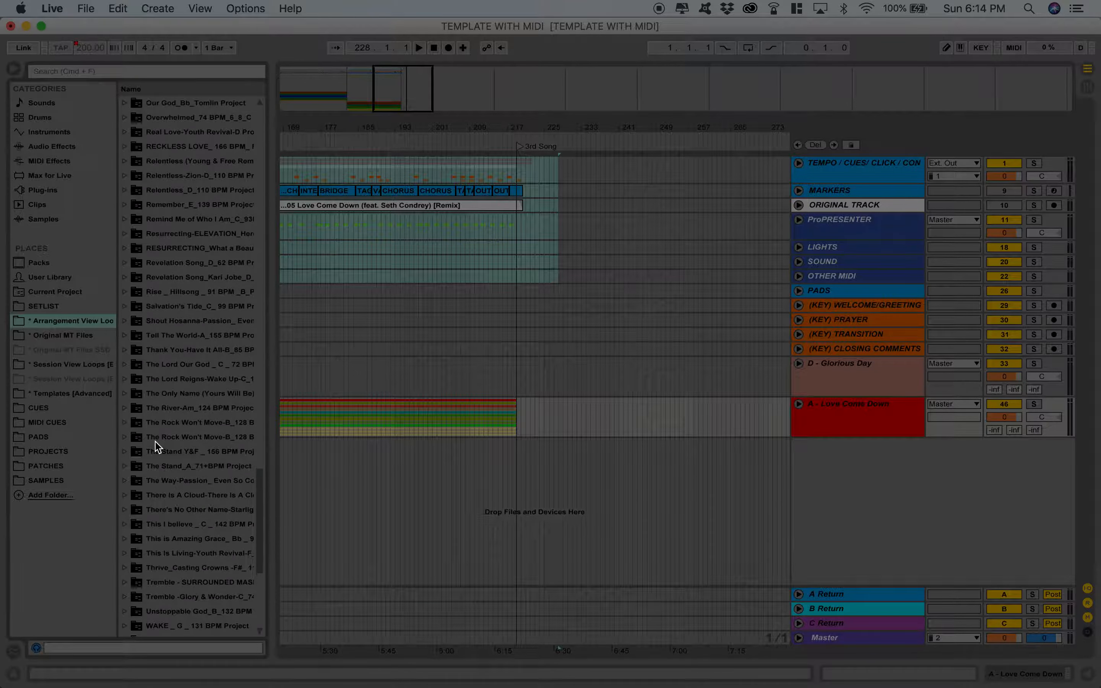
{"action": "scroll", "coordinate": [156, 446], "scroll_direction": "up", "scroll_amount": 12}
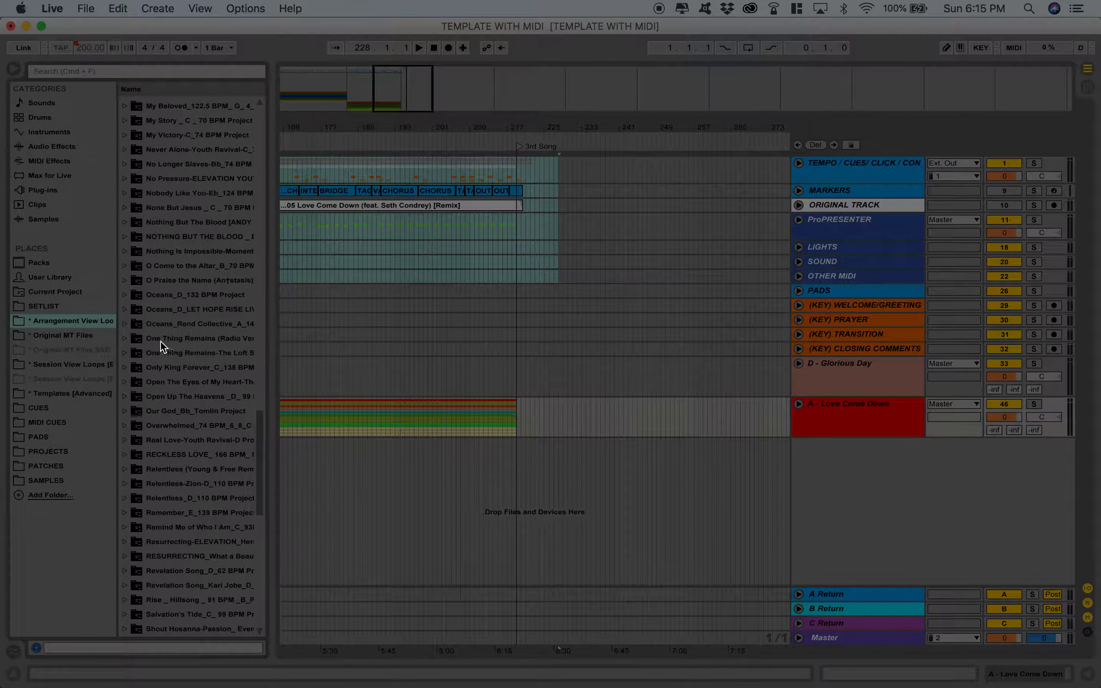
{"action": "left_click", "coordinate": [125, 266]}
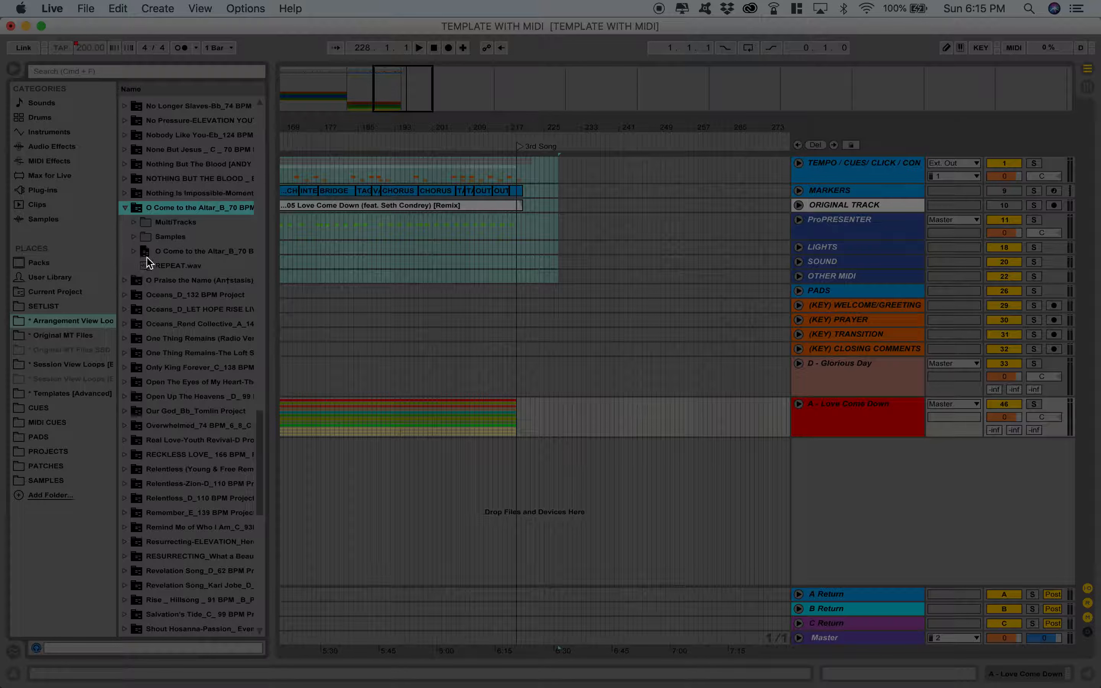
{"action": "left_click", "coordinate": [150, 251]}
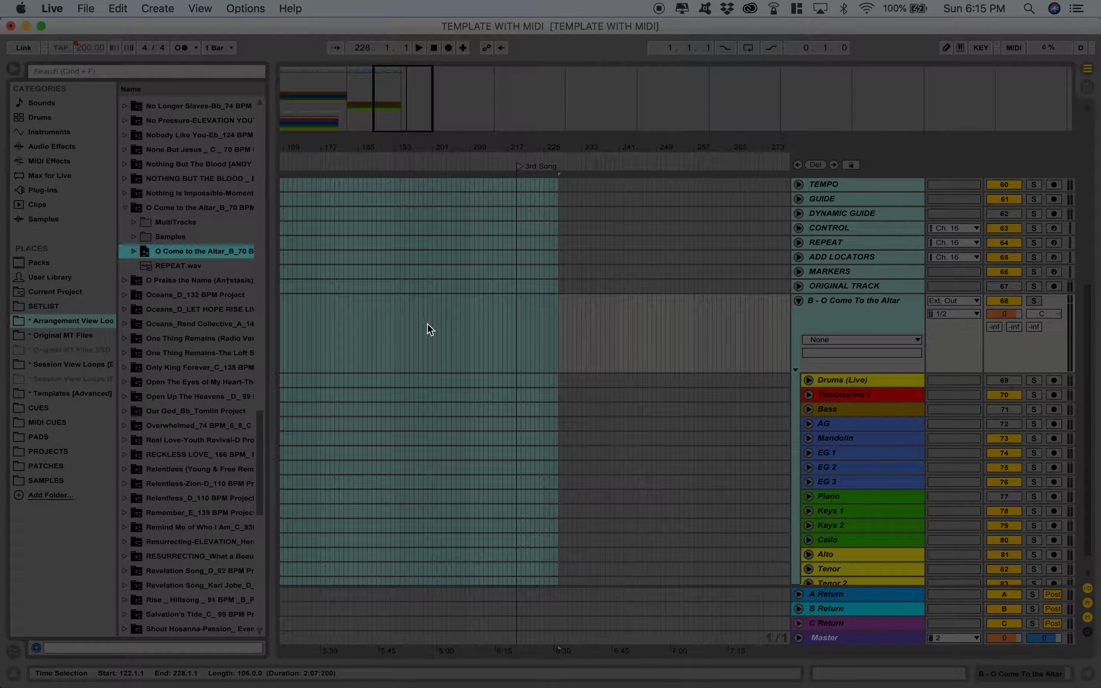
{"action": "left_click", "coordinate": [799, 301]}
Compare the ungrouped imported O Come To the Altar tracks with the tracks inside the template's TEMPO / CUES / CLICK group
{"action": "scroll", "coordinate": [609, 342], "scroll_direction": "up", "scroll_amount": 5}
{"action": "scroll", "coordinate": [609, 342], "scroll_direction": "left", "scroll_amount": 15}
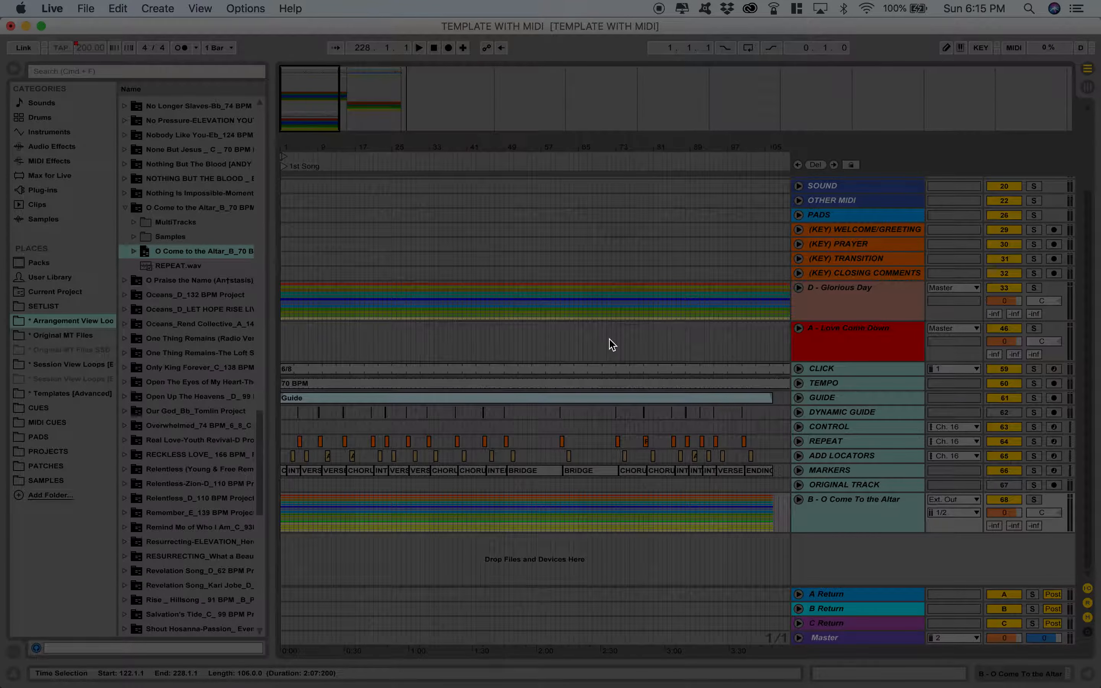
{"action": "left_click_drag", "start_coordinate": [317, 125], "coordinate": [404, 115]}
{"action": "scroll", "coordinate": [808, 237], "scroll_direction": "up", "scroll_amount": 3}
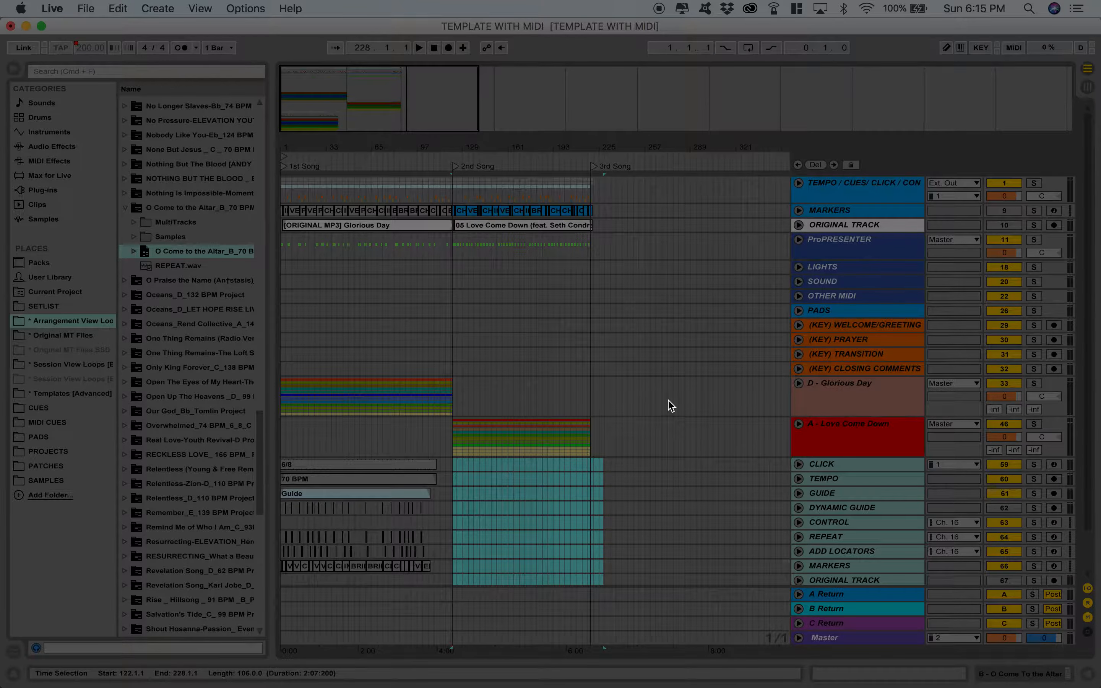
{"action": "scroll", "coordinate": [668, 400], "scroll_direction": "down", "scroll_amount": 1}
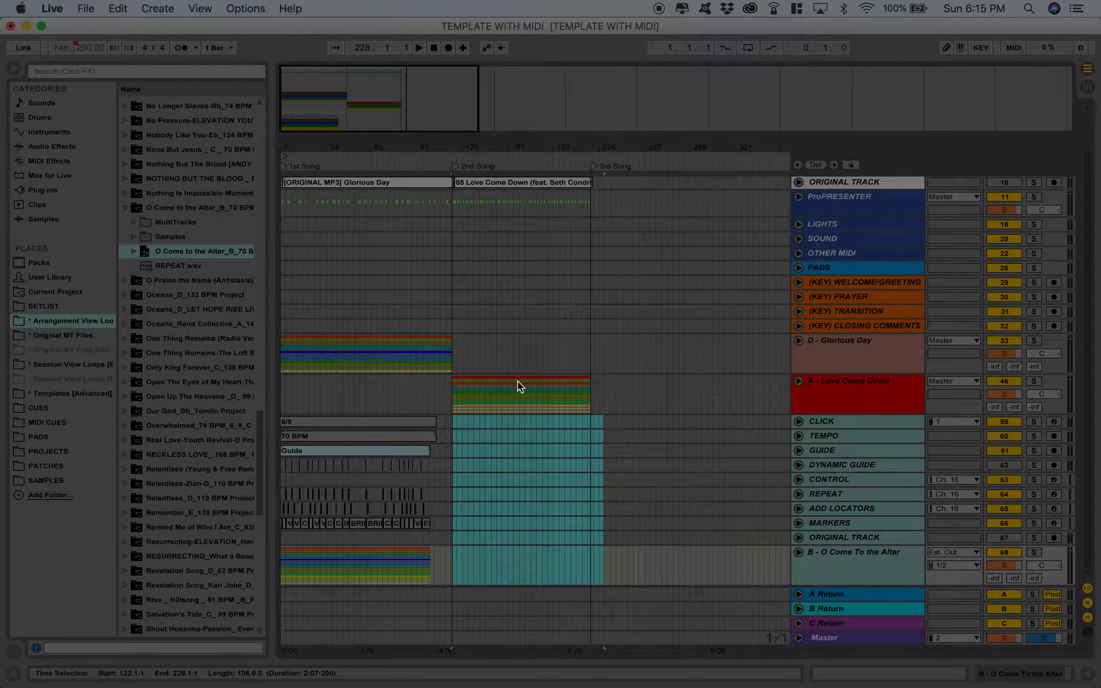
{"action": "scroll", "coordinate": [905, 257], "scroll_direction": "up", "scroll_amount": 1}
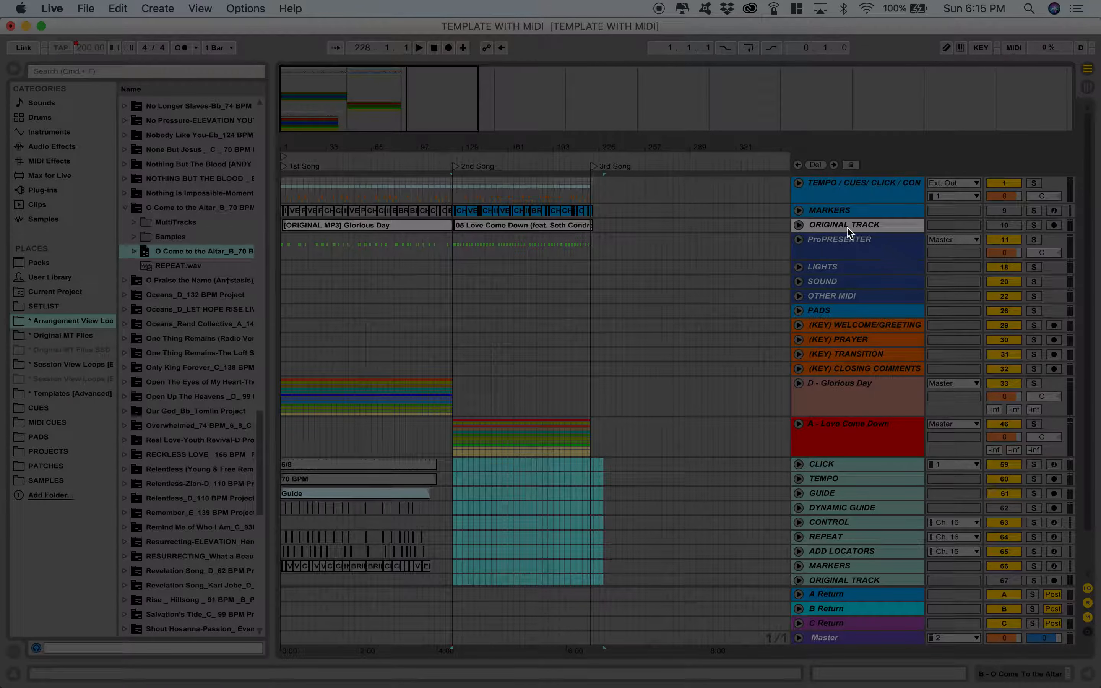
{"action": "left_click", "coordinate": [798, 184]}
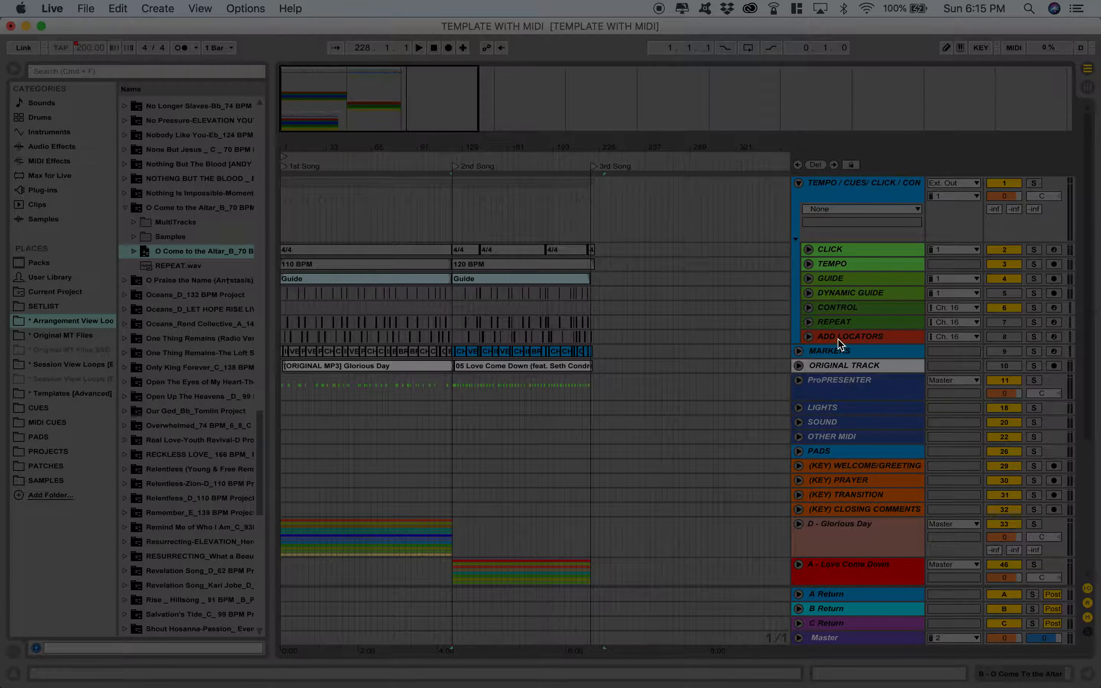
{"action": "scroll", "coordinate": [838, 344], "scroll_direction": "down", "scroll_amount": 2}
{"action": "scroll", "coordinate": [857, 291], "scroll_direction": "down", "scroll_amount": 3}
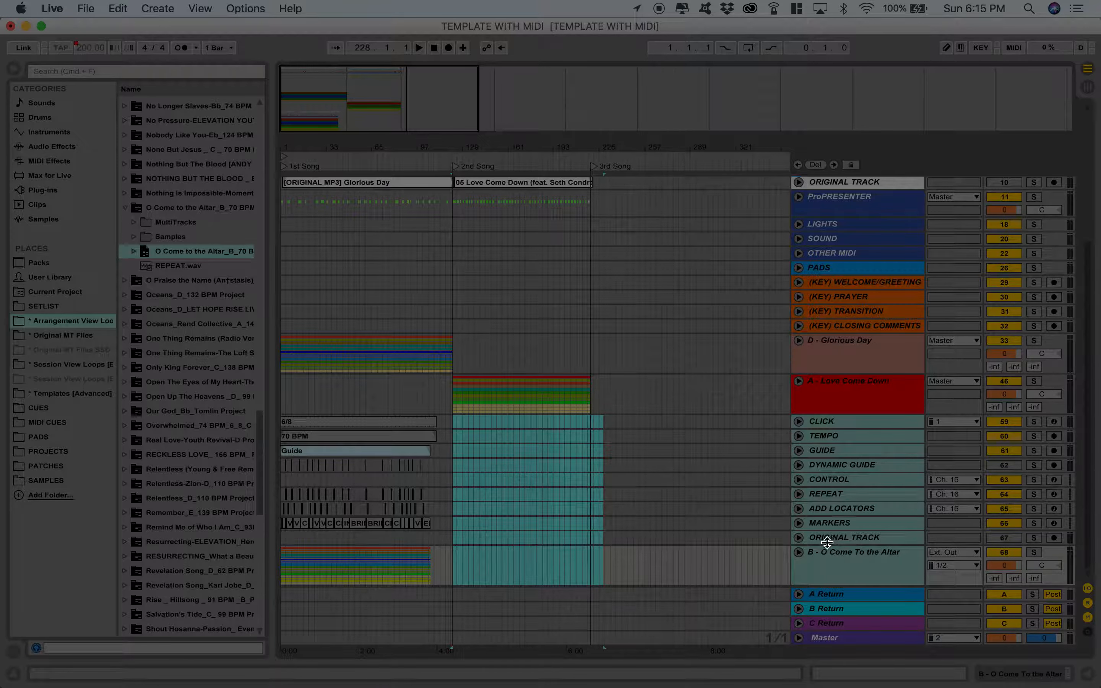
Cut all O Come To the Altar clips, from the imported CLICK track through the B - O Come To the Altar stems, from the arrangement's start
{"action": "left_click", "coordinate": [409, 426]}
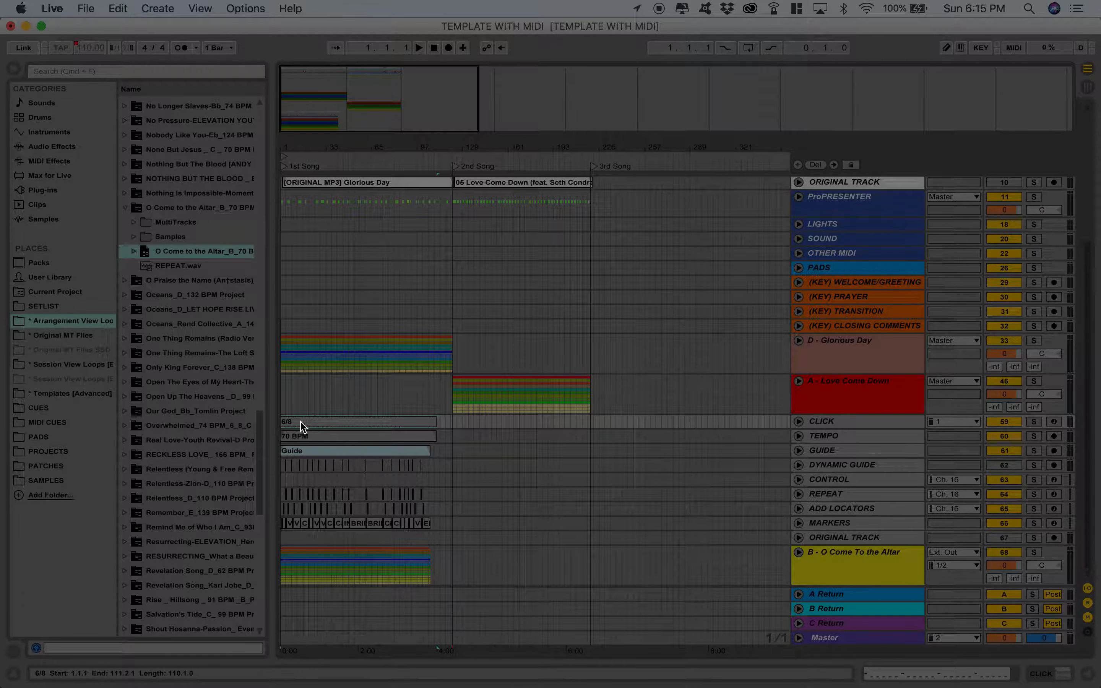
{"action": "left_click_drag", "start_coordinate": [319, 114], "coordinate": [319, 114]}
{"action": "scroll", "coordinate": [362, 448], "scroll_direction": "left", "scroll_amount": 5}
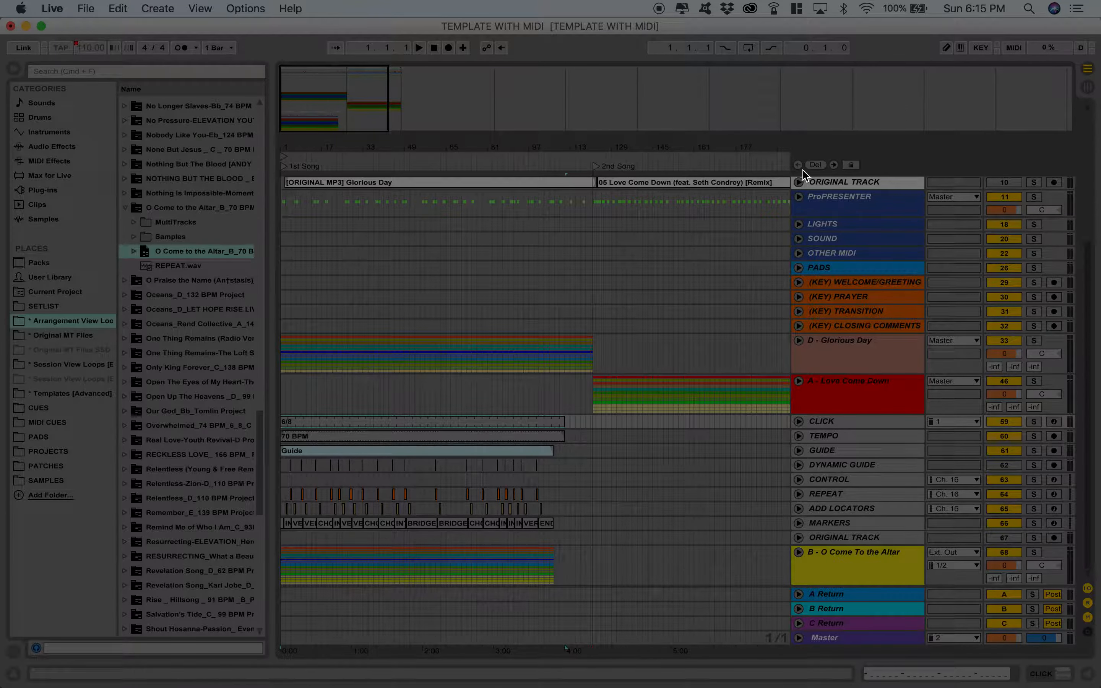
{"action": "left_click", "coordinate": [576, 437]}
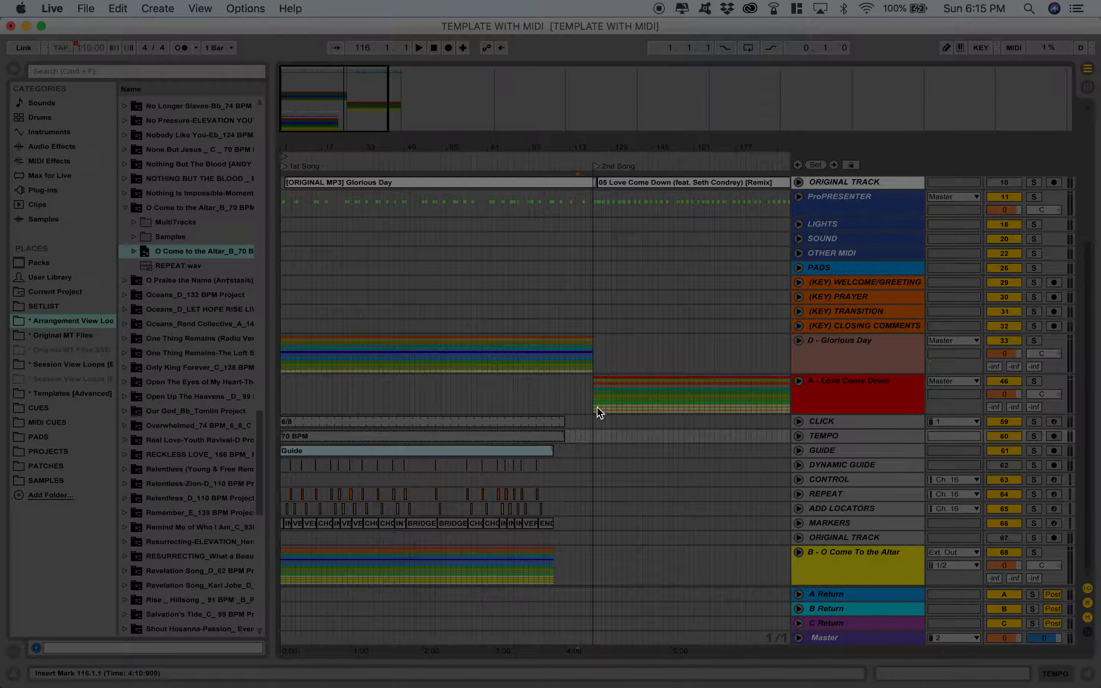
{"action": "left_click", "coordinate": [580, 423]}
{"action": "left_click", "coordinate": [799, 165]}
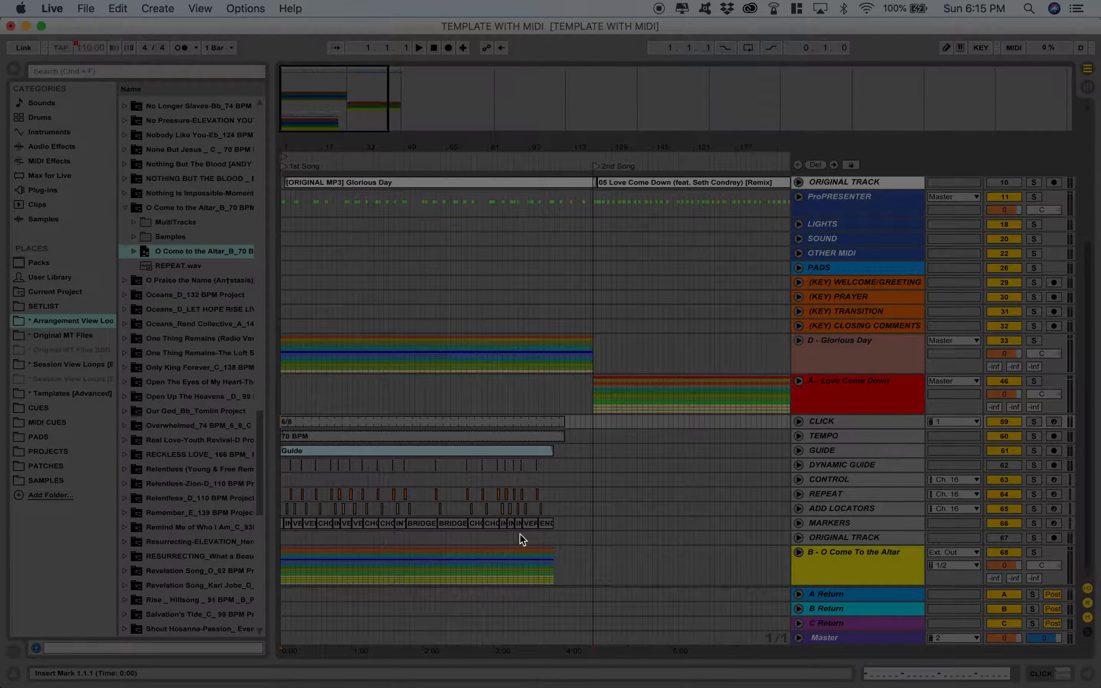
{"action": "left_click", "coordinate": [590, 580], "text": "shift"}
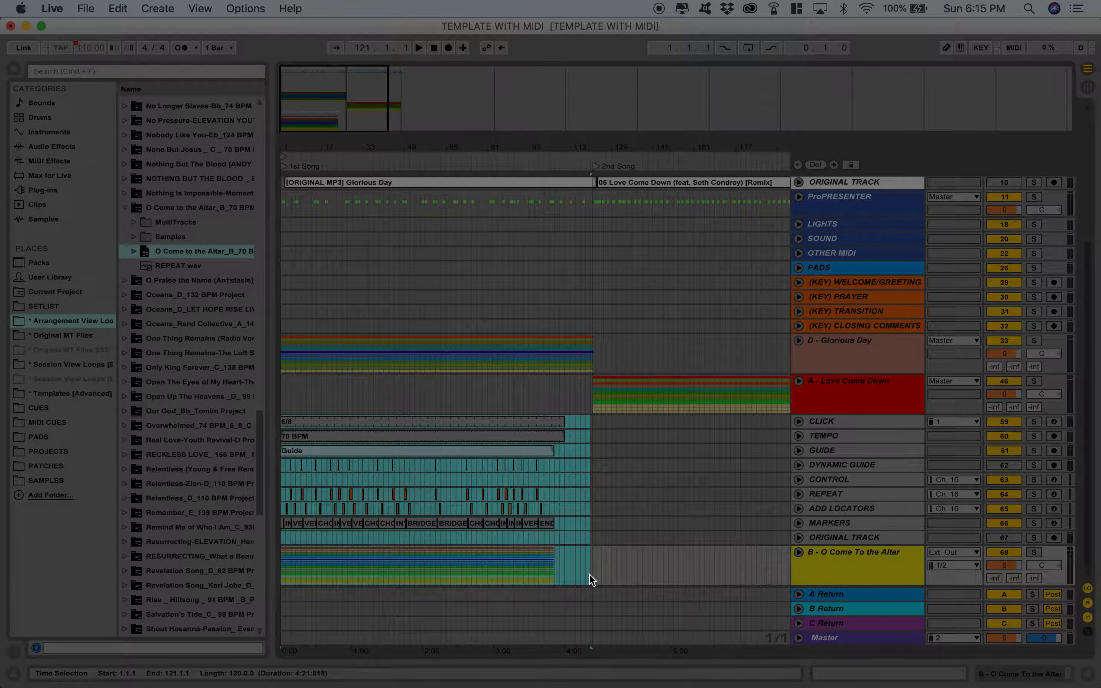
{"action": "key", "text": "Delete"}
Paste the cut O Come To the Altar clips onto their imported tracks at the 3rd Song locator
{"action": "scroll", "coordinate": [589, 575], "scroll_direction": "right", "scroll_amount": 10}
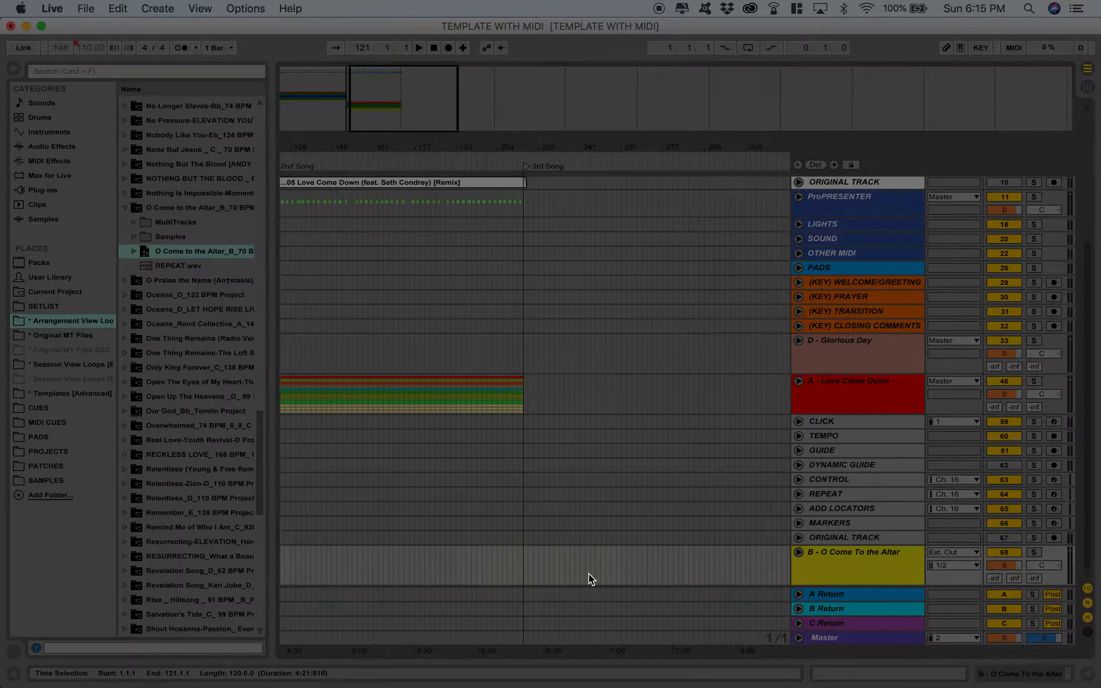
{"action": "left_click", "coordinate": [563, 423]}
{"action": "left_click", "coordinate": [798, 165]}
{"action": "key", "text": "super+v"}
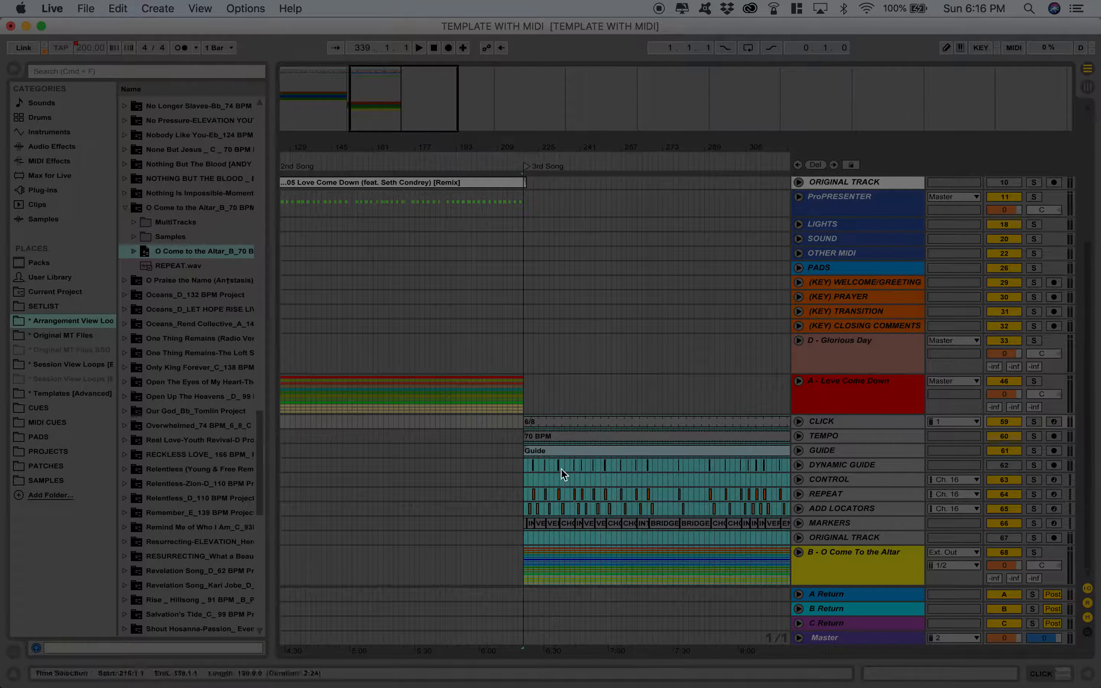
Cut the O Come To the Altar clips from the imported CLICK through ORIGINAL TRACK tracks, leaving the stems in place
{"action": "scroll", "coordinate": [568, 478], "scroll_direction": "right", "scroll_amount": 5}
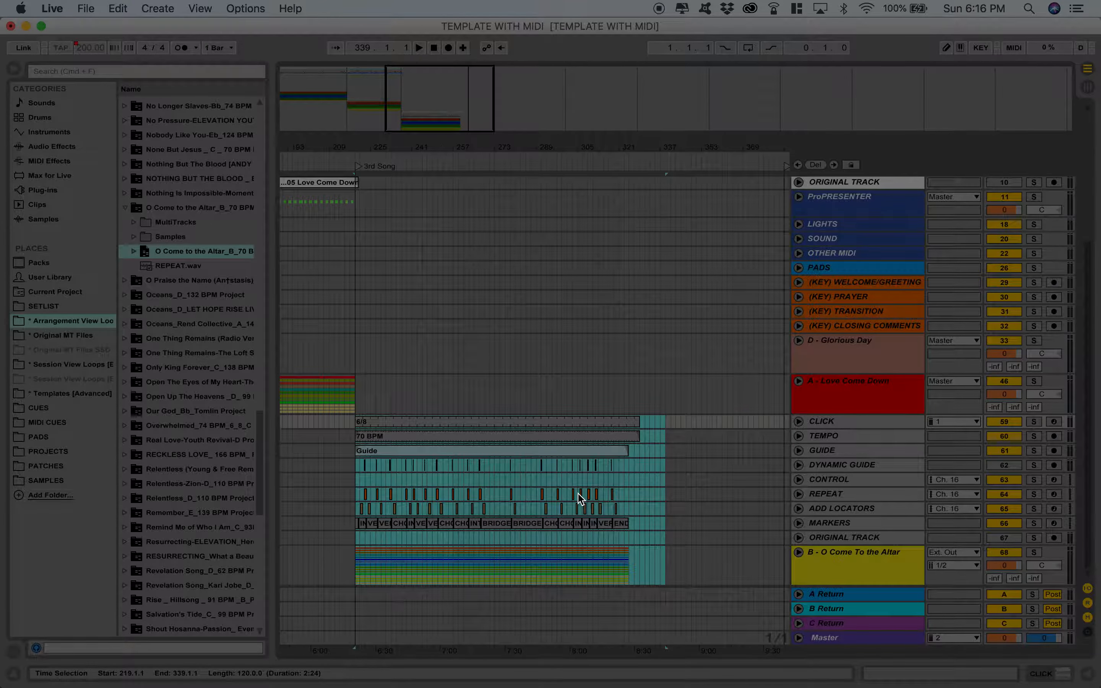
{"action": "left_click", "coordinate": [654, 538], "text": "shift"}
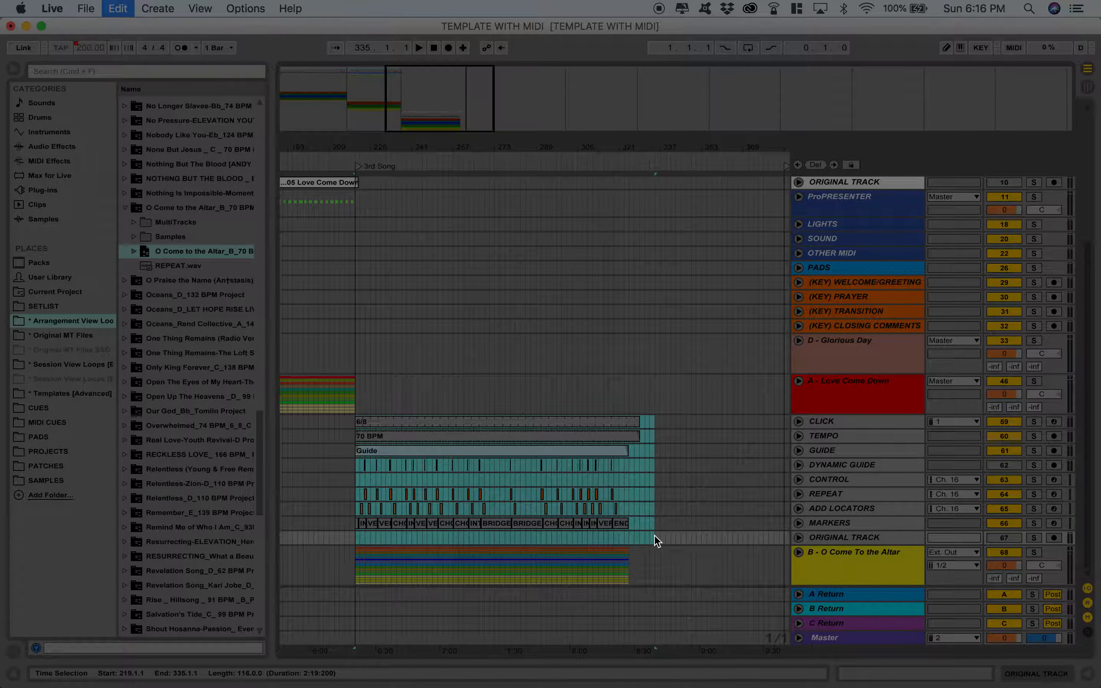
{"action": "key", "text": "Delete"}
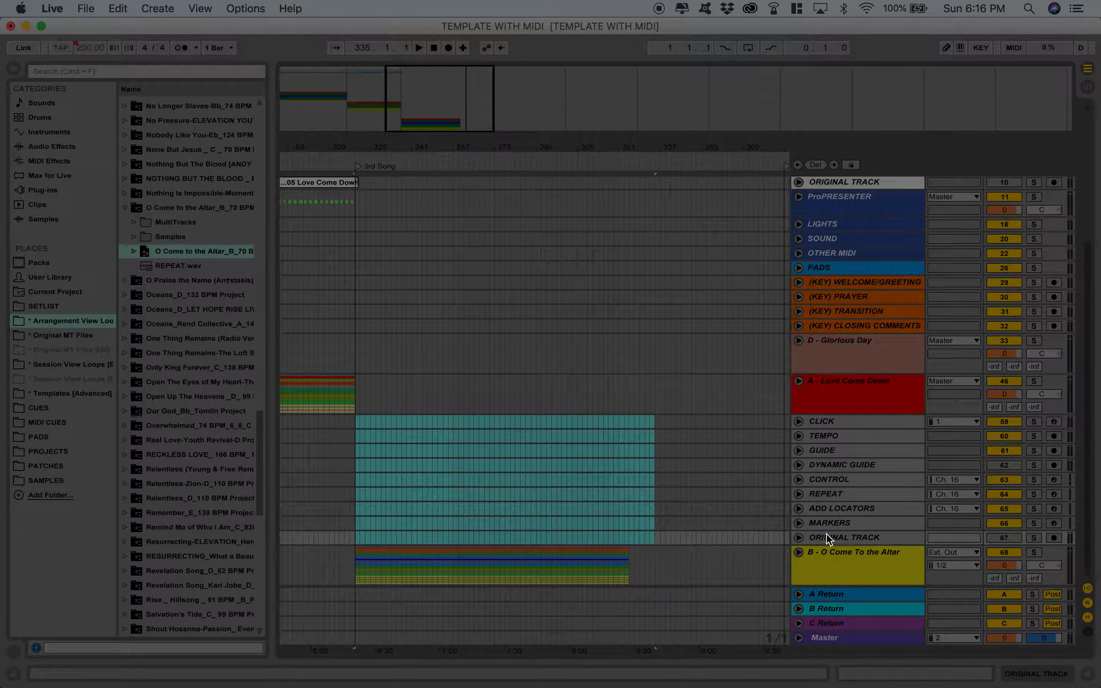
Paste the cut clips into the template's tracks at the 3rd Song locator, starting on CLICK in the unfolded TEMPO / CUES / CLICK group
{"action": "scroll", "coordinate": [632, 536], "scroll_direction": "up", "scroll_amount": 10}
{"action": "scroll", "coordinate": [632, 535], "scroll_direction": "left", "scroll_amount": 3}
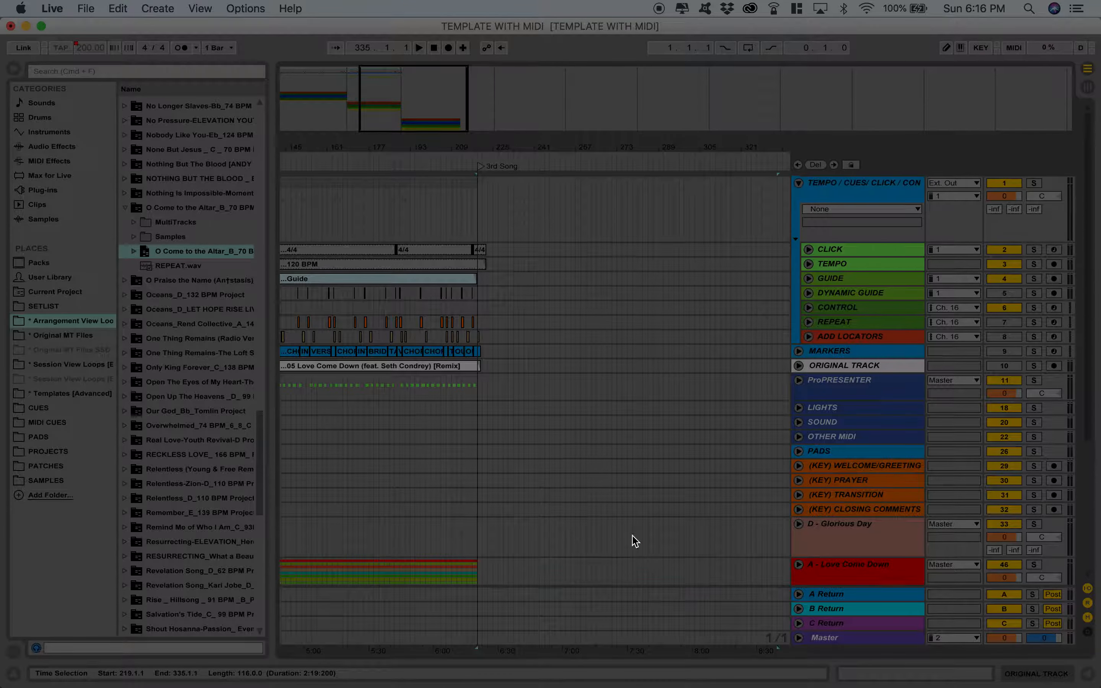
{"action": "left_click", "coordinate": [797, 183]}
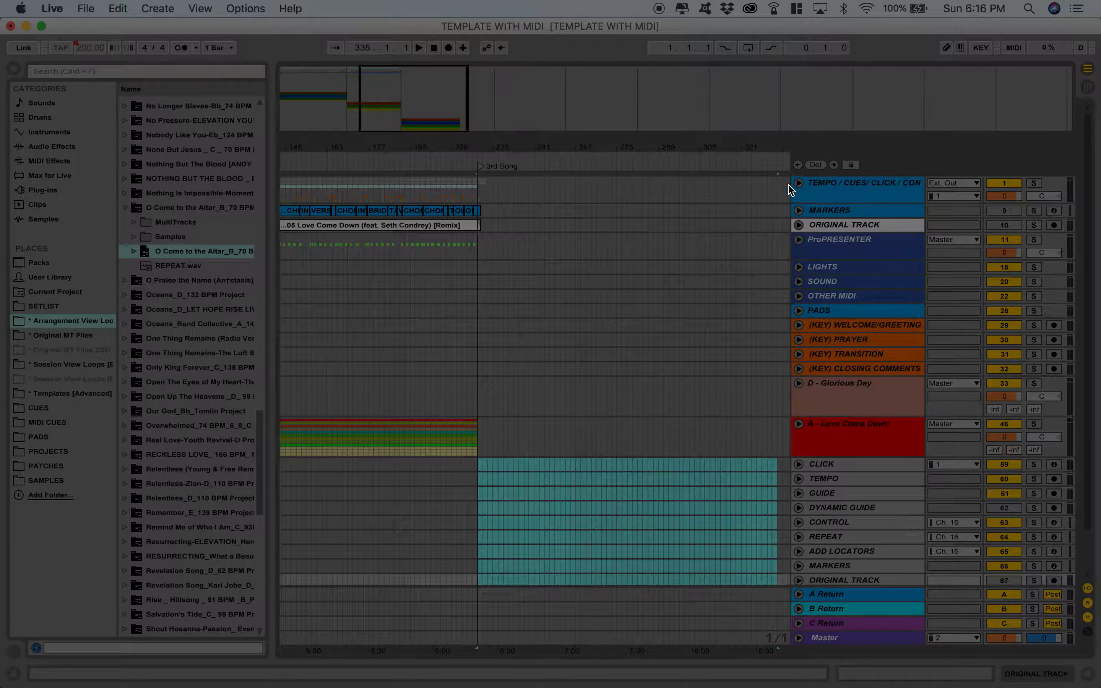
{"action": "left_click", "coordinate": [503, 200]}
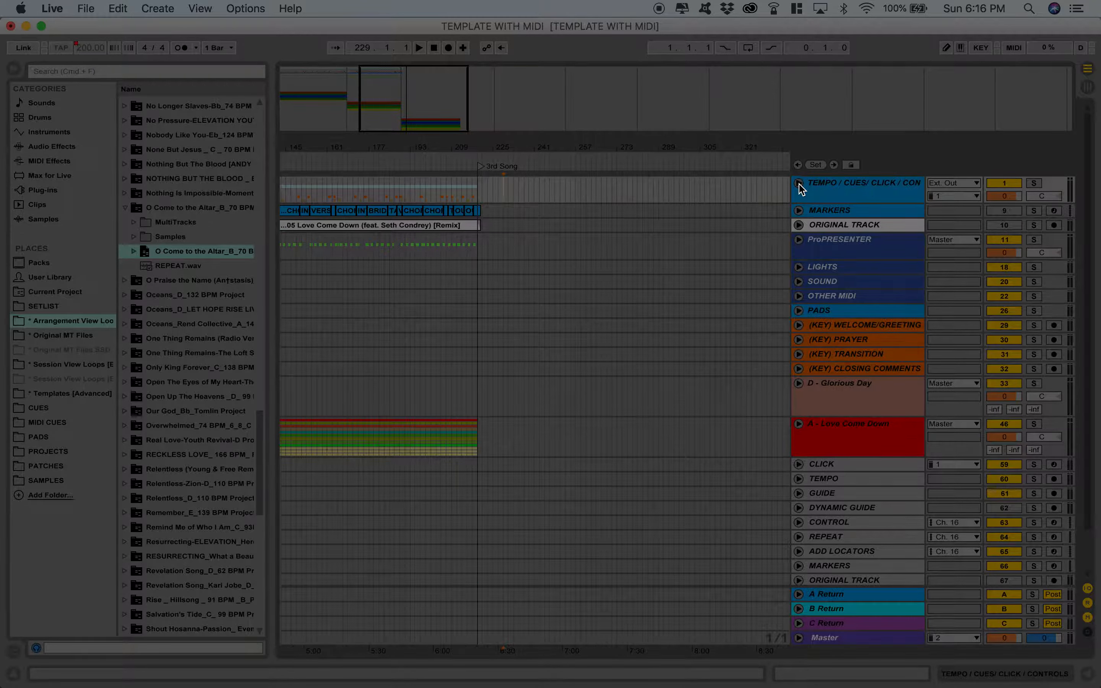
{"action": "left_click", "coordinate": [798, 183]}
{"action": "left_click", "coordinate": [524, 249]}
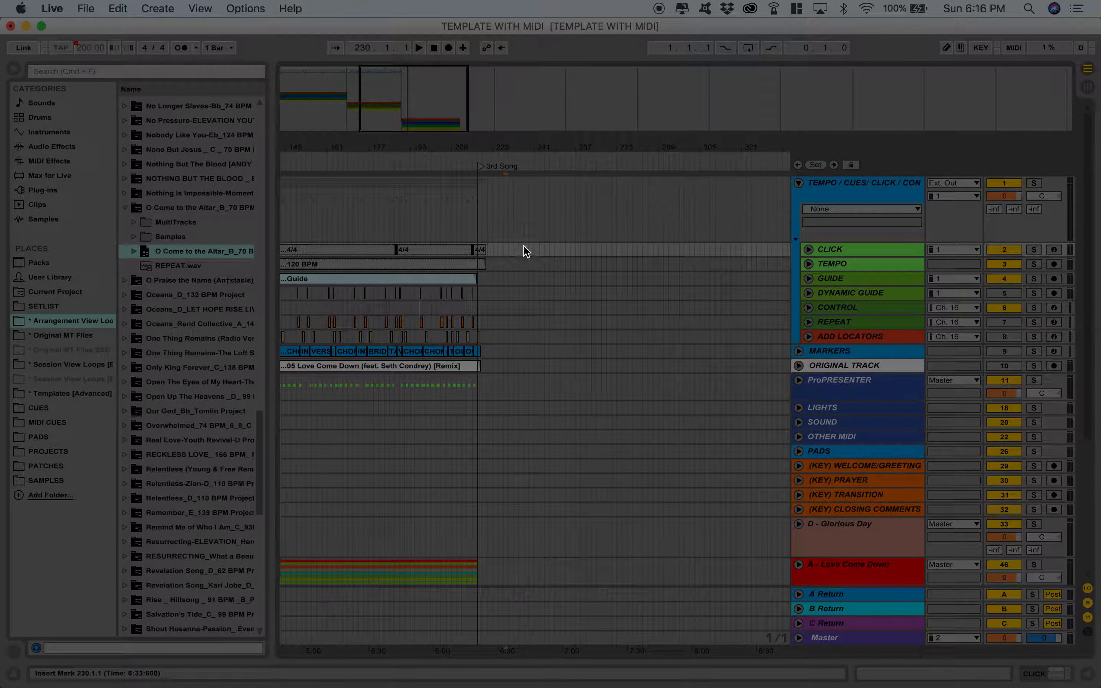
{"action": "left_click", "coordinate": [797, 165]}
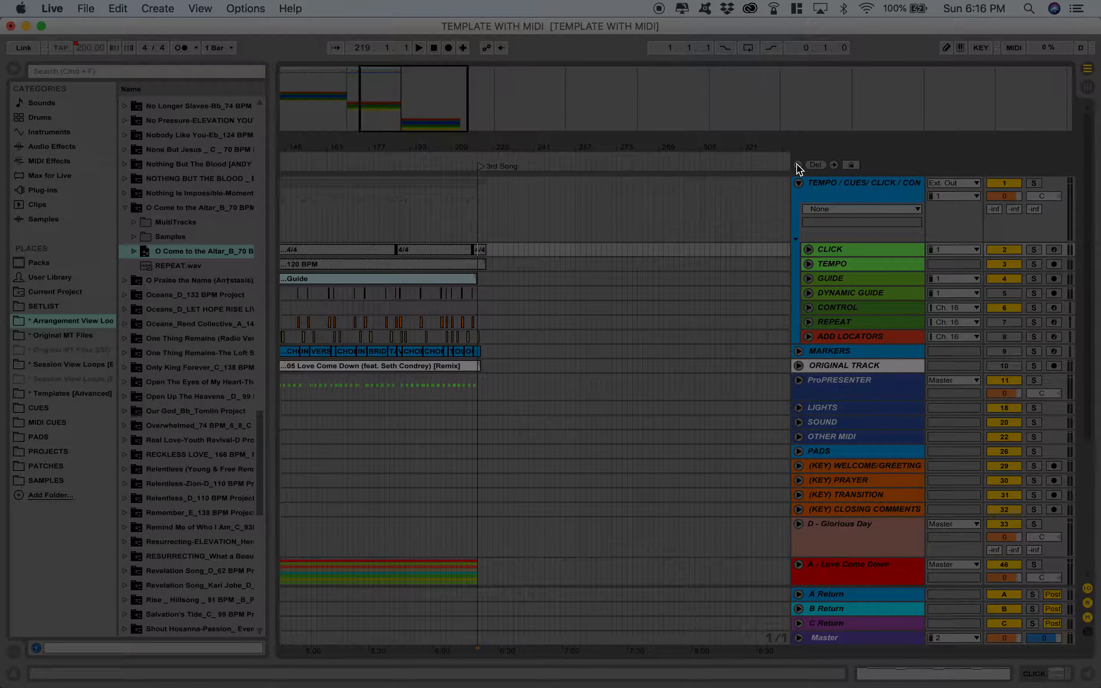
{"action": "key", "text": "super+v"}
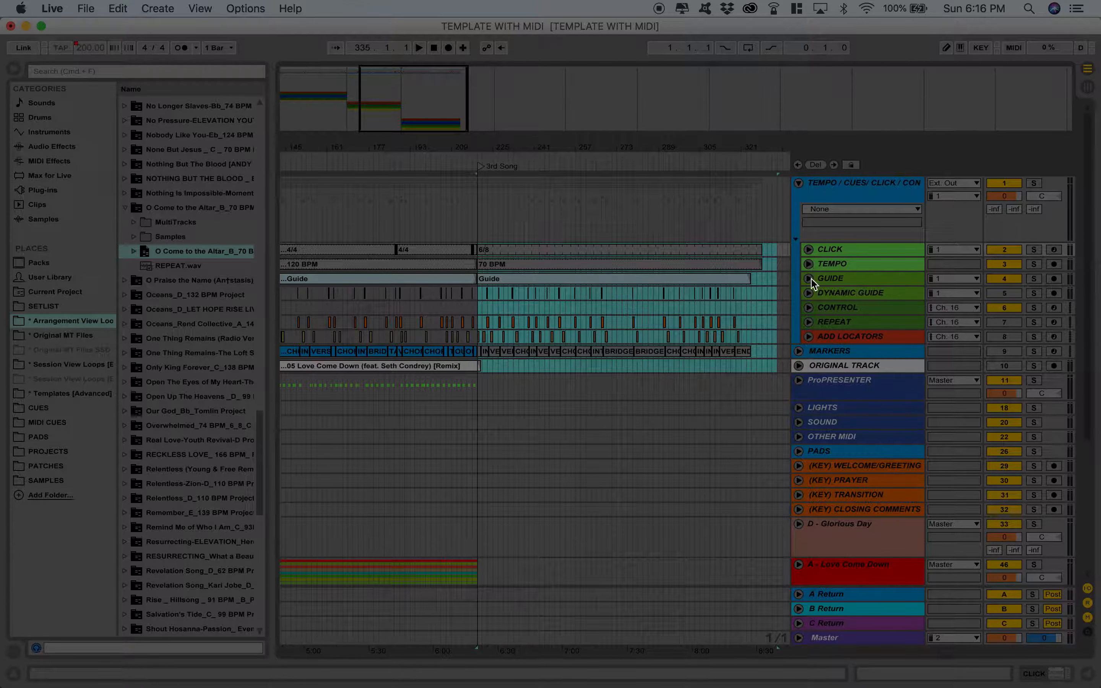
Delete the emptied imported tracks, CLICK through ORIGINAL TRACK, between A - Love Come Down and B - O Come To the Altar
{"action": "scroll", "coordinate": [776, 364], "scroll_direction": "down", "scroll_amount": 5}
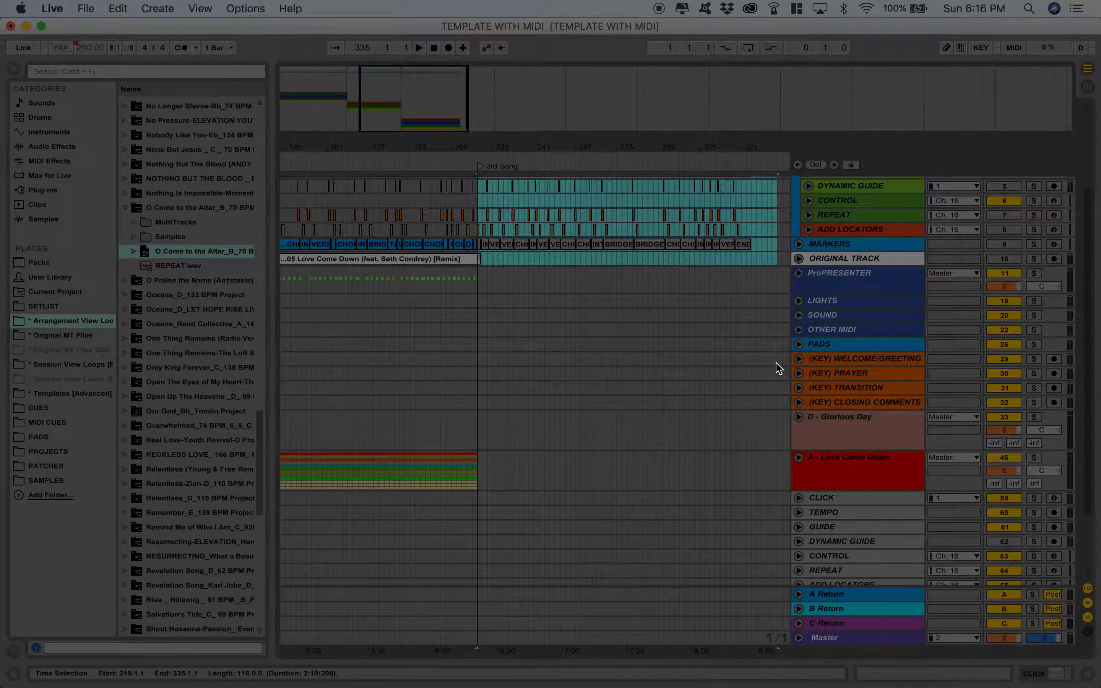
{"action": "scroll", "coordinate": [777, 368], "scroll_direction": "down", "scroll_amount": 4}
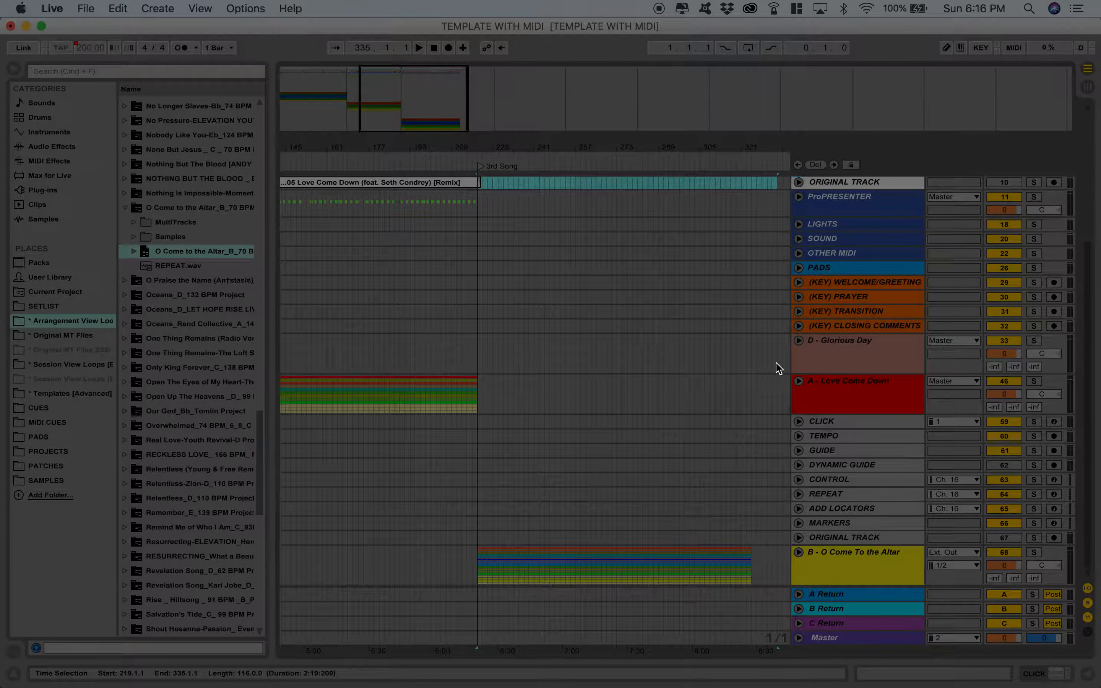
{"action": "left_click", "coordinate": [836, 420]}
{"action": "left_click", "coordinate": [856, 539], "text": "shift"}
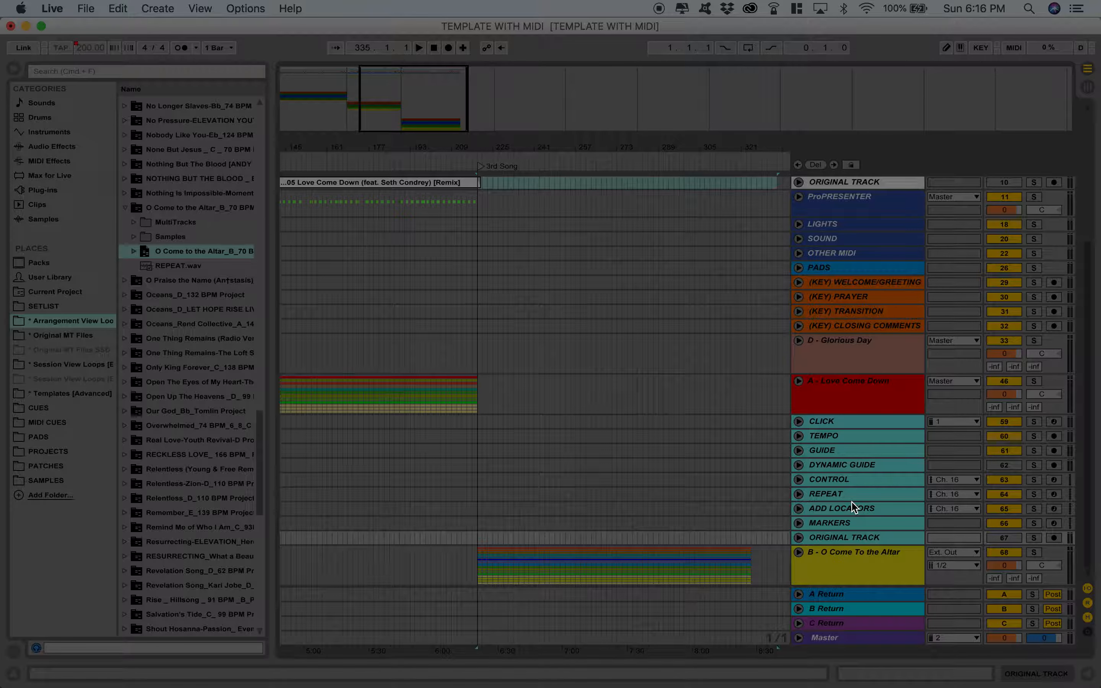
{"action": "key", "text": "Delete"}
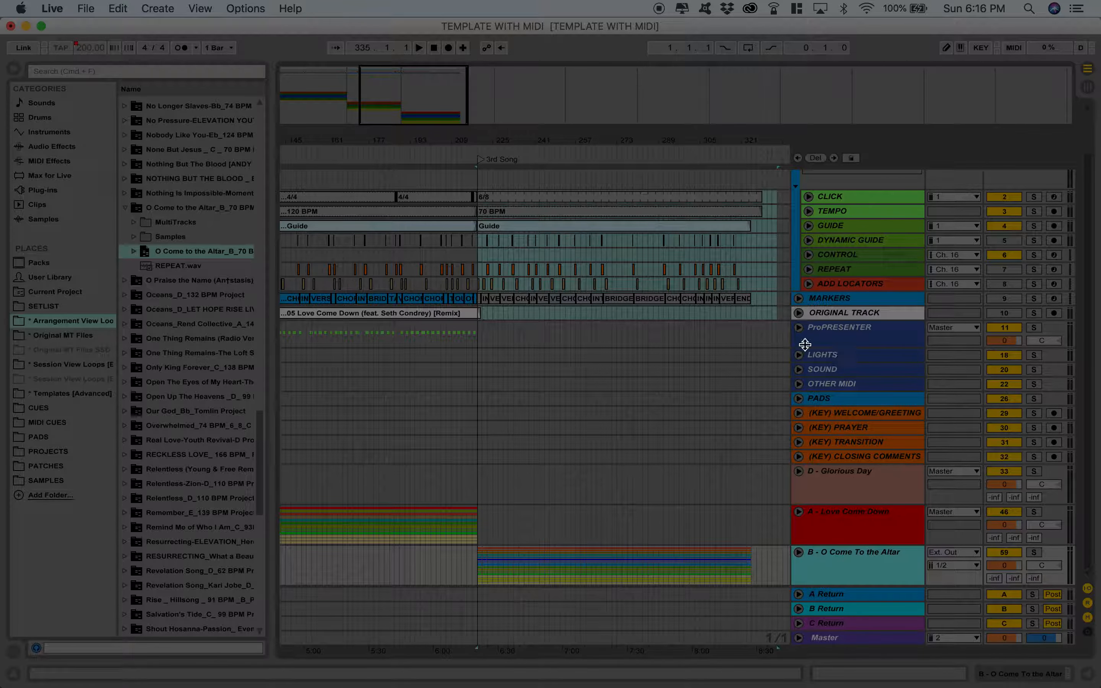
Examine the time signatures of the template's CLICK clips for Glorious Day and Love Come Down
{"action": "scroll", "coordinate": [561, 339], "scroll_direction": "left", "scroll_amount": 5}
{"action": "scroll", "coordinate": [561, 339], "scroll_direction": "up", "scroll_amount": 2}
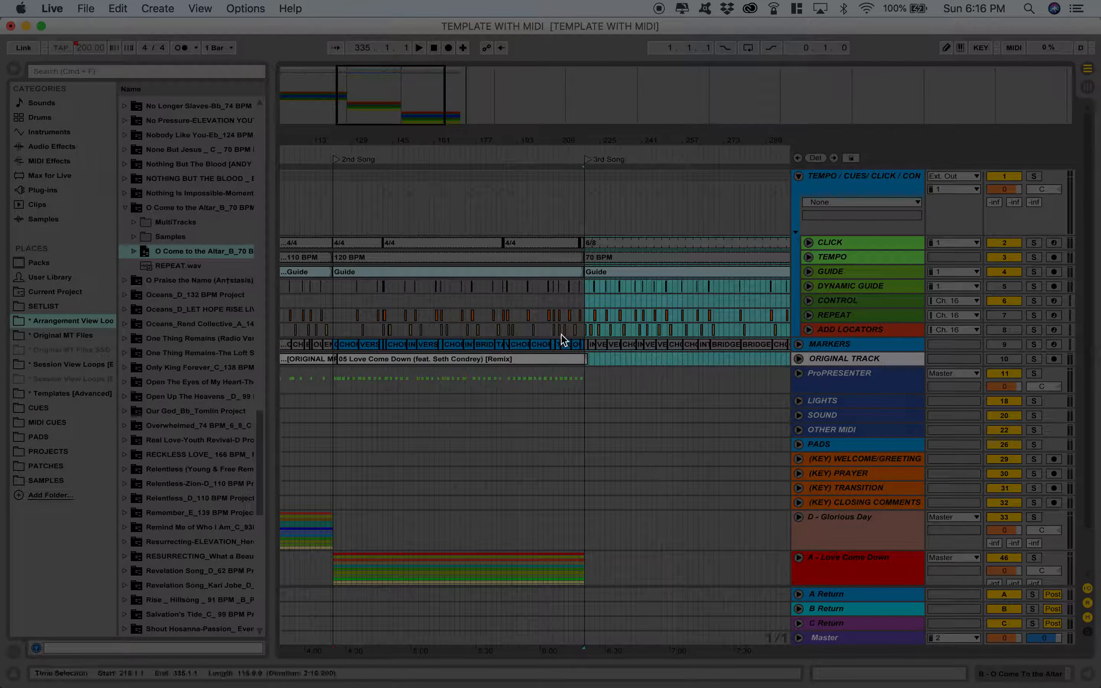
{"action": "scroll", "coordinate": [621, 320], "scroll_direction": "left", "scroll_amount": 8}
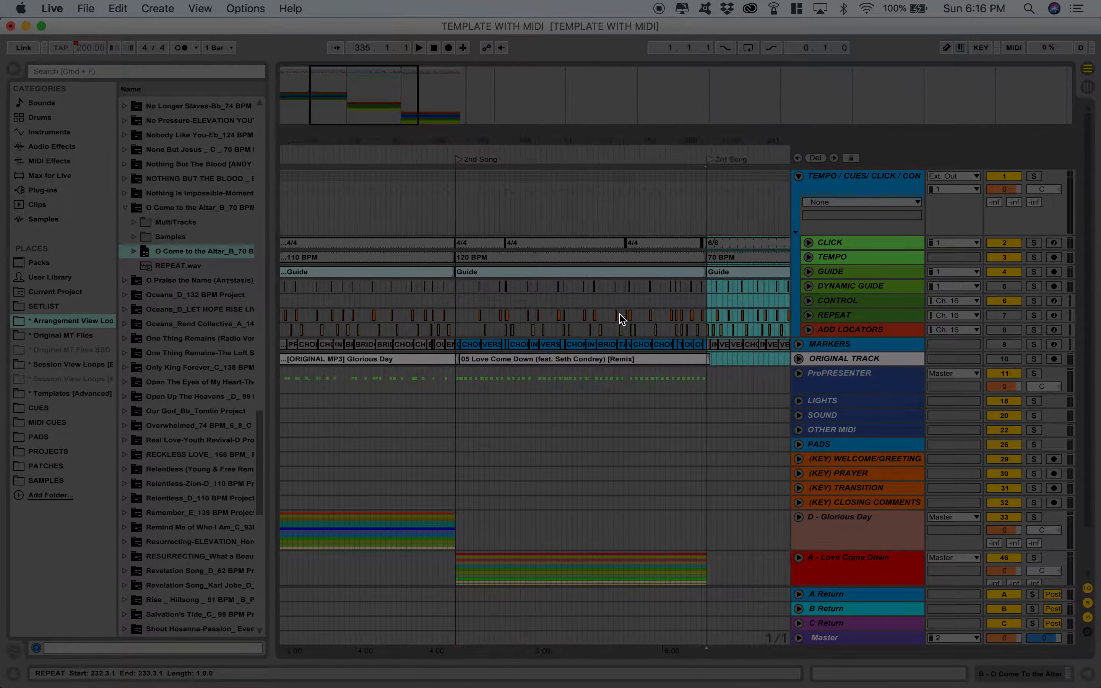
{"action": "left_click", "coordinate": [317, 246]}
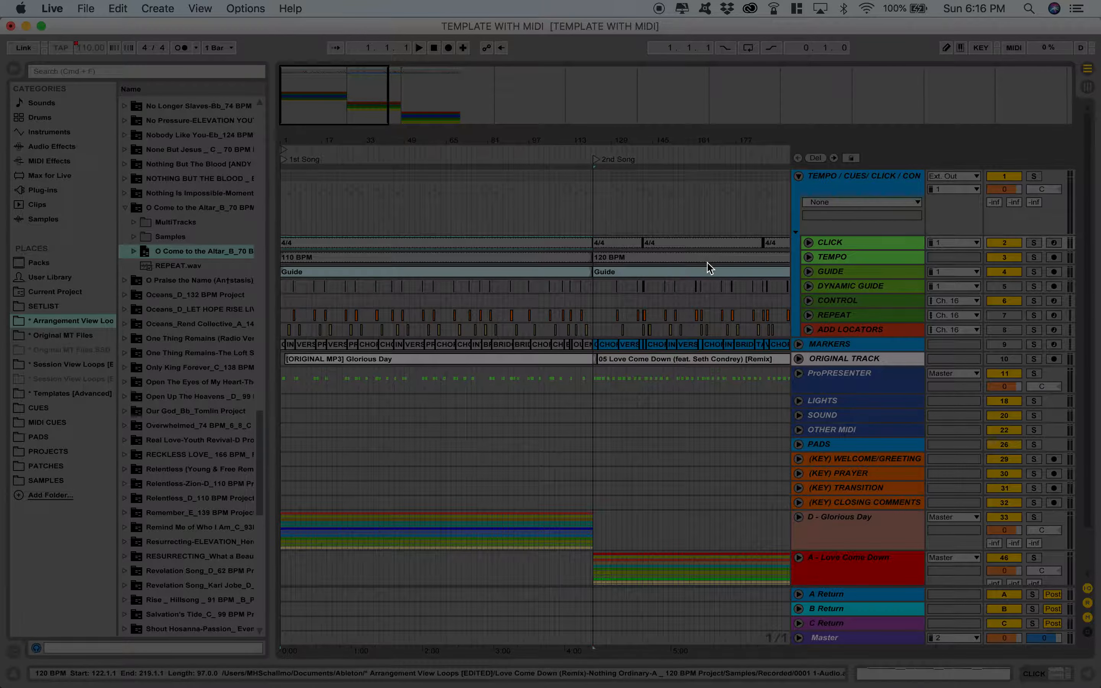
{"action": "left_click", "coordinate": [610, 245]}
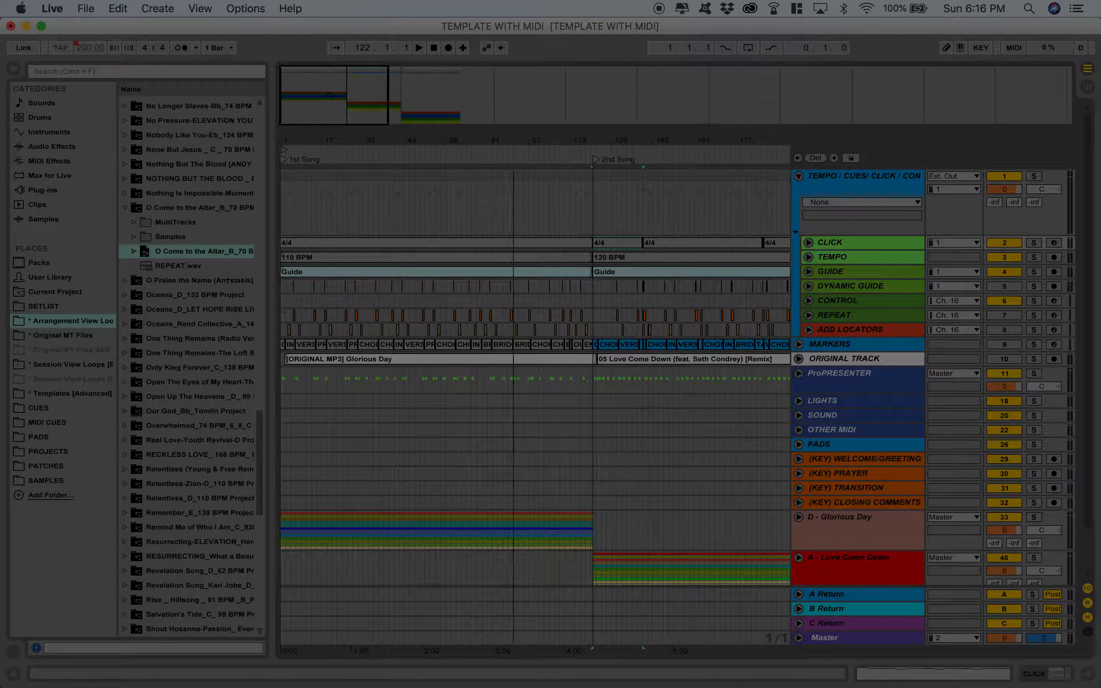
{"action": "left_click_drag", "start_coordinate": [513, 140], "coordinate": [271, 202]}
{"action": "left_click_drag", "start_coordinate": [342, 96], "coordinate": [342, 101]}
Insert a 2/4 time signature change at bar 141 in Love Come Down, returning to 4/4 at bar 142
{"action": "scroll", "coordinate": [597, 283], "scroll_direction": "right", "scroll_amount": 10}
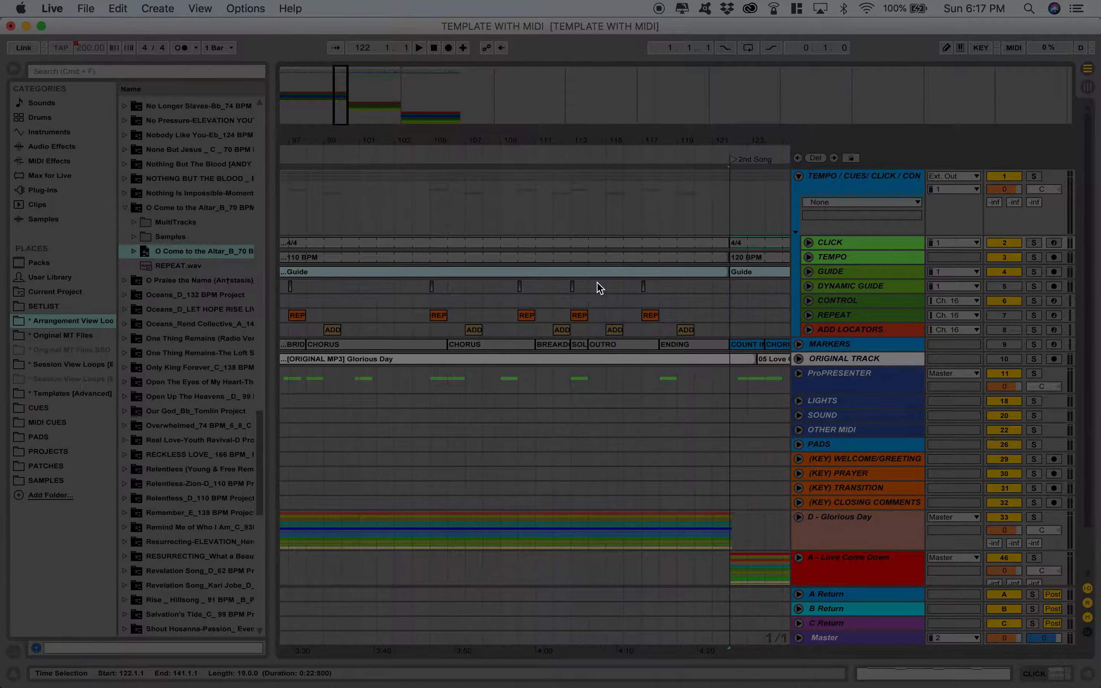
{"action": "scroll", "coordinate": [598, 286], "scroll_direction": "right", "scroll_amount": 5}
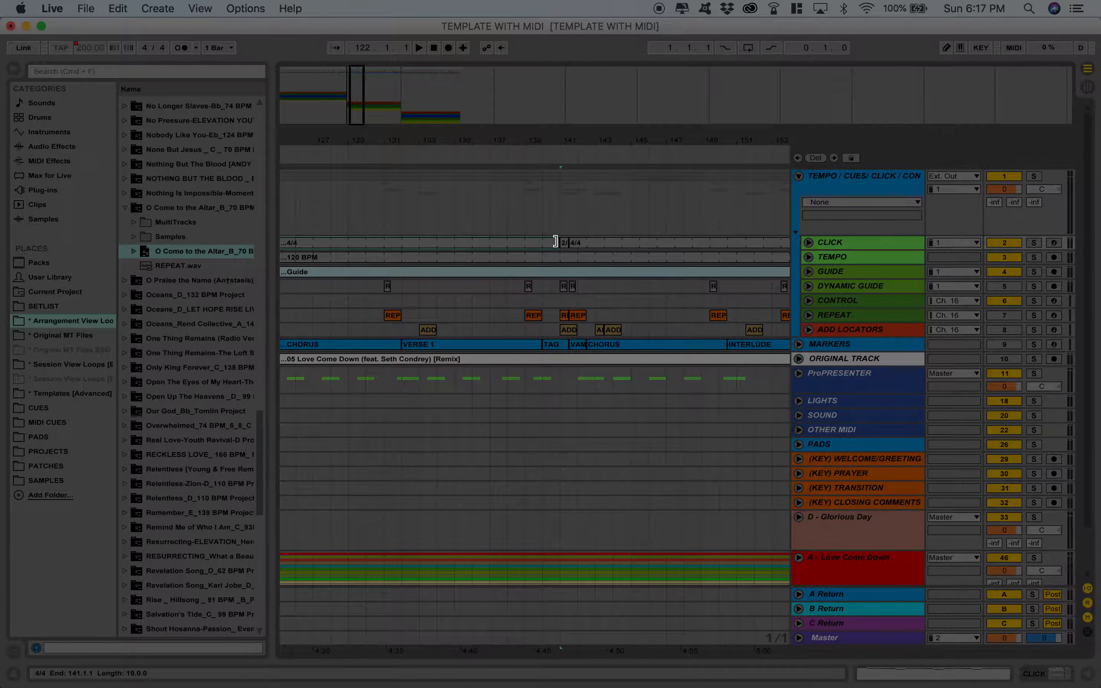
{"action": "scroll", "coordinate": [555, 241], "scroll_direction": "right", "scroll_amount": 3}
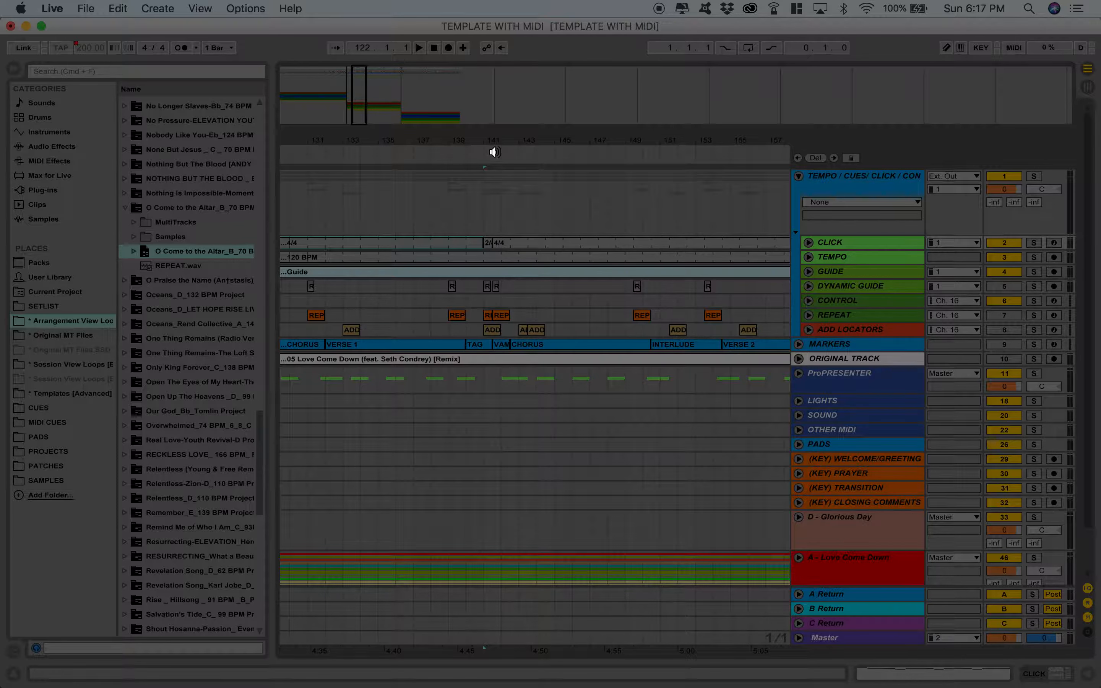
{"action": "right_click", "coordinate": [493, 153]}
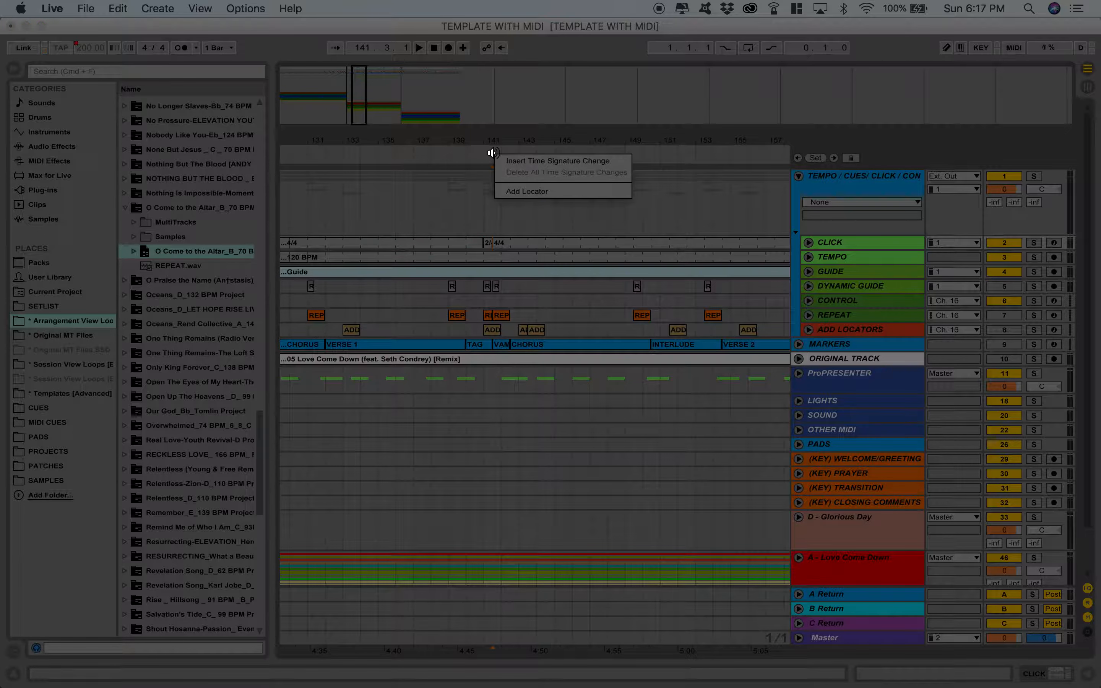
{"action": "left_click", "coordinate": [522, 161]}
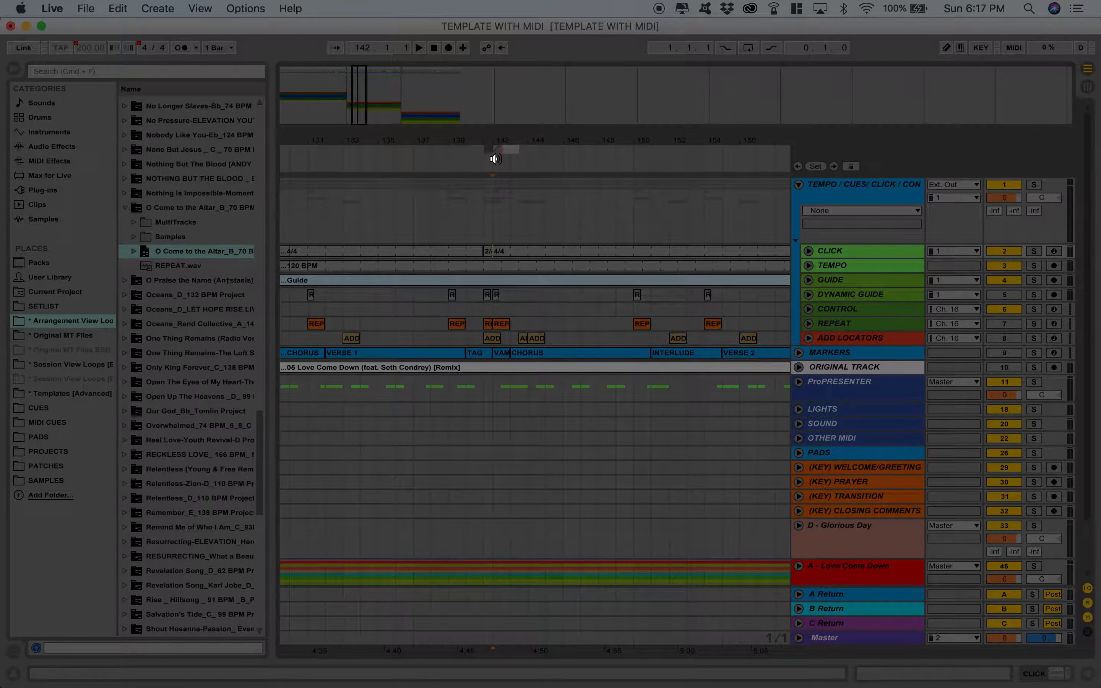
{"action": "left_click", "coordinate": [515, 167]}
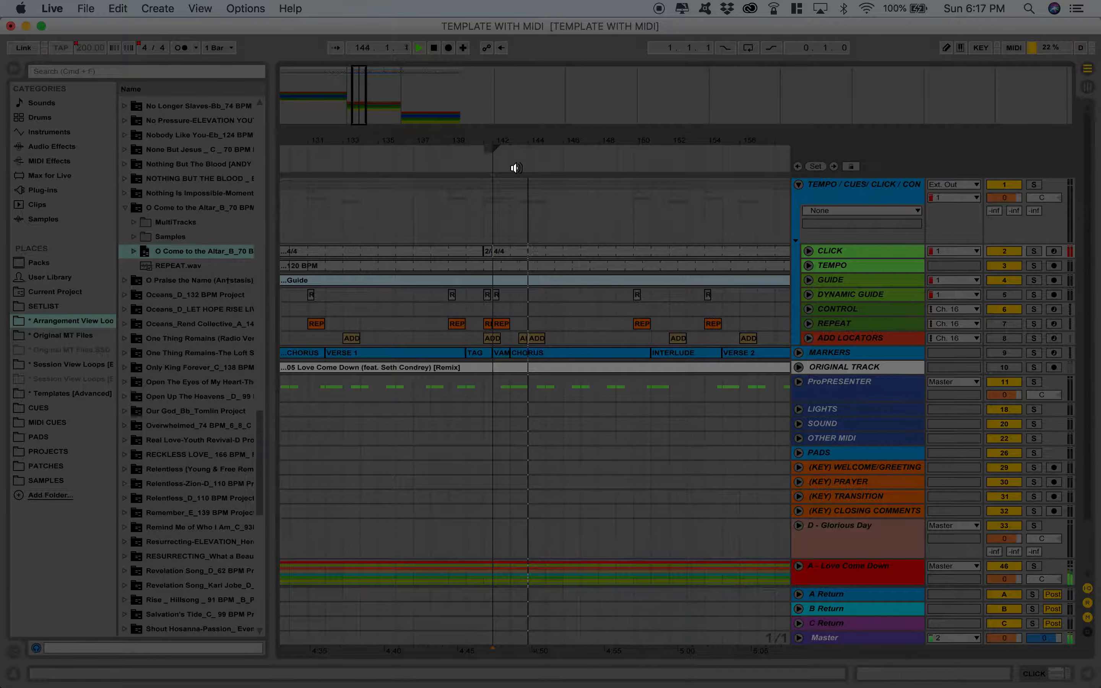
{"action": "right_click", "coordinate": [494, 148]}
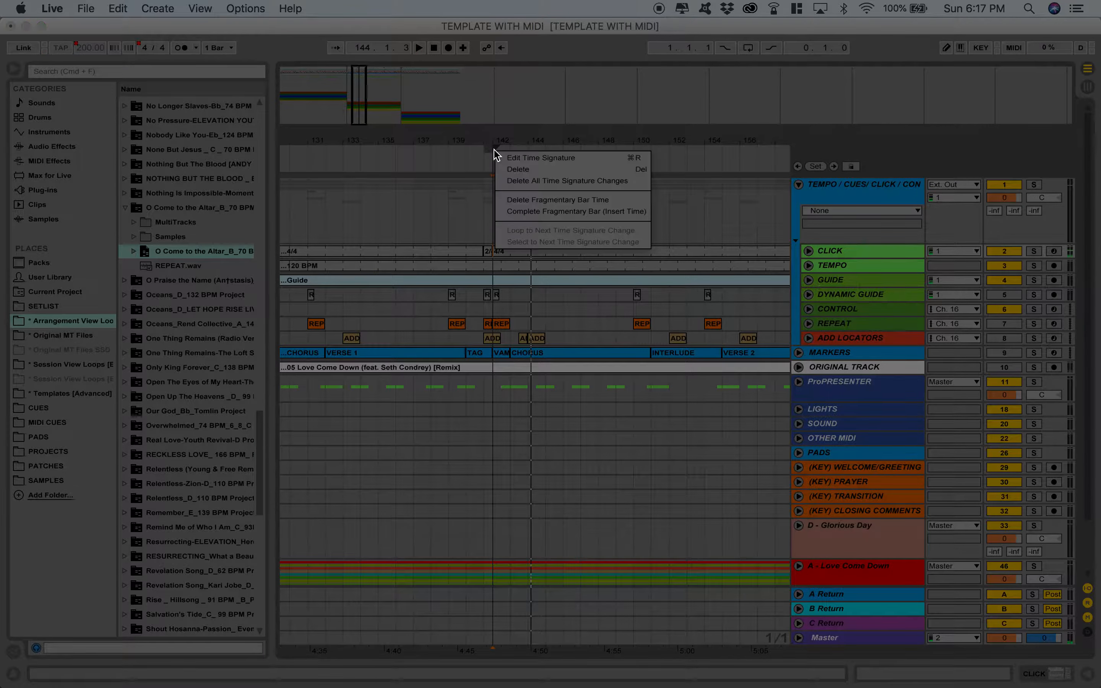
{"action": "left_click", "coordinate": [515, 156]}
{"action": "key", "text": "Return"}
Insert a 2/4 time signature change at the VAMP's short click clip at bar 188, returning to 4/4 at bar 189
{"action": "scroll", "coordinate": [500, 244], "scroll_direction": "right", "scroll_amount": 2}
{"action": "scroll", "coordinate": [500, 244], "scroll_direction": "down", "scroll_amount": 1}
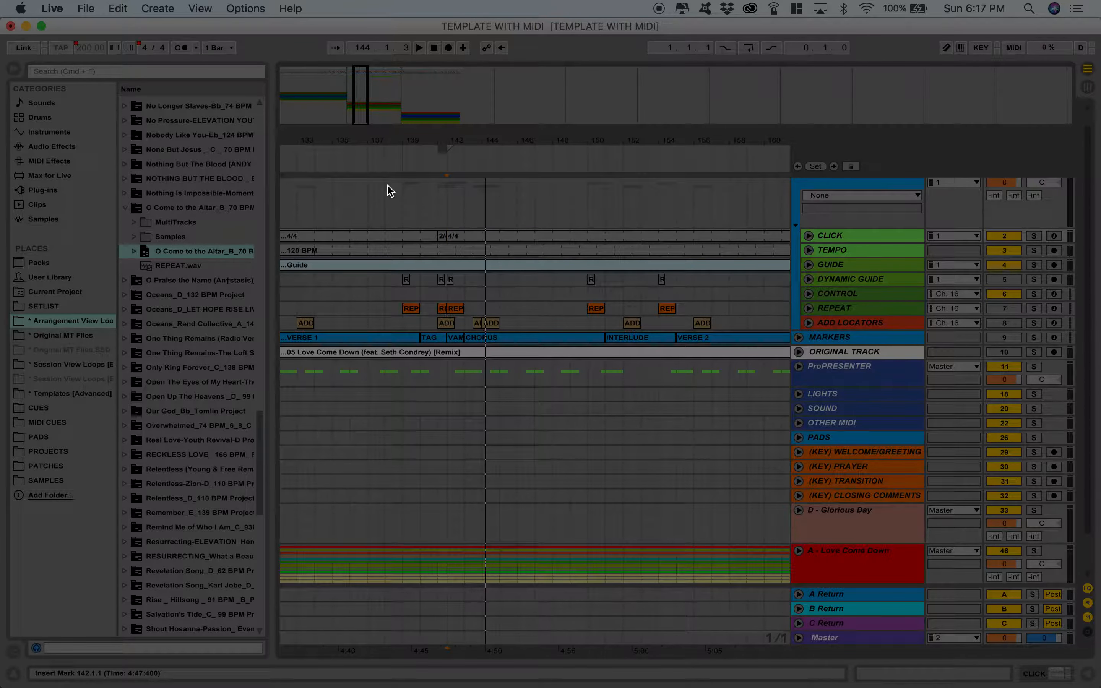
{"action": "scroll", "coordinate": [380, 196], "scroll_direction": "right", "scroll_amount": 1}
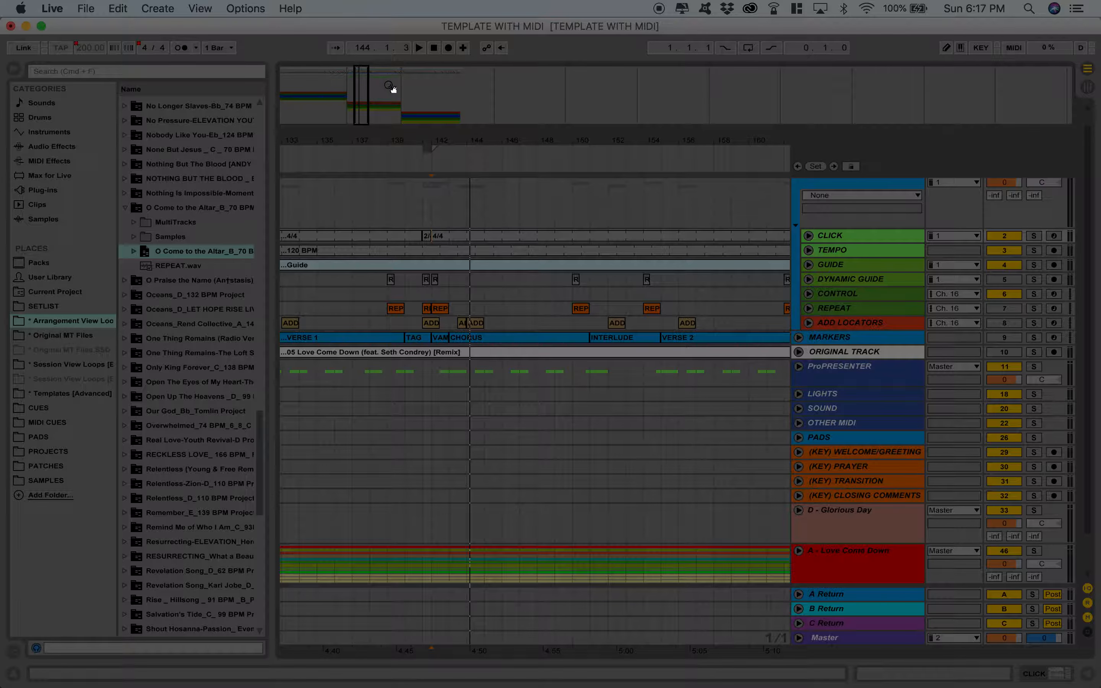
{"action": "scroll", "coordinate": [581, 253], "scroll_direction": "up", "scroll_amount": 2}
{"action": "scroll", "coordinate": [580, 253], "scroll_direction": "right", "scroll_amount": 10}
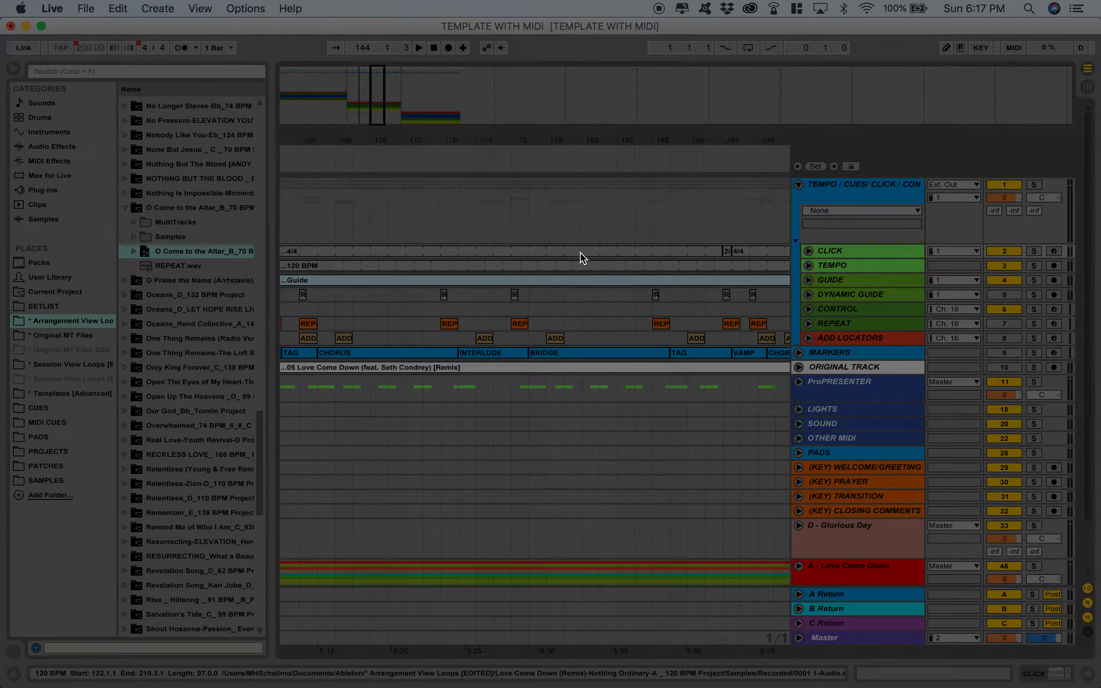
{"action": "right_click", "coordinate": [350, 162]}
{"action": "left_click", "coordinate": [362, 167]}
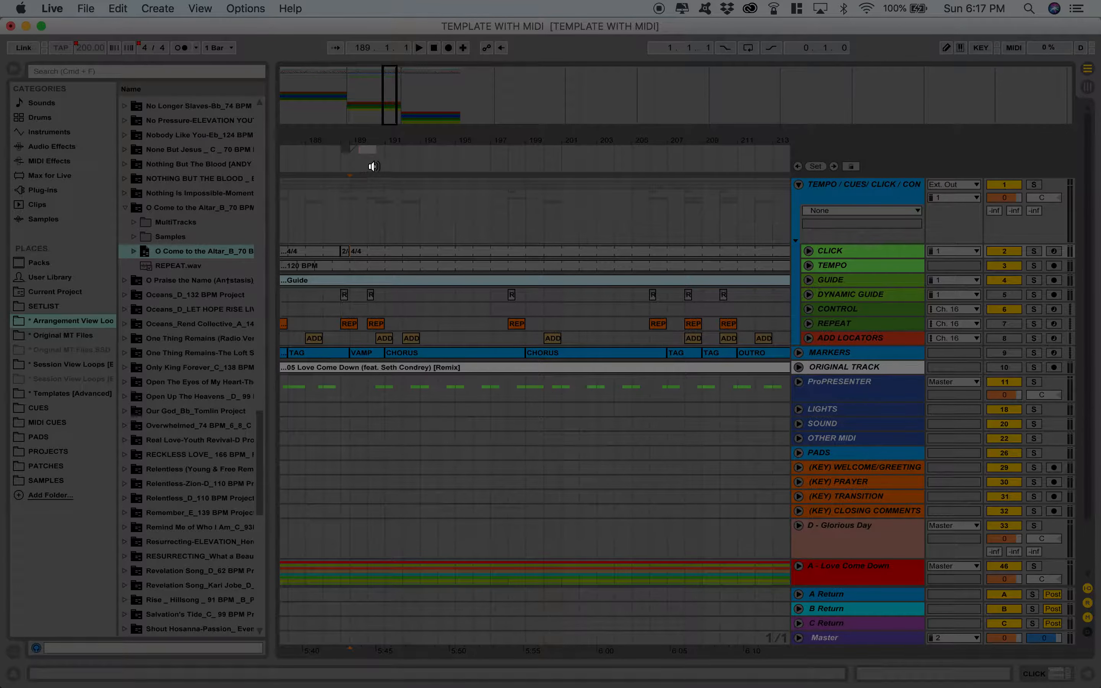
Insert a 2/4 time signature change at the short click clip near the end of Love Come Down, returning to 4/4 at bar 219
{"action": "scroll", "coordinate": [521, 235], "scroll_direction": "right", "scroll_amount": 3}
{"action": "scroll", "coordinate": [519, 234], "scroll_direction": "right", "scroll_amount": 10}
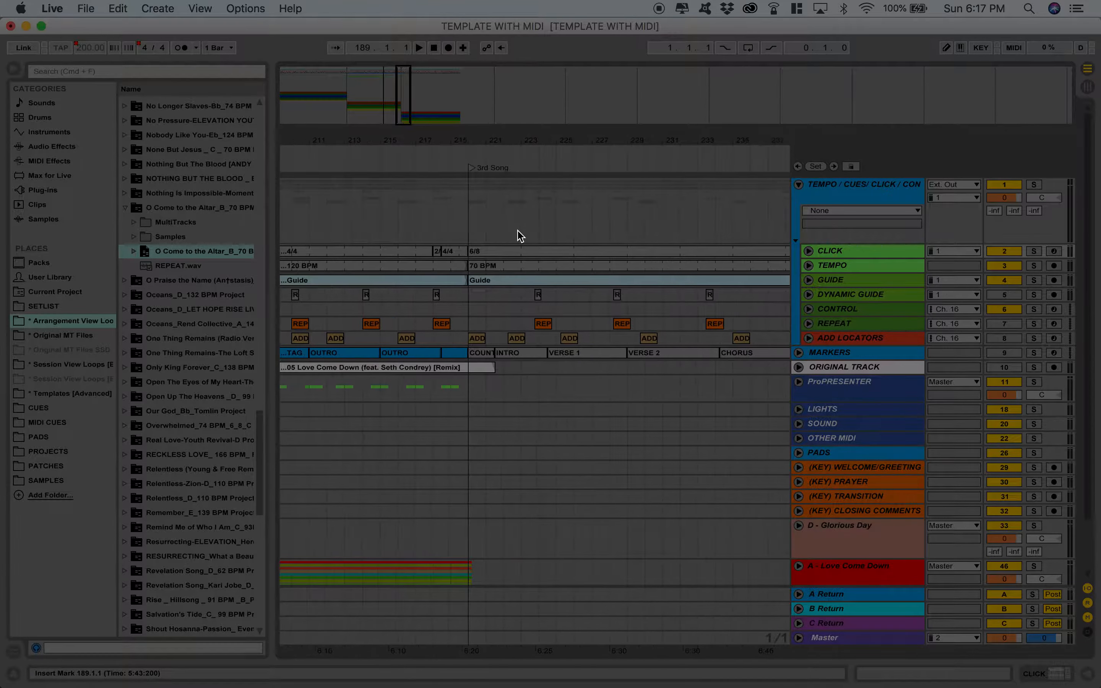
{"action": "right_click", "coordinate": [427, 156]}
{"action": "left_click", "coordinate": [438, 163]}
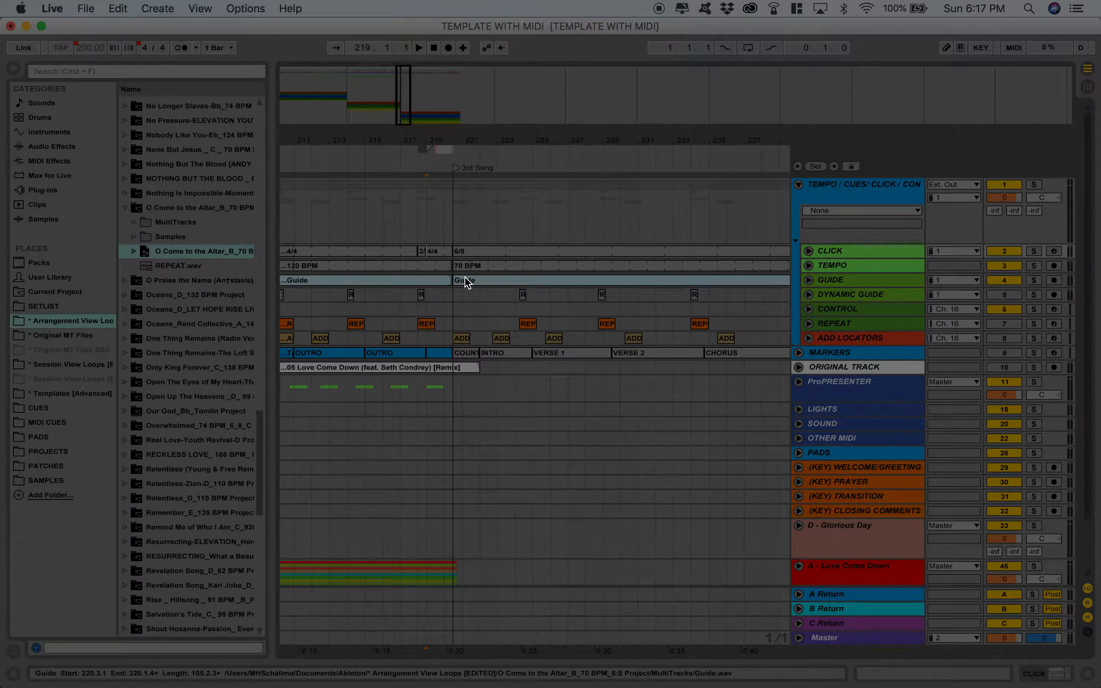
Insert a 6/8 time signature change at the 3rd Song locator, bar 221
{"action": "right_click", "coordinate": [454, 155]}
{"action": "left_click", "coordinate": [469, 163]}
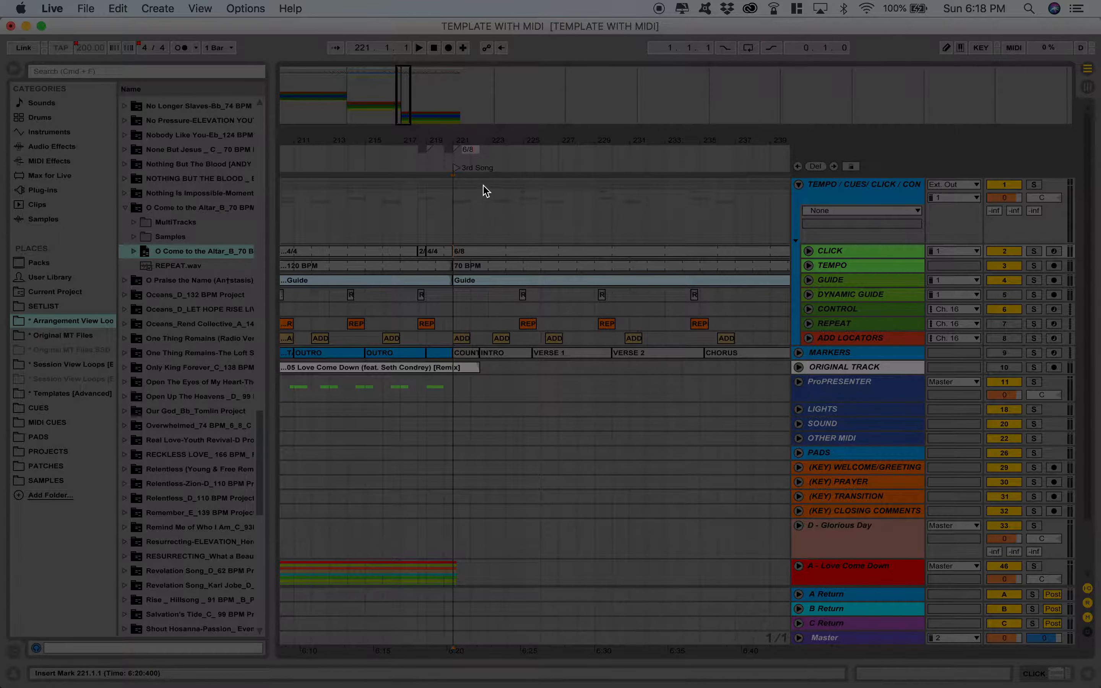
{"action": "key", "text": "Return"}
Move the 4th Song locator to bar 445 and insert a 4/4 time signature change there
{"action": "scroll", "coordinate": [552, 275], "scroll_direction": "right", "scroll_amount": 3}
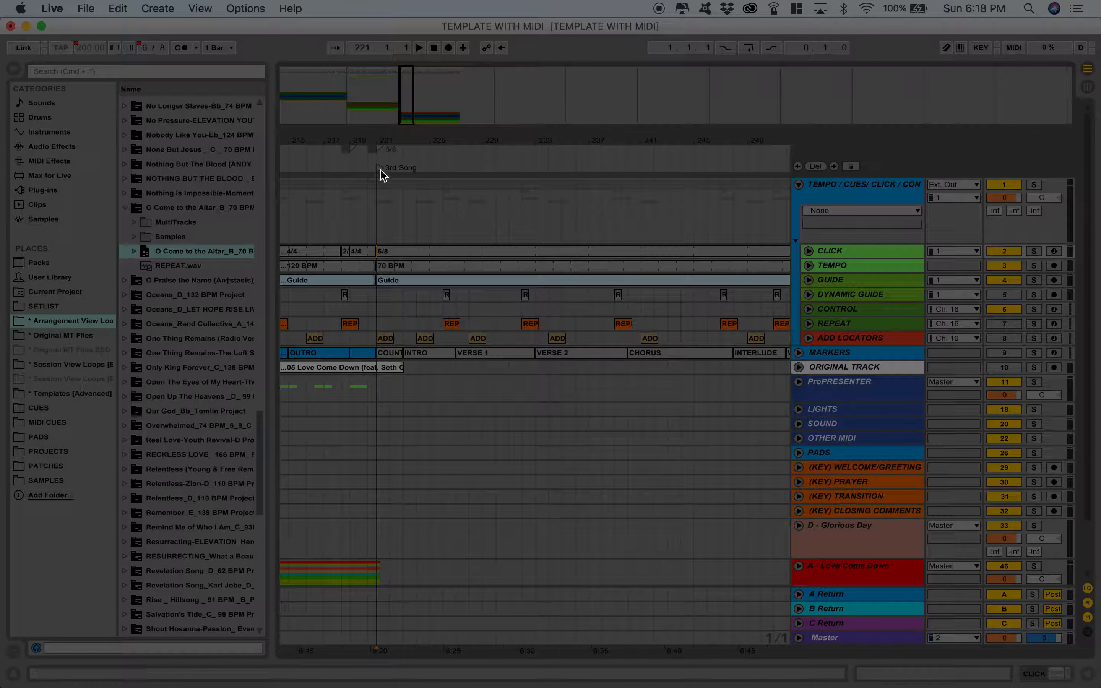
{"action": "scroll", "coordinate": [556, 268], "scroll_direction": "right", "scroll_amount": 10}
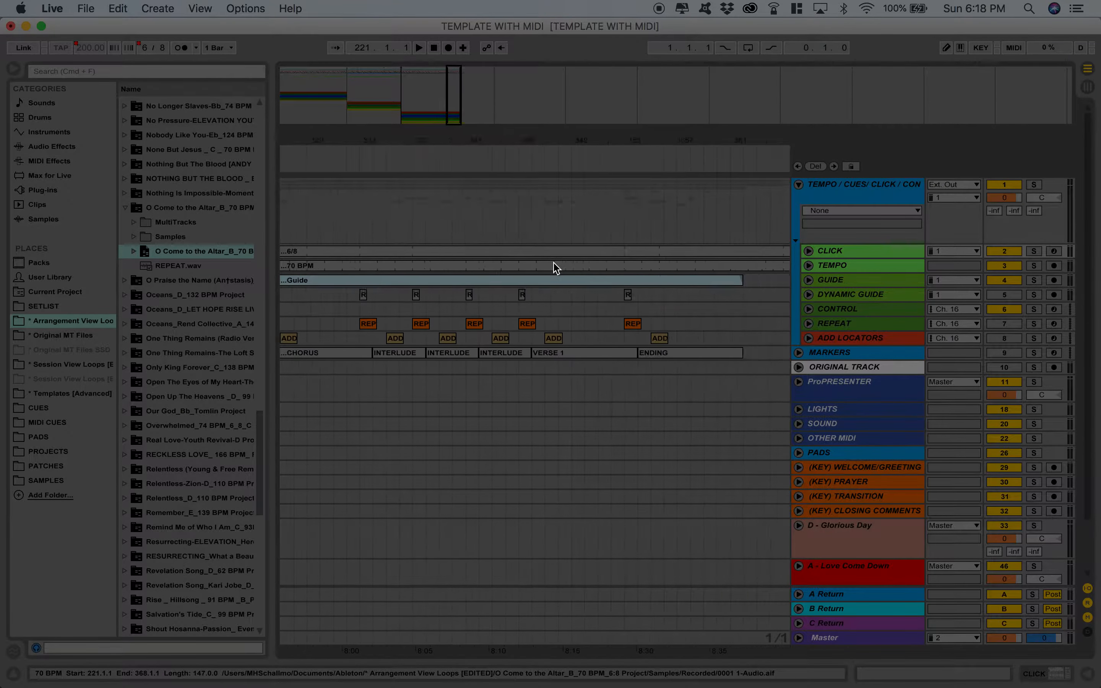
{"action": "scroll", "coordinate": [555, 268], "scroll_direction": "right", "scroll_amount": 10}
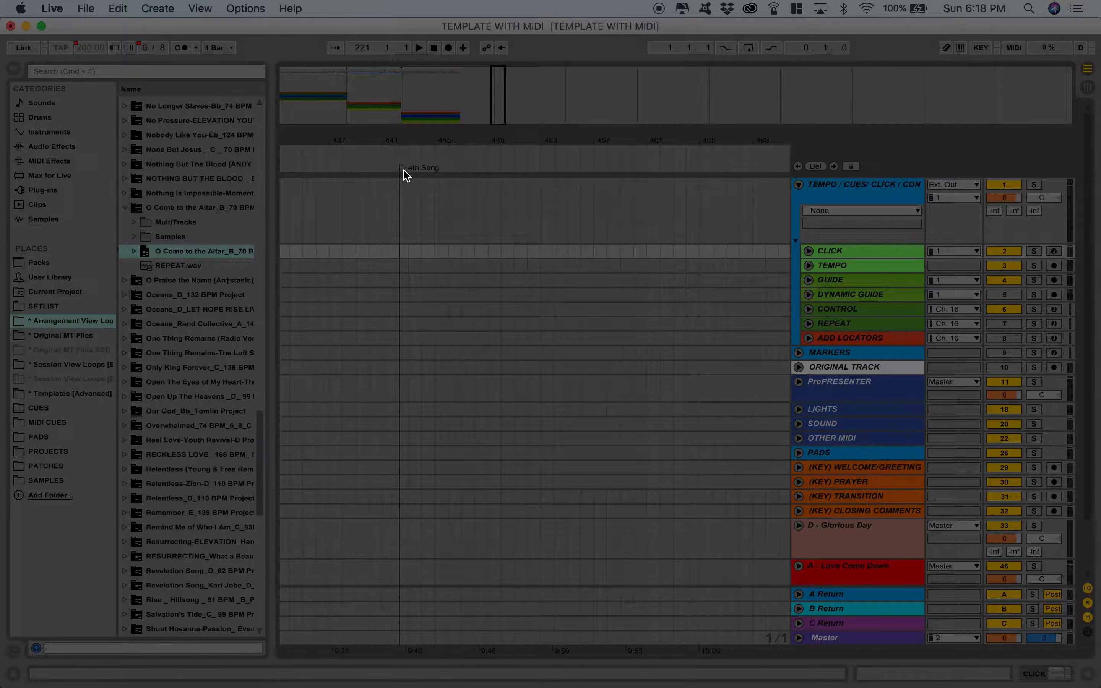
{"action": "left_click_drag", "start_coordinate": [401, 167], "coordinate": [435, 168]}
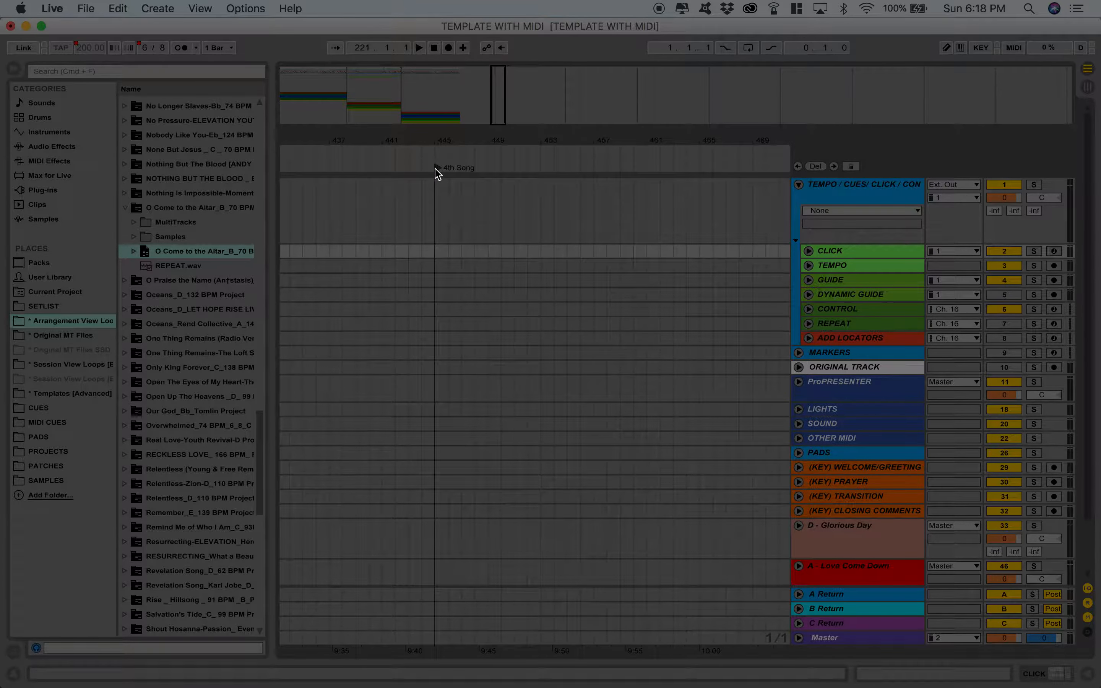
{"action": "right_click", "coordinate": [436, 151]}
{"action": "left_click", "coordinate": [461, 158]}
Open Glorious Day's 110 BPM tempo clip from the TEMPO track and examine its tempo settings
{"action": "left_click_drag", "start_coordinate": [431, 97], "coordinate": [426, 72]}
{"action": "scroll", "coordinate": [509, 386], "scroll_direction": "left", "scroll_amount": 15}
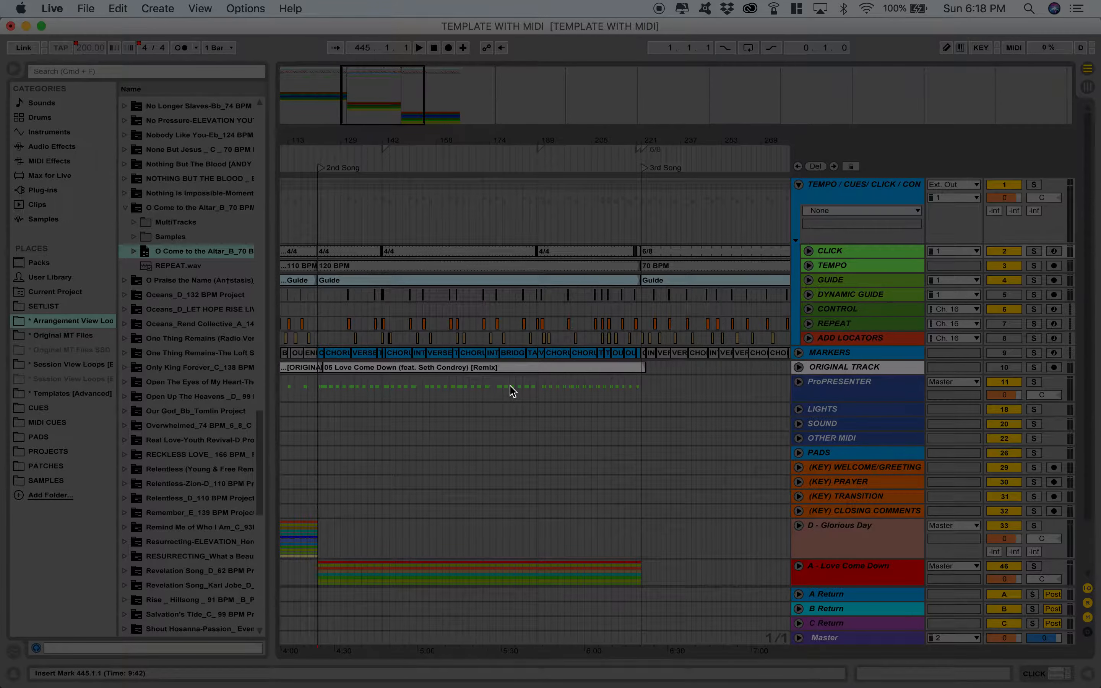
{"action": "left_click_drag", "start_coordinate": [351, 124], "coordinate": [341, 90]}
{"action": "left_click", "coordinate": [369, 268]}
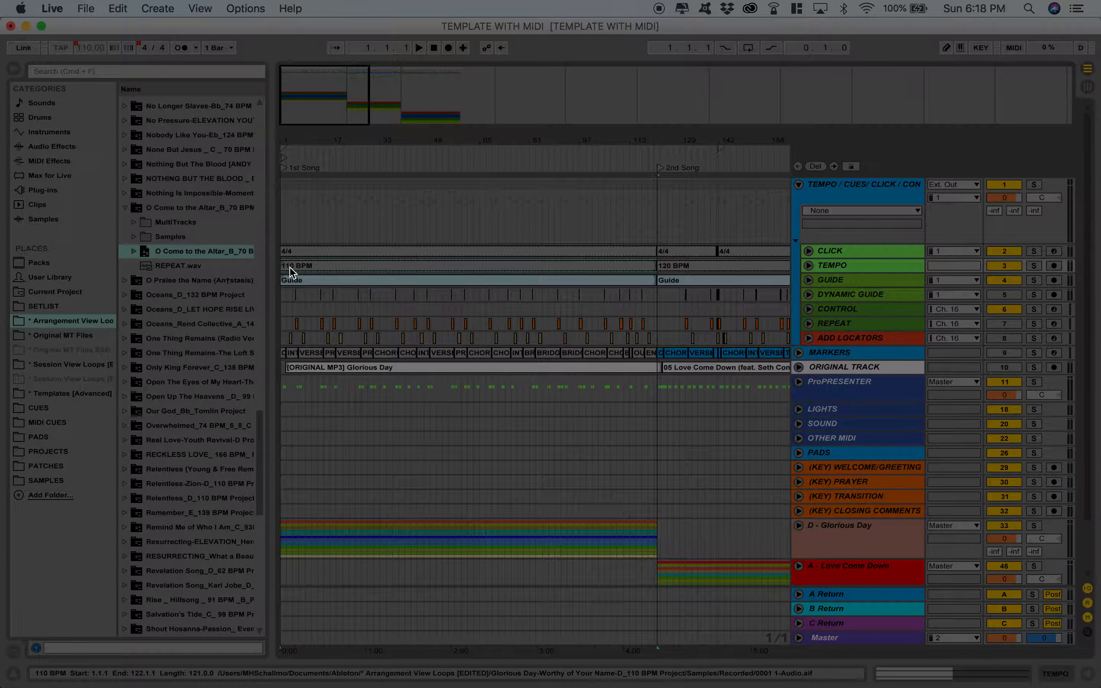
{"action": "left_click", "coordinate": [96, 53]}
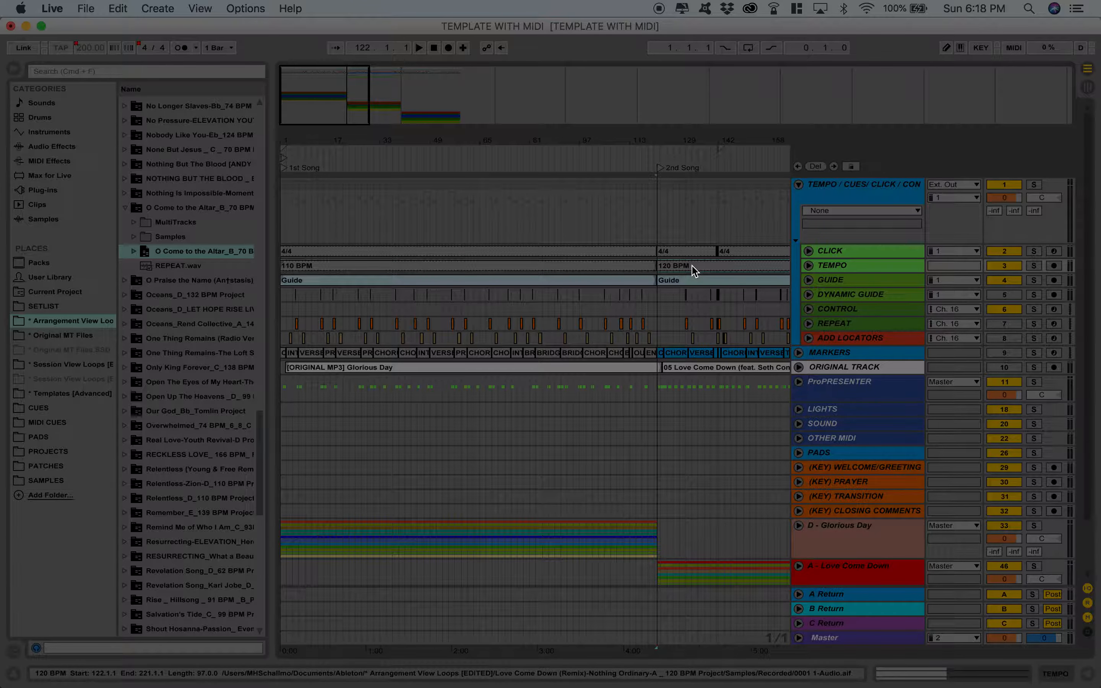
{"action": "scroll", "coordinate": [692, 271], "scroll_direction": "right", "scroll_amount": 8}
{"action": "scroll", "coordinate": [692, 270], "scroll_direction": "down", "scroll_amount": 1}
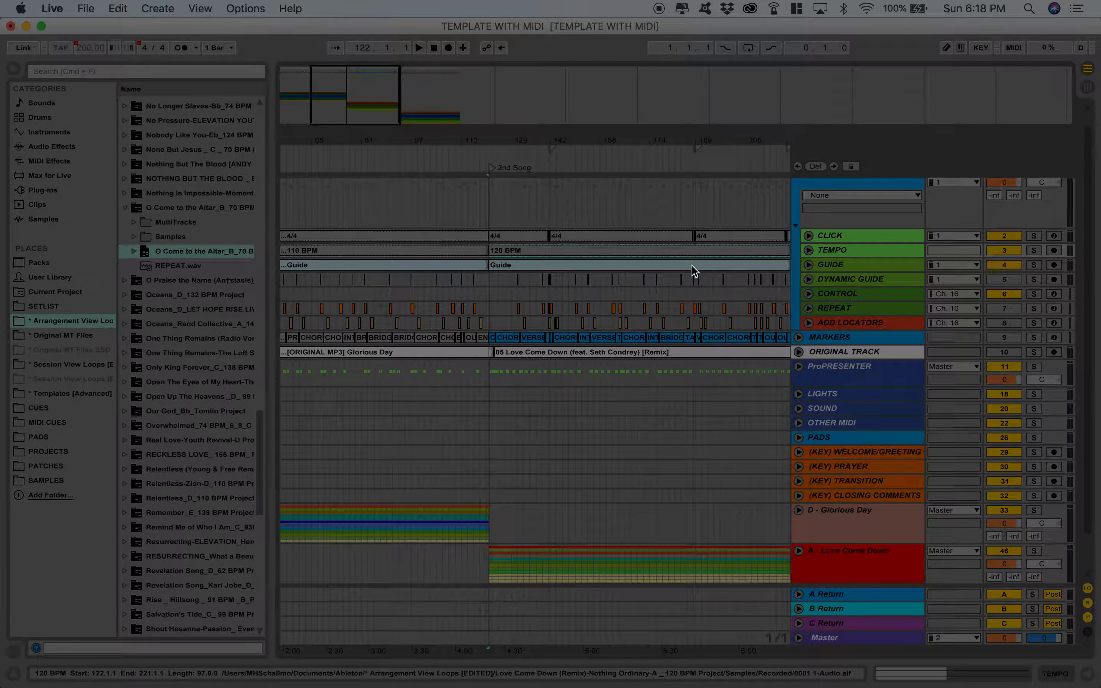
{"action": "double_click", "coordinate": [376, 254]}
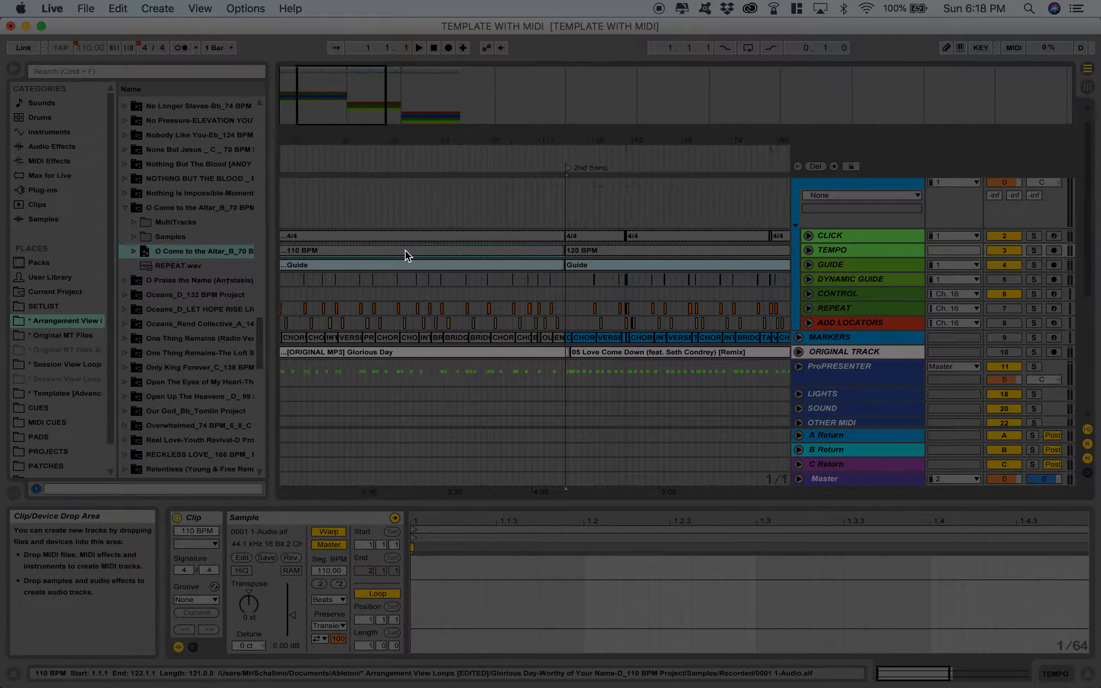
{"action": "scroll", "coordinate": [405, 251], "scroll_direction": "left", "scroll_amount": 4}
{"action": "scroll", "coordinate": [405, 251], "scroll_direction": "down", "scroll_amount": 1}
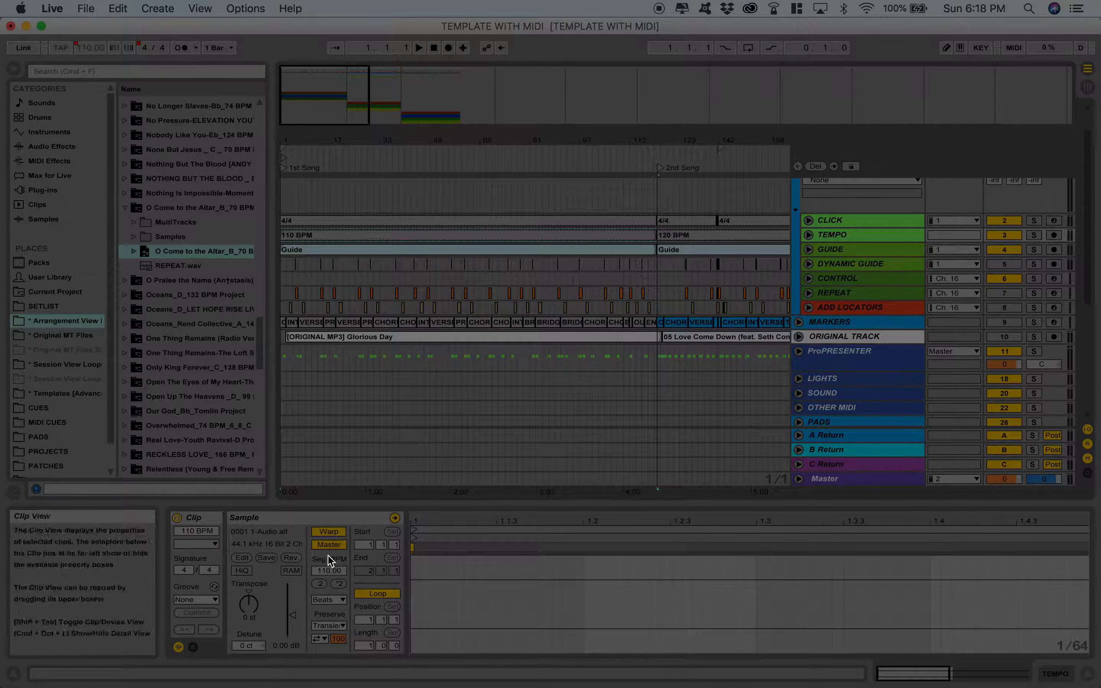
Set the 110 BPM tempo clip to Slave, play Glorious Day to compare the tempo, and restore the clip to Master
{"action": "left_click", "coordinate": [329, 544]}
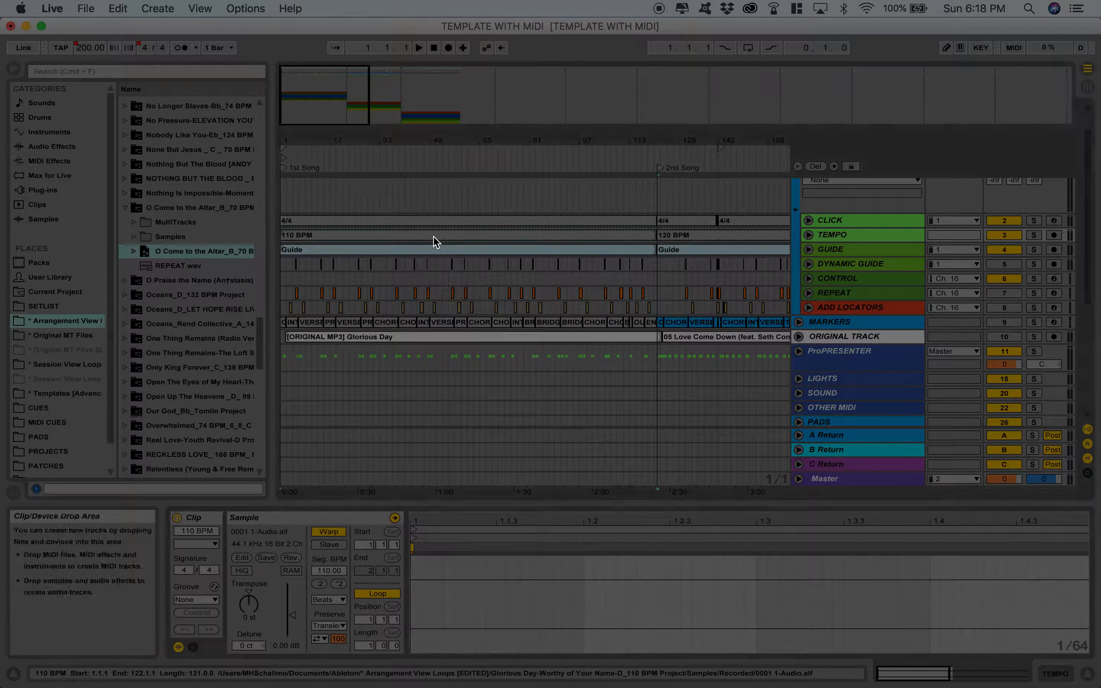
{"action": "left_click", "coordinate": [342, 546]}
{"action": "left_click", "coordinate": [342, 547]}
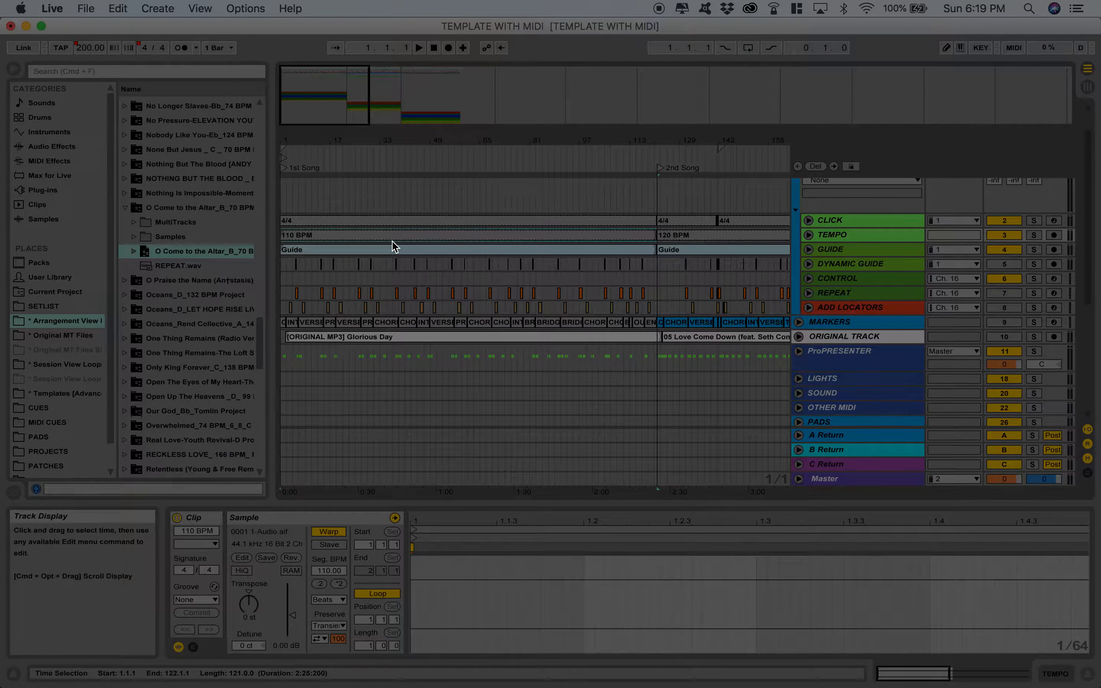
{"action": "left_click", "coordinate": [374, 161]}
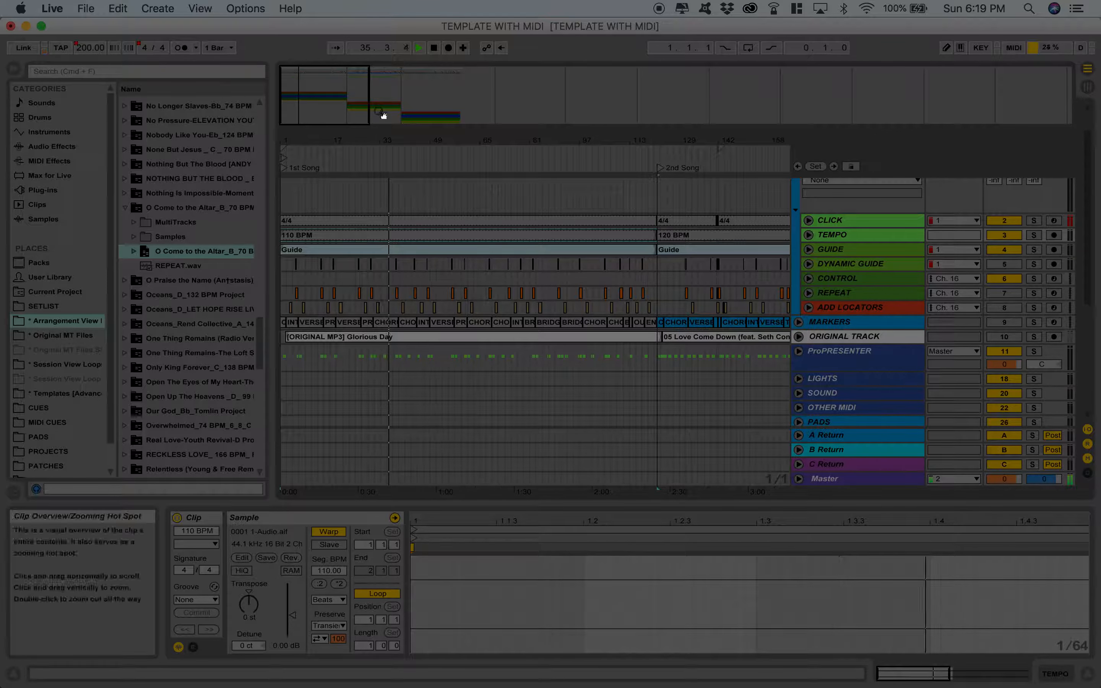
{"action": "left_click", "coordinate": [332, 546]}
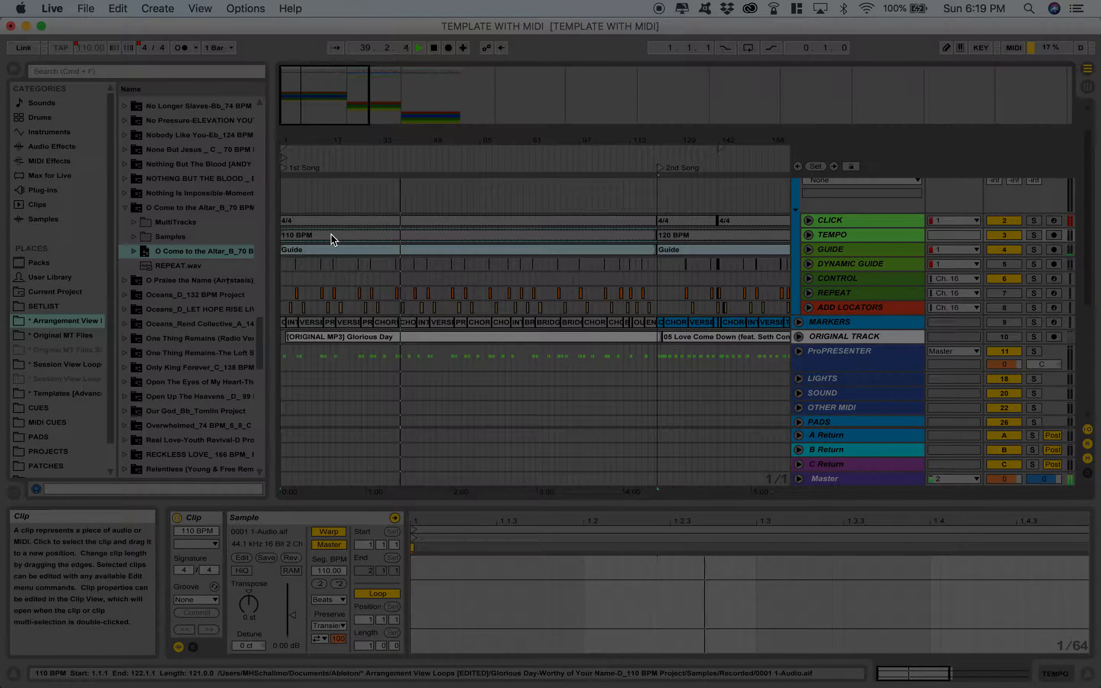
Examine the tempo Master setting of Love Come Down's 120 BPM clip in the TEMPO track
{"action": "scroll", "coordinate": [499, 272], "scroll_direction": "right", "scroll_amount": 10}
{"action": "scroll", "coordinate": [499, 272], "scroll_direction": "down", "scroll_amount": 1}
{"action": "left_click", "coordinate": [502, 233]}
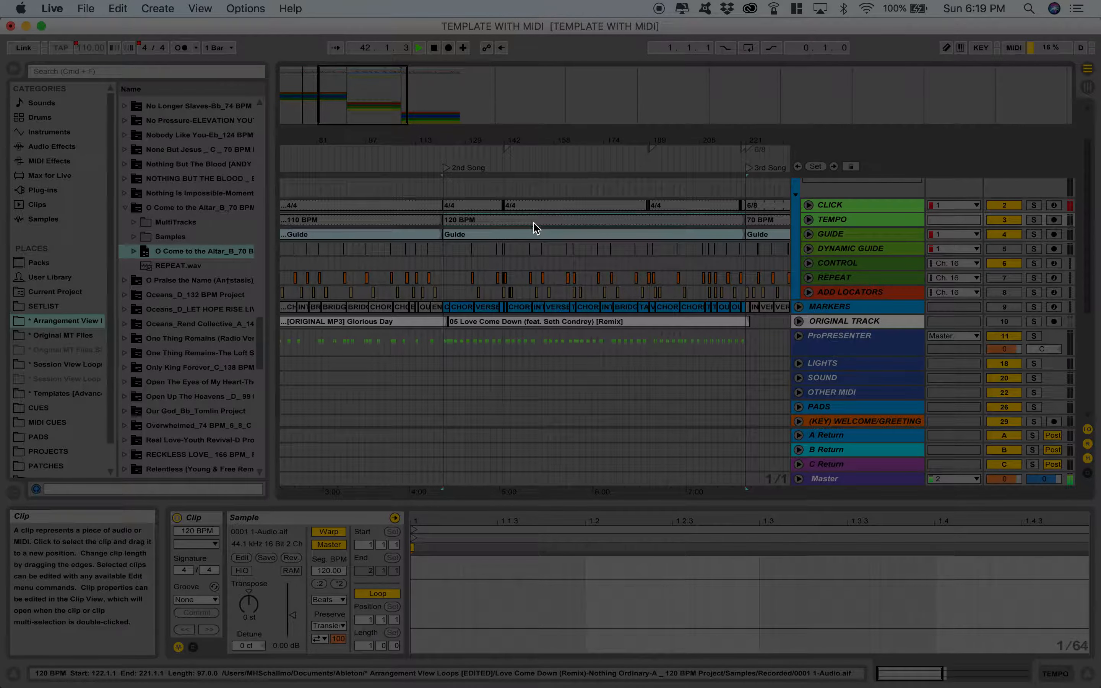
Unfold the A - Love Come Down group and examine the warp settings of its Drums and Synth Loop clips
{"action": "scroll", "coordinate": [563, 380], "scroll_direction": "down", "scroll_amount": 1}
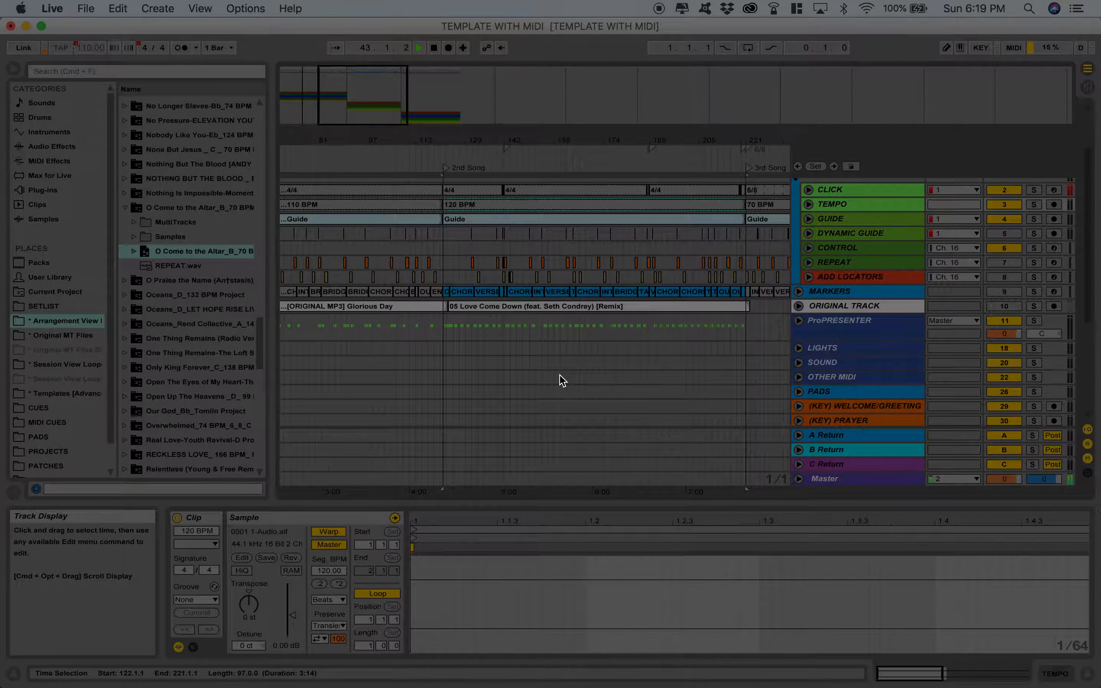
{"action": "scroll", "coordinate": [563, 381], "scroll_direction": "down", "scroll_amount": 10}
{"action": "left_click", "coordinate": [798, 353]}
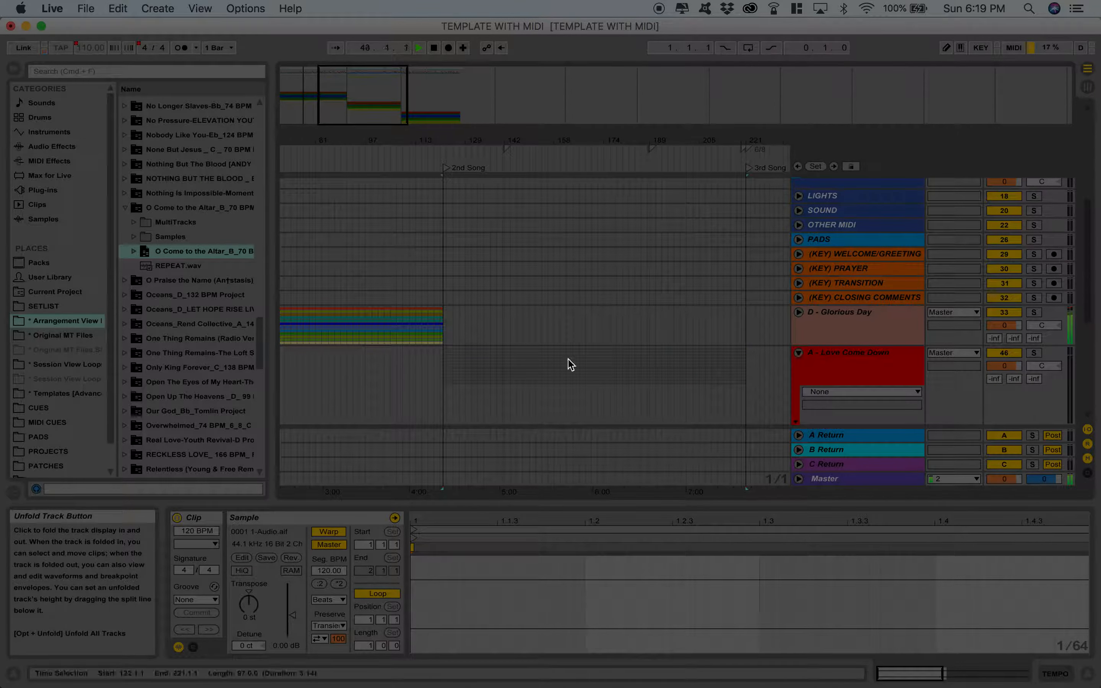
{"action": "scroll", "coordinate": [563, 370], "scroll_direction": "down", "scroll_amount": 9}
{"action": "left_click", "coordinate": [521, 296]}
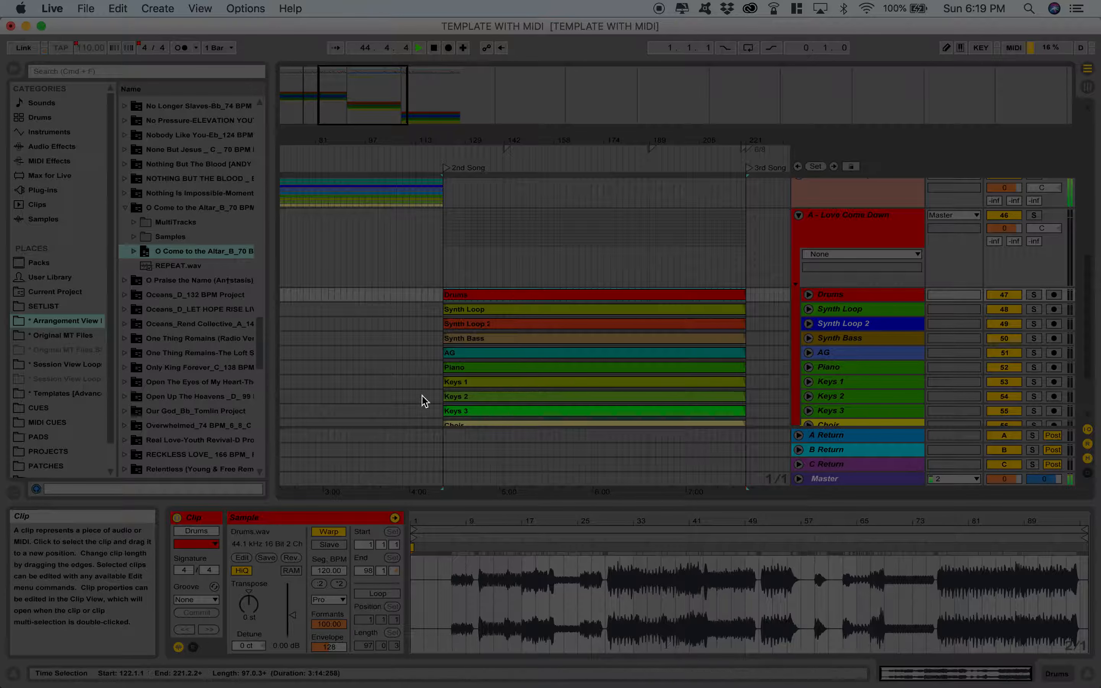
{"action": "left_click", "coordinate": [521, 309]}
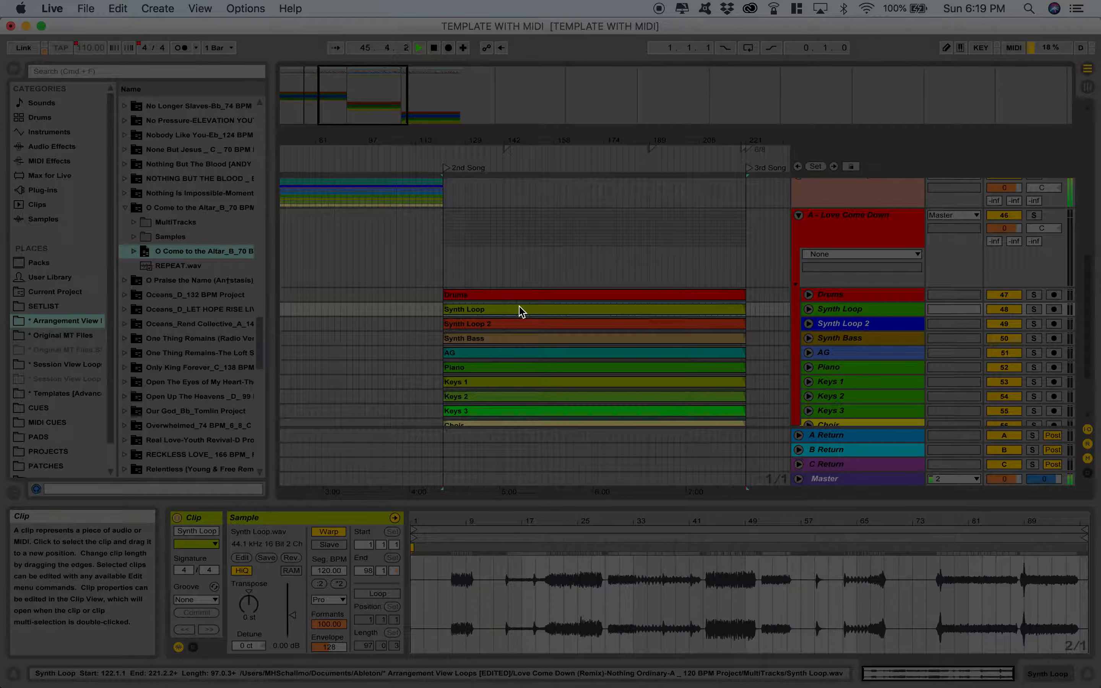
{"action": "scroll", "coordinate": [515, 298], "scroll_direction": "up", "scroll_amount": 15}
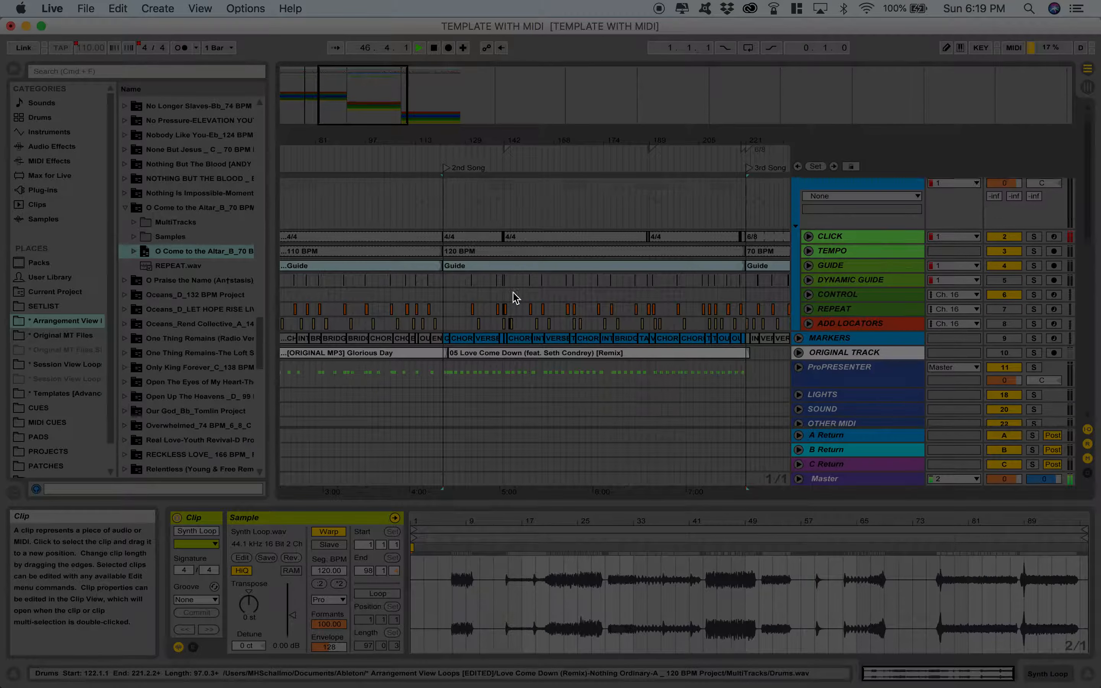
Select the 120 BPM tempo clip and play from the start of the 2nd Song to check the set's tempo
{"action": "scroll", "coordinate": [515, 298], "scroll_direction": "up", "scroll_amount": 2}
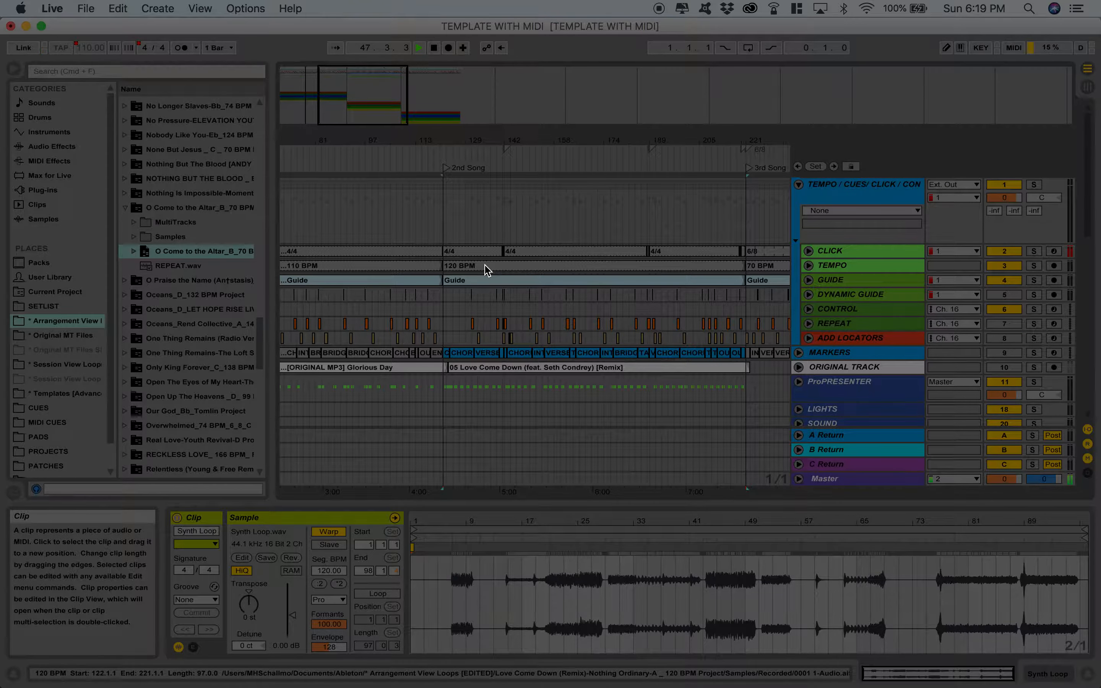
{"action": "left_click", "coordinate": [486, 270]}
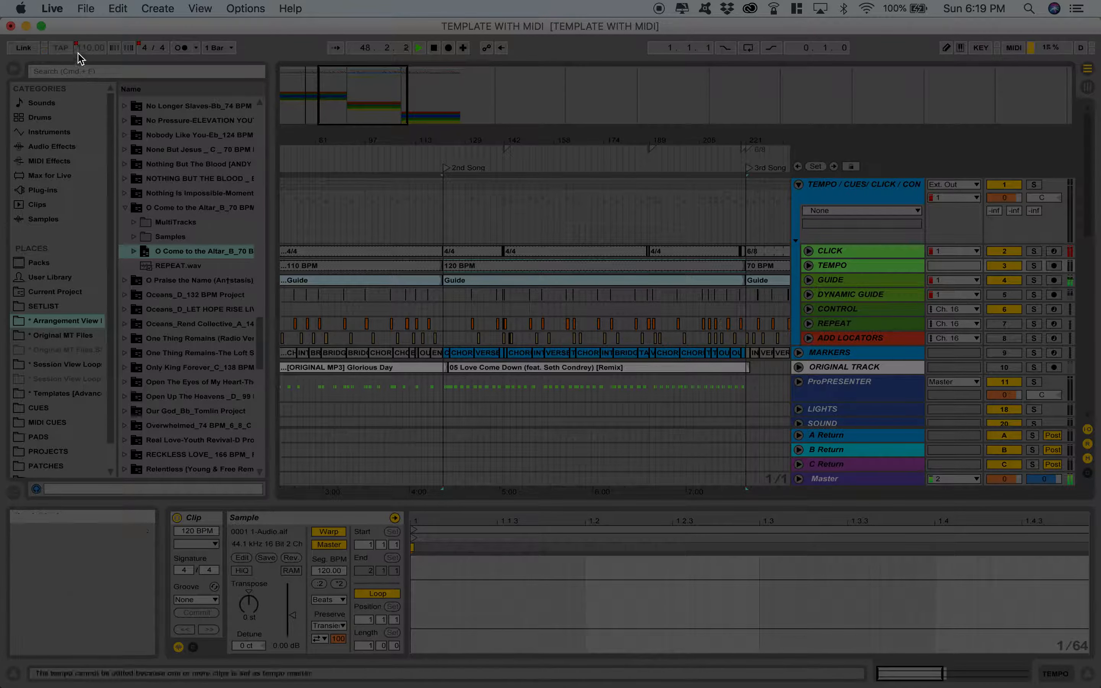
{"action": "left_click", "coordinate": [434, 160]}
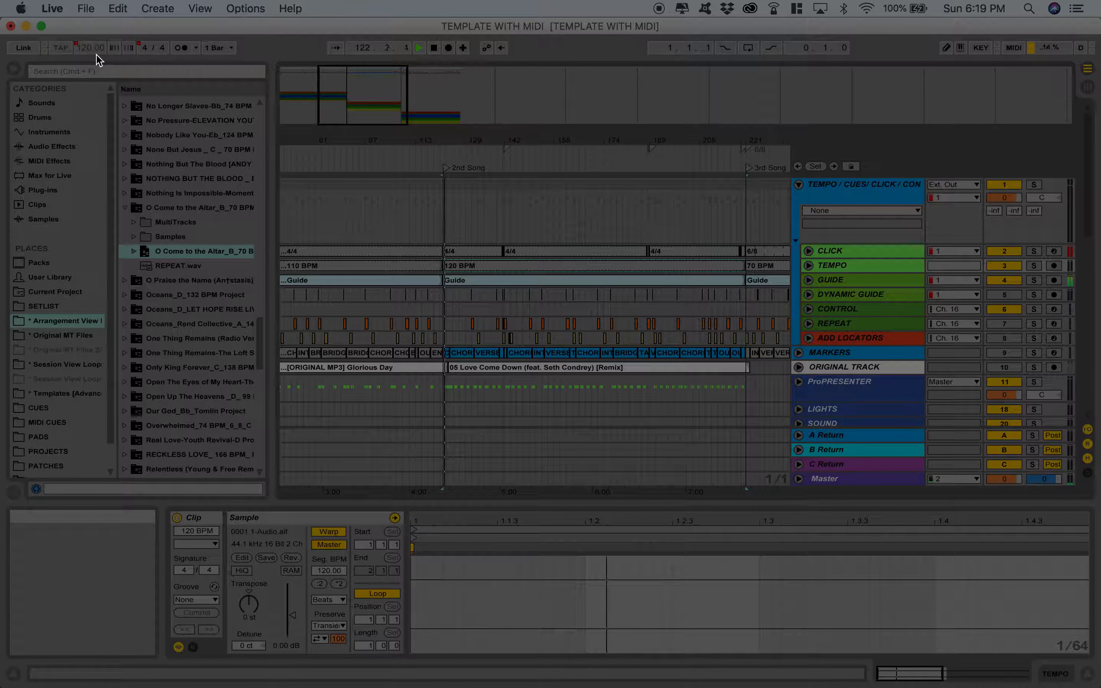
Set the 3rd Song's 70 BPM tempo clip to tempo Master
{"action": "scroll", "coordinate": [622, 289], "scroll_direction": "right", "scroll_amount": 10}
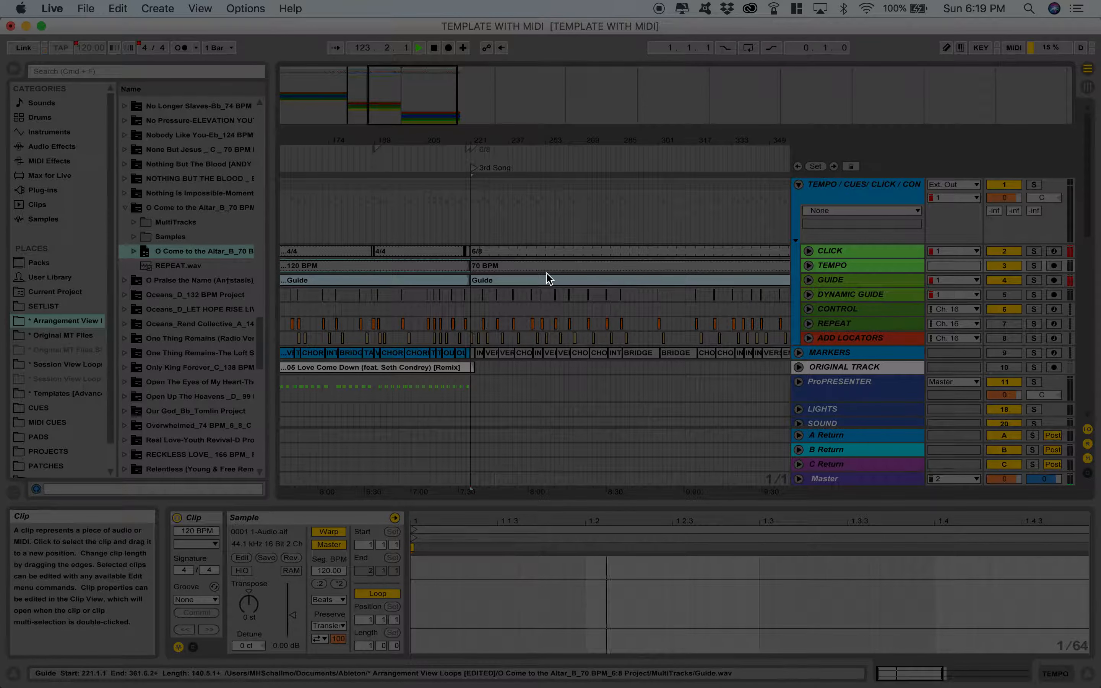
{"action": "left_click", "coordinate": [538, 268]}
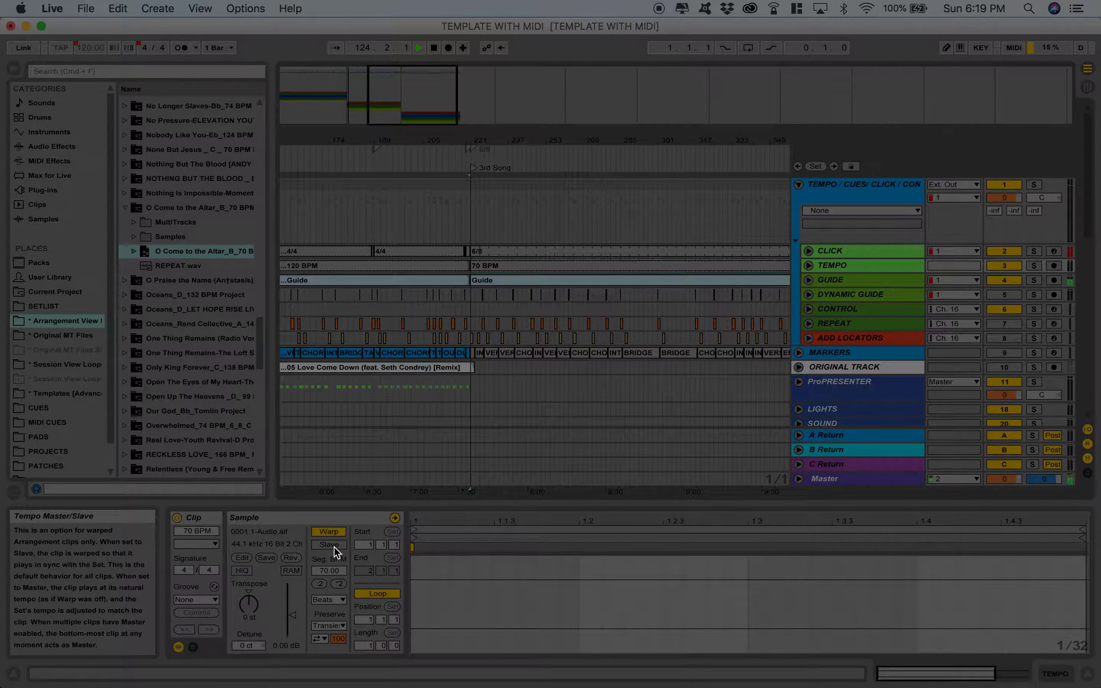
{"action": "scroll", "coordinate": [610, 368], "scroll_direction": "right", "scroll_amount": 5}
{"action": "scroll", "coordinate": [610, 368], "scroll_direction": "down", "scroll_amount": 1}
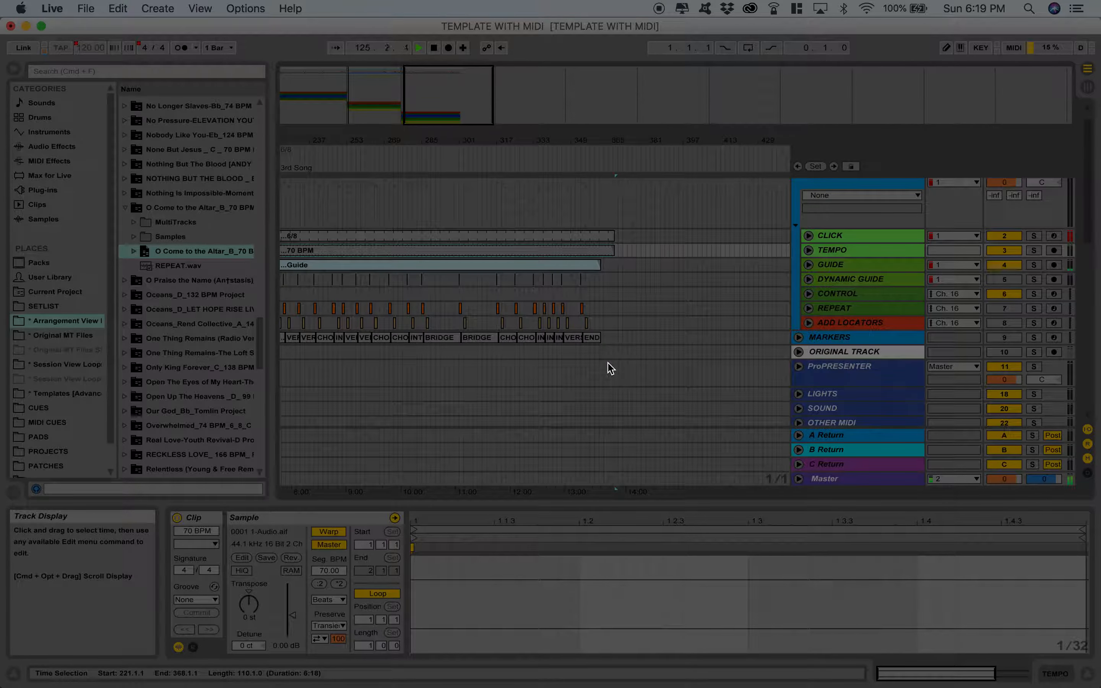
Switch the ORIGINAL TRACK on and back off during playback
{"action": "left_click_drag", "start_coordinate": [442, 105], "coordinate": [457, 68]}
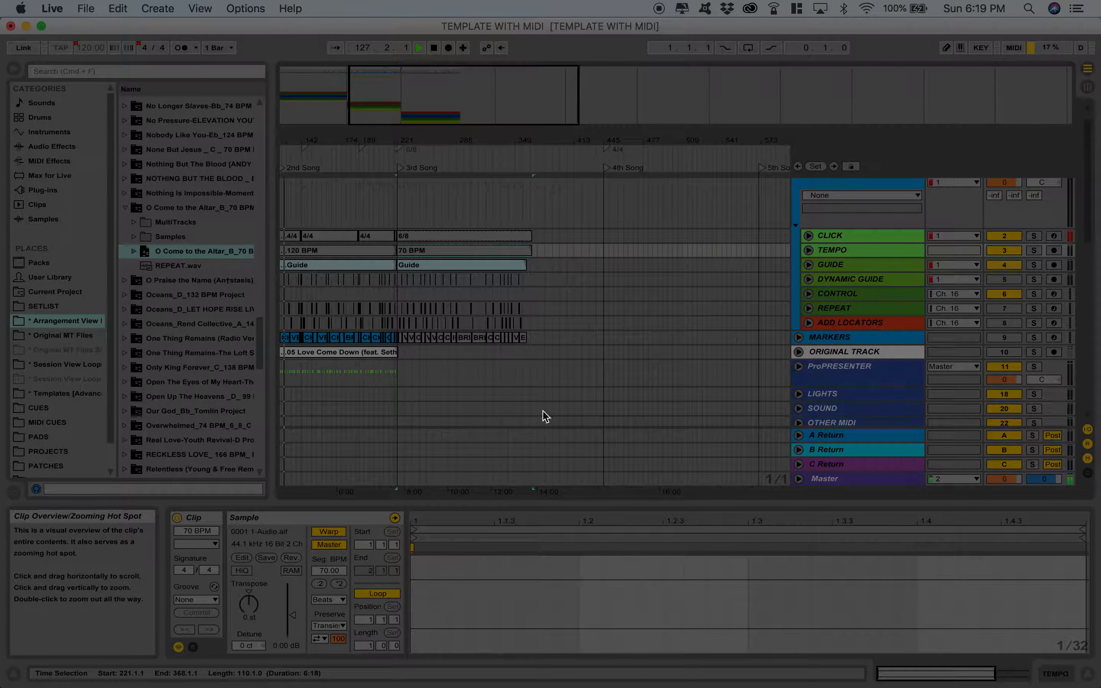
{"action": "scroll", "coordinate": [546, 416], "scroll_direction": "left", "scroll_amount": 5}
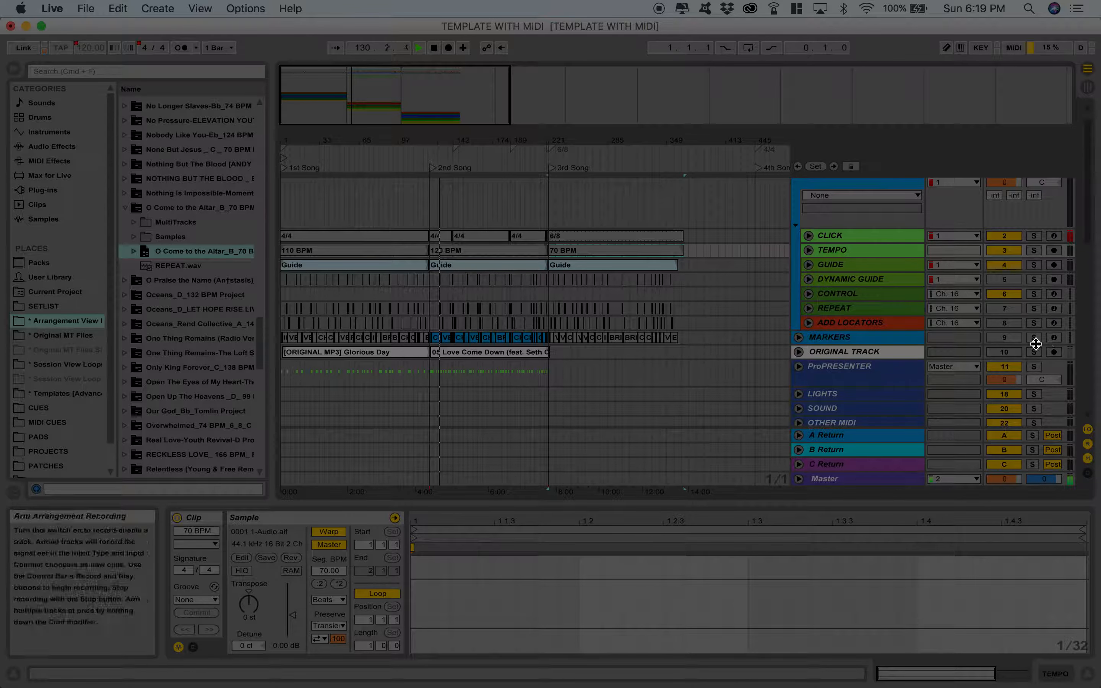
{"action": "left_click", "coordinate": [1007, 353]}
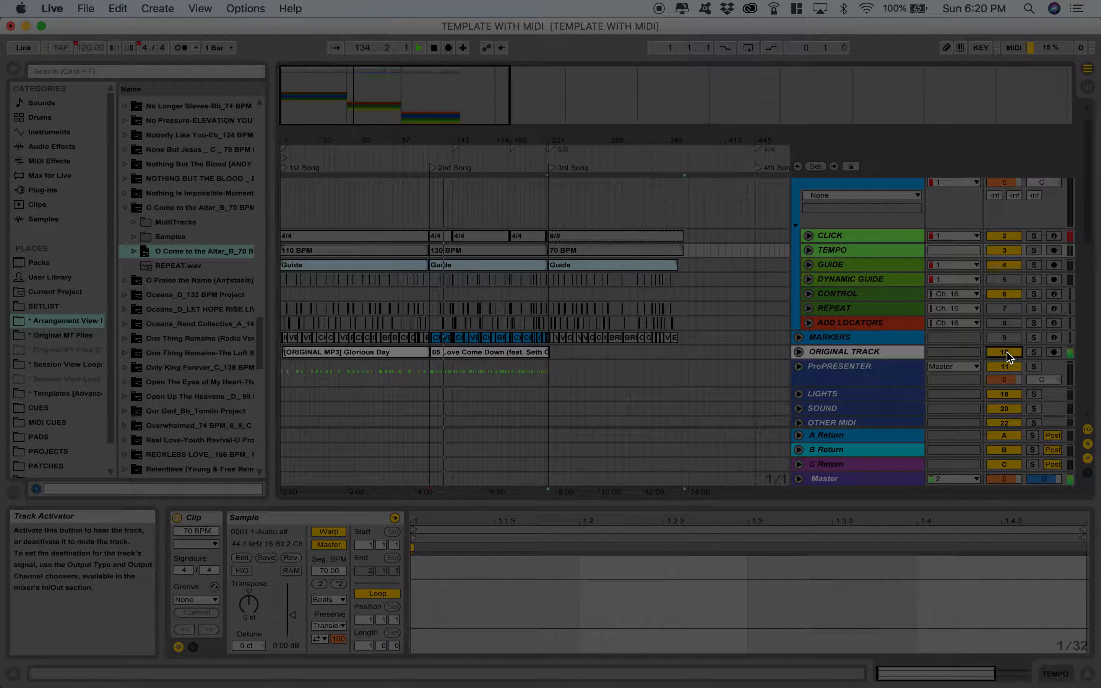
Zoom the arrangement in around the 2nd Song and hide the browser to widen the view
{"action": "scroll", "coordinate": [756, 330], "scroll_direction": "down", "scroll_amount": 5}
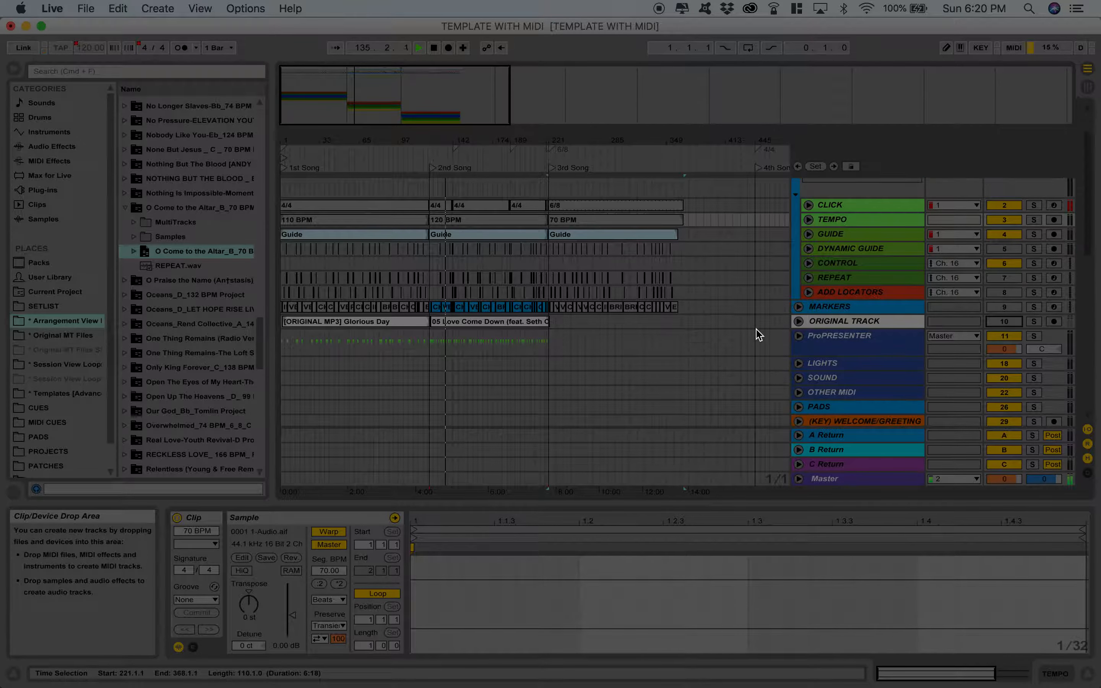
{"action": "scroll", "coordinate": [756, 329], "scroll_direction": "up", "scroll_amount": 2}
{"action": "scroll", "coordinate": [756, 330], "scroll_direction": "up", "scroll_amount": 3}
{"action": "scroll", "coordinate": [709, 355], "scroll_direction": "down", "scroll_amount": 3}
{"action": "scroll", "coordinate": [708, 357], "scroll_direction": "up", "scroll_amount": 3}
{"action": "left_click_drag", "start_coordinate": [361, 106], "coordinate": [361, 155]}
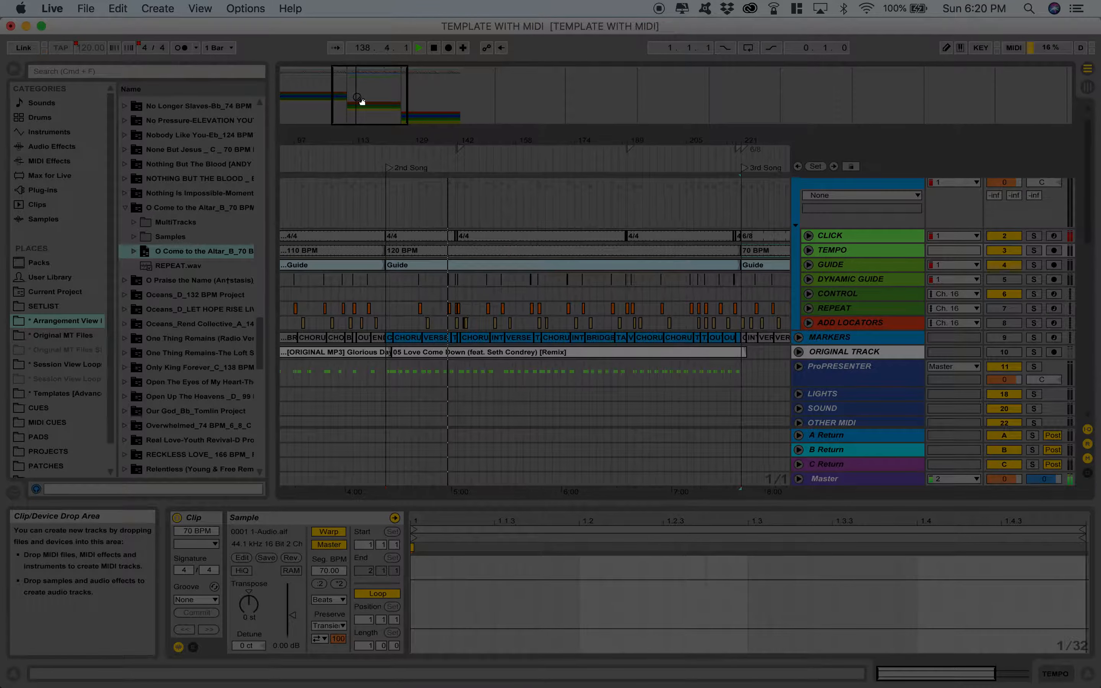
{"action": "left_click", "coordinate": [14, 69]}
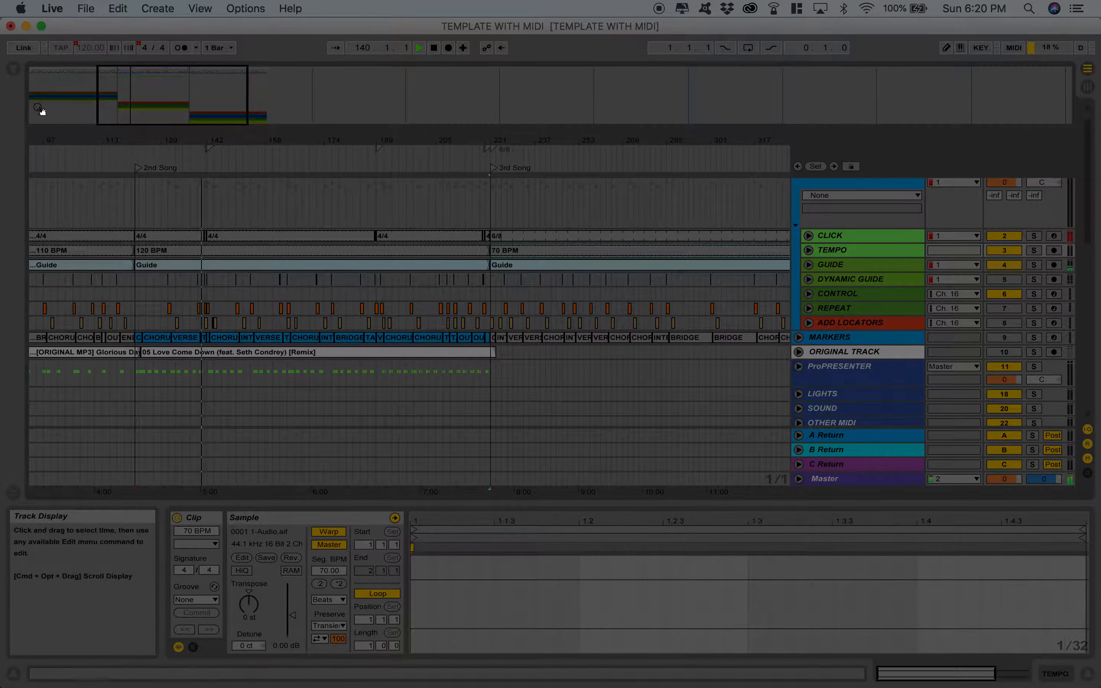
Zoom the arrangement in on the 2nd Song around bars 135 to 176 and unfold the GUIDE track
{"action": "left_click", "coordinate": [14, 69]}
{"action": "left_click", "coordinate": [13, 69]}
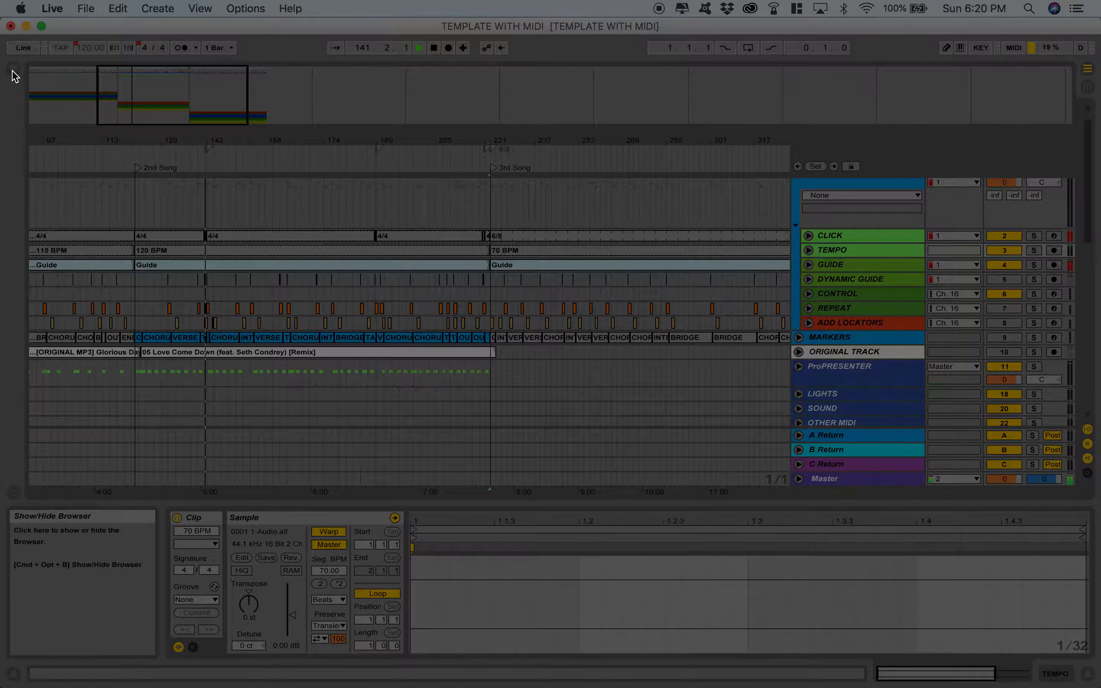
{"action": "scroll", "coordinate": [177, 228], "scroll_direction": "down", "scroll_amount": 2}
{"action": "scroll", "coordinate": [174, 227], "scroll_direction": "down", "scroll_amount": 2}
{"action": "scroll", "coordinate": [174, 227], "scroll_direction": "right", "scroll_amount": 3}
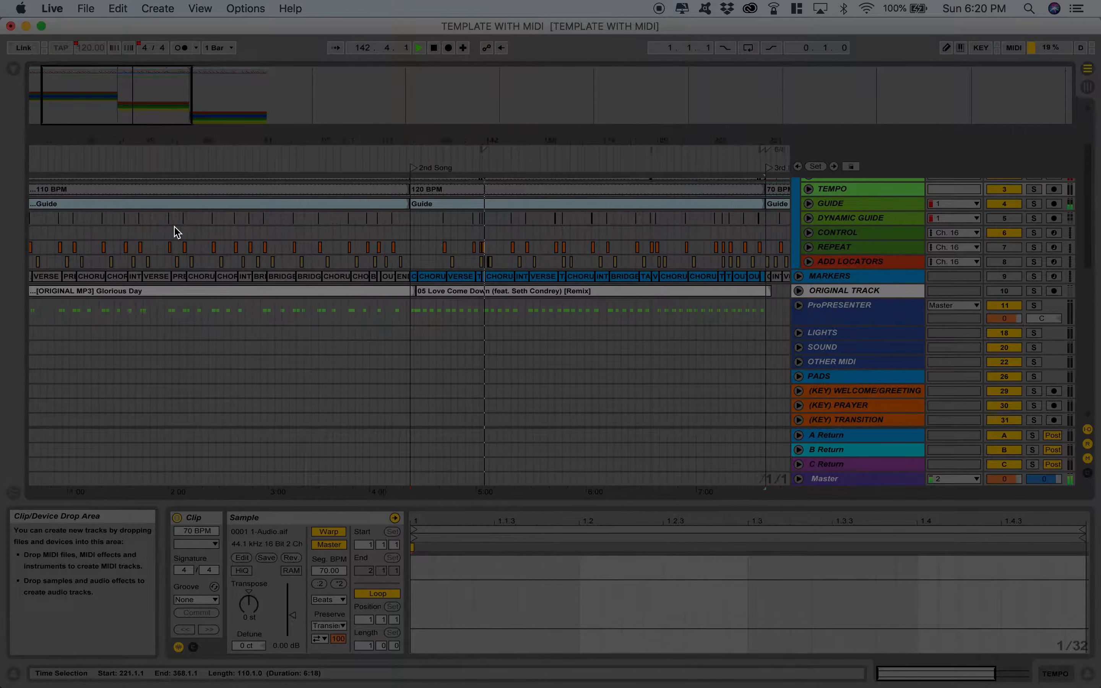
{"action": "scroll", "coordinate": [175, 227], "scroll_direction": "up", "scroll_amount": 4}
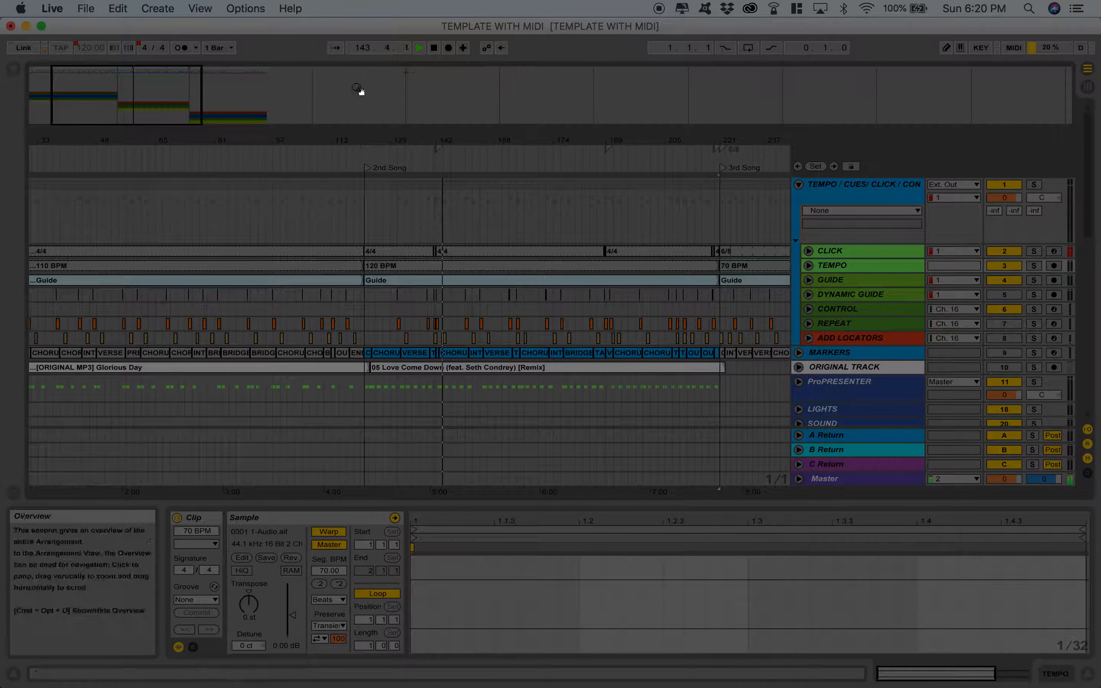
{"action": "left_click_drag", "start_coordinate": [146, 78], "coordinate": [148, 141]}
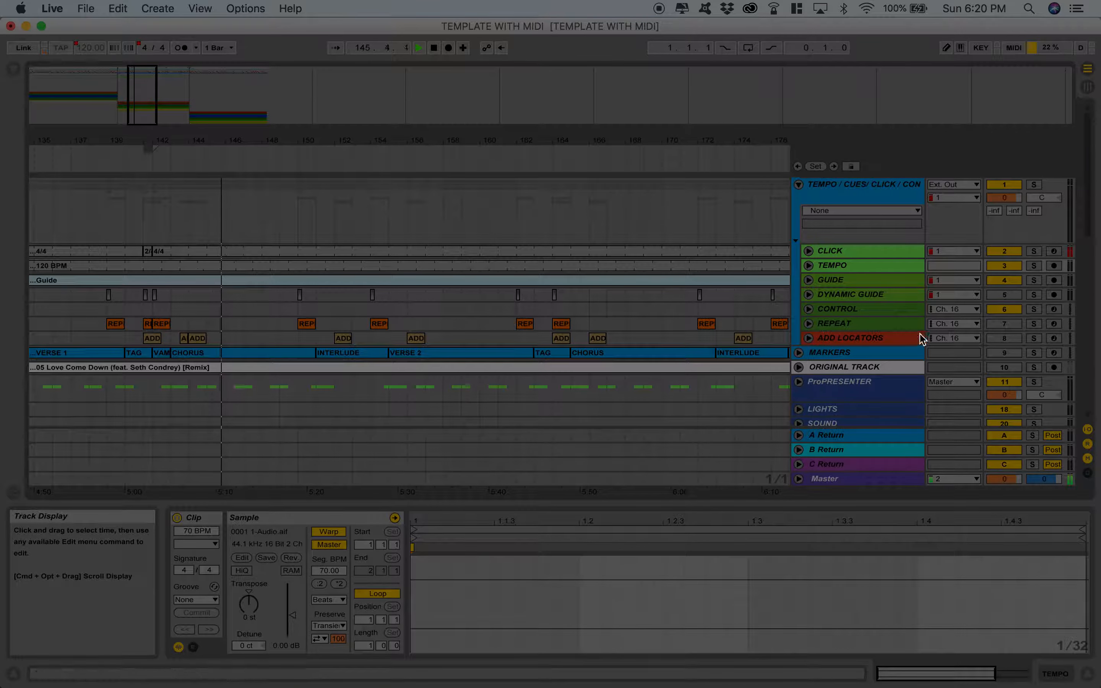
{"action": "left_click", "coordinate": [808, 280]}
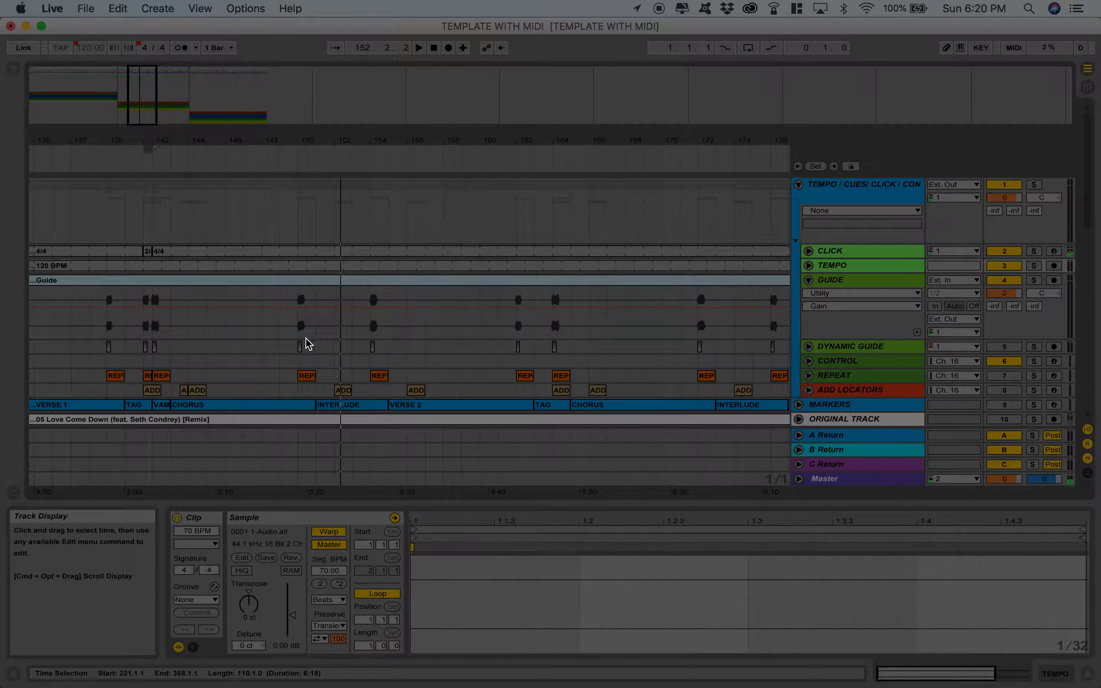
Delete the CHORUS marker clip that starts at bar 143 on the MARKERS track
{"action": "left_click", "coordinate": [198, 405]}
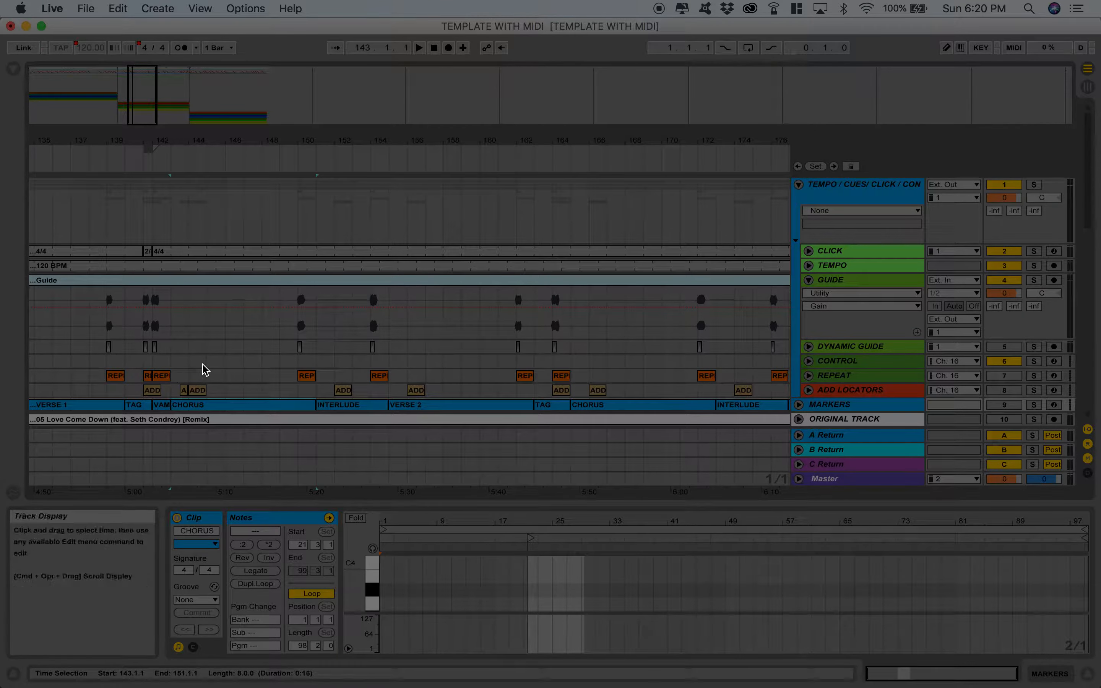
{"action": "left_click", "coordinate": [285, 407], "text": "shift"}
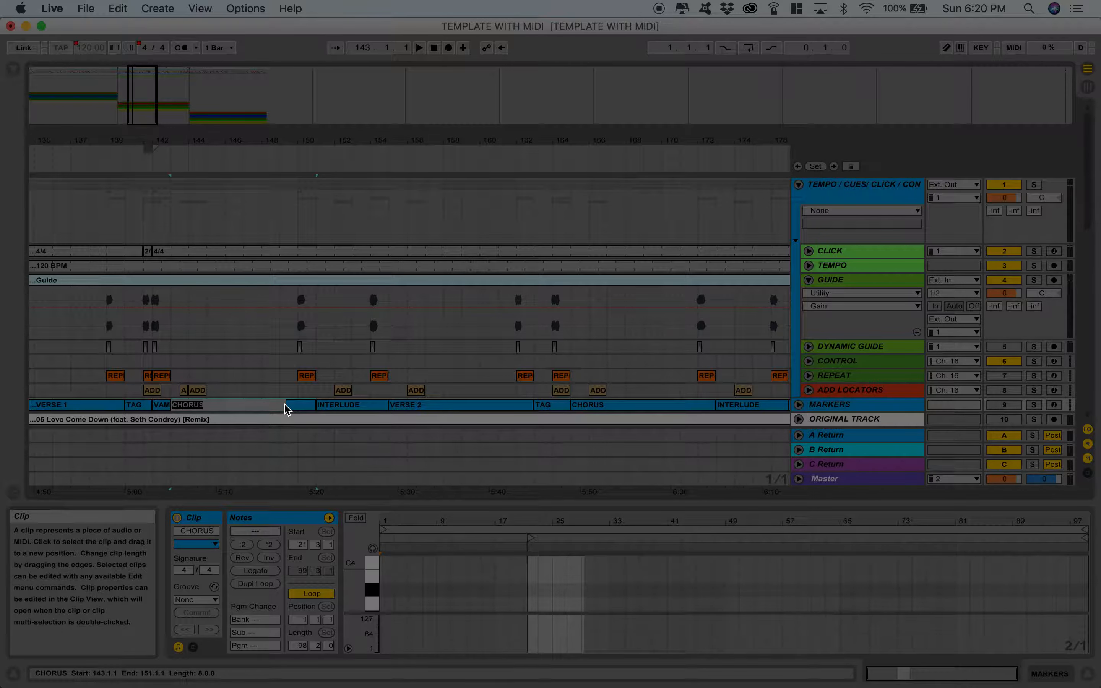
{"action": "left_click", "coordinate": [255, 369]}
{"action": "left_click", "coordinate": [229, 407]}
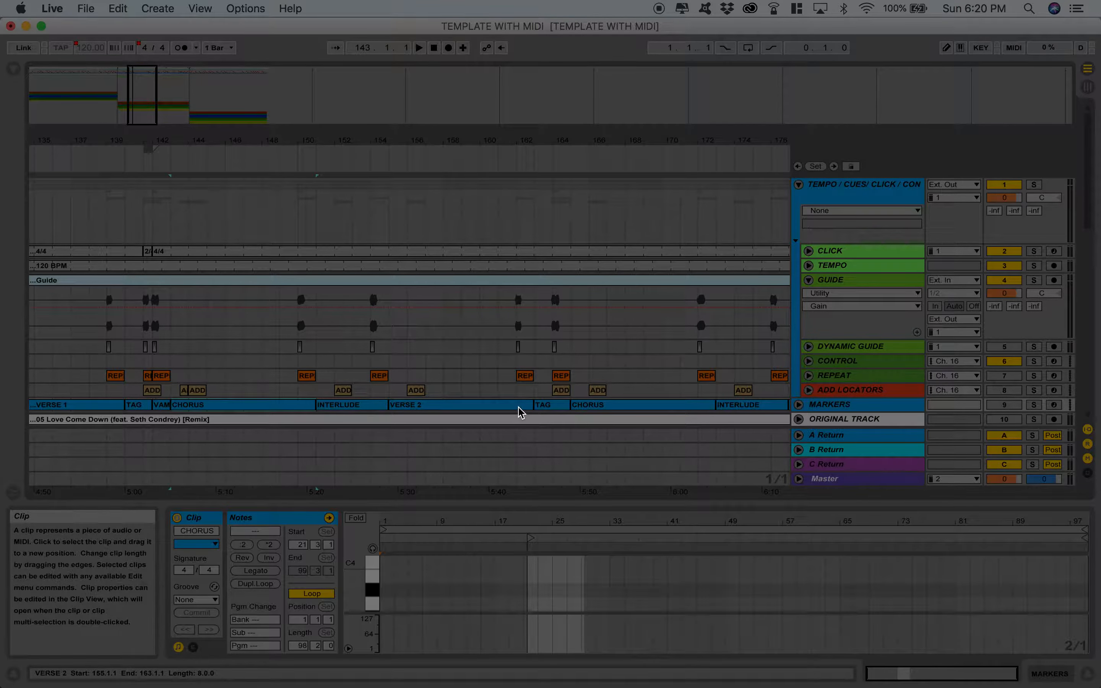
{"action": "left_click", "coordinate": [297, 410]}
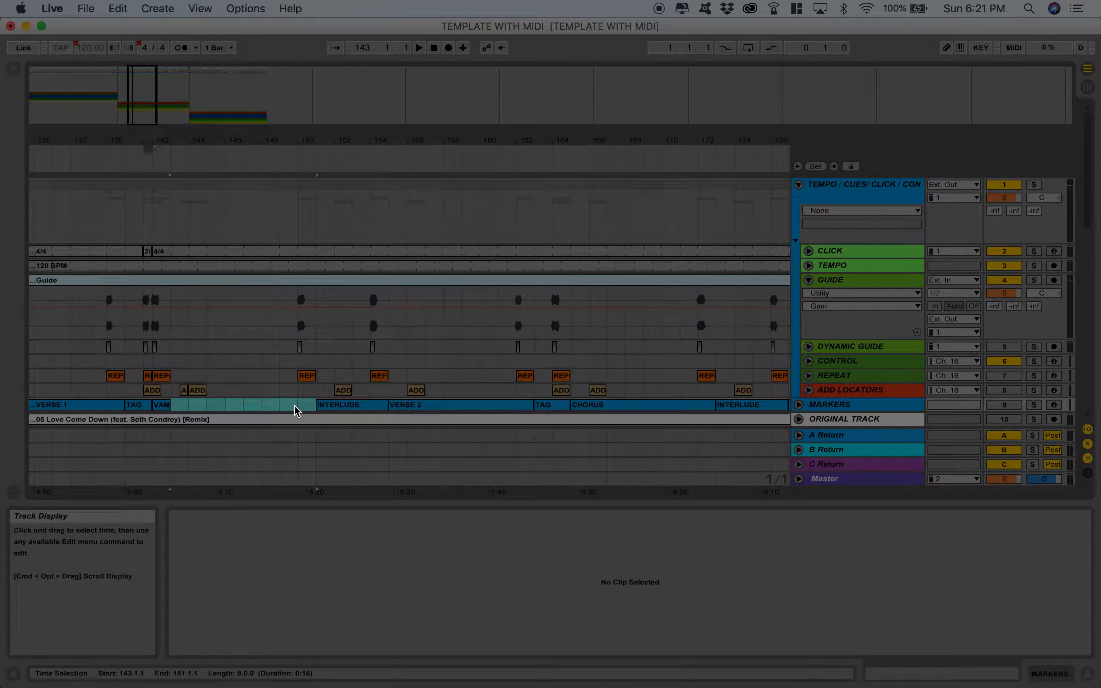
Insert an empty MIDI clip over bars 143 to 151 on the MARKERS track and rename it CHORUS
{"action": "left_click", "coordinate": [251, 363]}
{"action": "left_click_drag", "start_coordinate": [176, 406], "coordinate": [311, 375]}
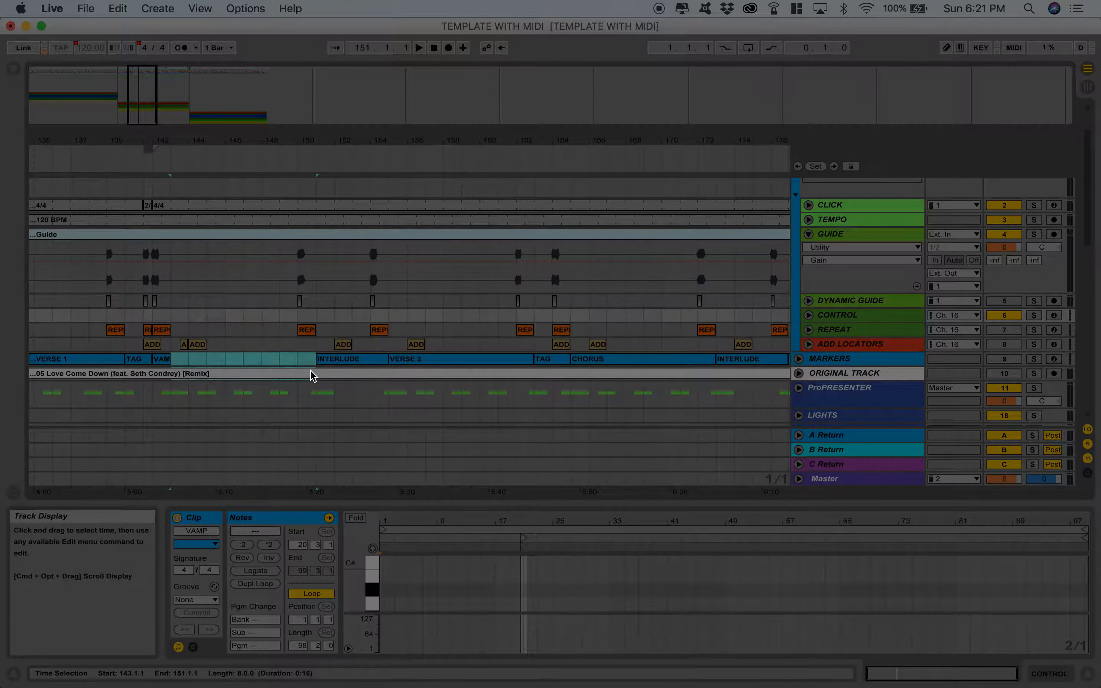
{"action": "right_click", "coordinate": [288, 361]}
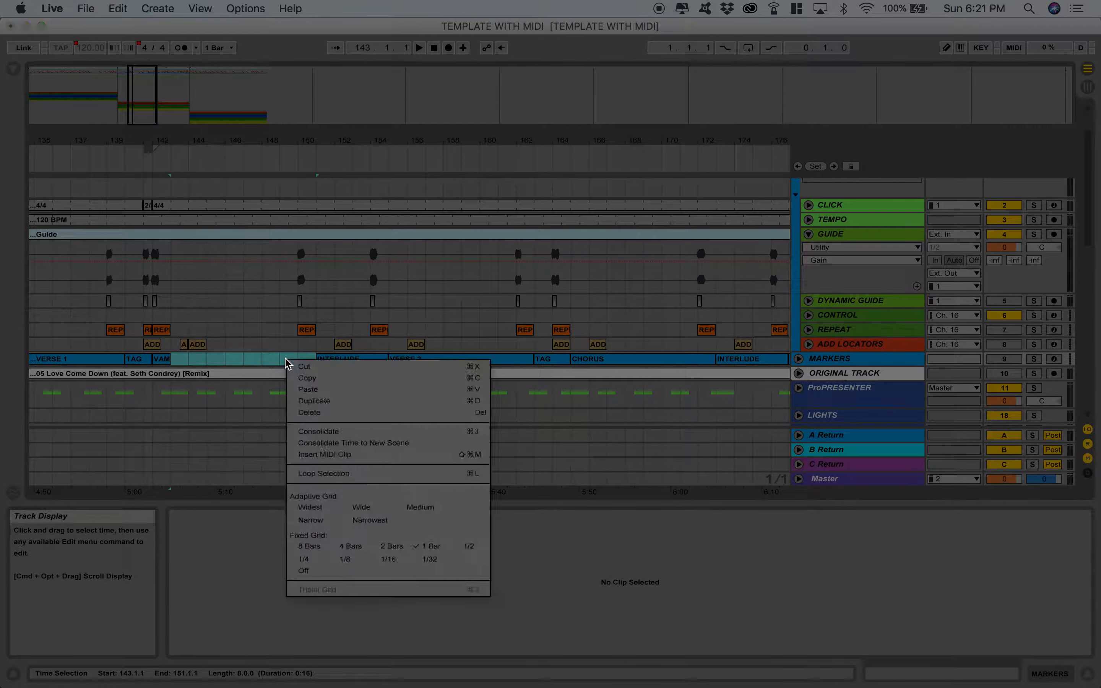
{"action": "left_click", "coordinate": [336, 455]}
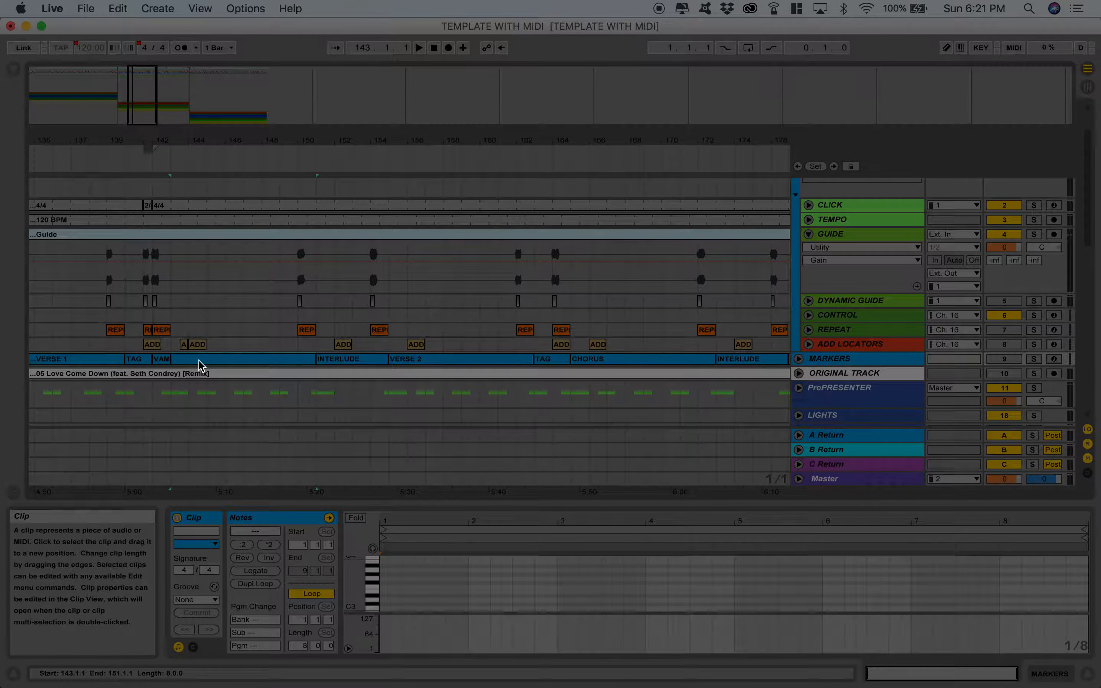
{"action": "key", "text": "super+r"}
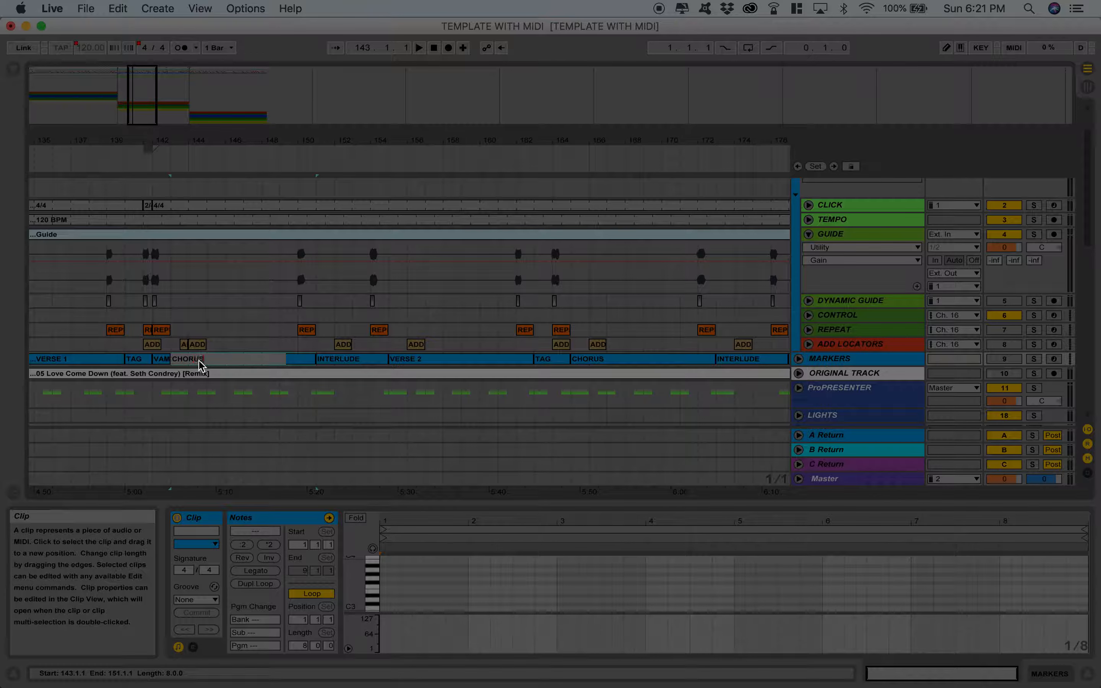
{"action": "key", "text": "Return"}
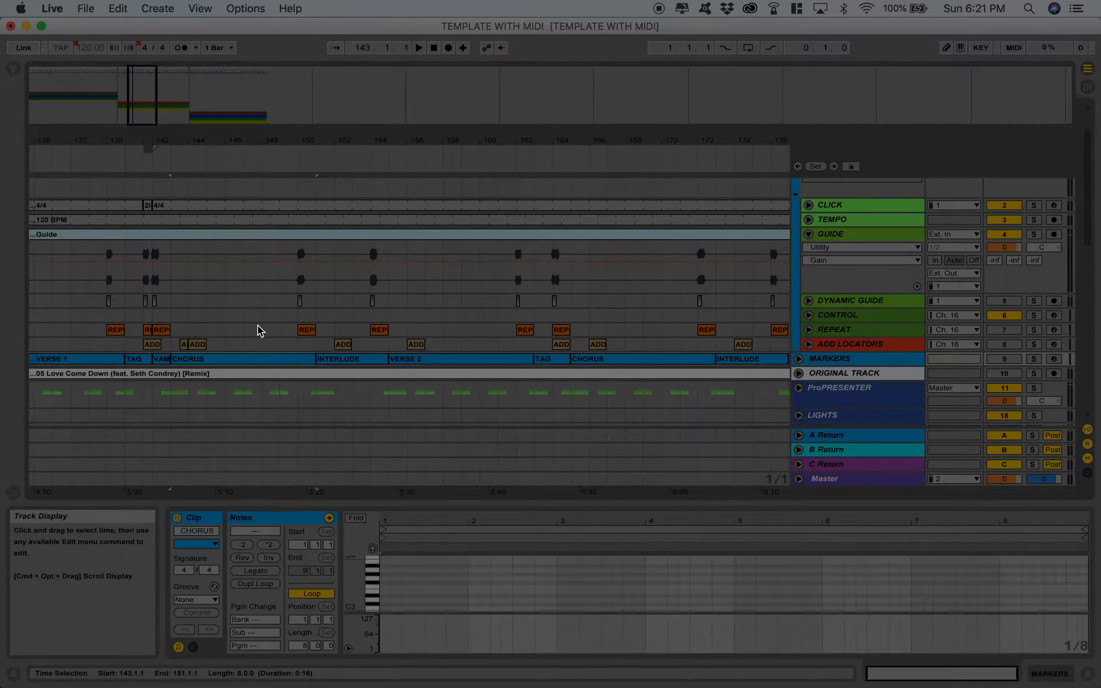
Hide the clip detail view to make room for more arrangement tracks
{"action": "scroll", "coordinate": [260, 330], "scroll_direction": "down", "scroll_amount": 5}
{"action": "scroll", "coordinate": [260, 331], "scroll_direction": "left", "scroll_amount": 2}
{"action": "left_click", "coordinate": [285, 272]}
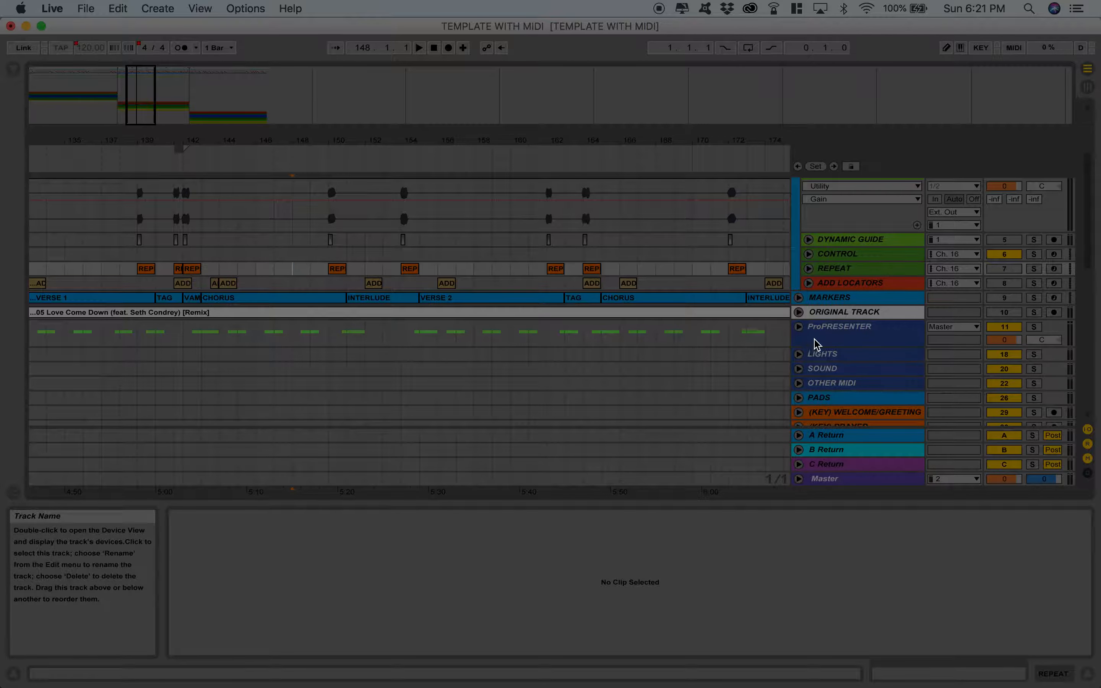
{"action": "scroll", "coordinate": [768, 355], "scroll_direction": "down", "scroll_amount": 3}
{"action": "scroll", "coordinate": [780, 358], "scroll_direction": "up", "scroll_amount": 10}
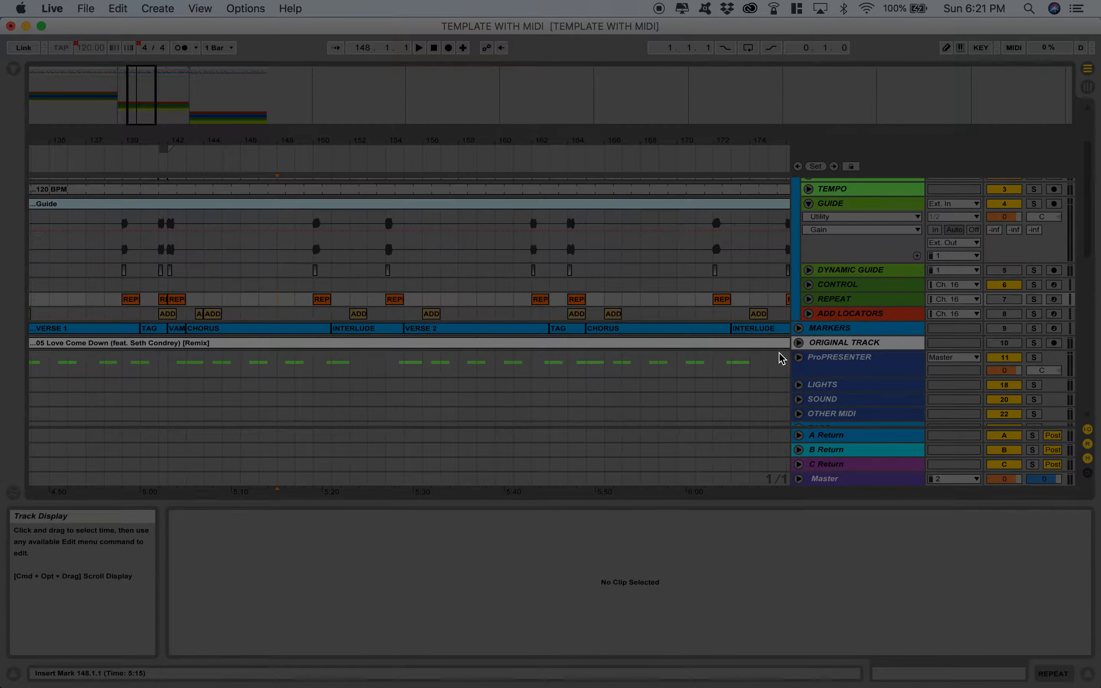
{"action": "left_click", "coordinate": [1088, 674]}
{"action": "scroll", "coordinate": [679, 485], "scroll_direction": "up", "scroll_amount": 2}
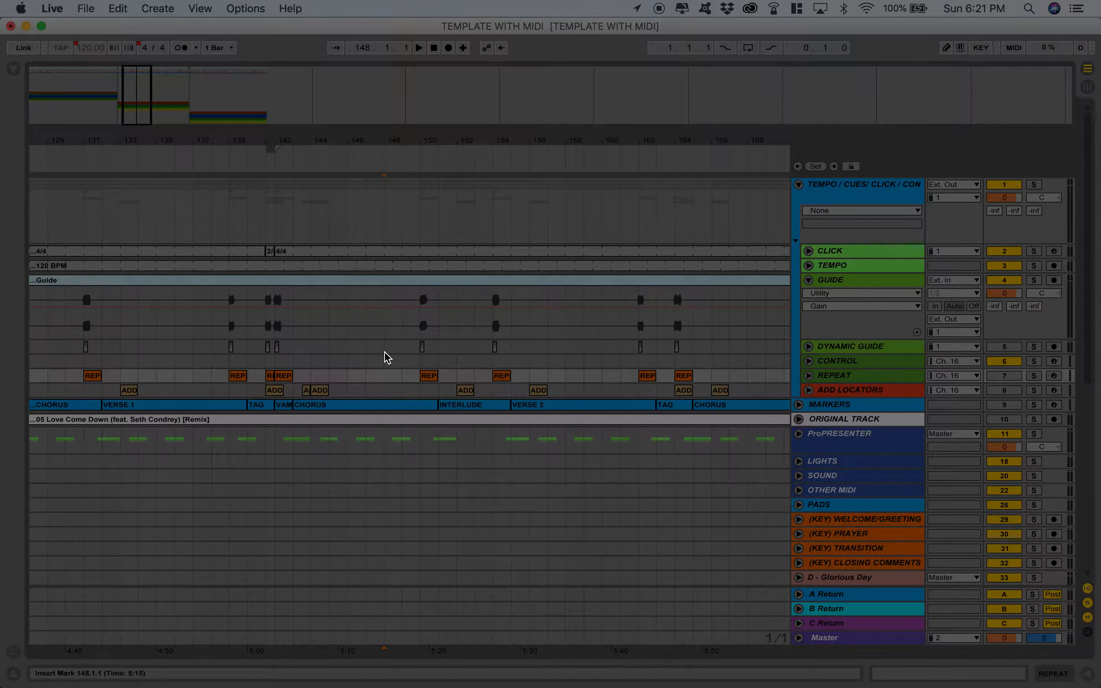
Add locators at bars 143 and 151, at the starts of the CHORUS and INTERLUDE markers
{"action": "left_click", "coordinate": [324, 407]}
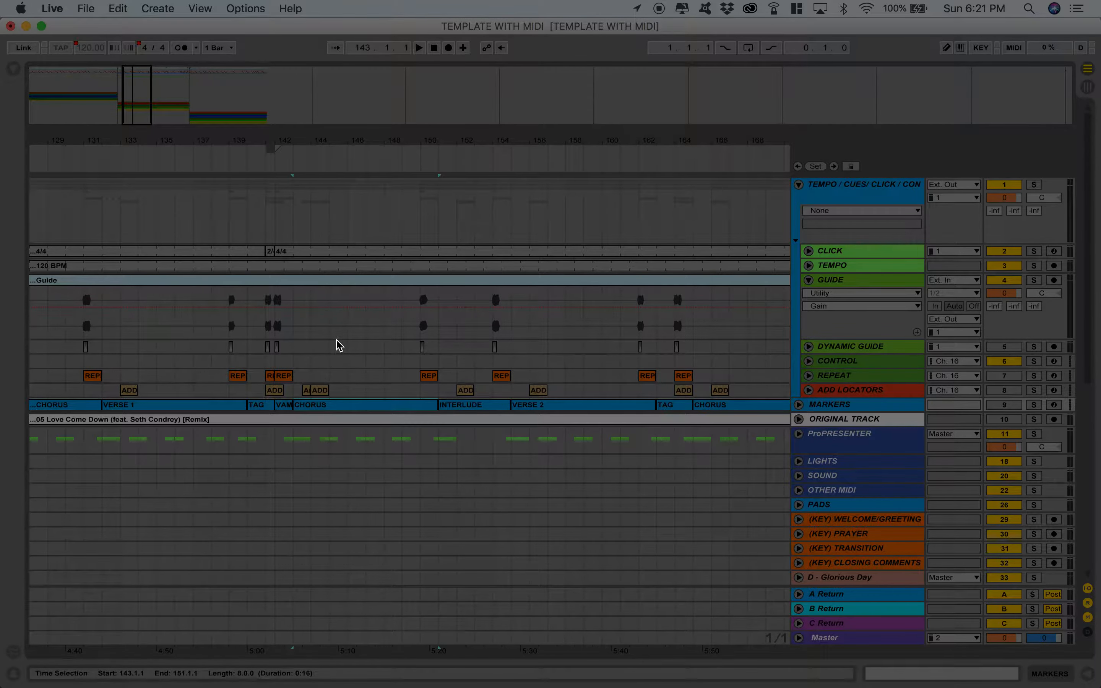
{"action": "scroll", "coordinate": [339, 345], "scroll_direction": "left", "scroll_amount": 2}
{"action": "scroll", "coordinate": [322, 398], "scroll_direction": "down", "scroll_amount": 1}
{"action": "scroll", "coordinate": [323, 369], "scroll_direction": "left", "scroll_amount": 4}
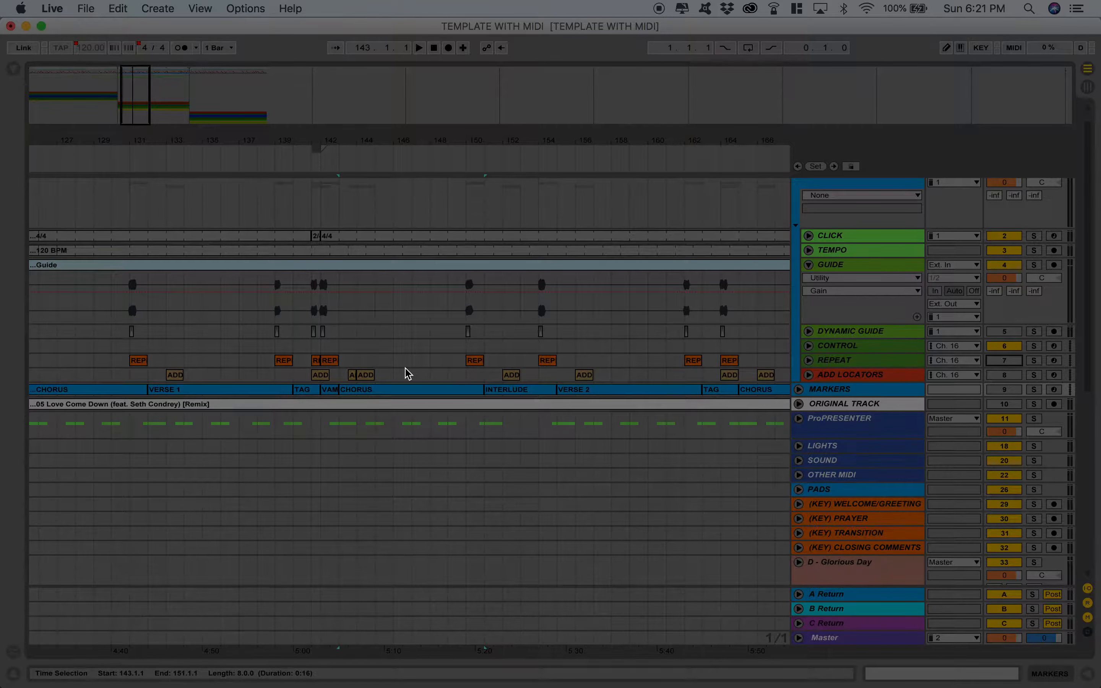
{"action": "left_click", "coordinate": [342, 349]}
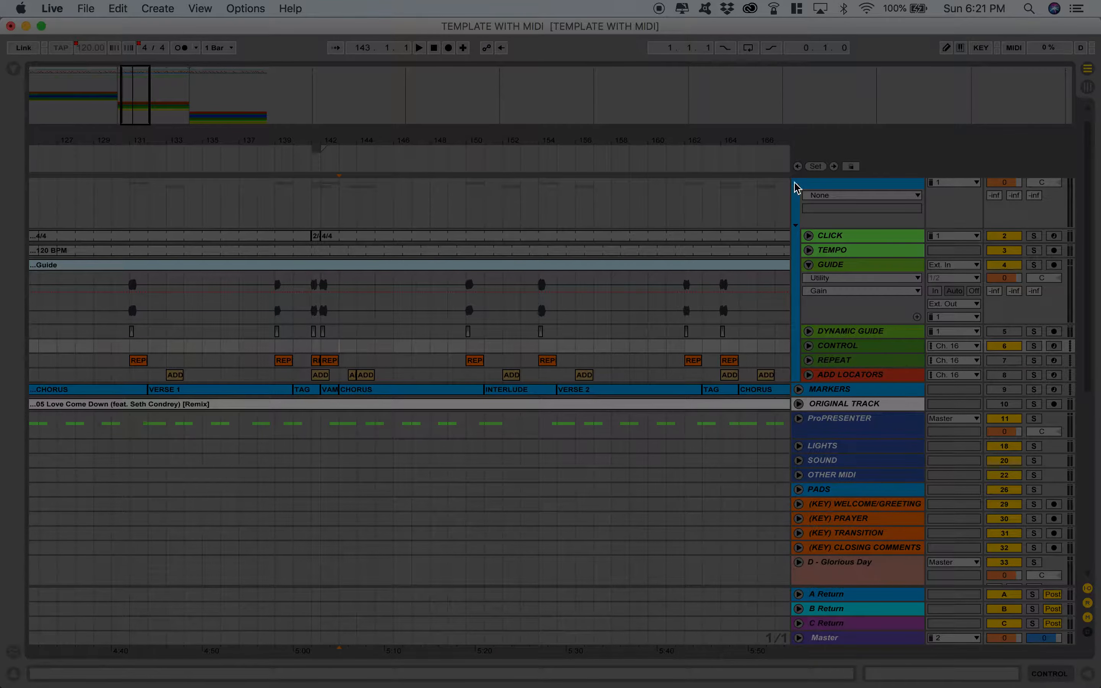
{"action": "left_click", "coordinate": [483, 379]}
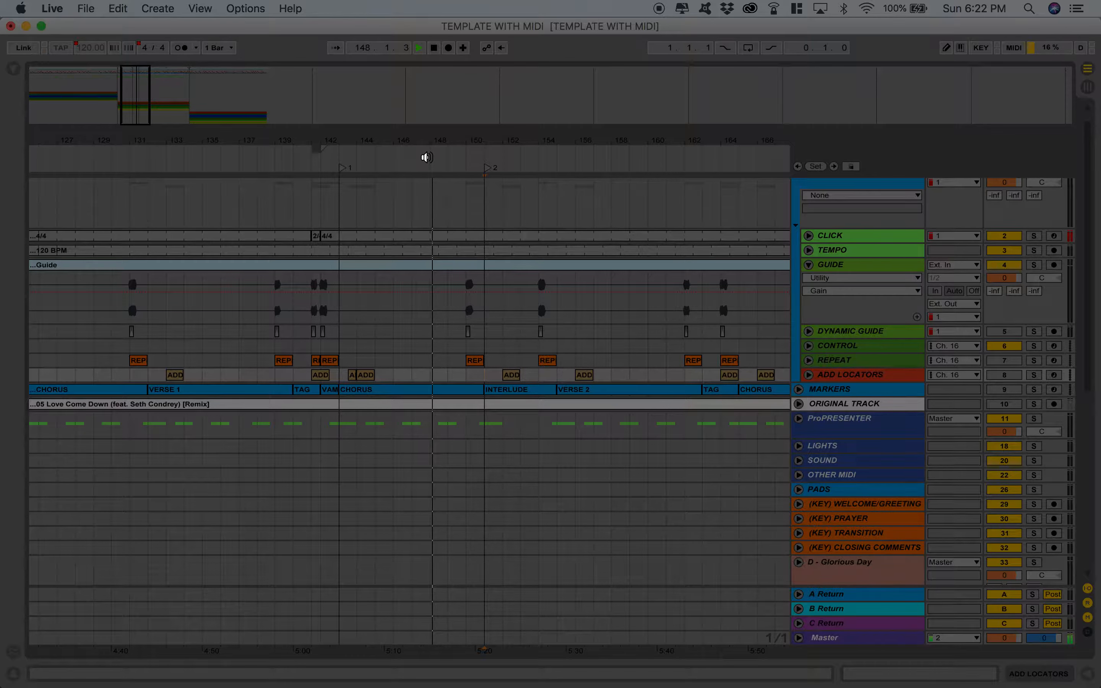
Test the section repeat with GUIDE off and DYNAMIC GUIDE and REPEAT on, and relaunch playback from locator 1
{"action": "left_click", "coordinate": [1004, 265]}
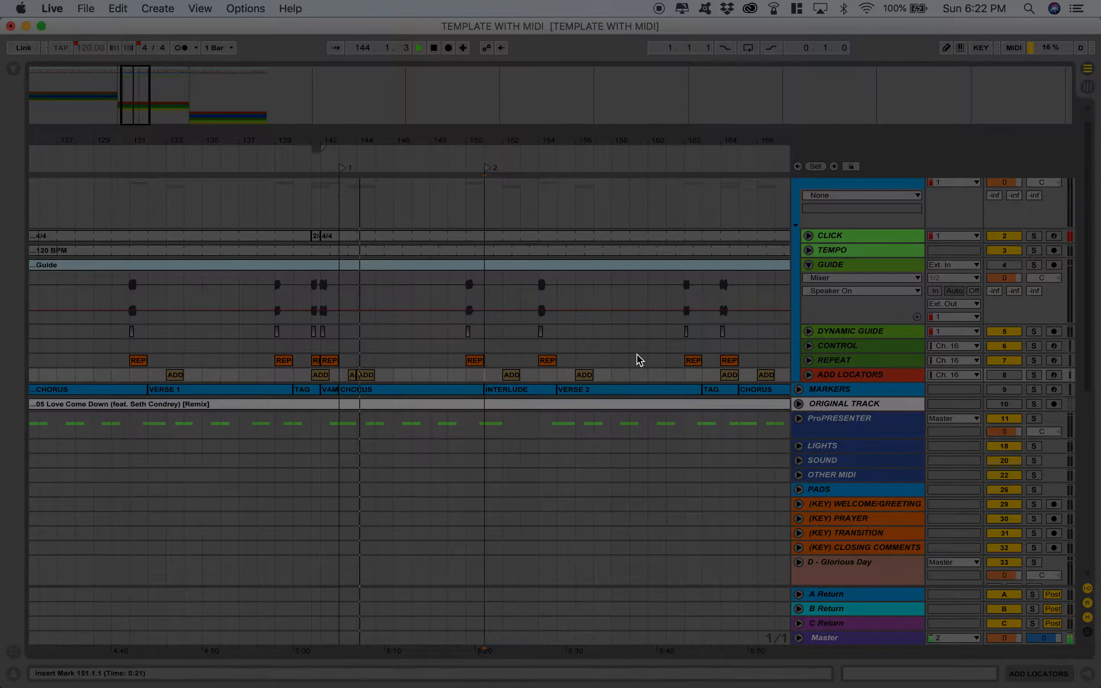
{"action": "left_click", "coordinate": [808, 330]}
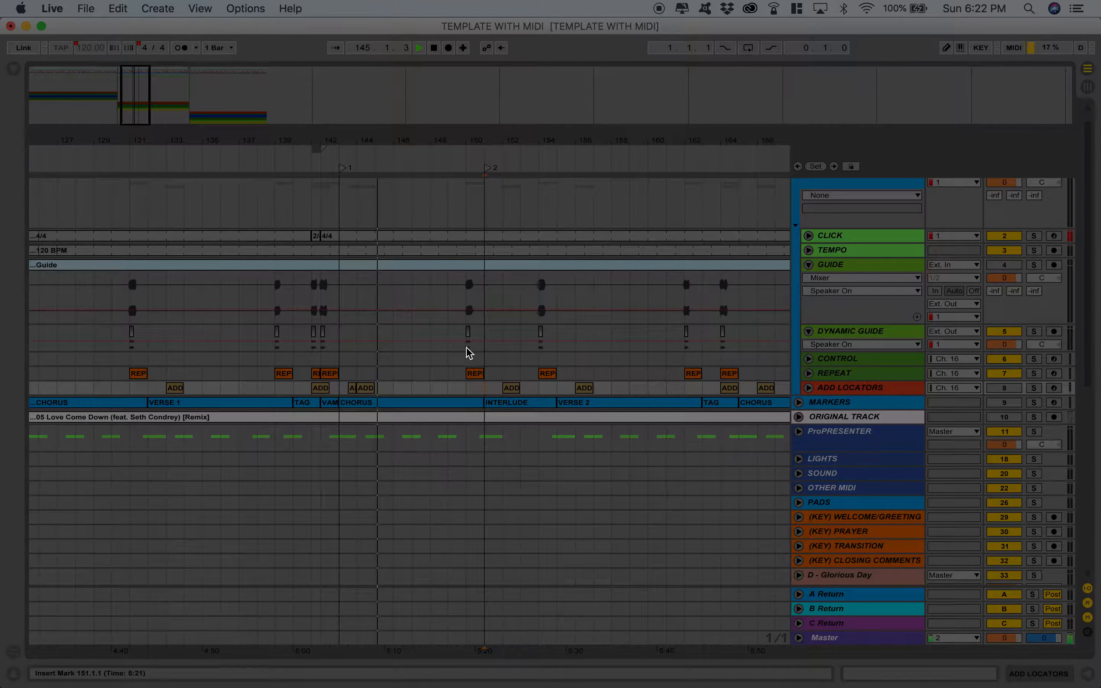
{"action": "left_click", "coordinate": [808, 331]}
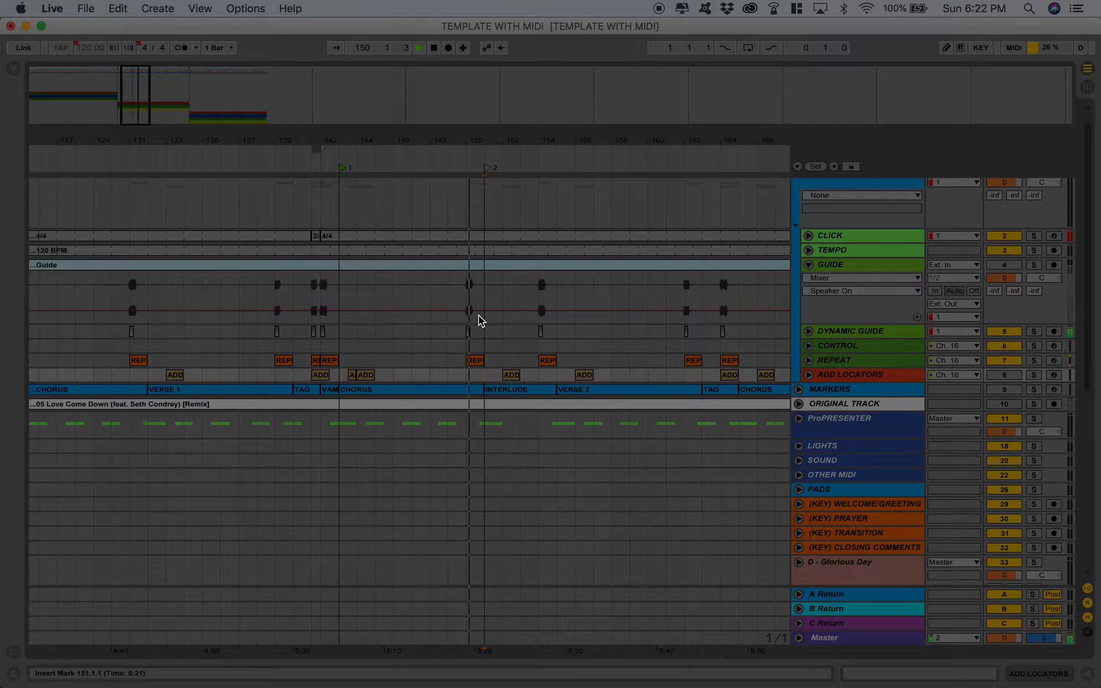
{"action": "left_click", "coordinate": [343, 169]}
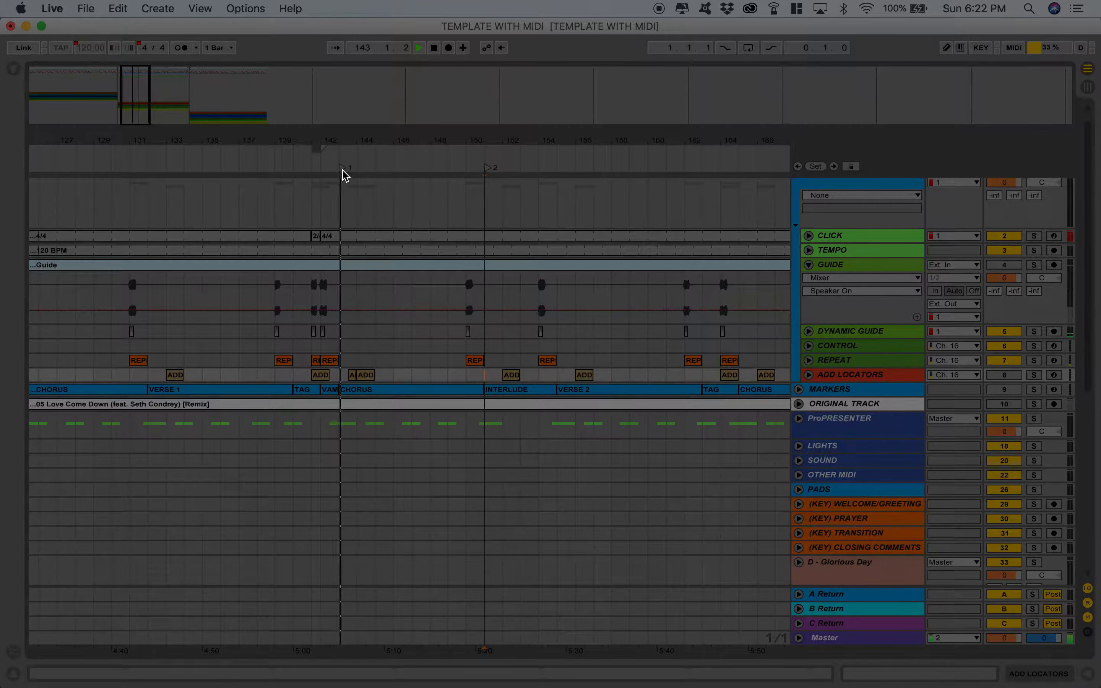
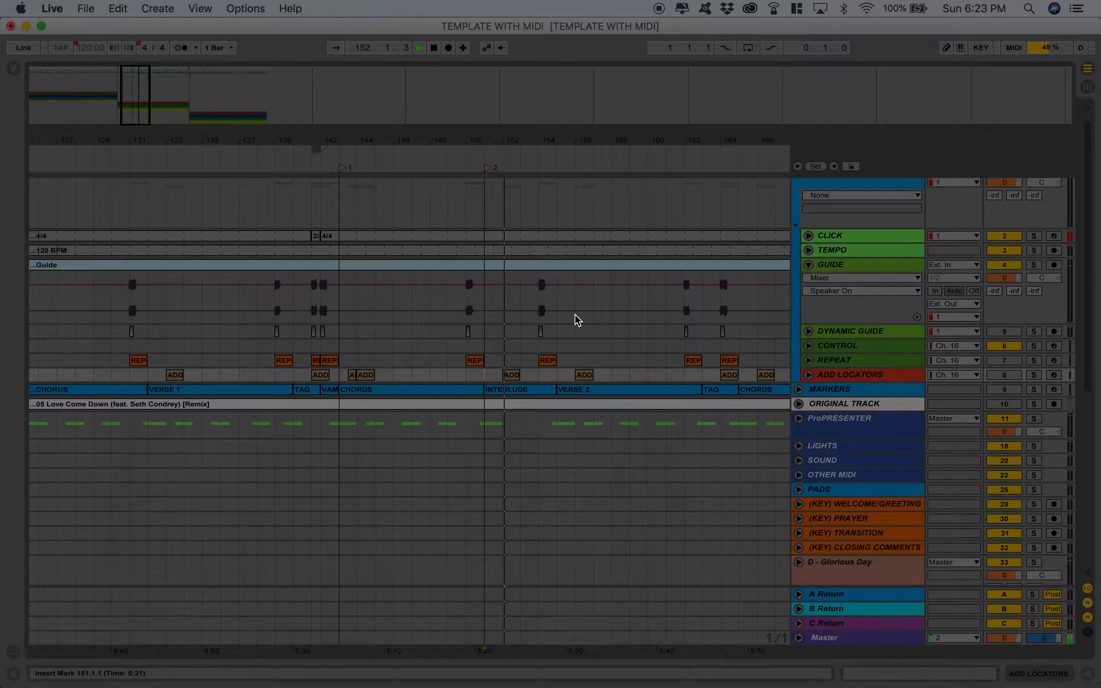
Add a locator at bar 155, the start of VERSE 2, and play from about bar 153 in the INTERLUDE
{"action": "left_click", "coordinate": [557, 346]}
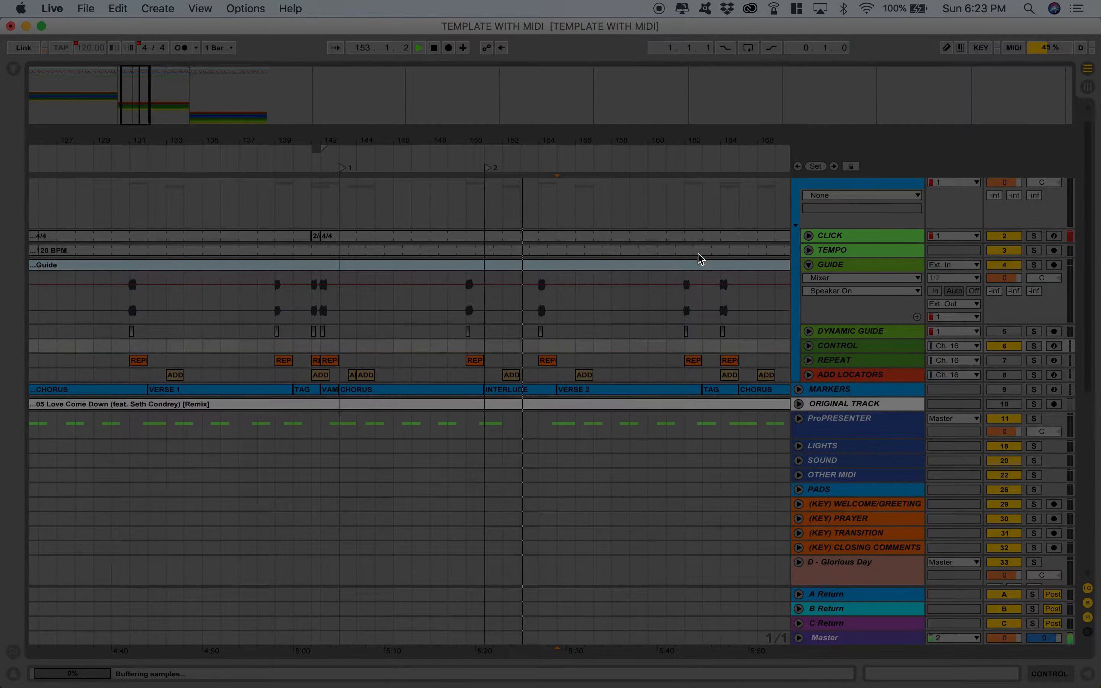
{"action": "left_click", "coordinate": [815, 166]}
{"action": "left_click_drag", "start_coordinate": [519, 170], "coordinate": [558, 171]}
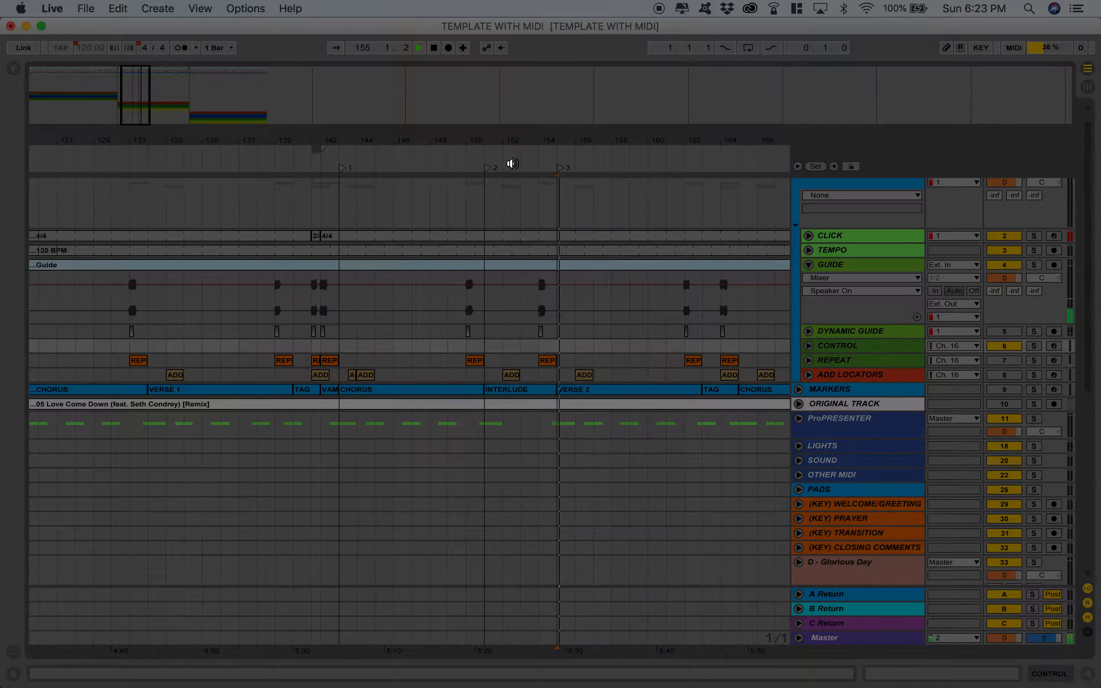
{"action": "left_click", "coordinate": [512, 163]}
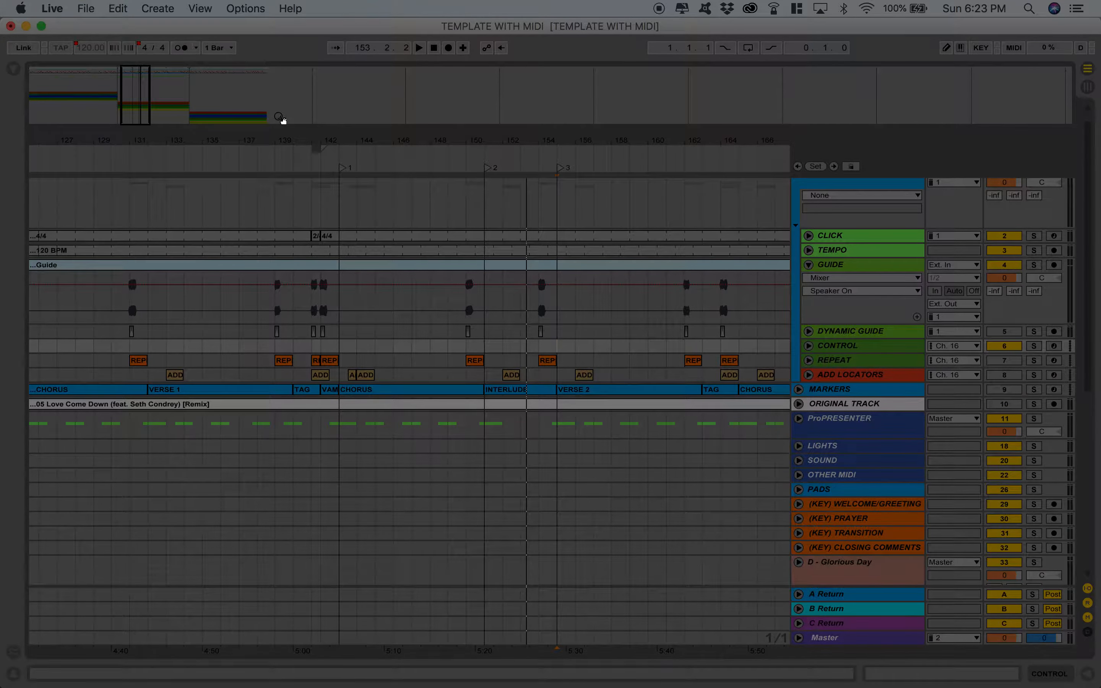
Add locators at the starts of the 2nd Song's first CHORUS, VERSE 1 and TAG markers
{"action": "left_click_drag", "start_coordinate": [146, 92], "coordinate": [130, 83]}
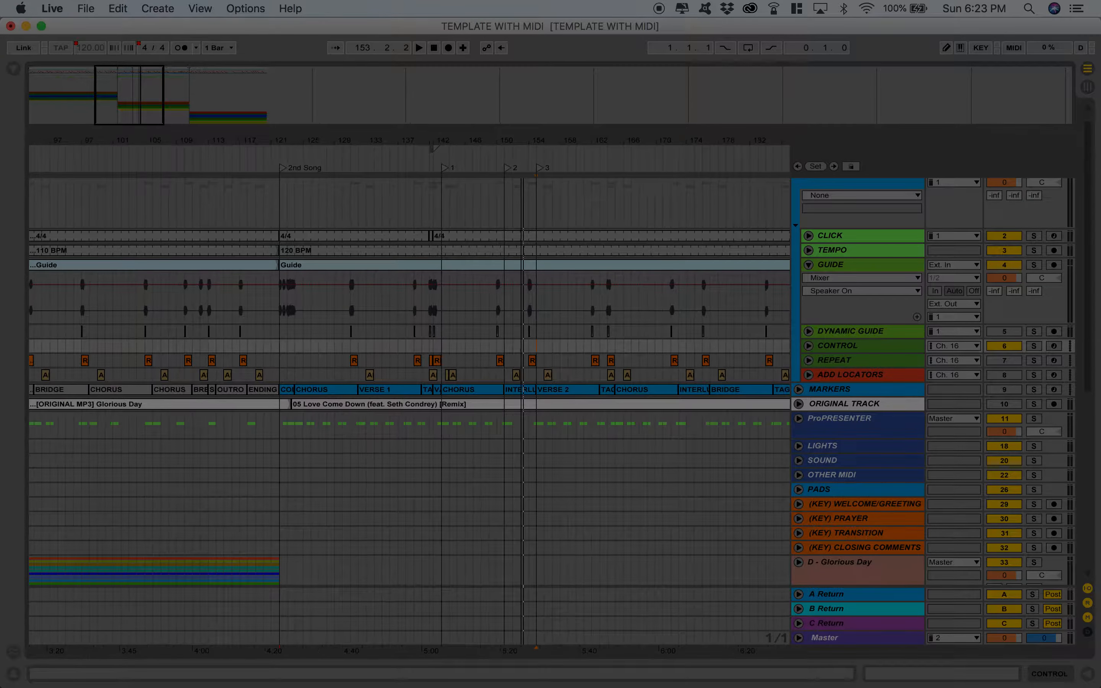
{"action": "left_click", "coordinate": [338, 391]}
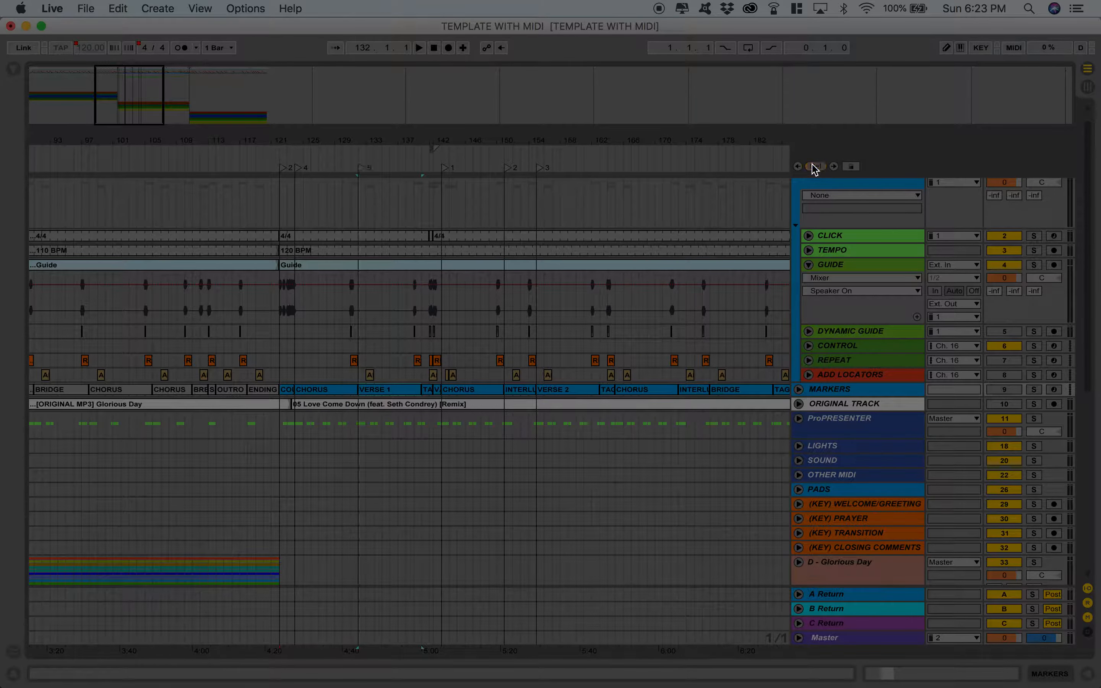
{"action": "left_click", "coordinate": [427, 392]}
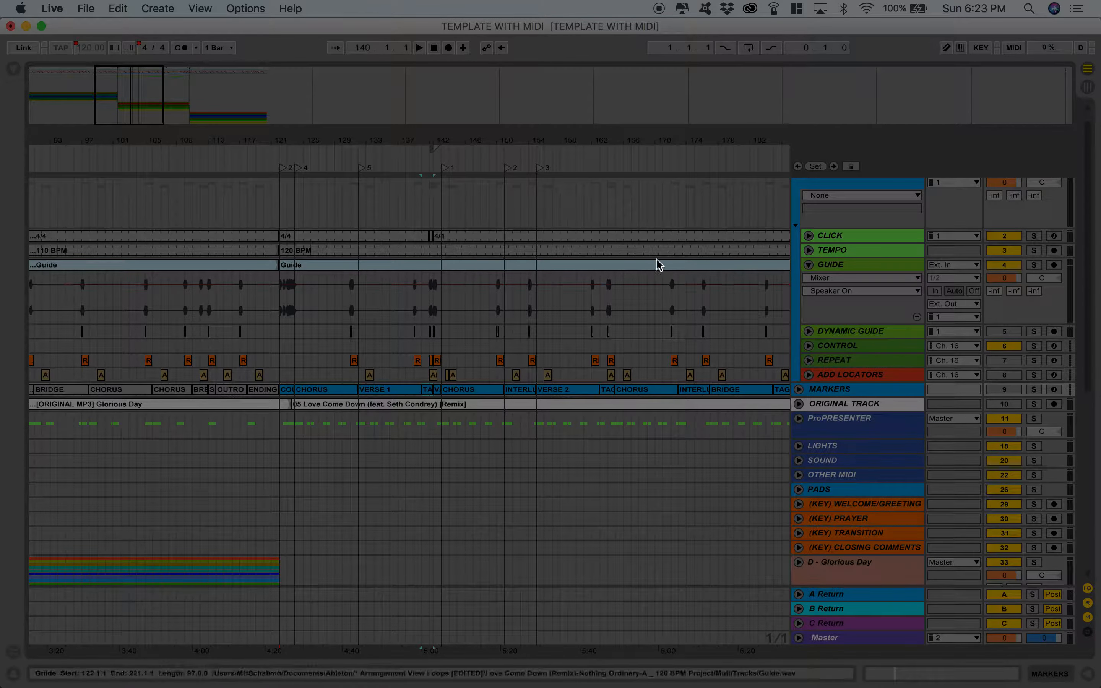
{"action": "left_click", "coordinate": [814, 167]}
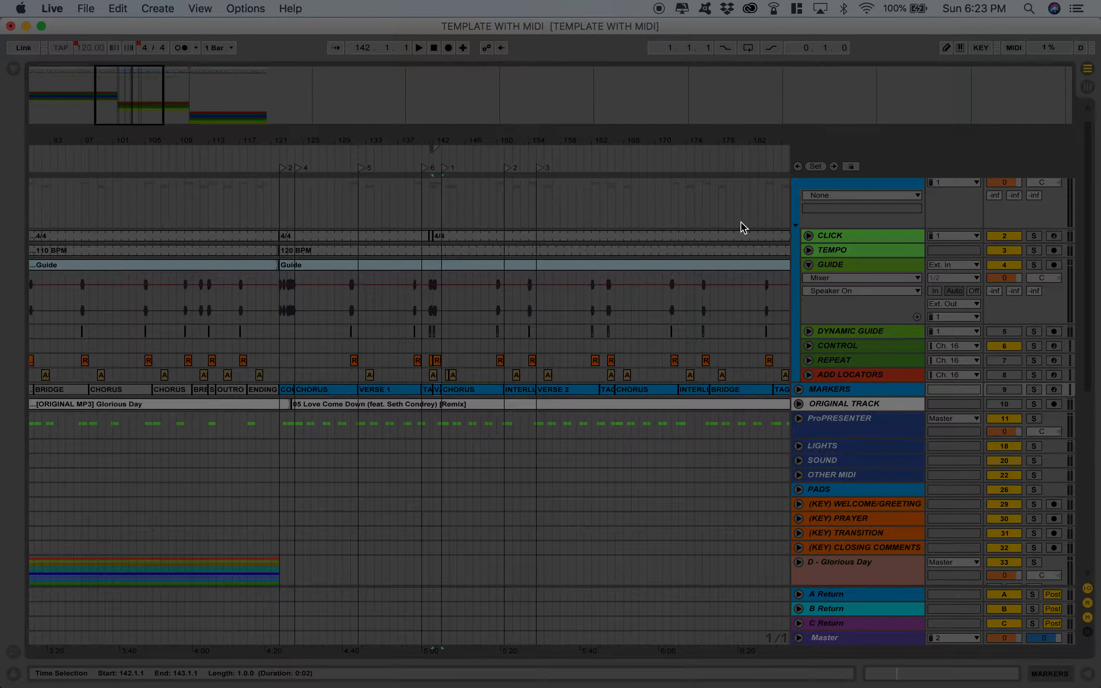
Set a locator at bar 142 and select the ADD LOCATORS clip at bar 166
{"action": "left_click", "coordinate": [822, 167]}
{"action": "scroll", "coordinate": [586, 453], "scroll_direction": "right", "scroll_amount": 5}
{"action": "scroll", "coordinate": [586, 453], "scroll_direction": "up", "scroll_amount": 1}
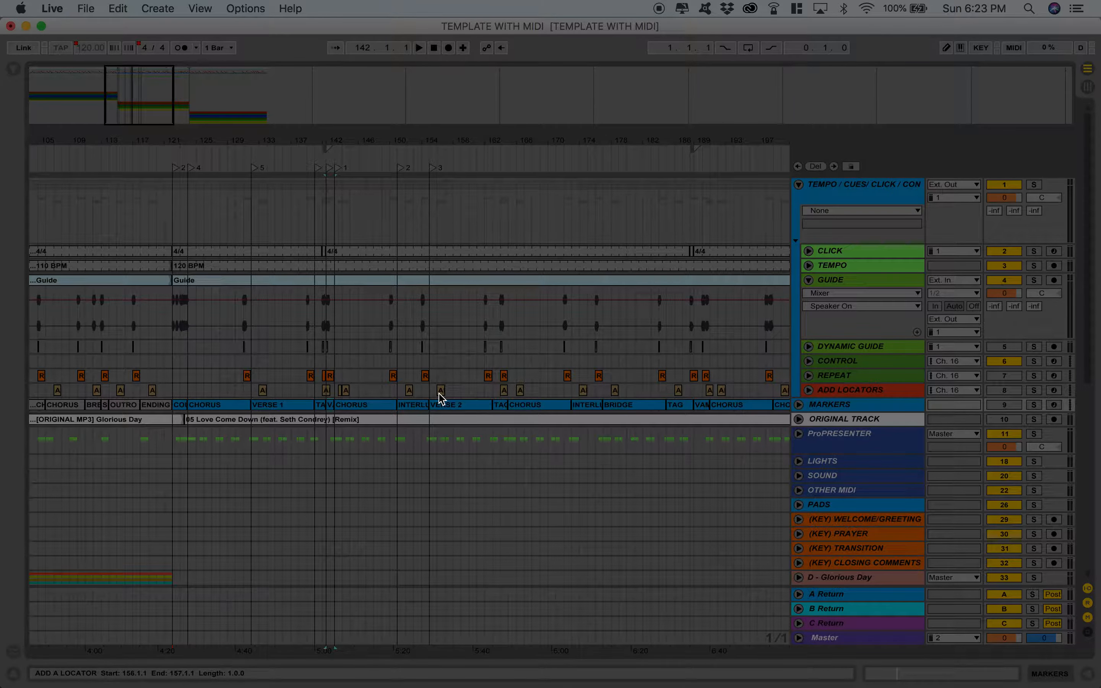
{"action": "left_click", "coordinate": [521, 391]}
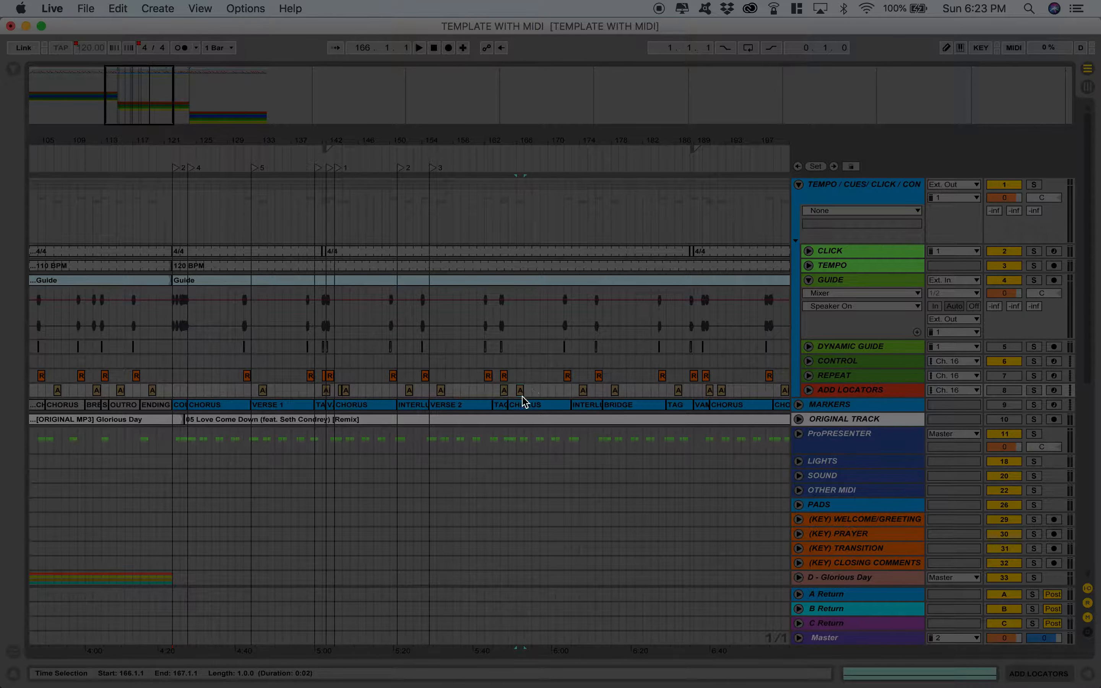
Select the 110, 120 and 70 BPM tempo clips, switch them from Master to Slave, and set the song tempo to 999 BPM
{"action": "left_click", "coordinate": [487, 272]}
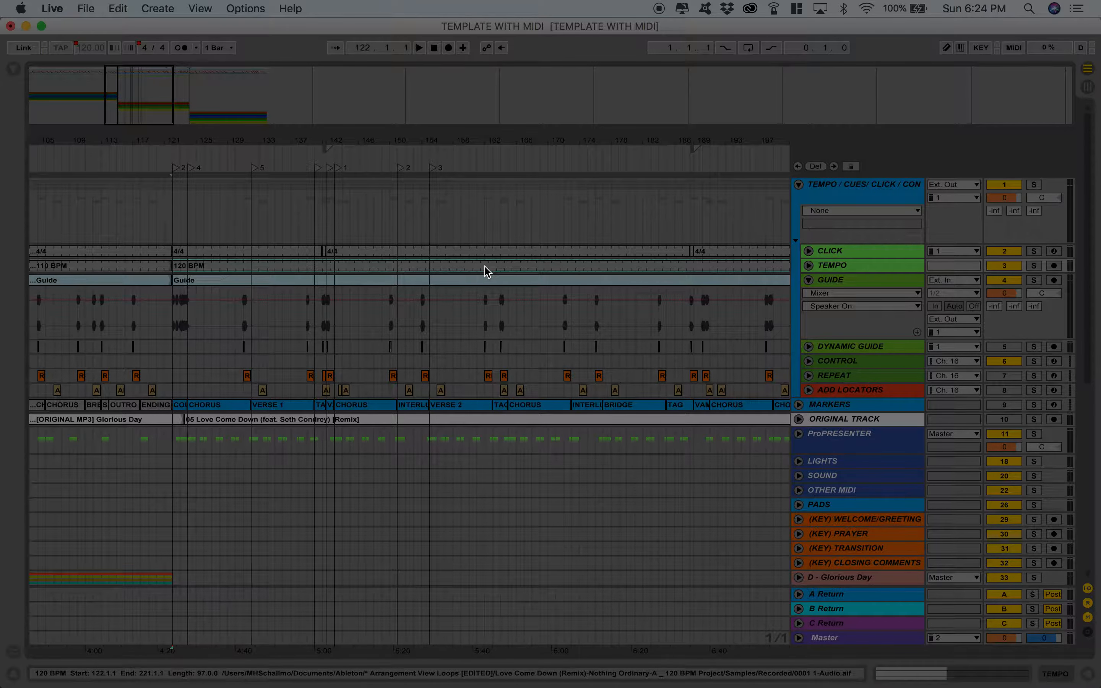
{"action": "mouse_move", "coordinate": [243, 73]}
{"action": "left_mouse_down"}
{"action": "mouse_move", "coordinate": [244, 84]}
{"action": "mouse_move", "coordinate": [243, 27]}
{"action": "mouse_move", "coordinate": [244, 51]}
{"action": "left_mouse_up"}
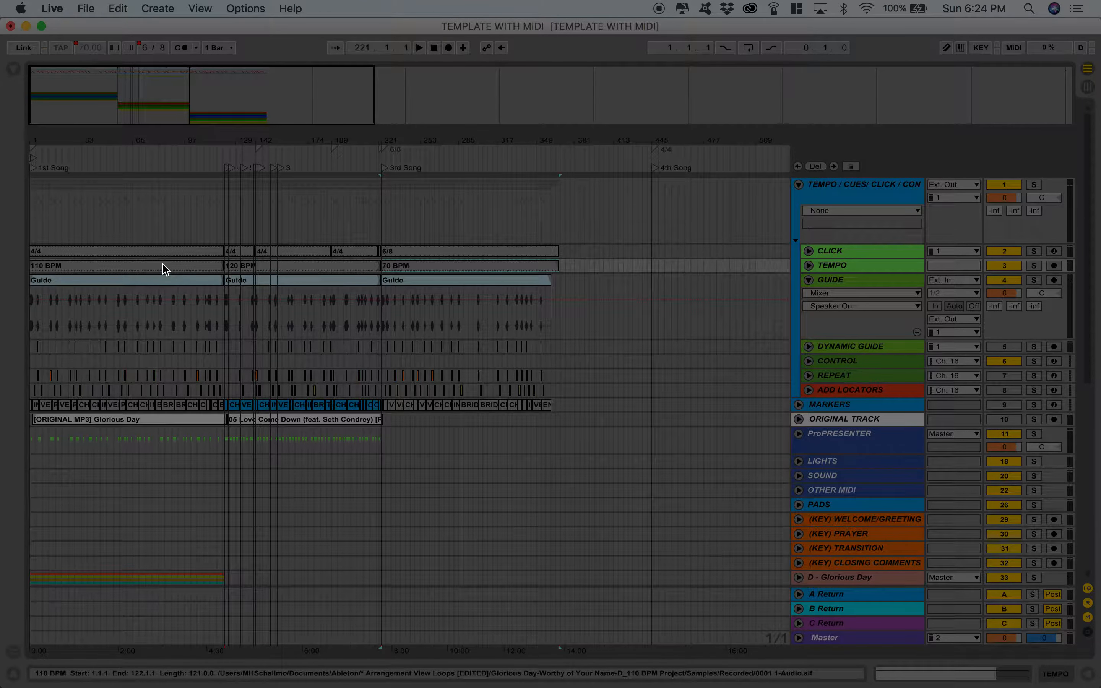
{"action": "double_click", "coordinate": [438, 270]}
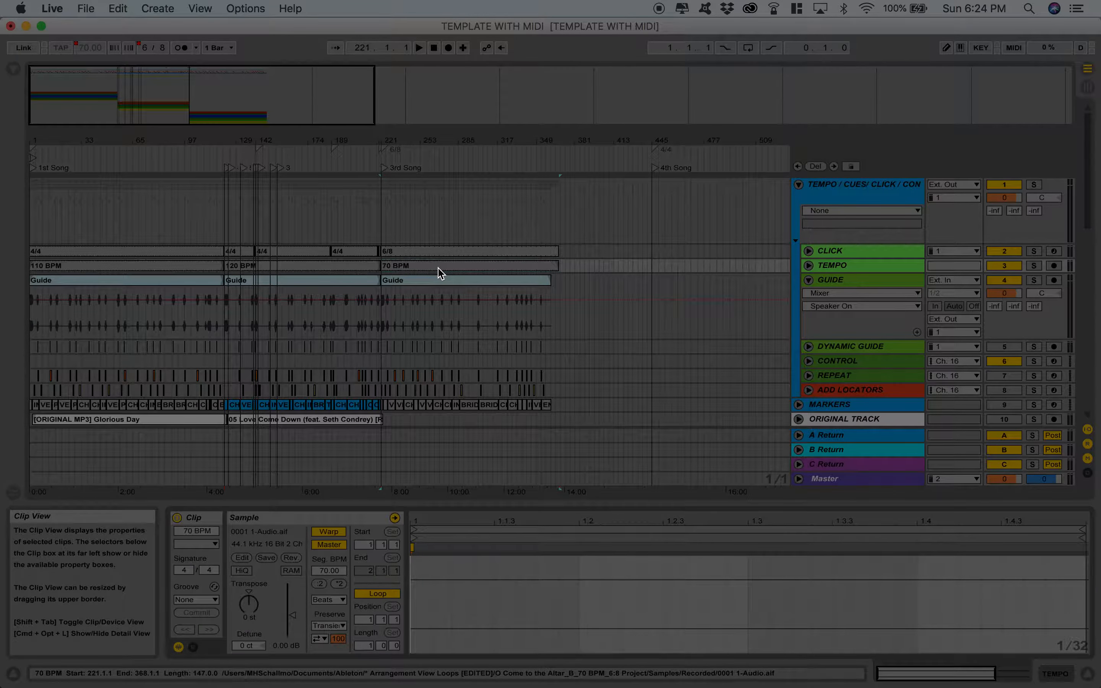
{"action": "left_click", "coordinate": [150, 268], "text": "shift"}
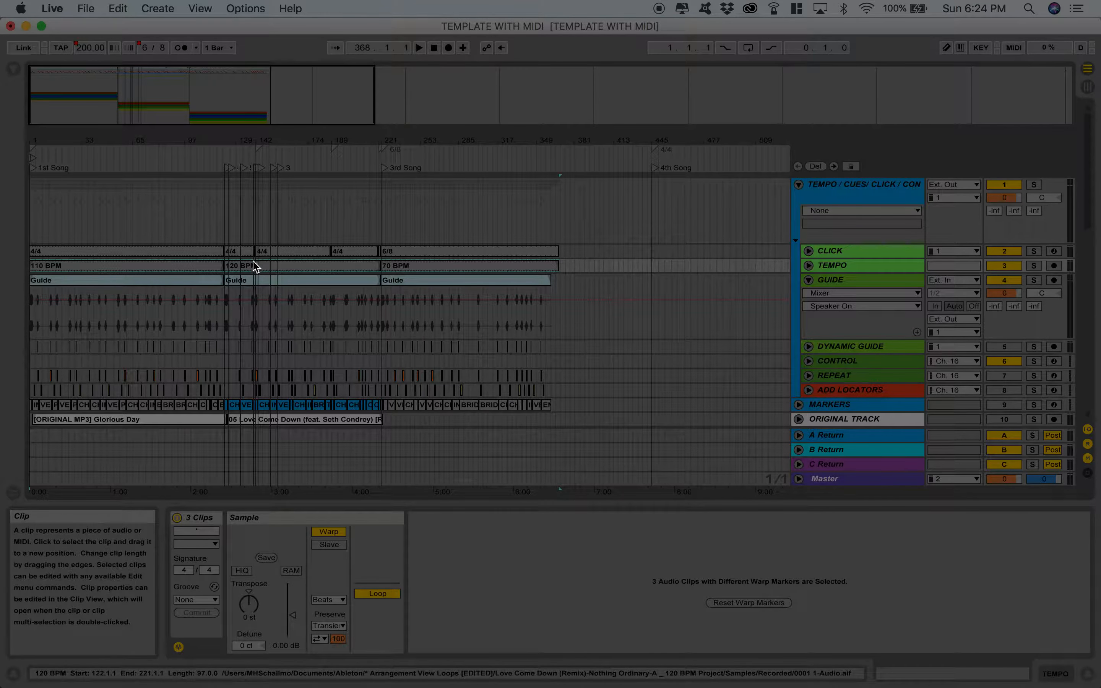
{"action": "left_click", "coordinate": [436, 269]}
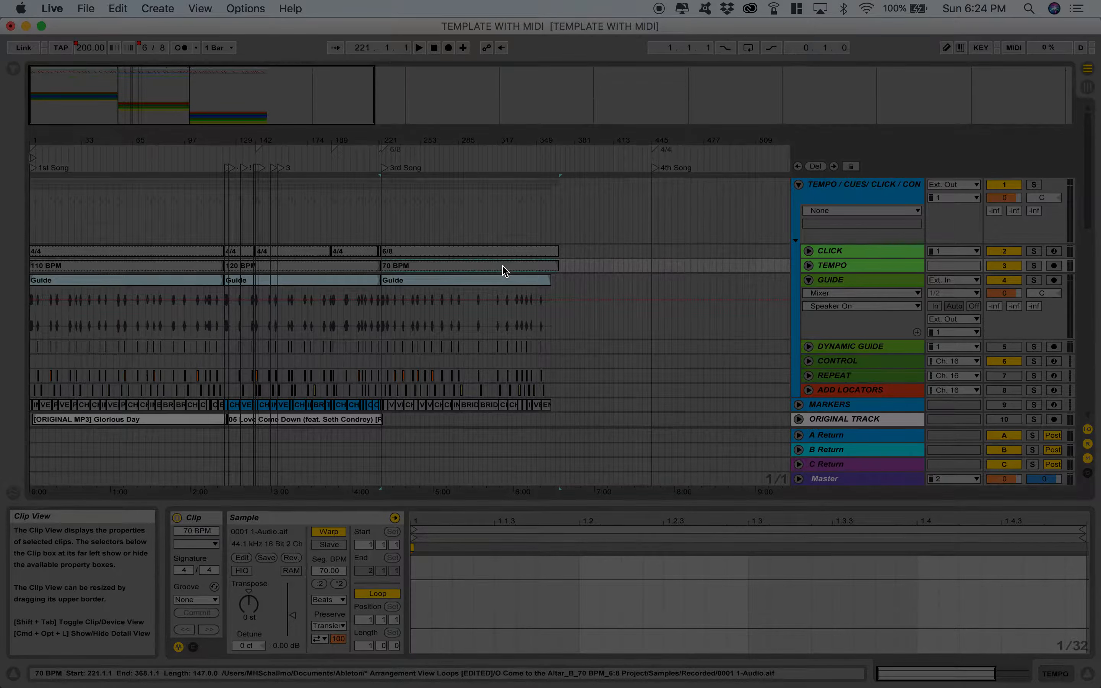
{"action": "left_click", "coordinate": [186, 268], "text": "shift"}
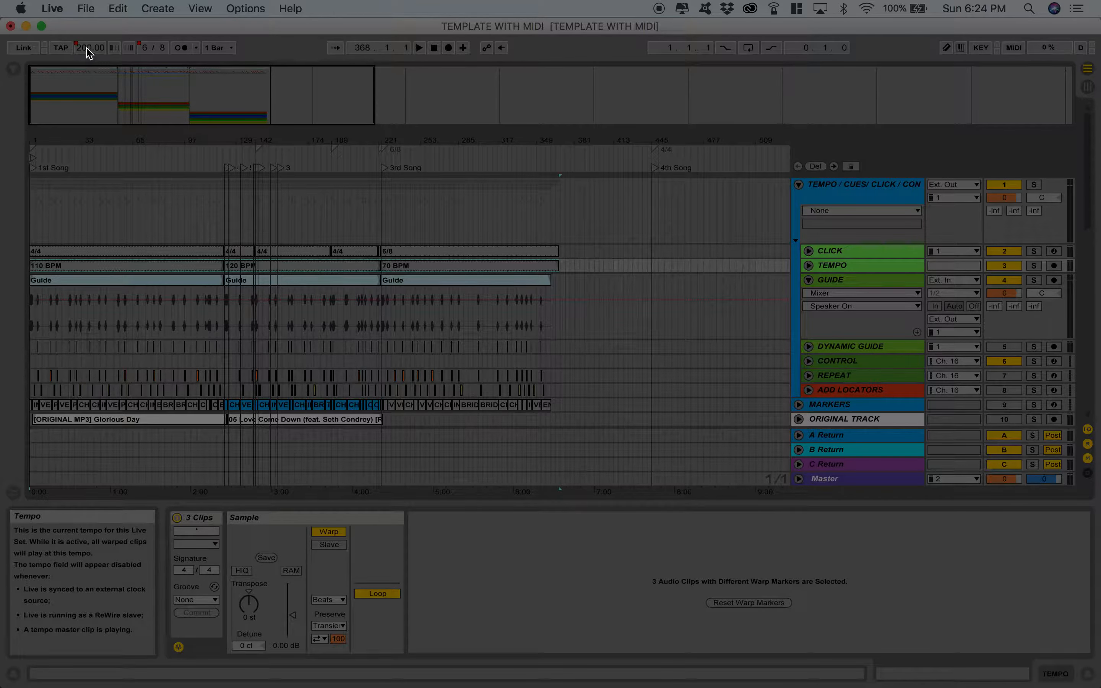
{"action": "left_click", "coordinate": [328, 545]}
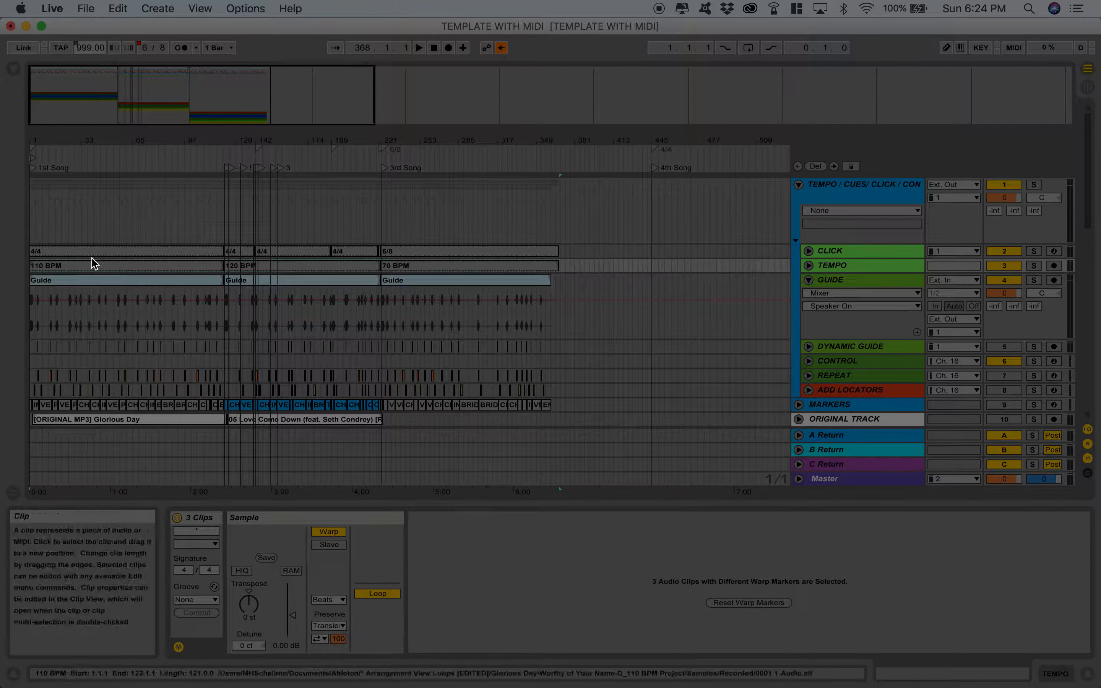
Activate the ADD LOCATORS track and return the song position to 1.1.1
{"action": "left_click_drag", "start_coordinate": [50, 93], "coordinate": [51, 553]}
{"action": "scroll", "coordinate": [150, 264], "scroll_direction": "left", "scroll_amount": 5}
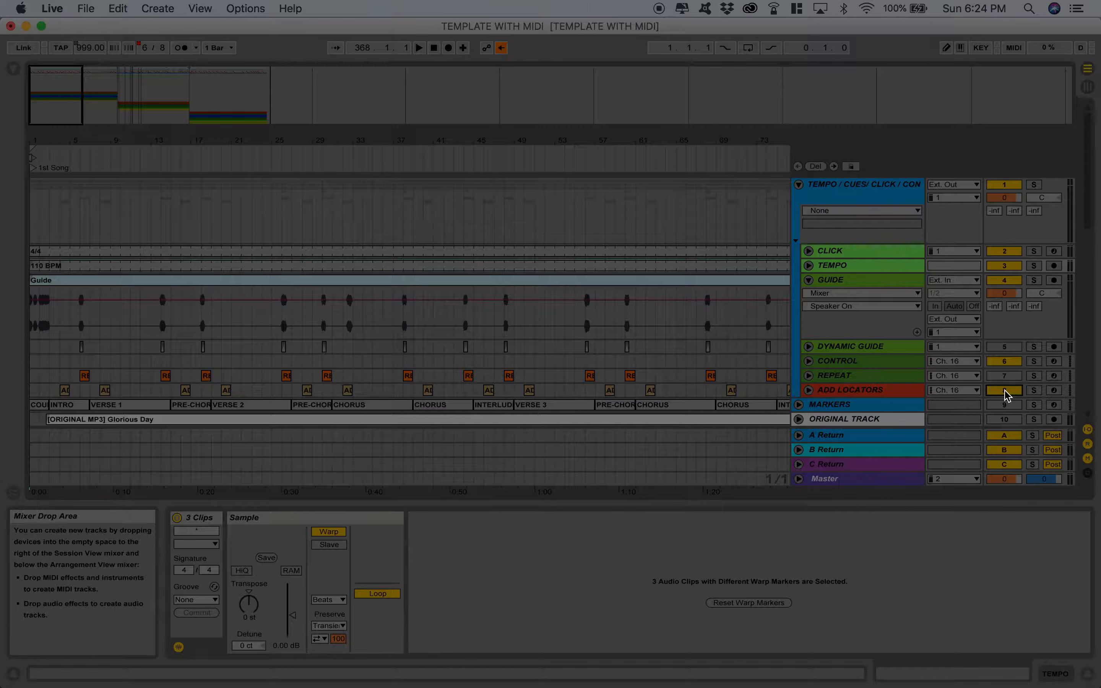
{"action": "left_click", "coordinate": [433, 48]}
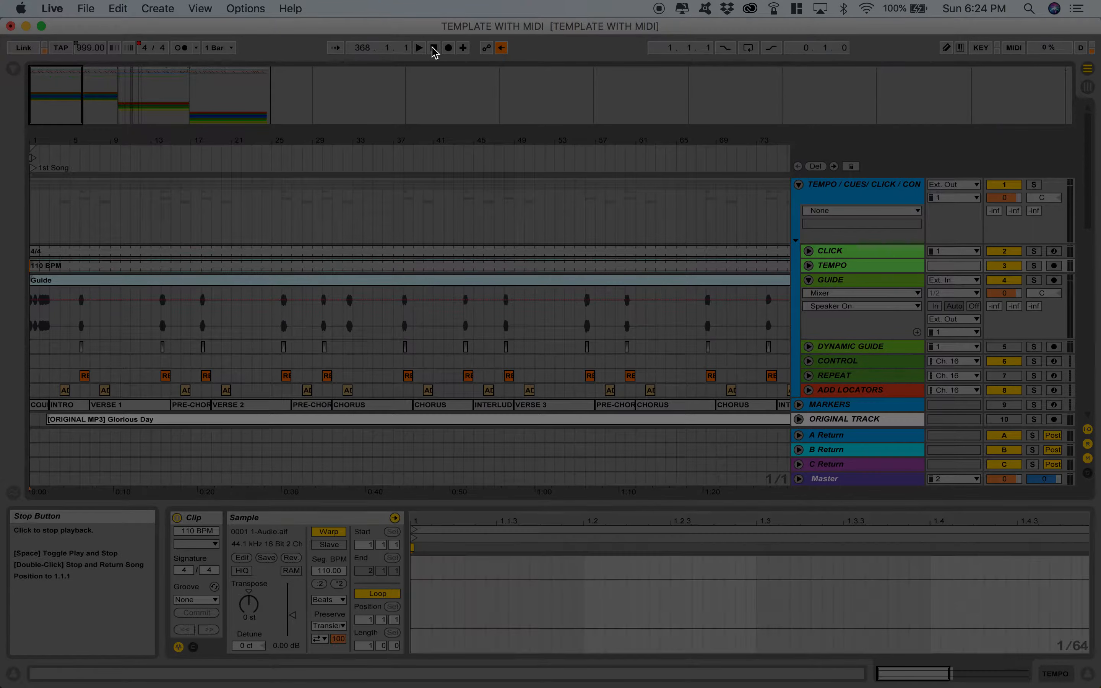
{"action": "left_click", "coordinate": [433, 48]}
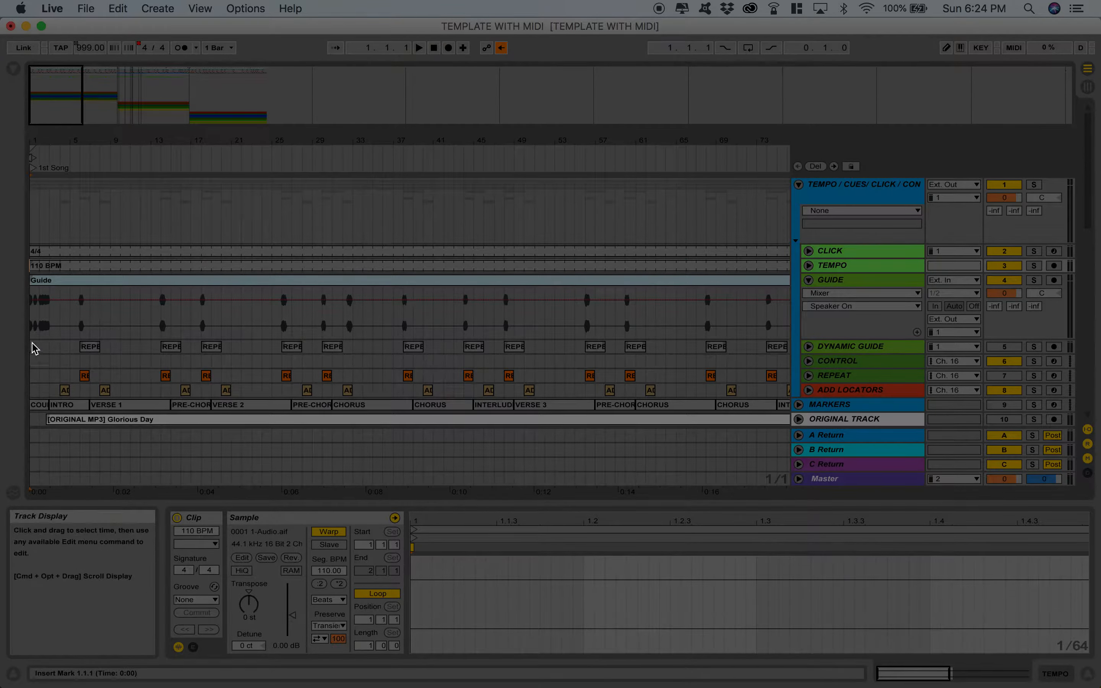
Play the first song from the start through its first chorus to generate section locators, and stop playback
{"action": "left_click", "coordinate": [418, 48]}
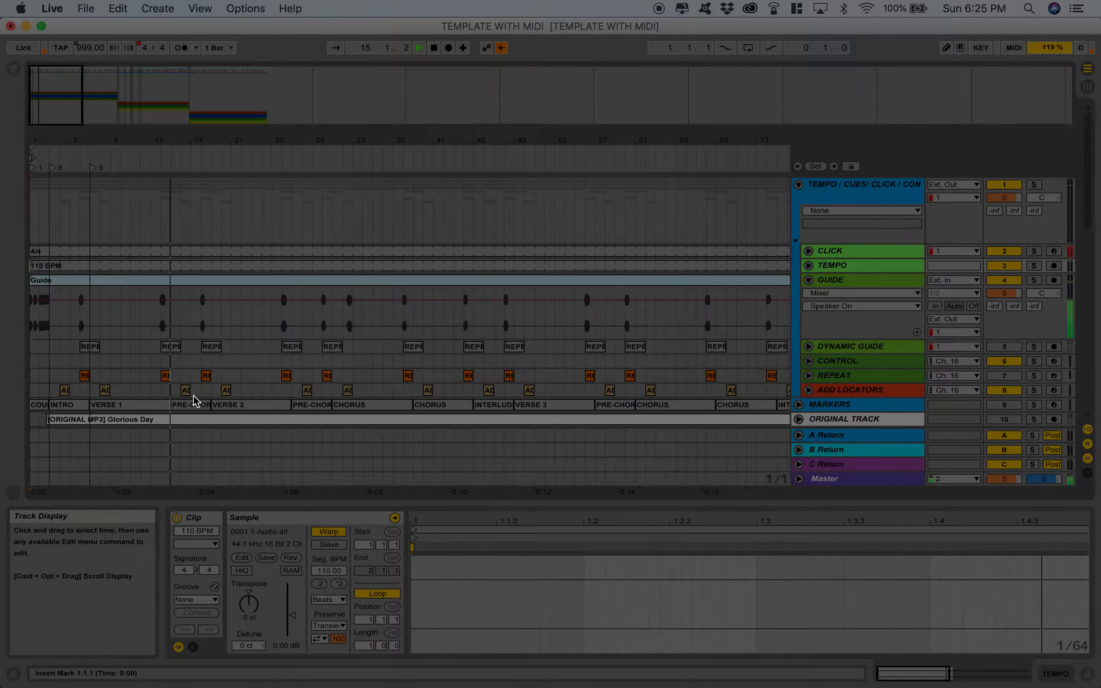
{"action": "key", "text": "XF86AudioMute"}
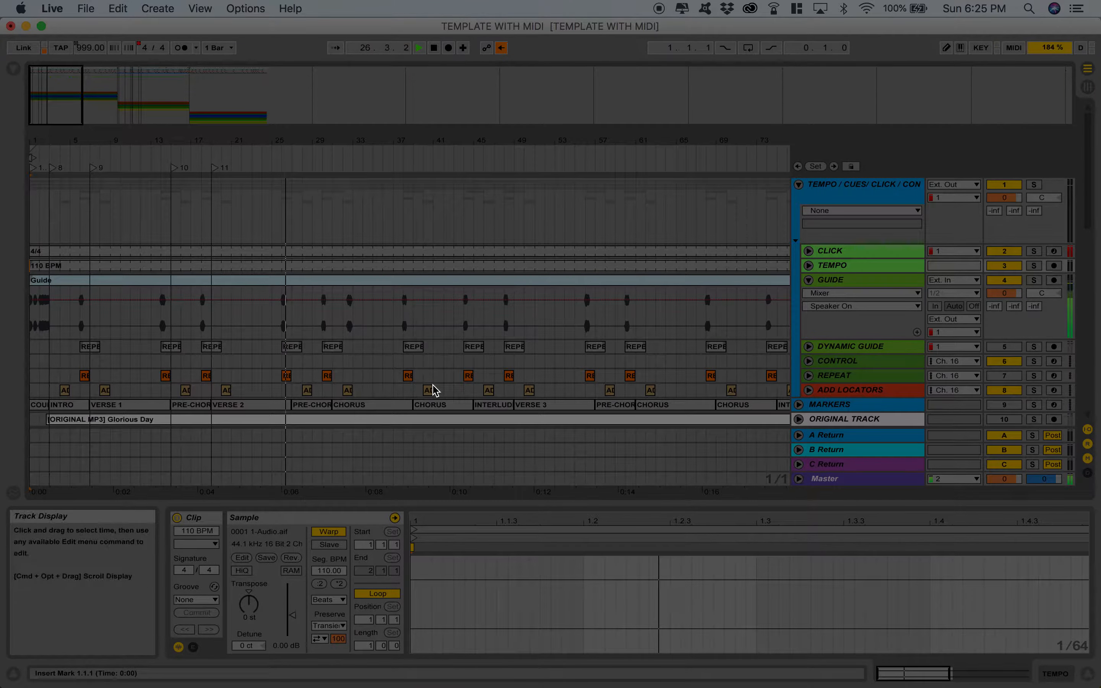
{"action": "scroll", "coordinate": [433, 390], "scroll_direction": "down", "scroll_amount": 5}
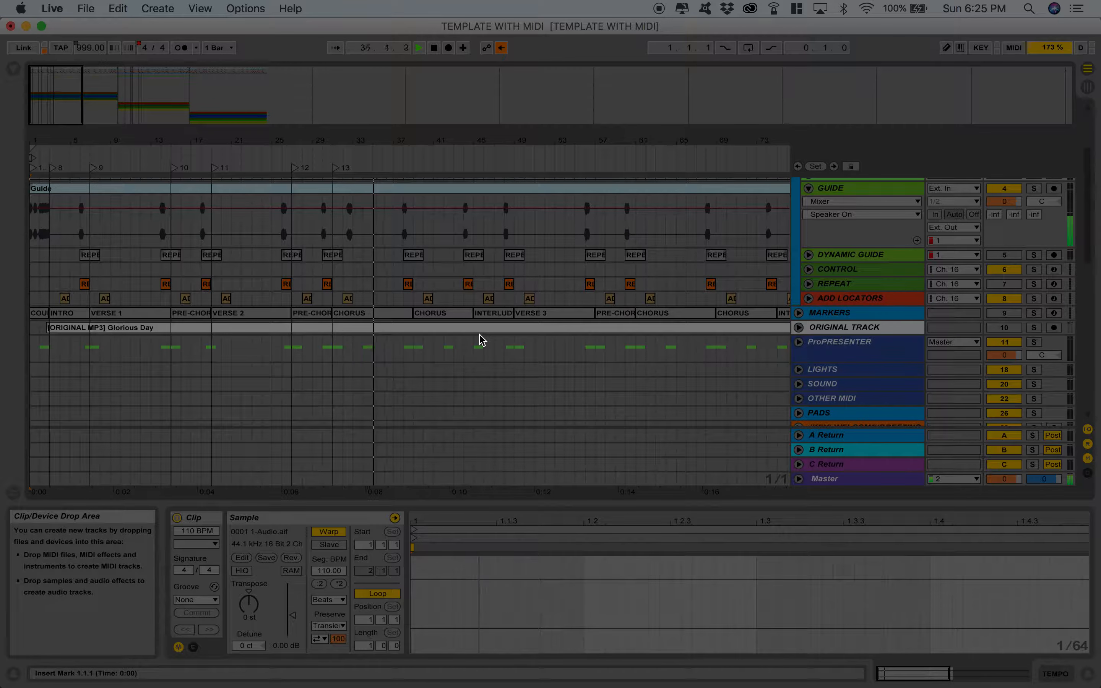
{"action": "key", "text": "space"}
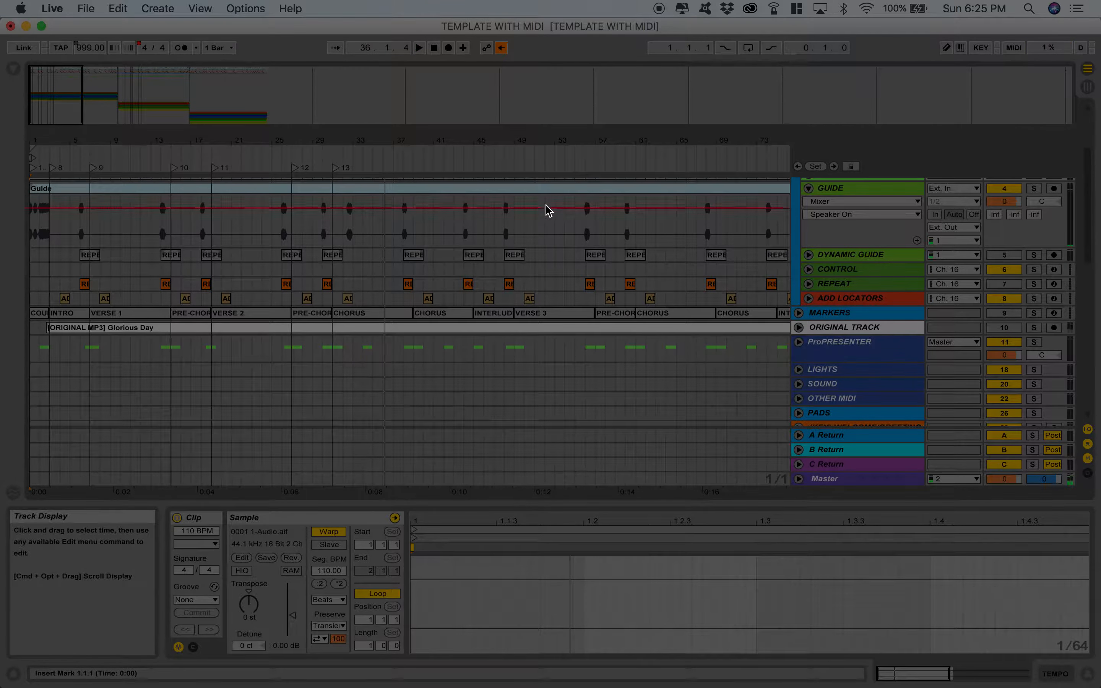
Resume playback just before Verse 3, move the new Verse 3 locator back to the section's start, and stop playback
{"action": "left_click", "coordinate": [509, 163]}
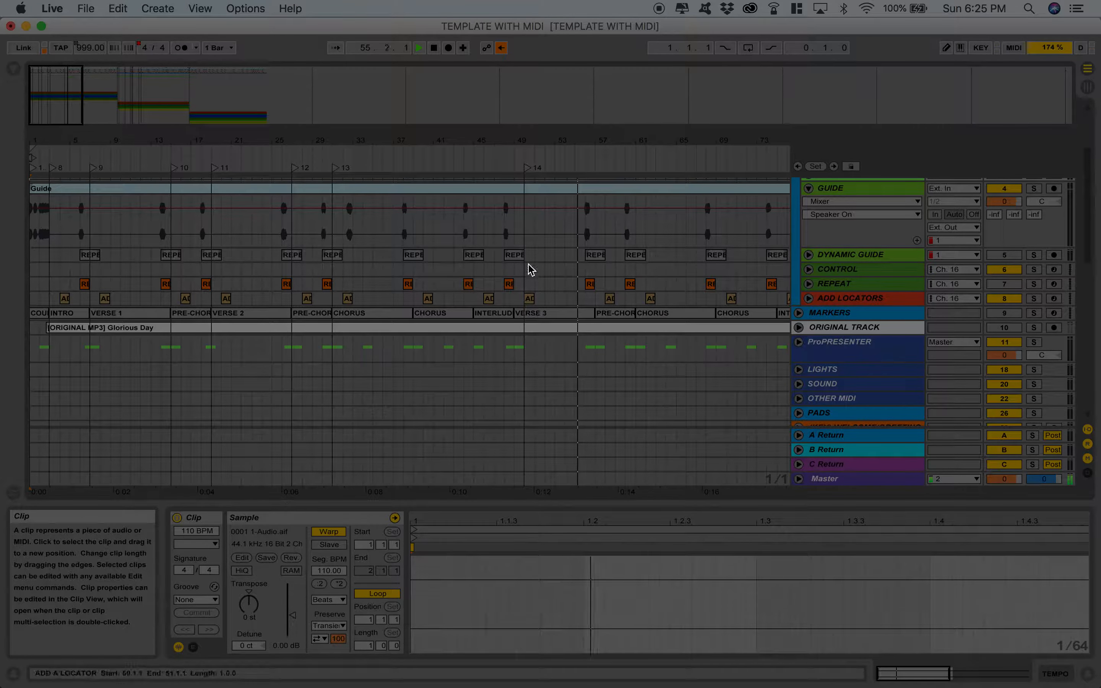
{"action": "left_click_drag", "start_coordinate": [525, 168], "coordinate": [517, 170]}
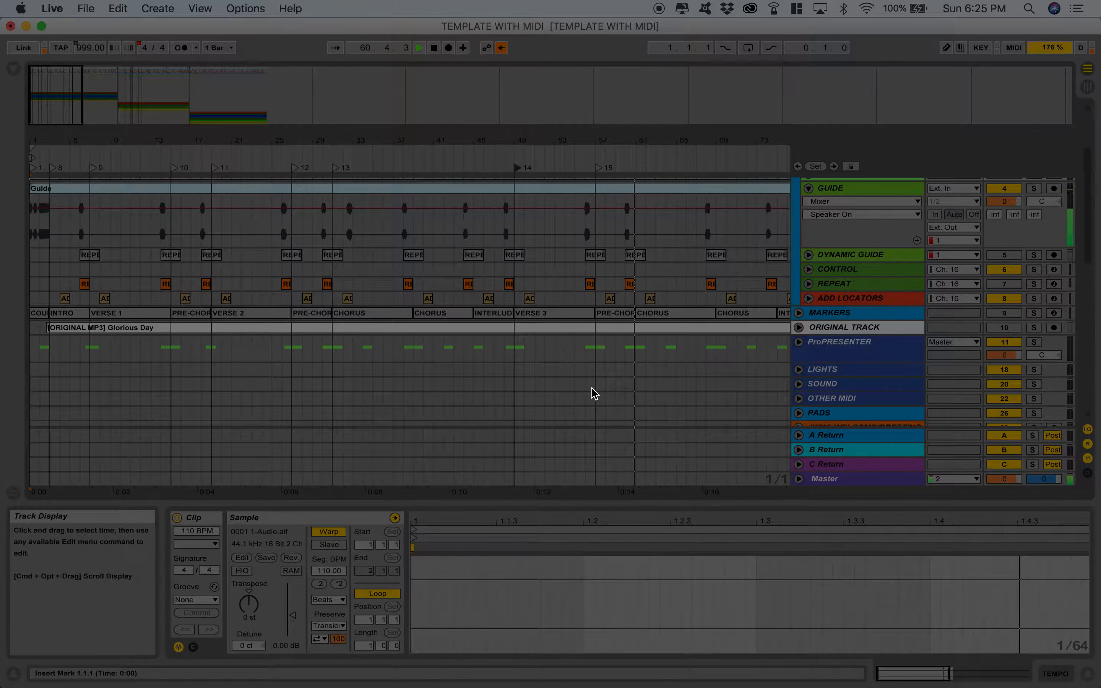
{"action": "key", "text": "space"}
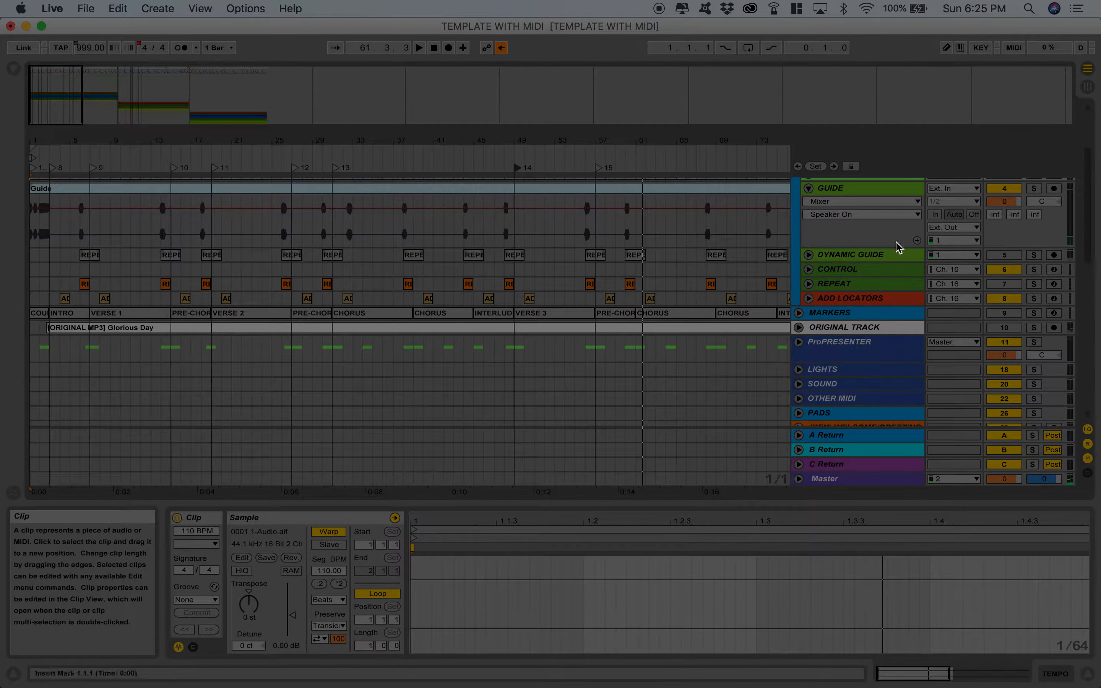
Deactivate the ADD LOCATORS track and switch the three tempo clips back to Master
{"action": "left_click", "coordinate": [1004, 299]}
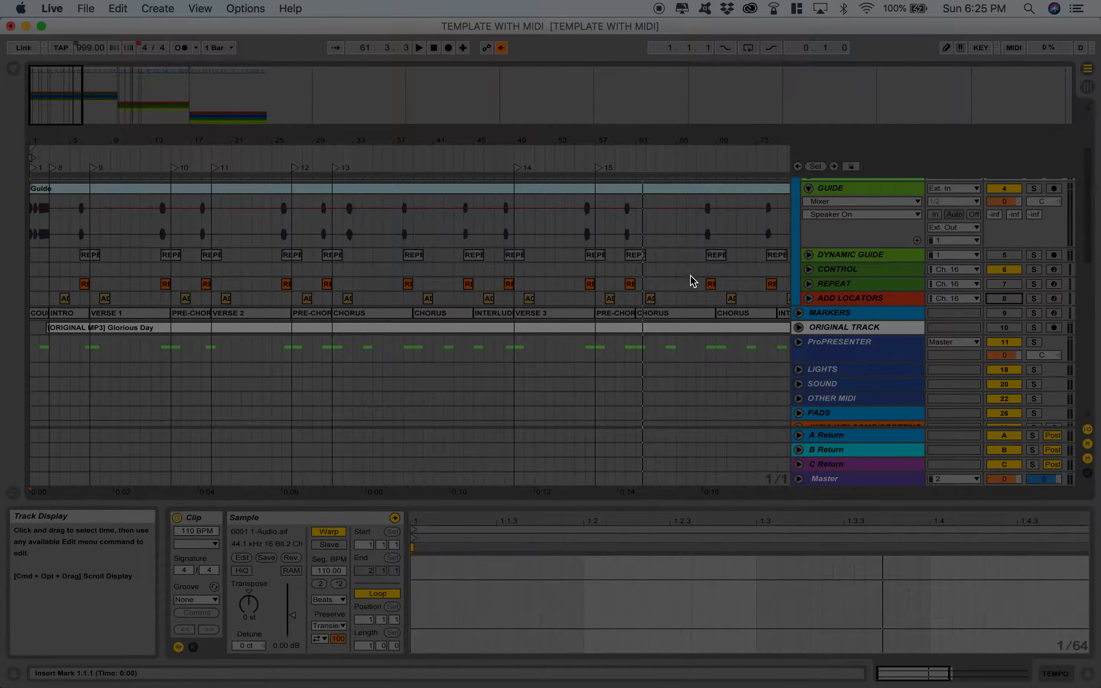
{"action": "scroll", "coordinate": [704, 319], "scroll_direction": "up", "scroll_amount": 5}
{"action": "left_click_drag", "start_coordinate": [211, 103], "coordinate": [263, 140]}
{"action": "left_click", "coordinate": [347, 267]}
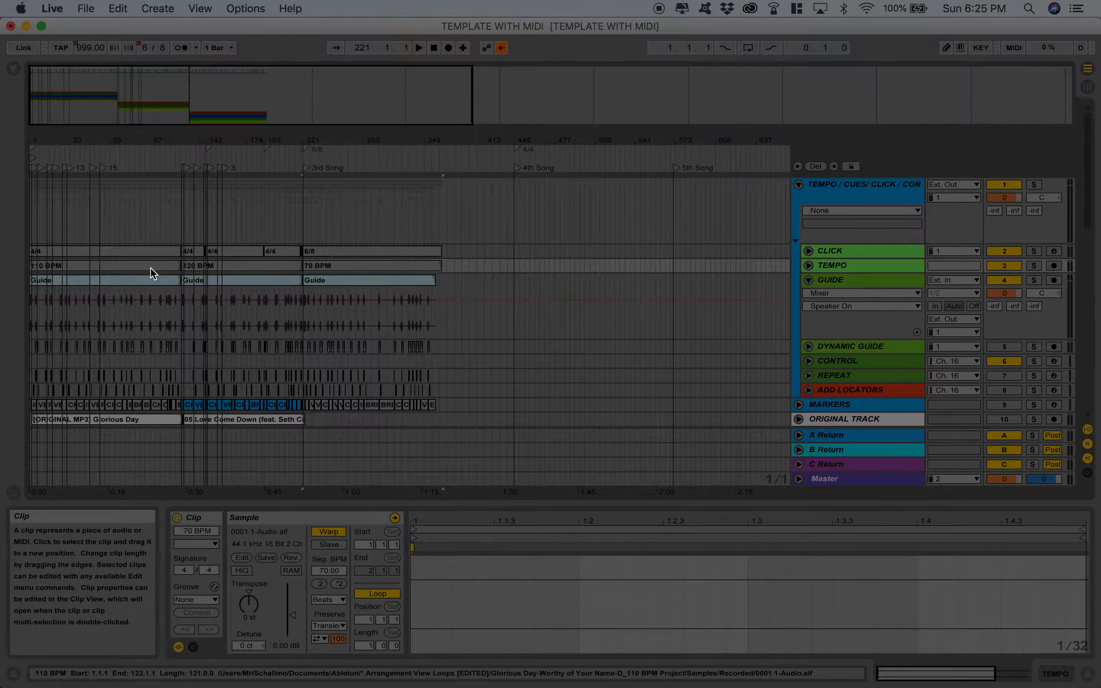
{"action": "left_click", "coordinate": [151, 268], "text": "shift"}
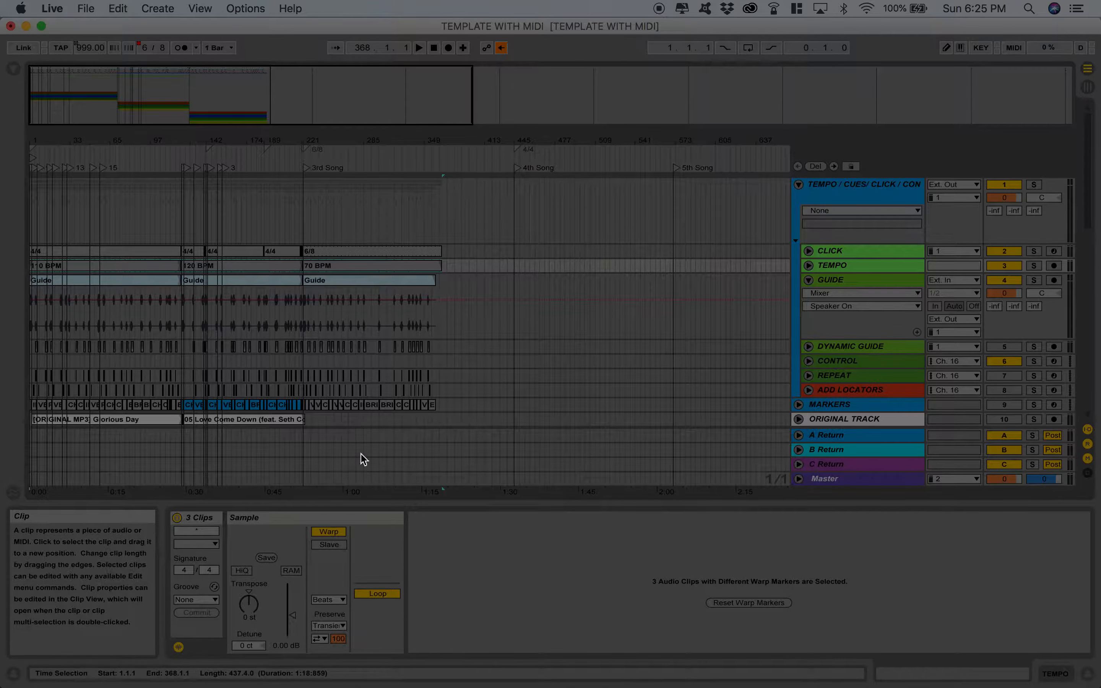
{"action": "left_click", "coordinate": [329, 545]}
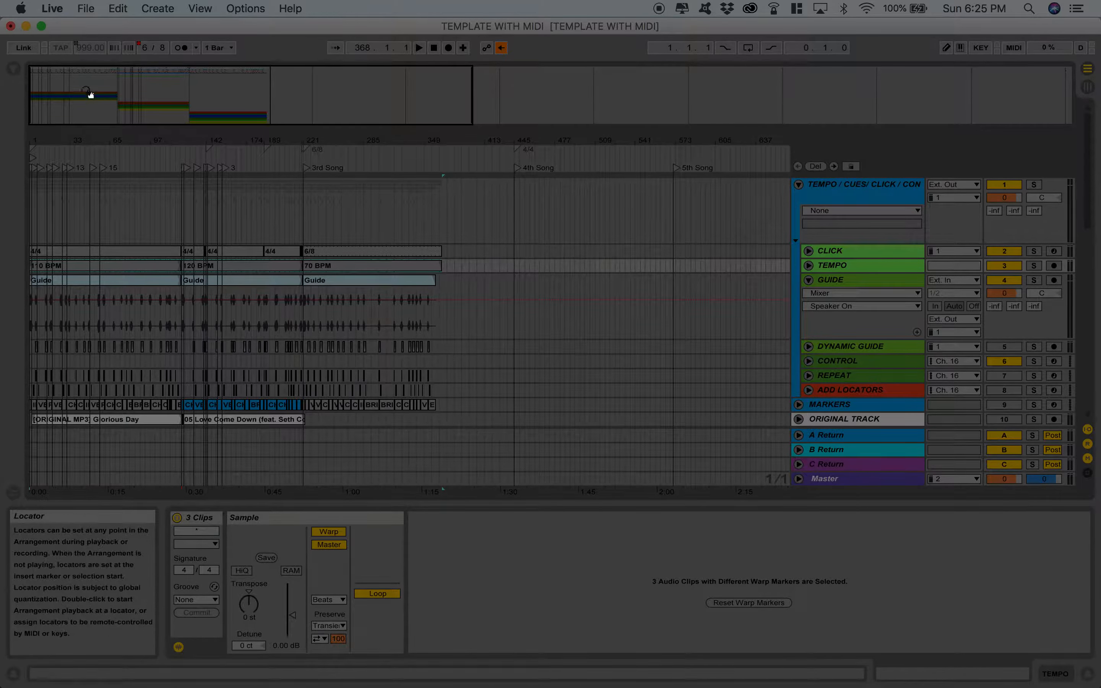
Select the 70 BPM clip, play from the 3rd Song locator to check its tempo, and return to the start
{"action": "left_click", "coordinate": [418, 266]}
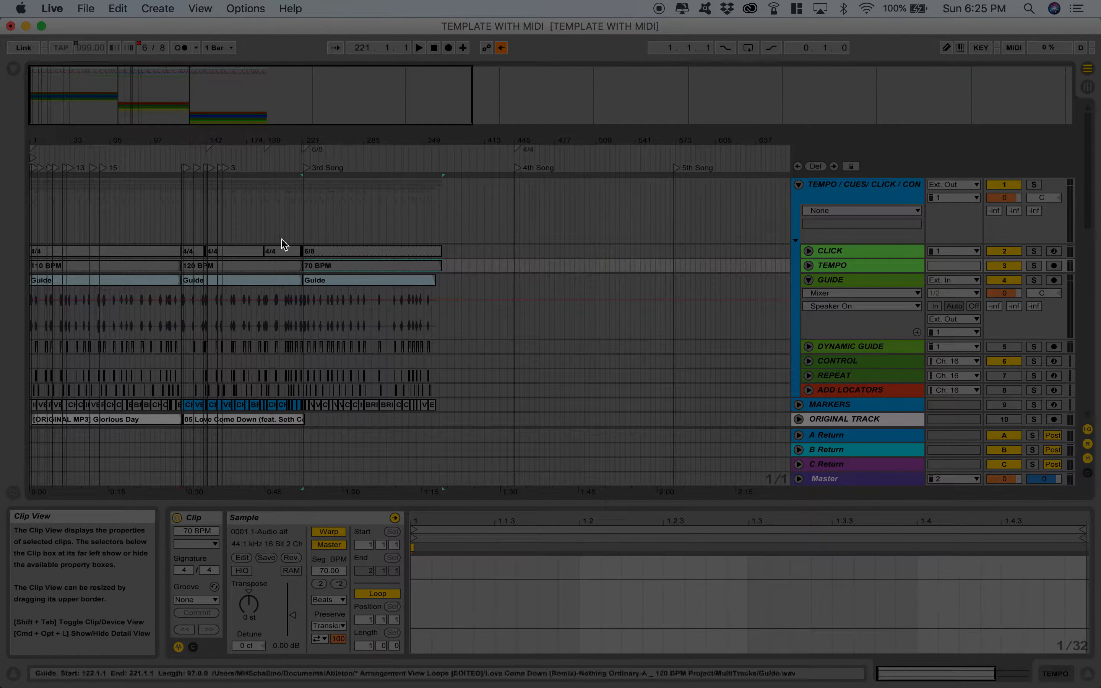
{"action": "double_click", "coordinate": [307, 169]}
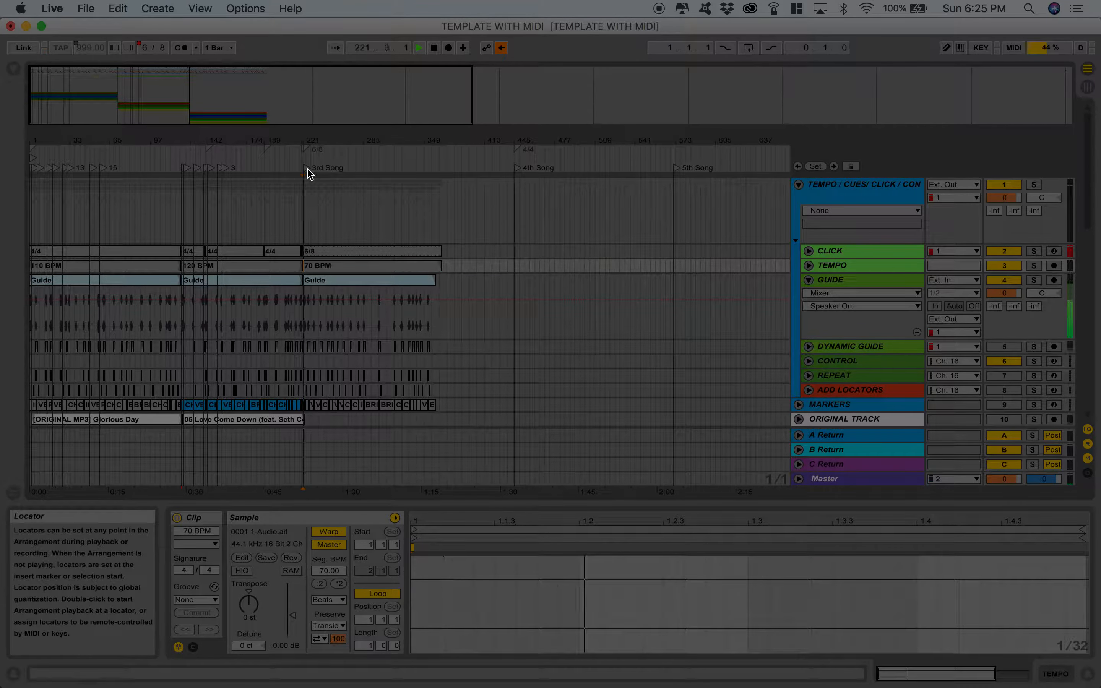
{"action": "left_click", "coordinate": [433, 48]}
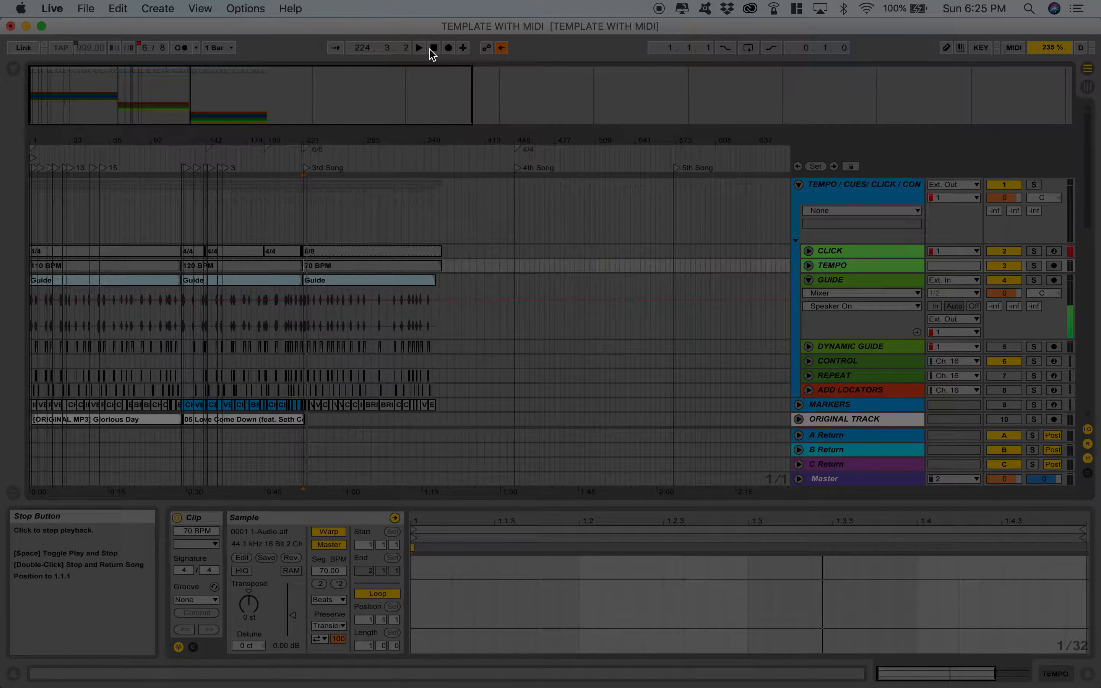
{"action": "left_click", "coordinate": [433, 48]}
Save the Live Set as TEST in the Arrangment View Setlist folder
{"action": "left_click", "coordinate": [85, 8]}
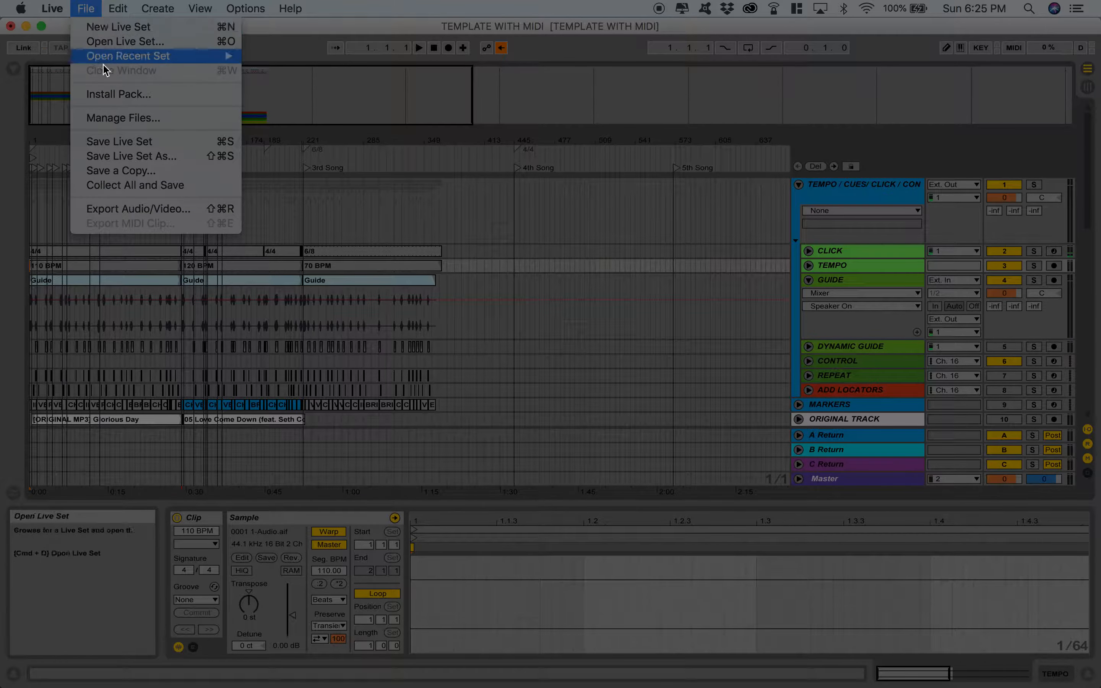
{"action": "left_click", "coordinate": [138, 156]}
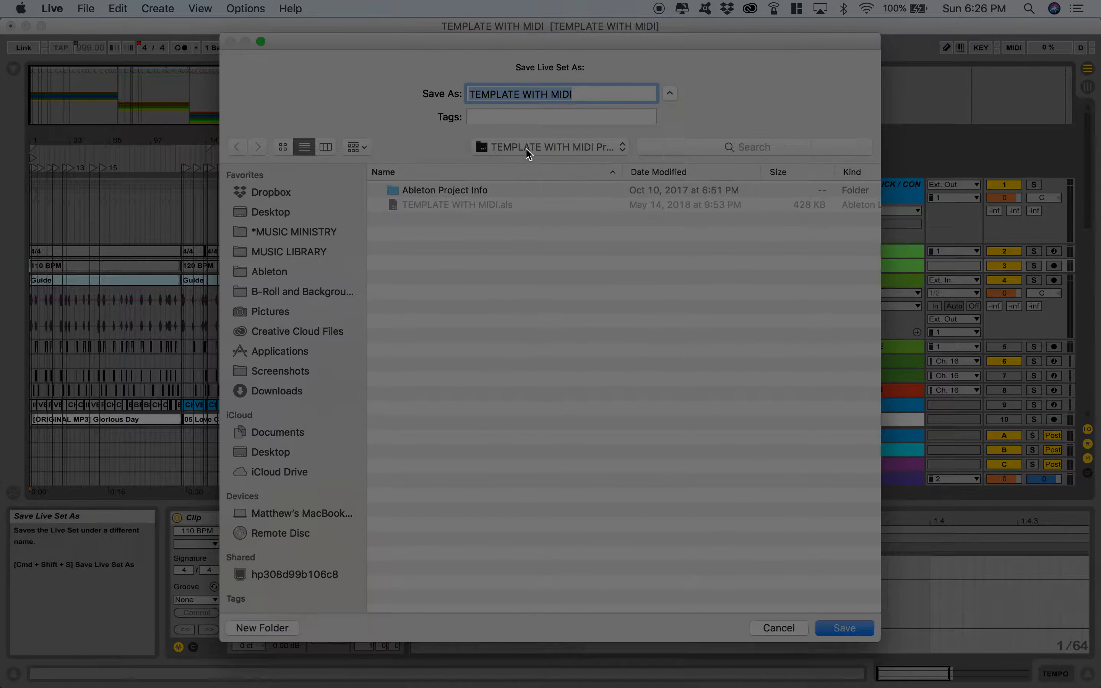
{"action": "left_click", "coordinate": [528, 154]}
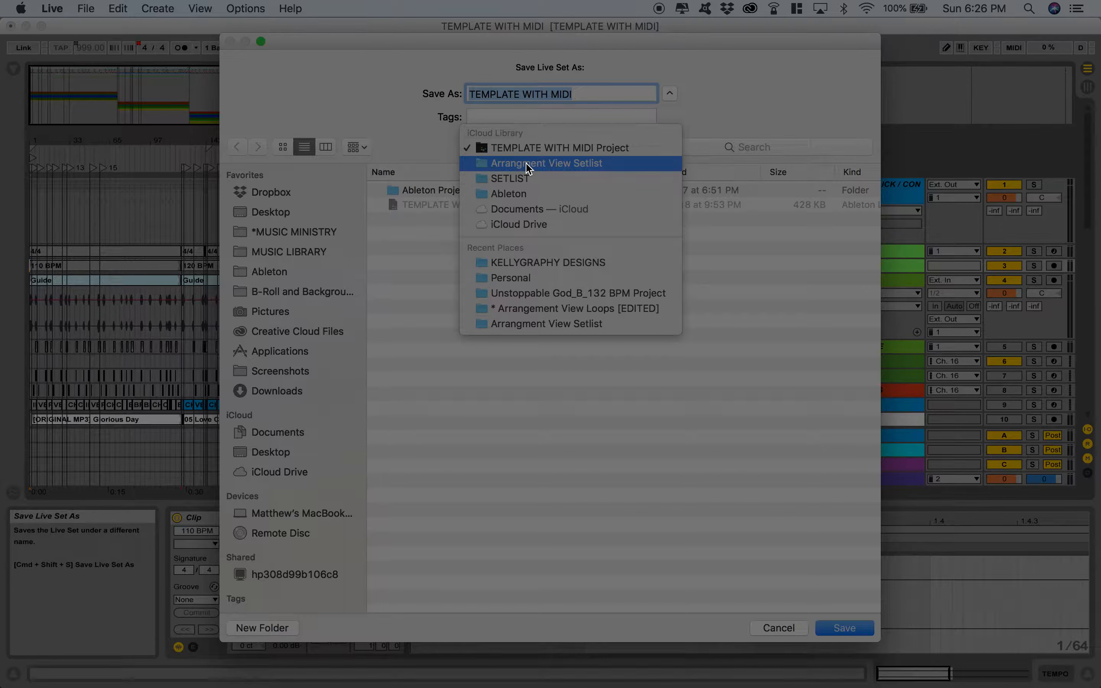
{"action": "left_click", "coordinate": [525, 163]}
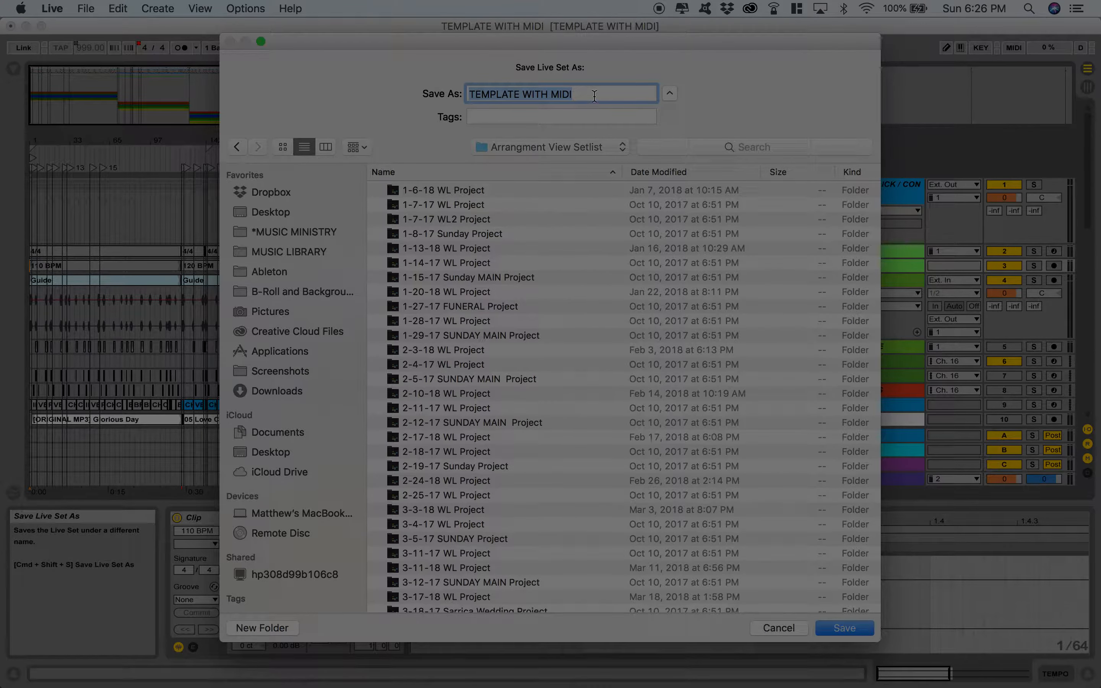
{"action": "type", "text": "TEST"}
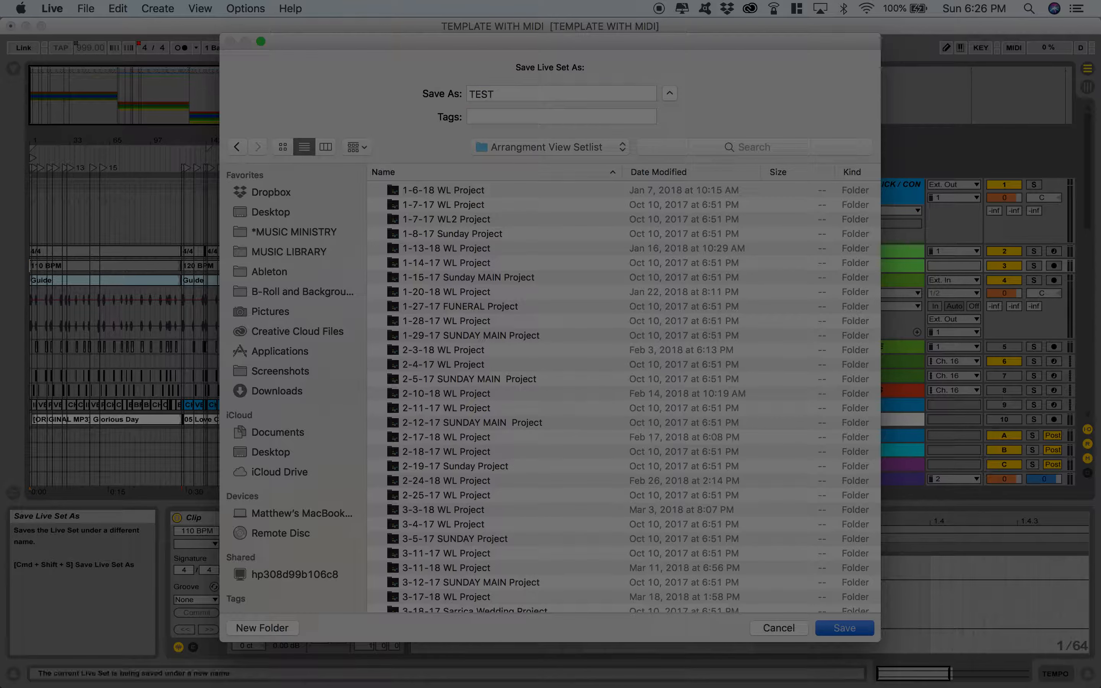
{"action": "left_click", "coordinate": [840, 628]}
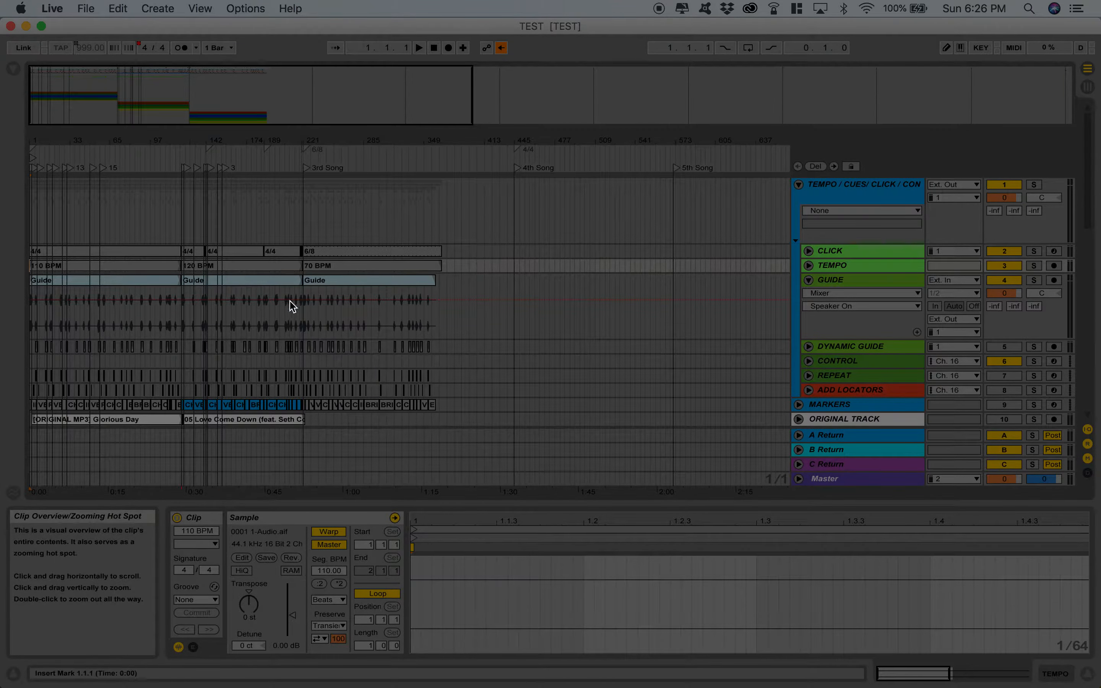
Reopen the TEST set from the recent sets and view its lower tracks
{"action": "left_click", "coordinate": [83, 9]}
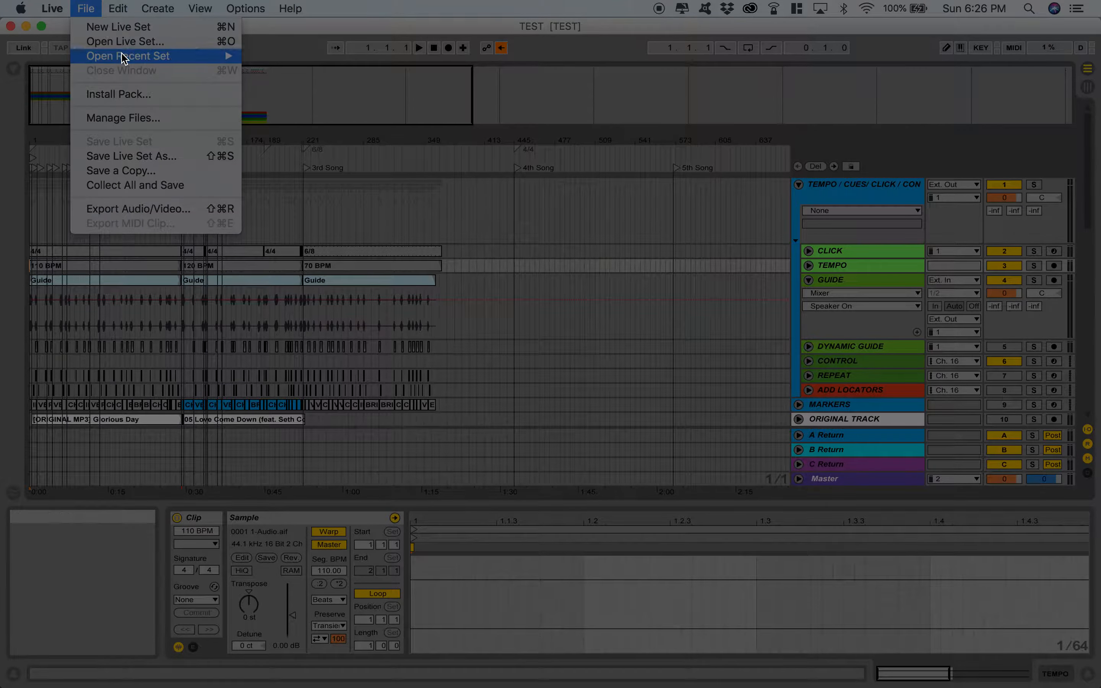
{"action": "mouse_move", "coordinate": [123, 55]}
{"action": "left_click", "coordinate": [274, 57]}
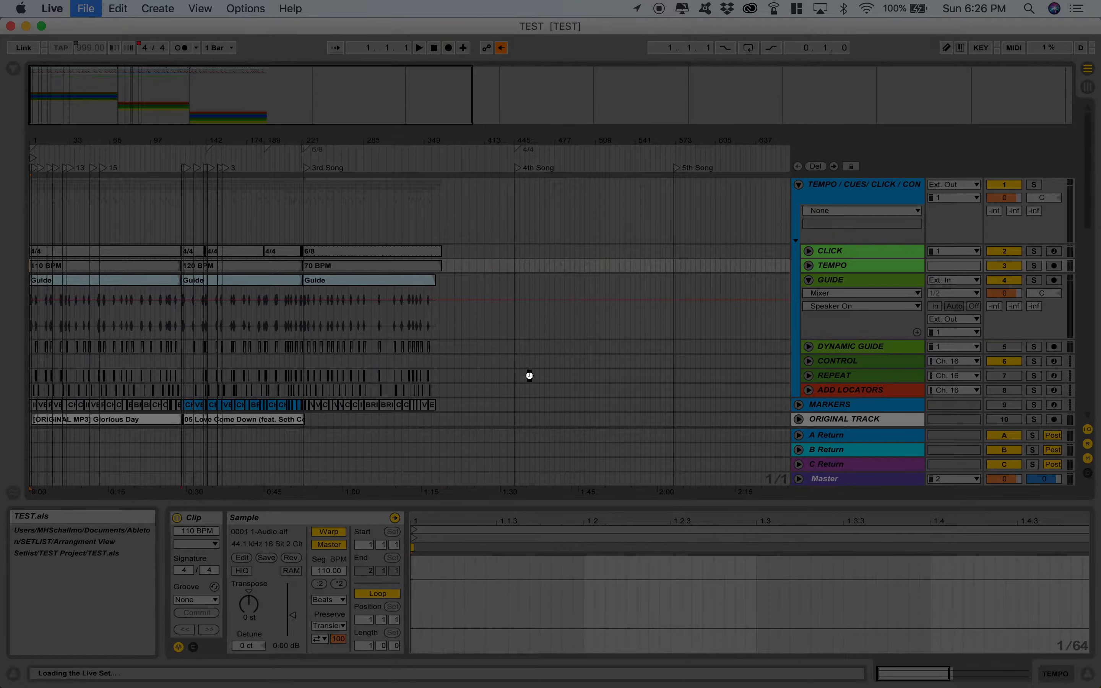
{"action": "scroll", "coordinate": [452, 425], "scroll_direction": "down", "scroll_amount": 5}
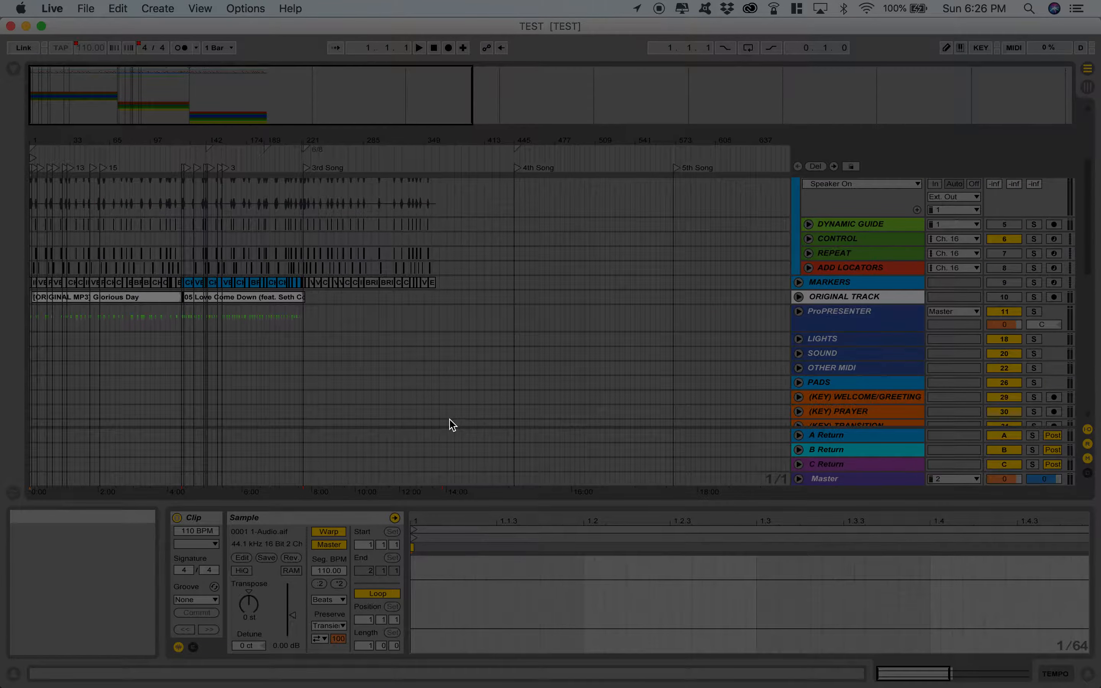
Select the 120 BPM tempo clip, play the middle of the second song at a raised volume, and stop playback
{"action": "scroll", "coordinate": [214, 310], "scroll_direction": "up", "scroll_amount": 5}
{"action": "left_click", "coordinate": [187, 266]}
{"action": "left_click", "coordinate": [240, 165]}
{"action": "key", "text": "XF86AudioRaiseVolume"}
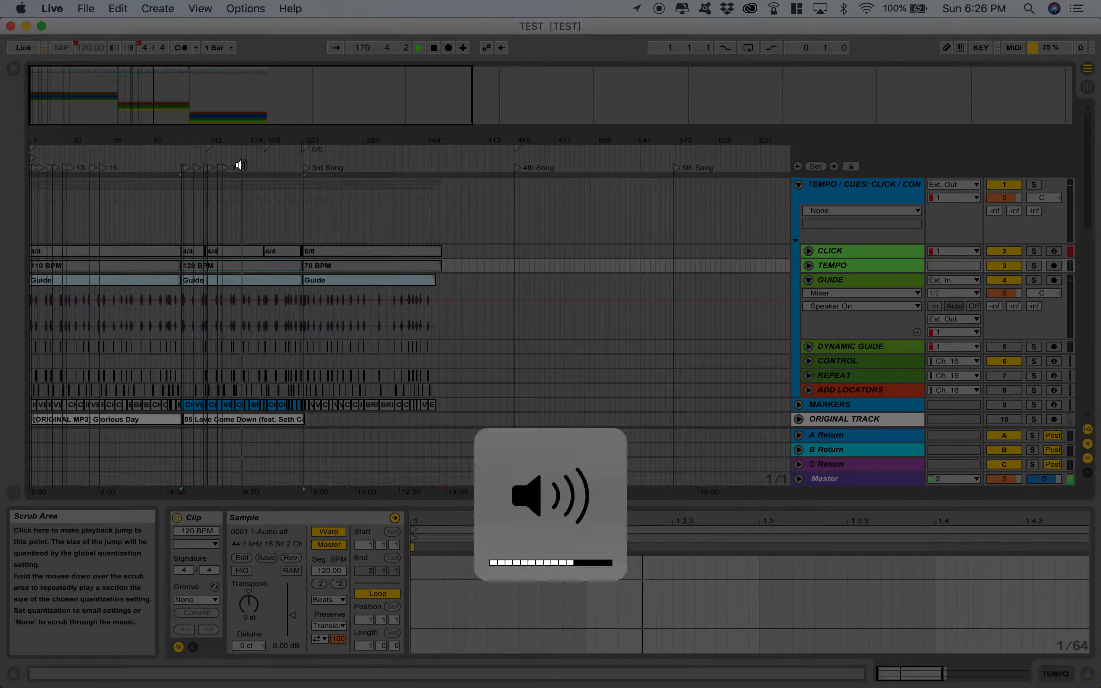
{"action": "key", "text": "space"}
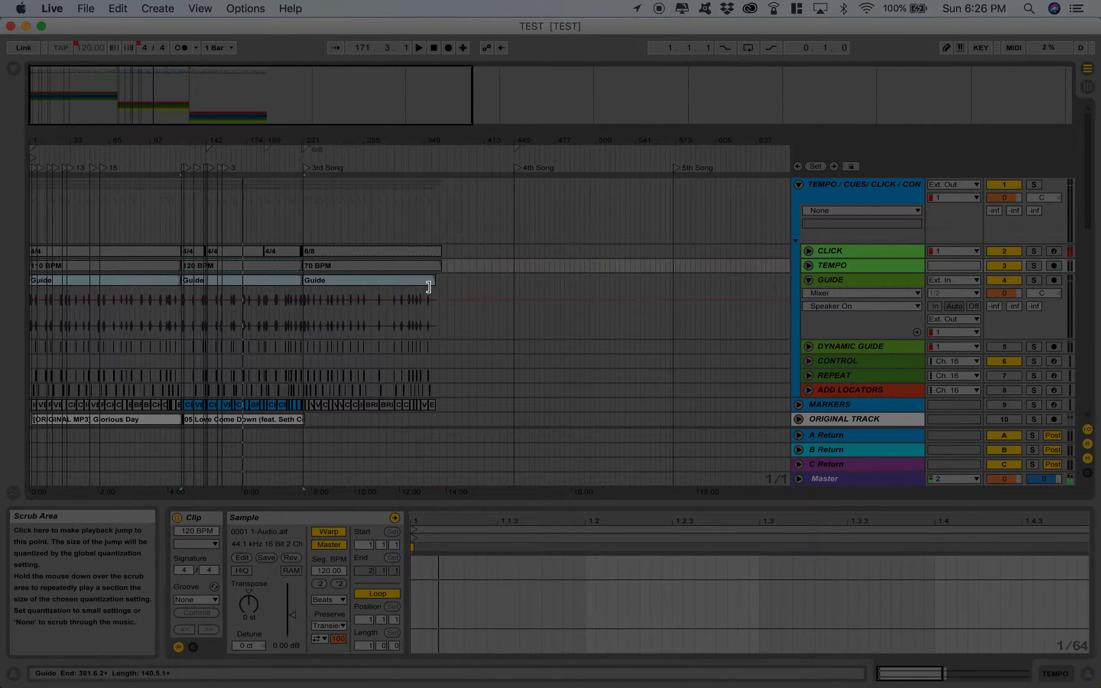
Fold the GUIDE track and the TEMPO / CUES / CLICK group
{"action": "scroll", "coordinate": [428, 286], "scroll_direction": "down", "scroll_amount": 6}
{"action": "scroll", "coordinate": [430, 285], "scroll_direction": "up", "scroll_amount": 5}
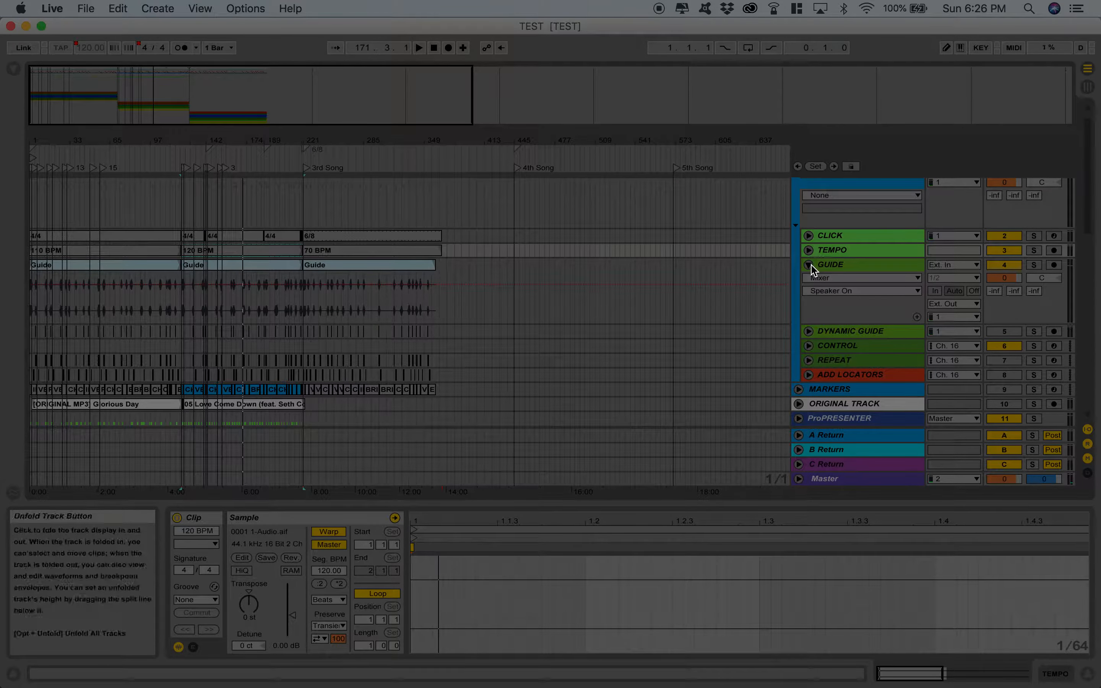
{"action": "left_click", "coordinate": [808, 268]}
{"action": "scroll", "coordinate": [745, 310], "scroll_direction": "up", "scroll_amount": 2}
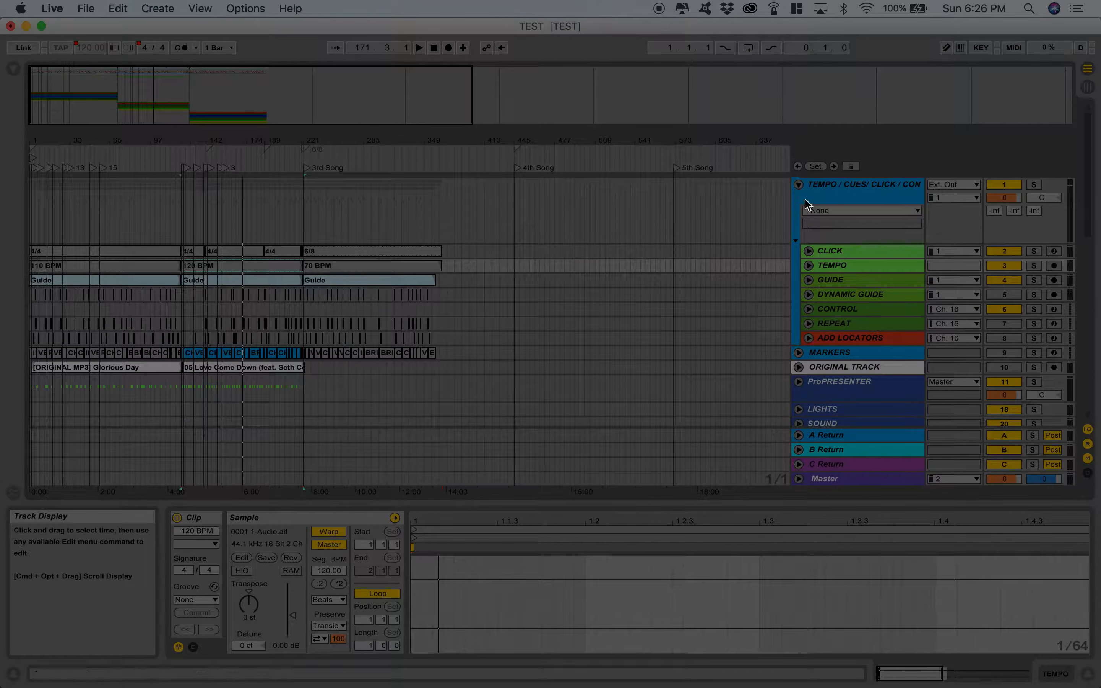
{"action": "left_click", "coordinate": [799, 184]}
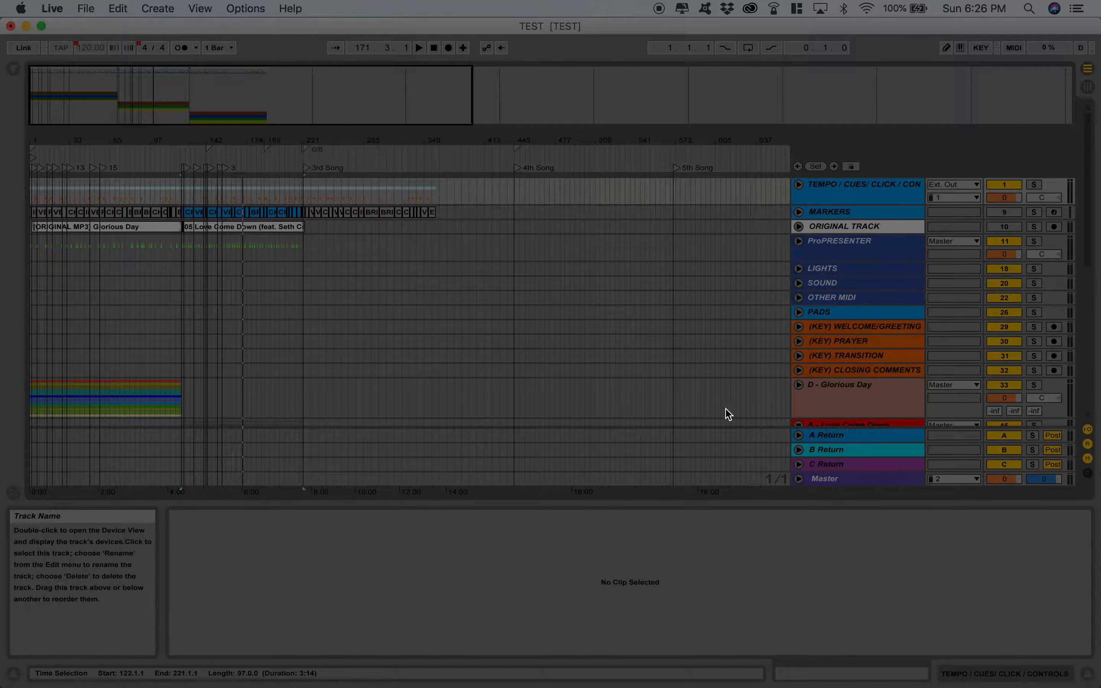
Hide the clip detail view and fold the A - Love Come Down group
{"action": "scroll", "coordinate": [715, 404], "scroll_direction": "down", "scroll_amount": 3}
{"action": "left_click", "coordinate": [1092, 678]}
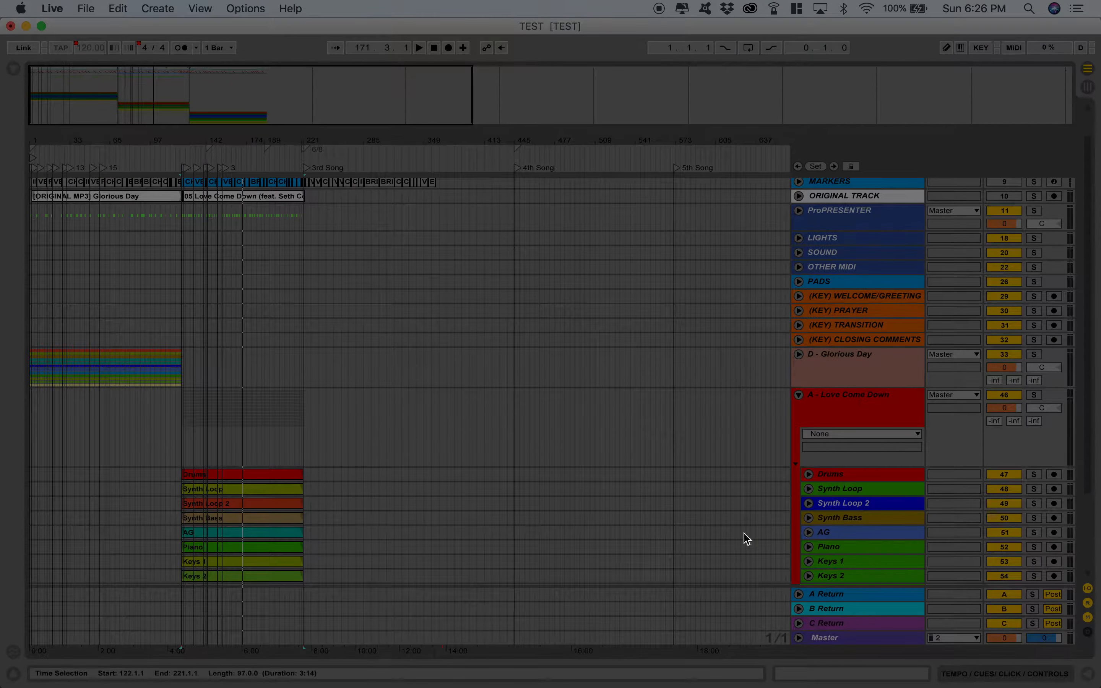
{"action": "left_click", "coordinate": [798, 395]}
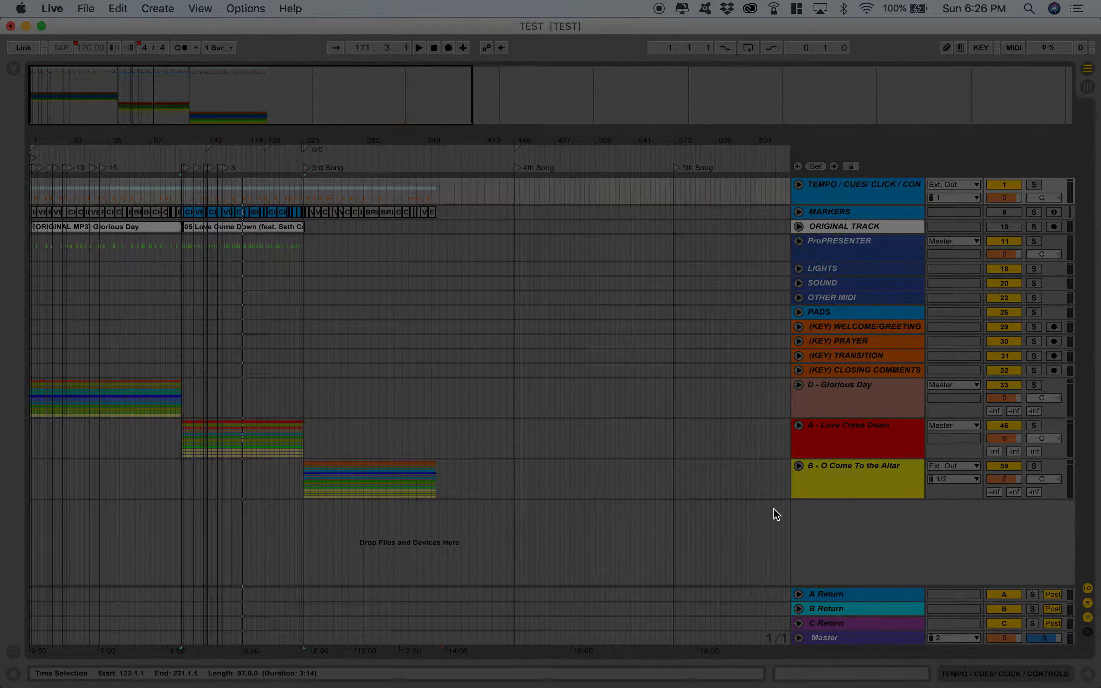
Switch the In/Out section display off and on again, and hide the return tracks
{"action": "left_click", "coordinate": [957, 467]}
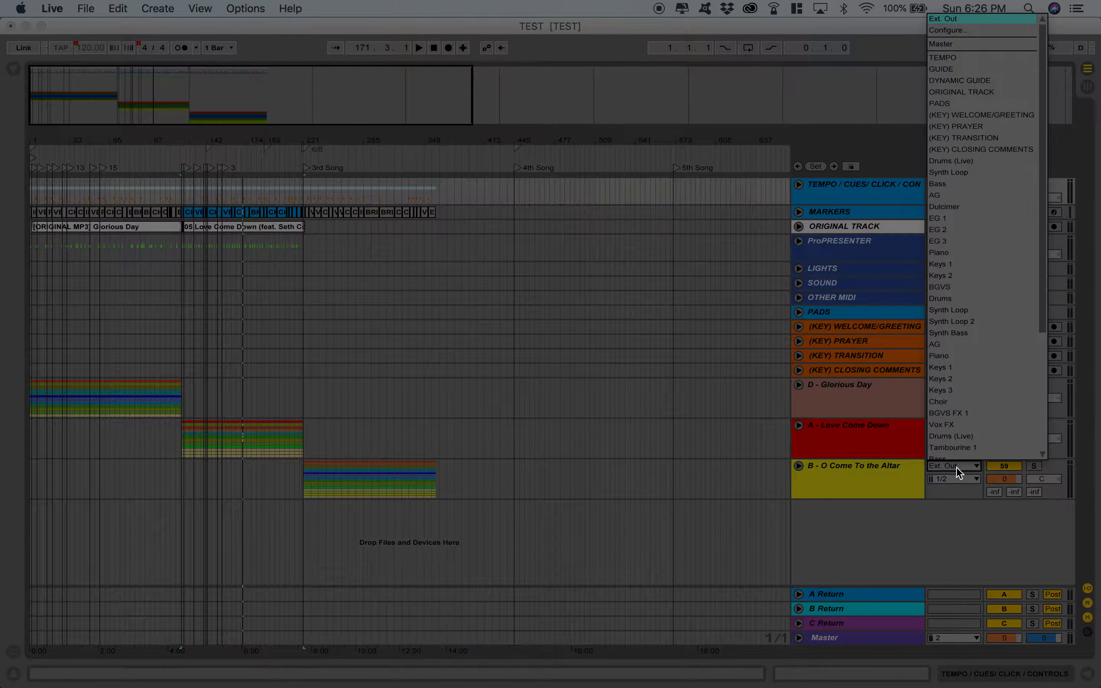
{"action": "left_click", "coordinate": [928, 513]}
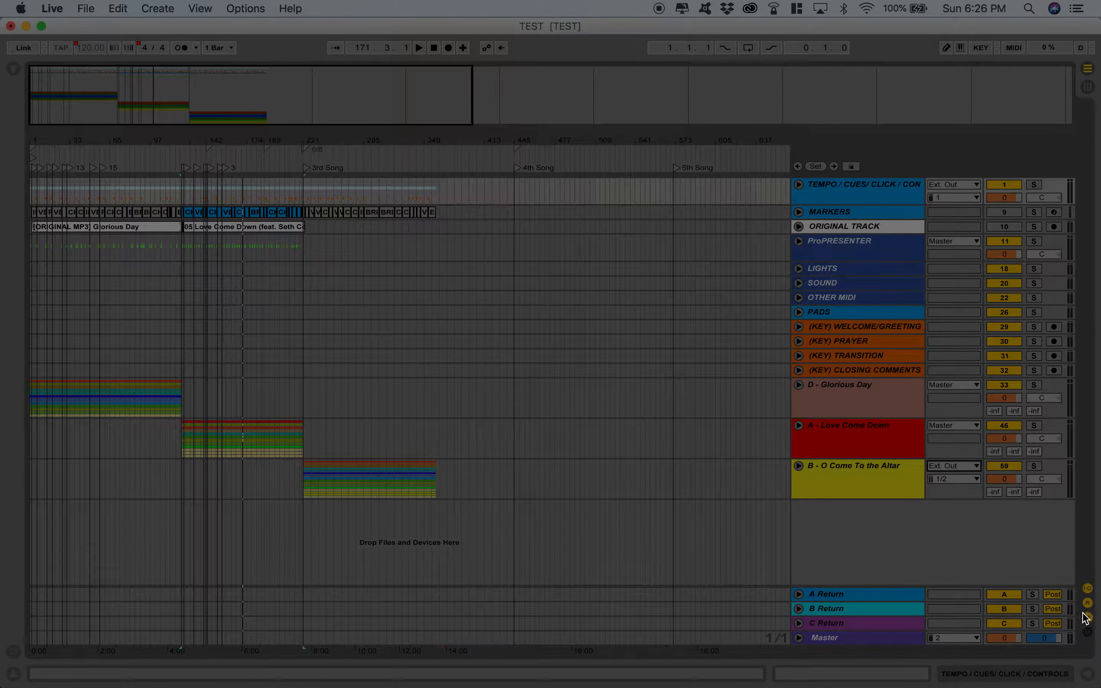
{"action": "left_click", "coordinate": [1087, 589]}
{"action": "left_click", "coordinate": [1087, 589]}
{"action": "left_click", "coordinate": [1087, 603]}
{"action": "left_click", "coordinate": [1087, 604]}
{"action": "left_click", "coordinate": [1087, 604]}
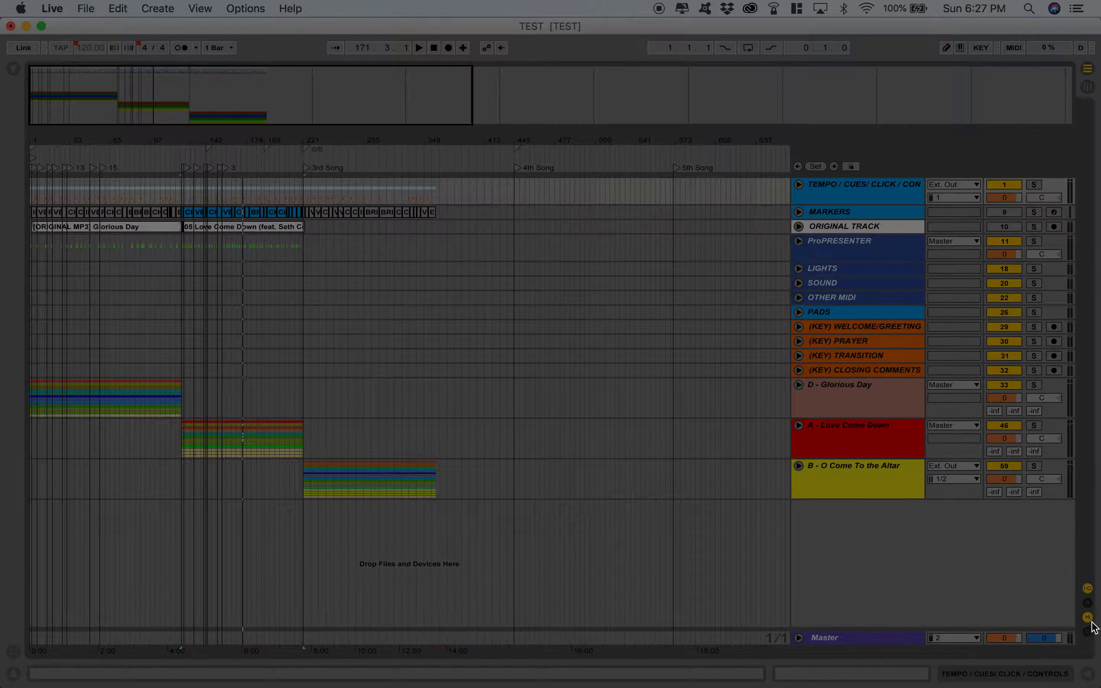
Hide and show the mixer section twice, and toggle the In/Out section off and on once
{"action": "left_click", "coordinate": [1088, 619]}
{"action": "left_click", "coordinate": [1088, 619]}
{"action": "left_click", "coordinate": [1088, 619]}
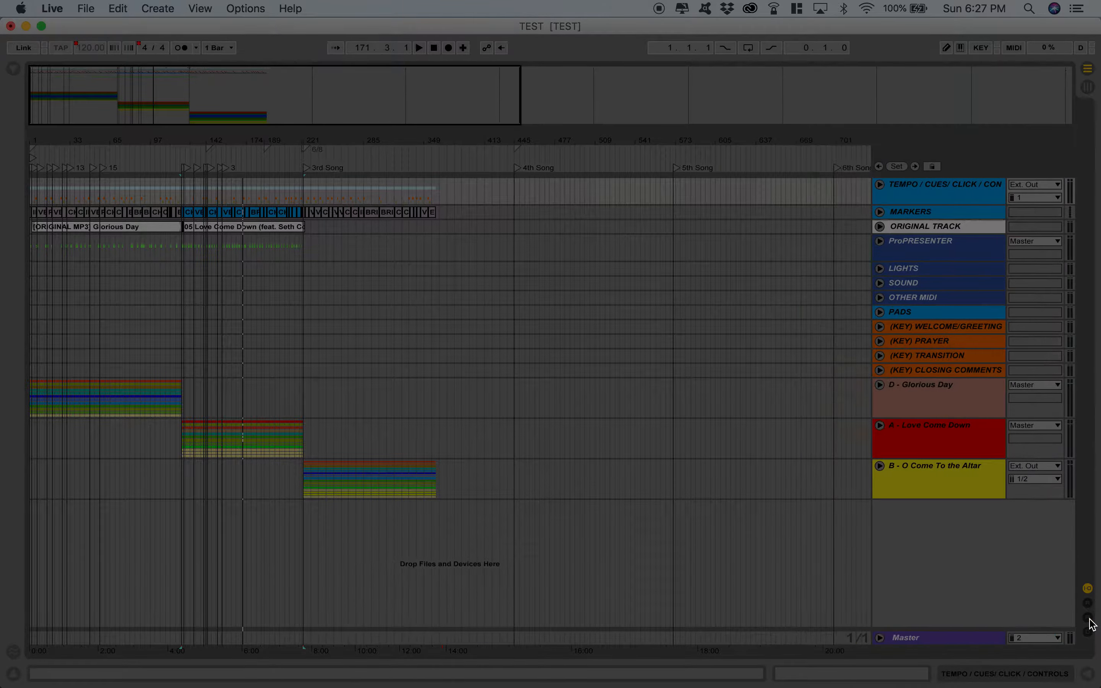
{"action": "left_click", "coordinate": [1088, 620]}
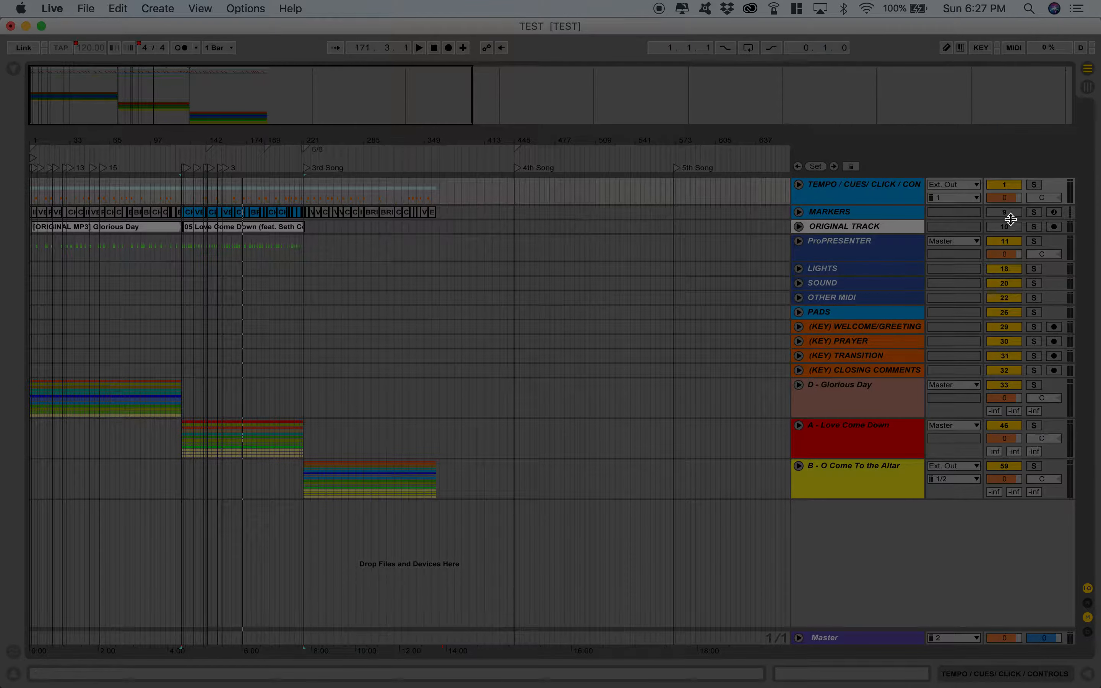
{"action": "left_click", "coordinate": [1088, 589]}
{"action": "left_click", "coordinate": [1088, 589]}
Unfold the B - O Come To the Altar group, route its output to Master, and fold it again
{"action": "left_click", "coordinate": [798, 466]}
{"action": "left_click", "coordinate": [967, 469]}
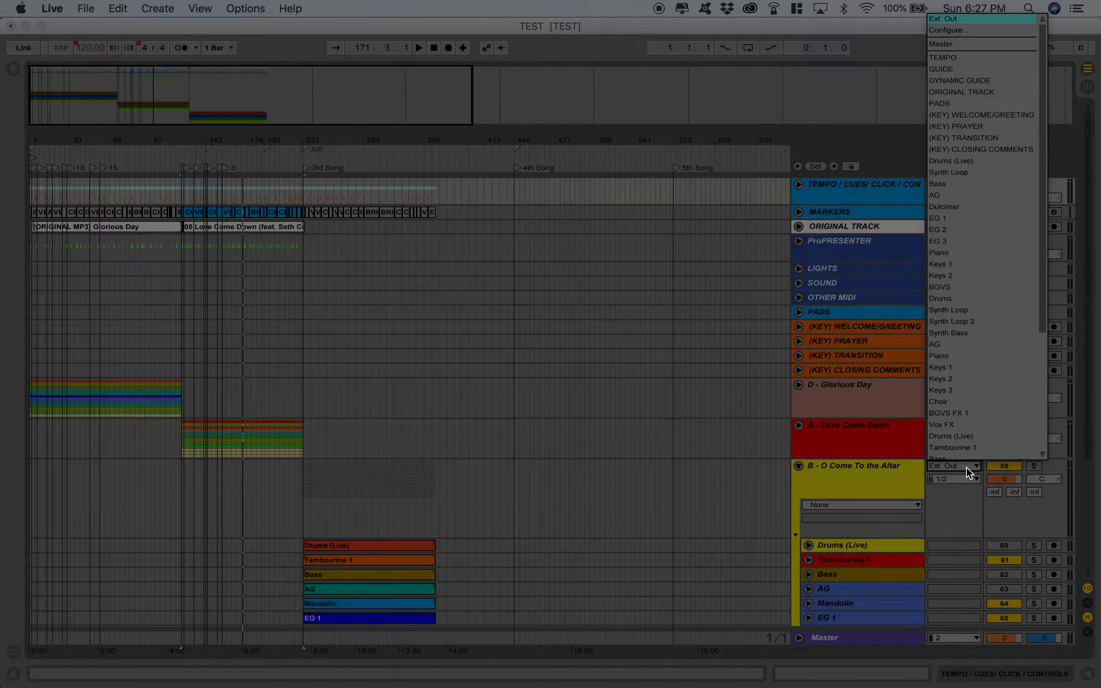
{"action": "left_click", "coordinate": [940, 44]}
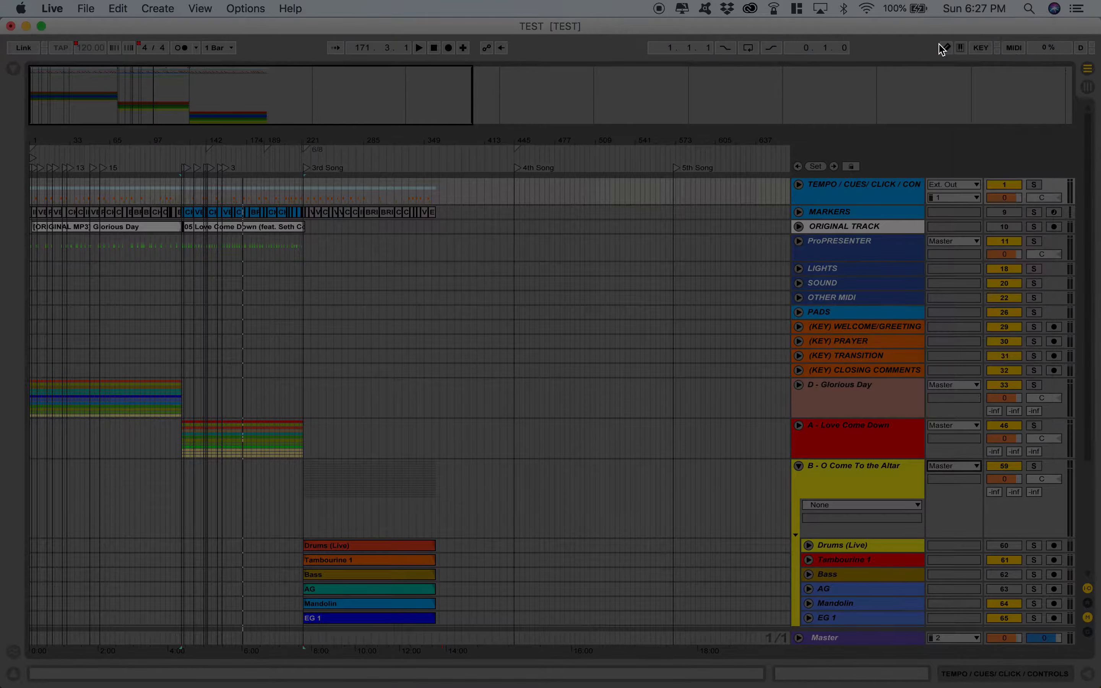
{"action": "left_click", "coordinate": [799, 466]}
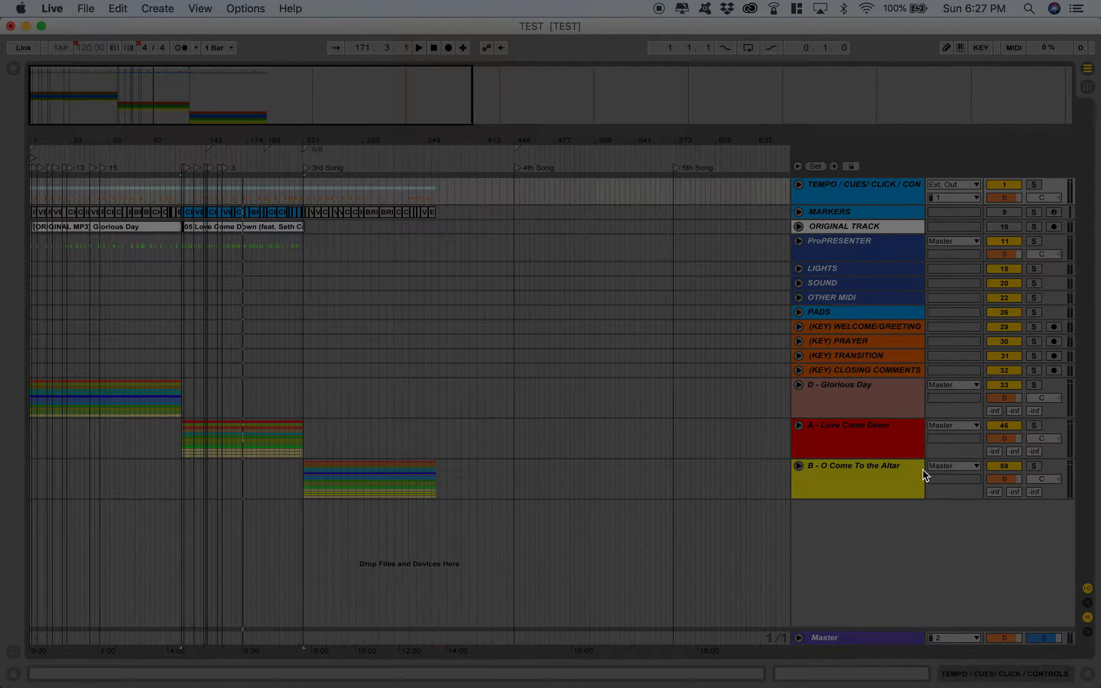
Try B - O Come To the Altar on Ext. Out with channels 2 and 1/2, and return its output to Master
{"action": "left_click", "coordinate": [941, 468]}
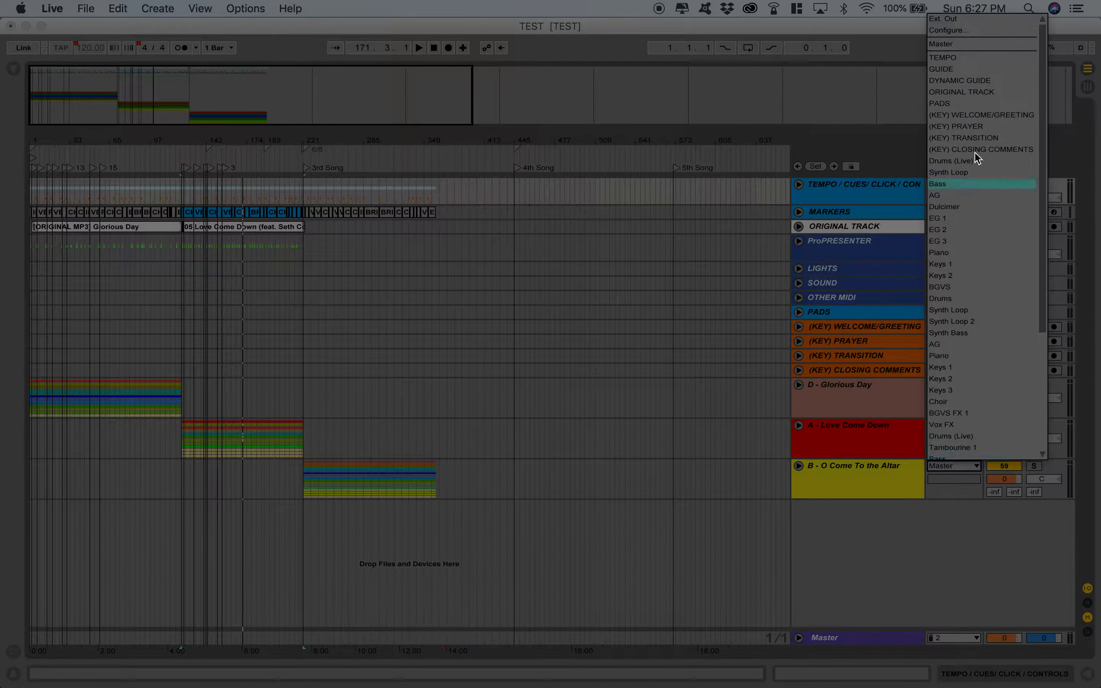
{"action": "left_click", "coordinate": [978, 19]}
{"action": "left_click", "coordinate": [941, 483]}
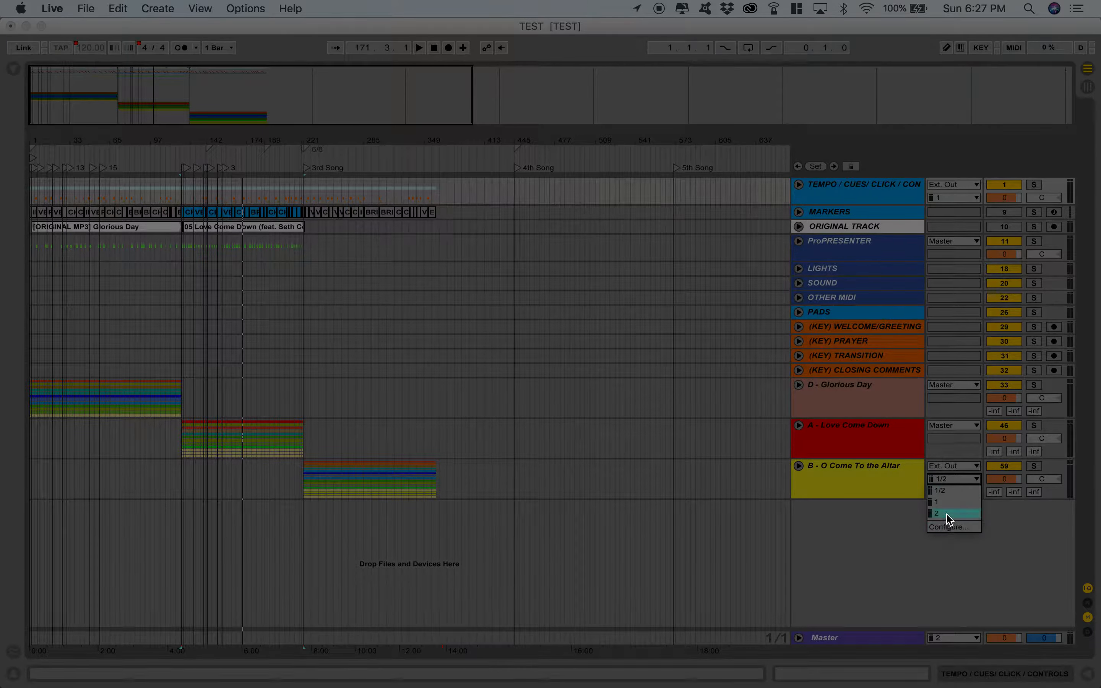
{"action": "left_click", "coordinate": [946, 514]}
{"action": "left_click", "coordinate": [949, 478]}
{"action": "left_click", "coordinate": [948, 494]}
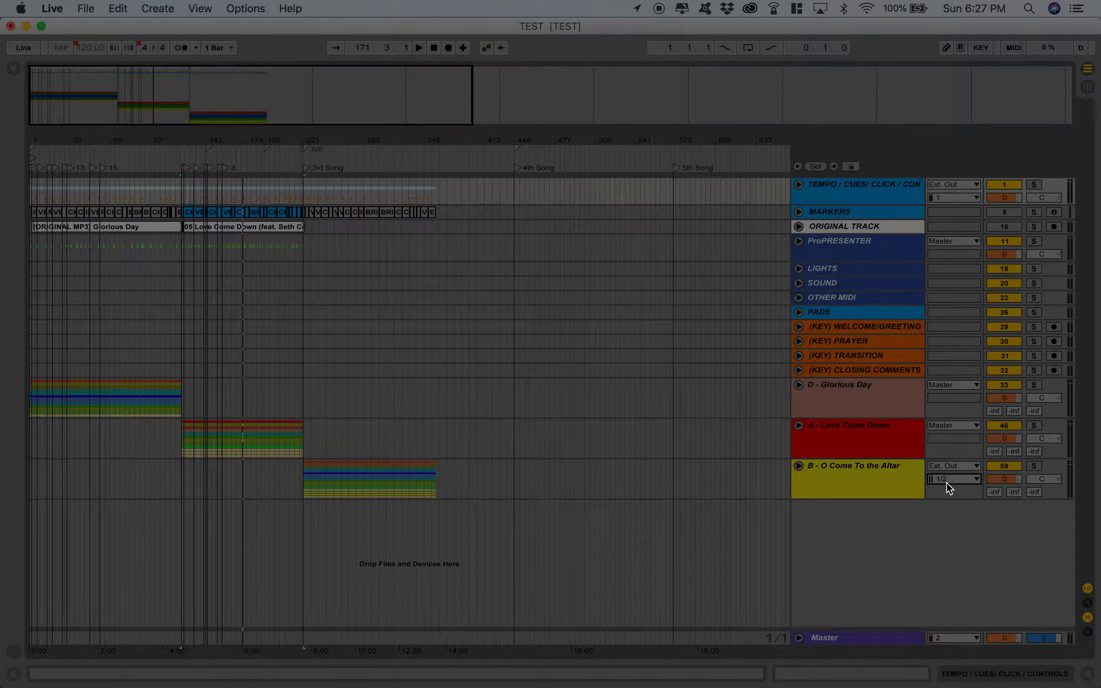
{"action": "left_click", "coordinate": [948, 483]}
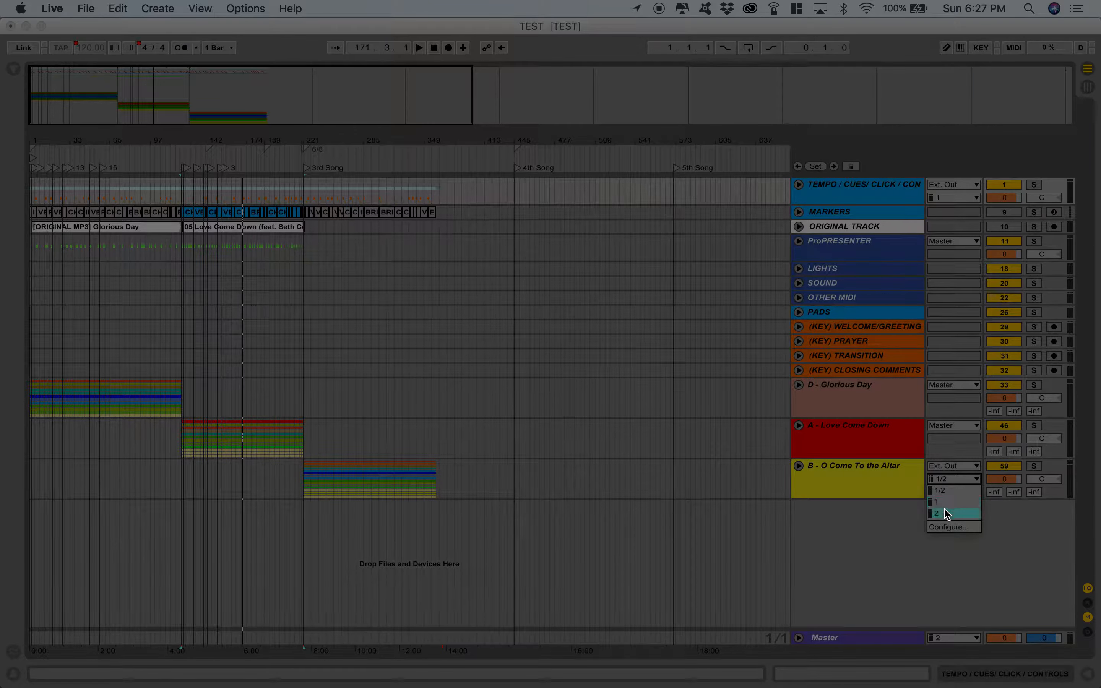
{"action": "left_click", "coordinate": [945, 467]}
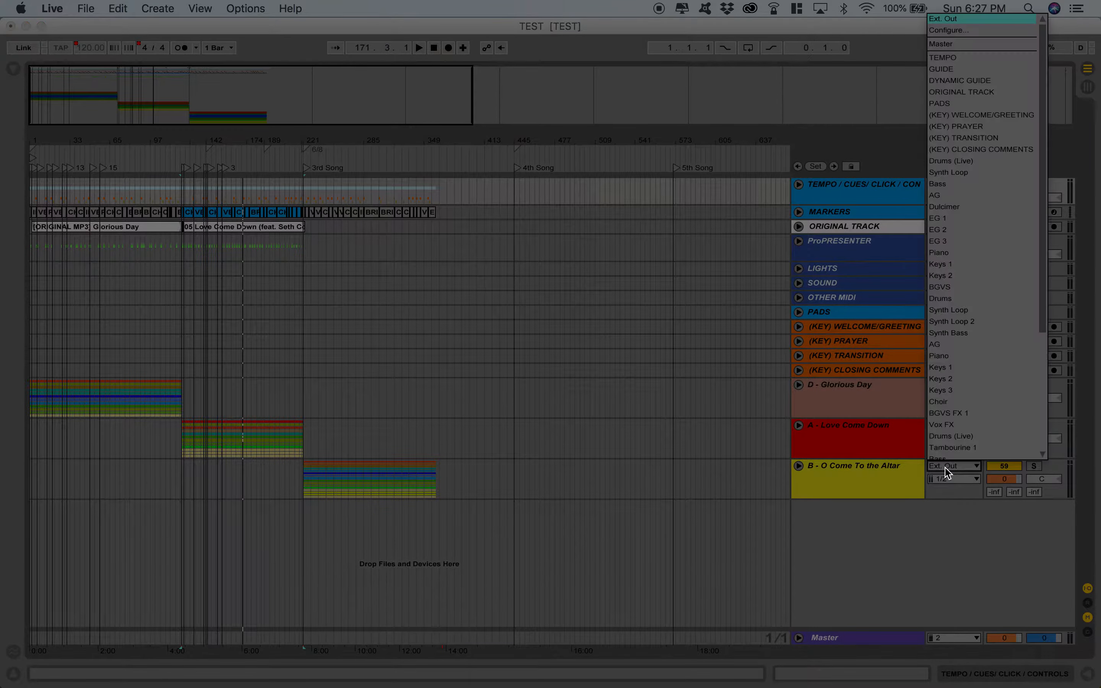
{"action": "left_click", "coordinate": [952, 44]}
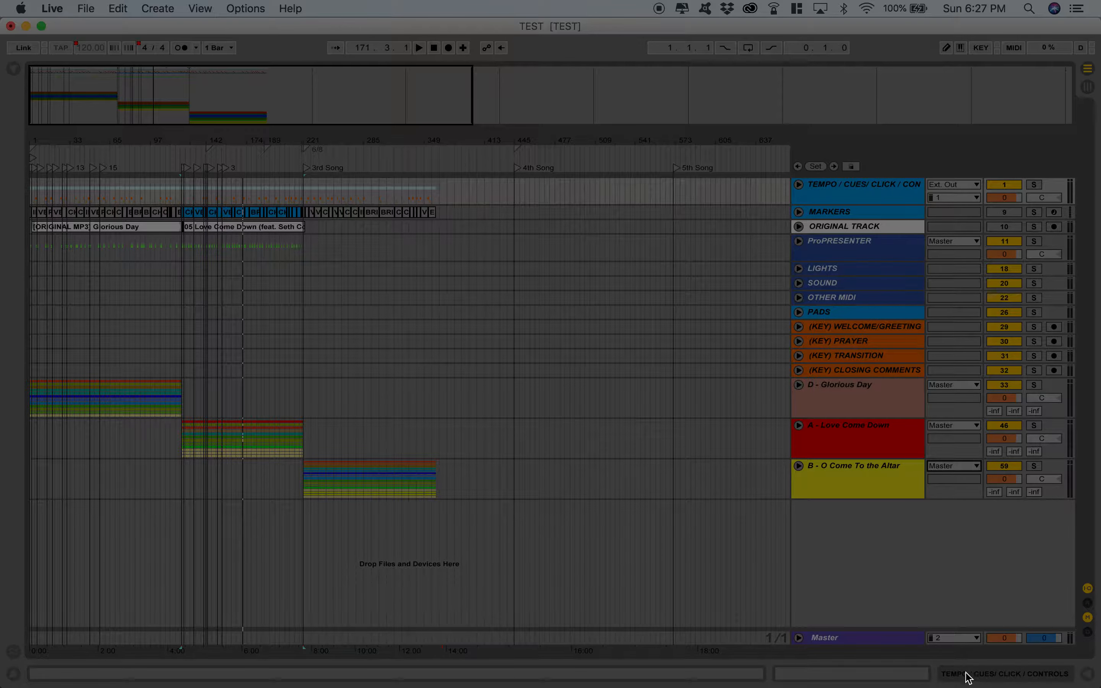
Look through the output channel options of the Master track
{"action": "left_click", "coordinate": [966, 640]}
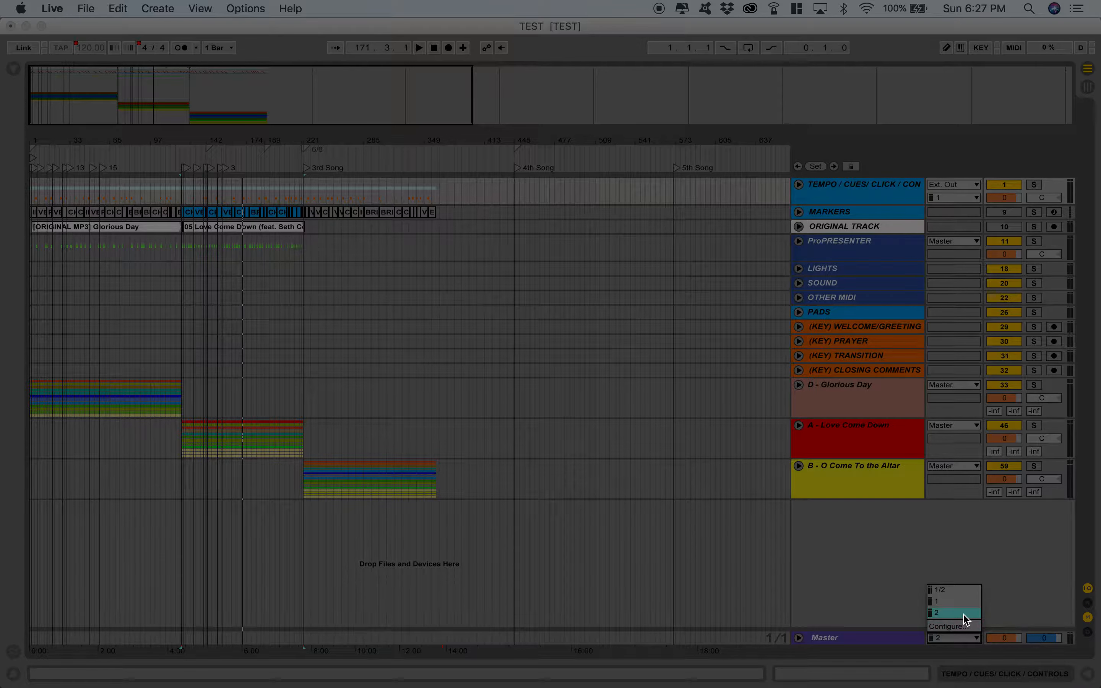
{"action": "left_click", "coordinate": [964, 620]}
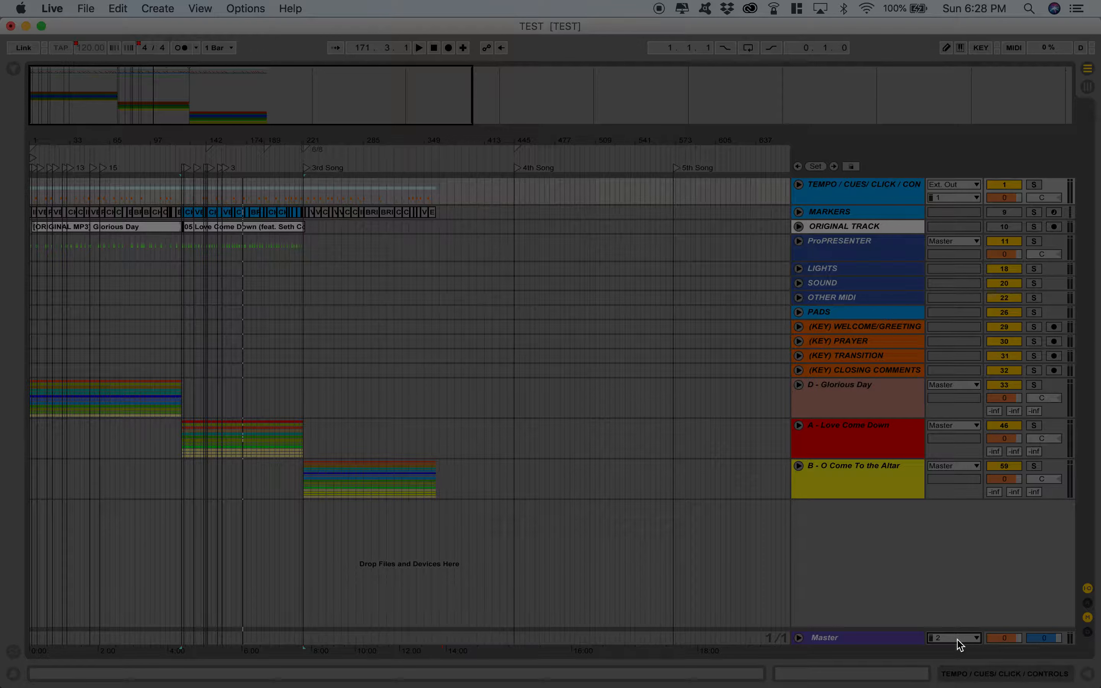
{"action": "left_click", "coordinate": [957, 639]}
{"action": "left_click", "coordinate": [957, 601]}
{"action": "left_click", "coordinate": [959, 640]}
Unfold the B - O Come To the Altar group, play the third song with Drums (Live) soloed, and unsolo that track
{"action": "left_click", "coordinate": [798, 465]}
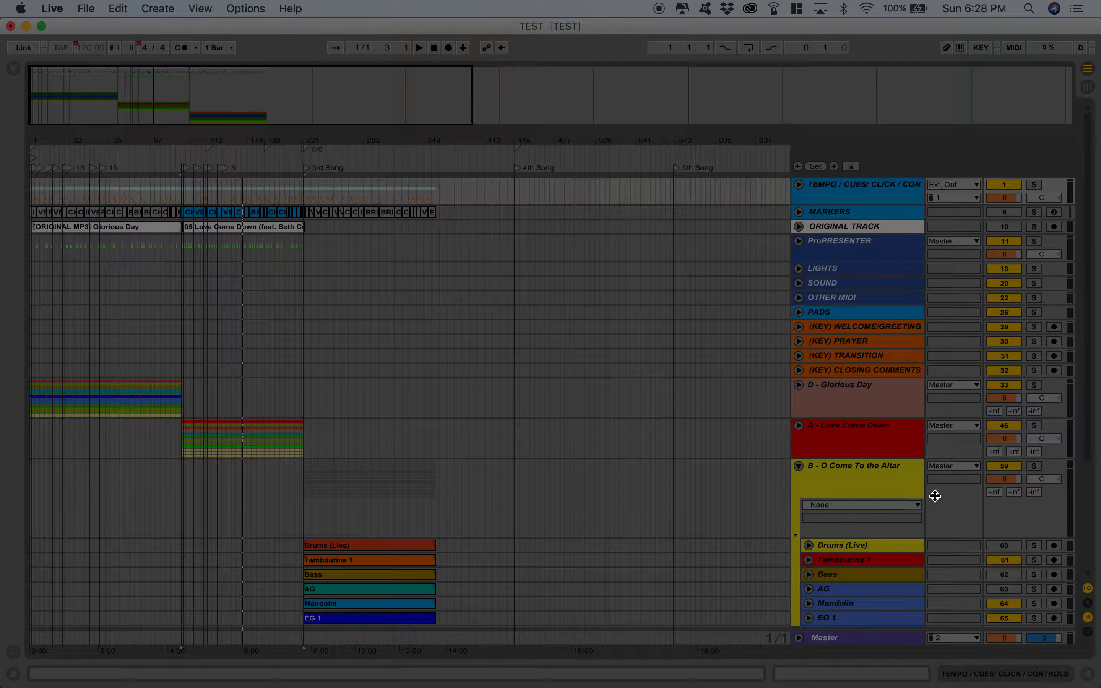
{"action": "scroll", "coordinate": [891, 475], "scroll_direction": "down", "scroll_amount": 5}
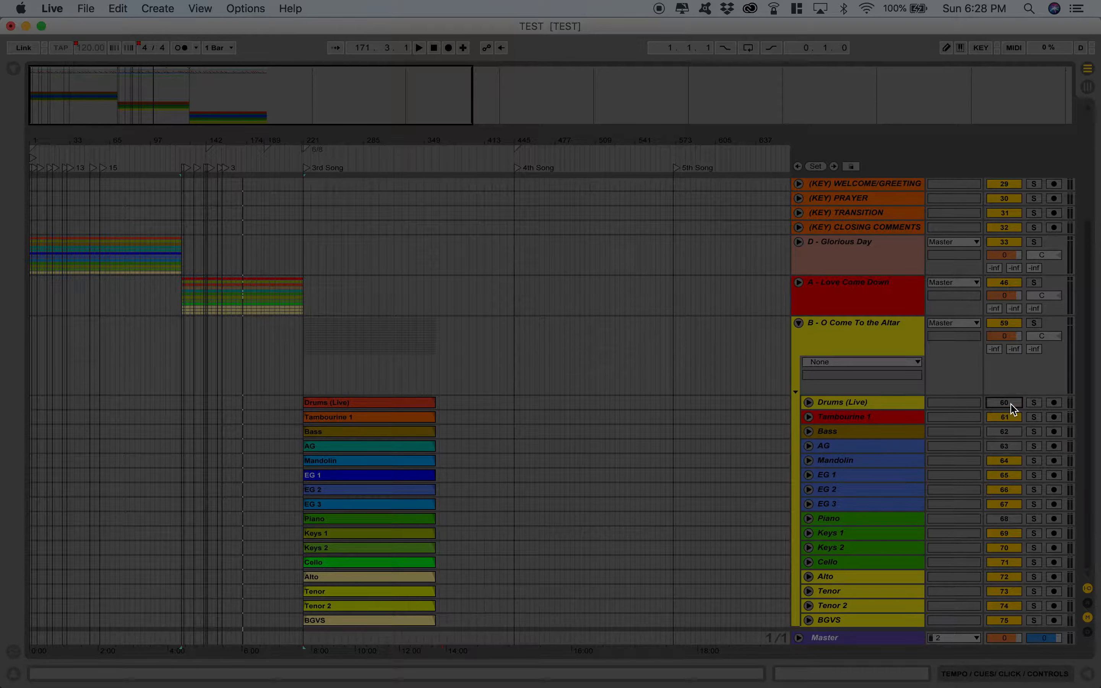
{"action": "left_click", "coordinate": [1031, 402]}
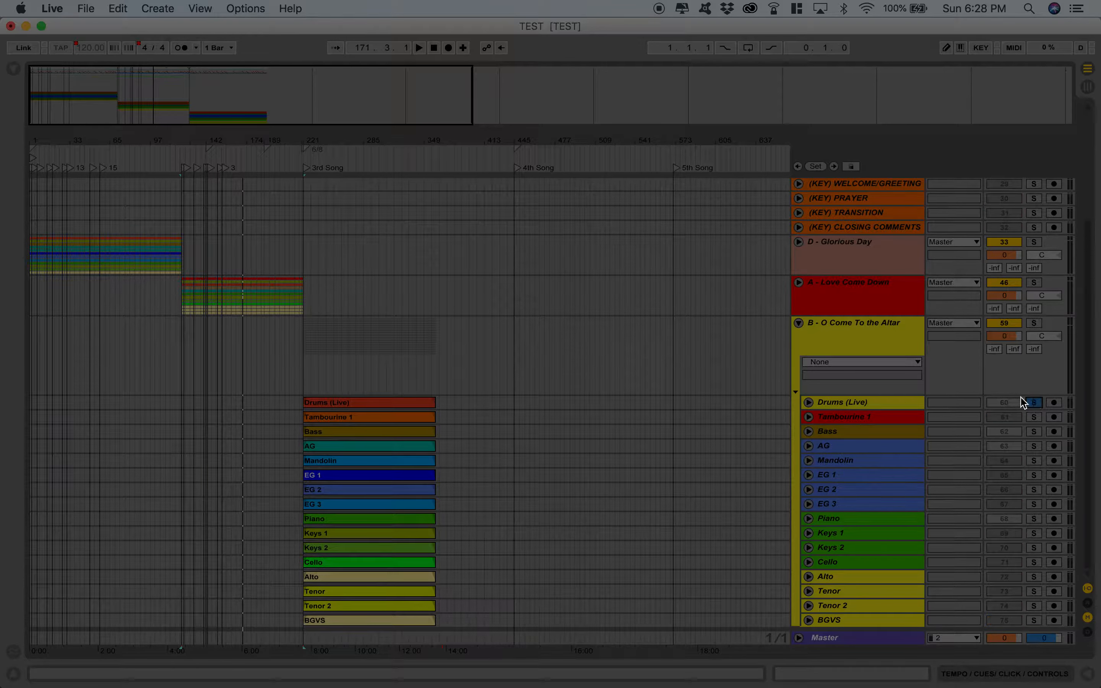
{"action": "left_click", "coordinate": [339, 158]}
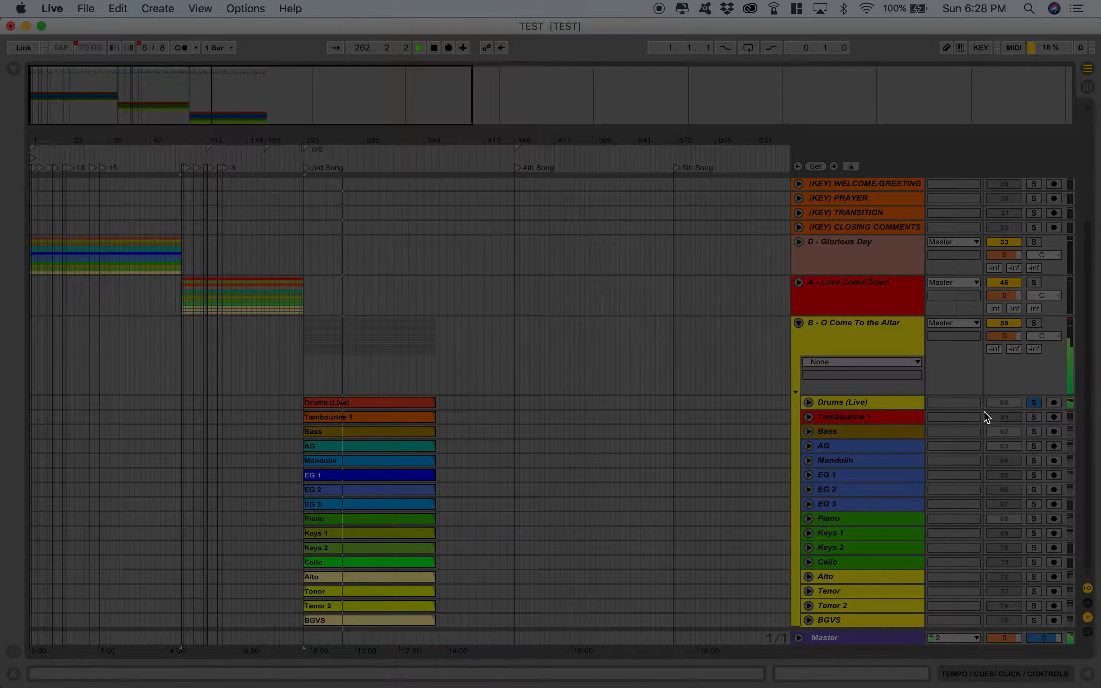
{"action": "left_click", "coordinate": [1034, 403]}
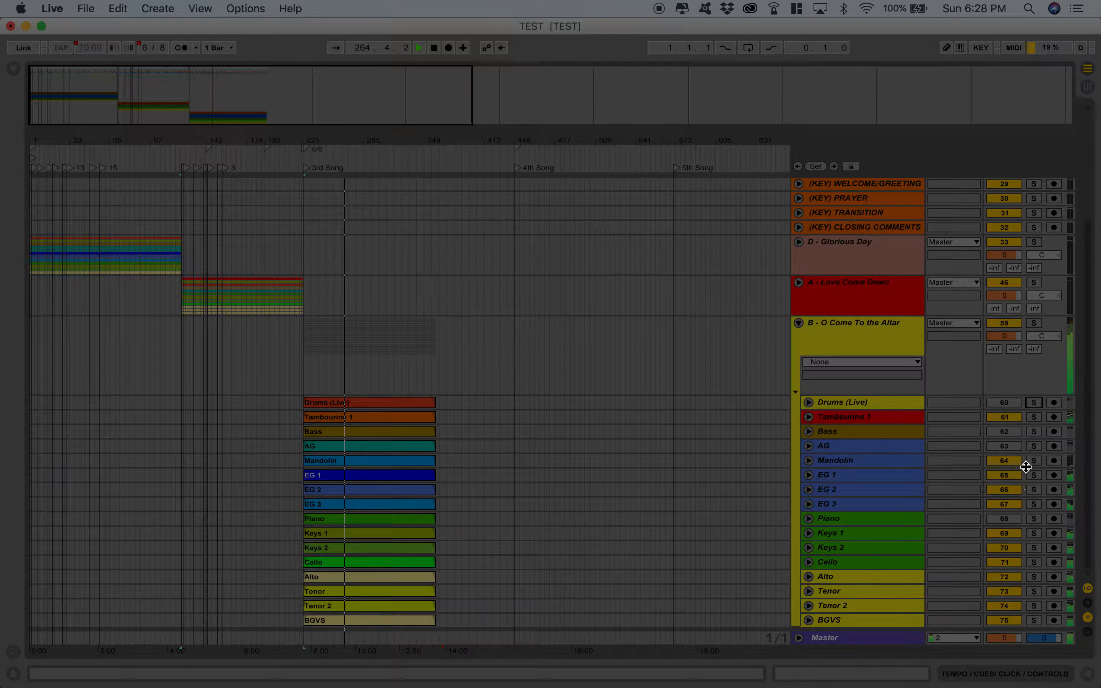
Activate the AG, Bass, Piano and Drums (Live) tracks of the third song, and stop playback
{"action": "left_click", "coordinate": [1005, 446]}
{"action": "left_click", "coordinate": [1004, 432]}
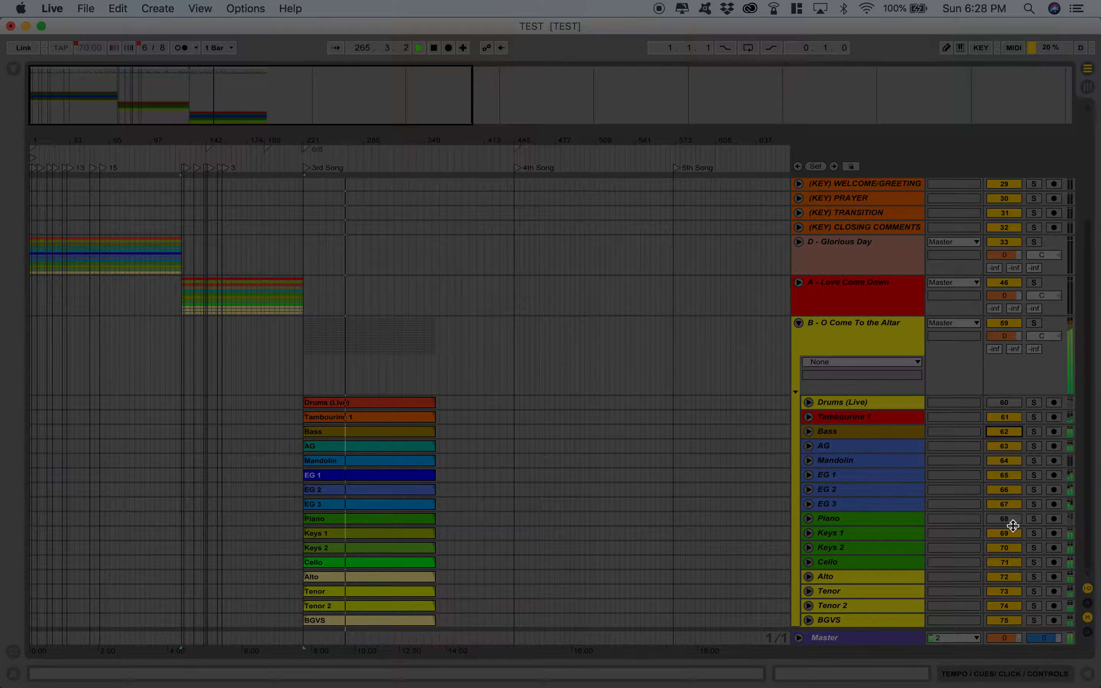
{"action": "left_click", "coordinate": [1007, 520]}
{"action": "left_click", "coordinate": [999, 404]}
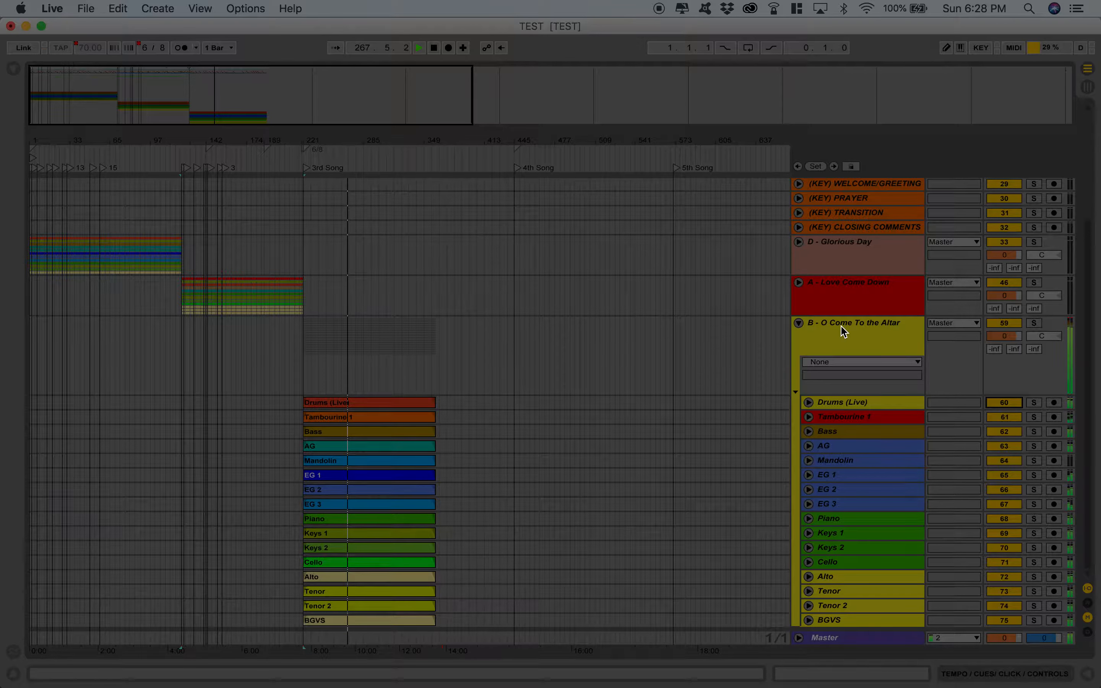
{"action": "key", "text": "space"}
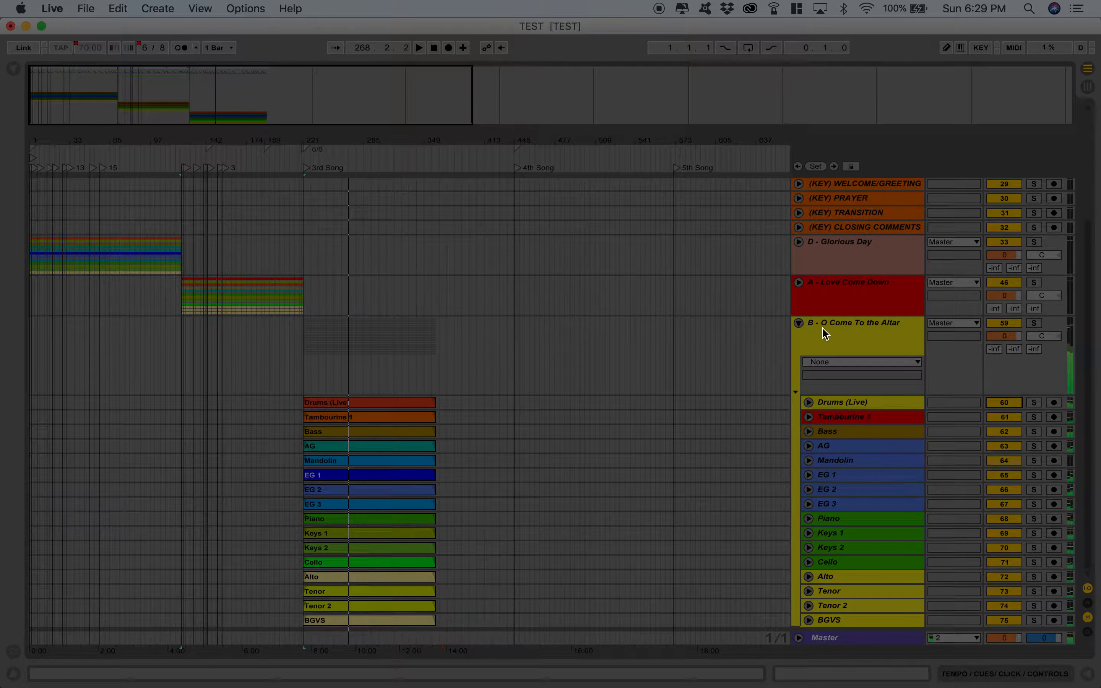
Compare the Utility gain of the B - O Come To the Altar and A - Love Come Down groups, and set the former to 6.67 dB
{"action": "double_click", "coordinate": [844, 326]}
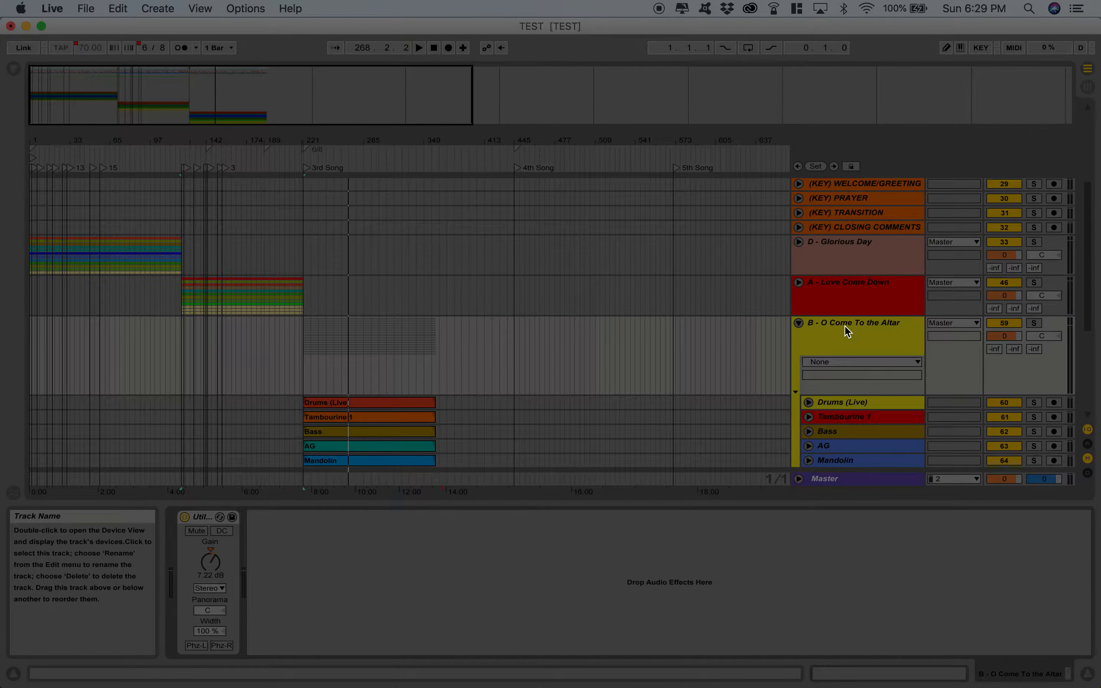
{"action": "left_click", "coordinate": [844, 327]}
{"action": "left_click", "coordinate": [833, 284]}
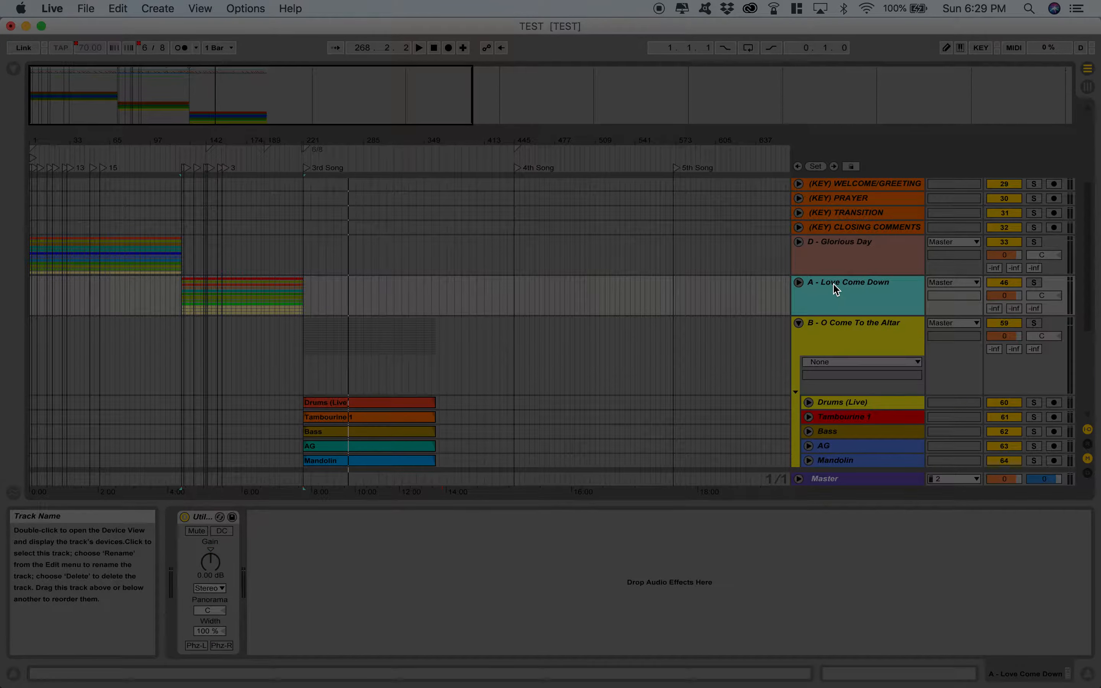
{"action": "left_click", "coordinate": [839, 337]}
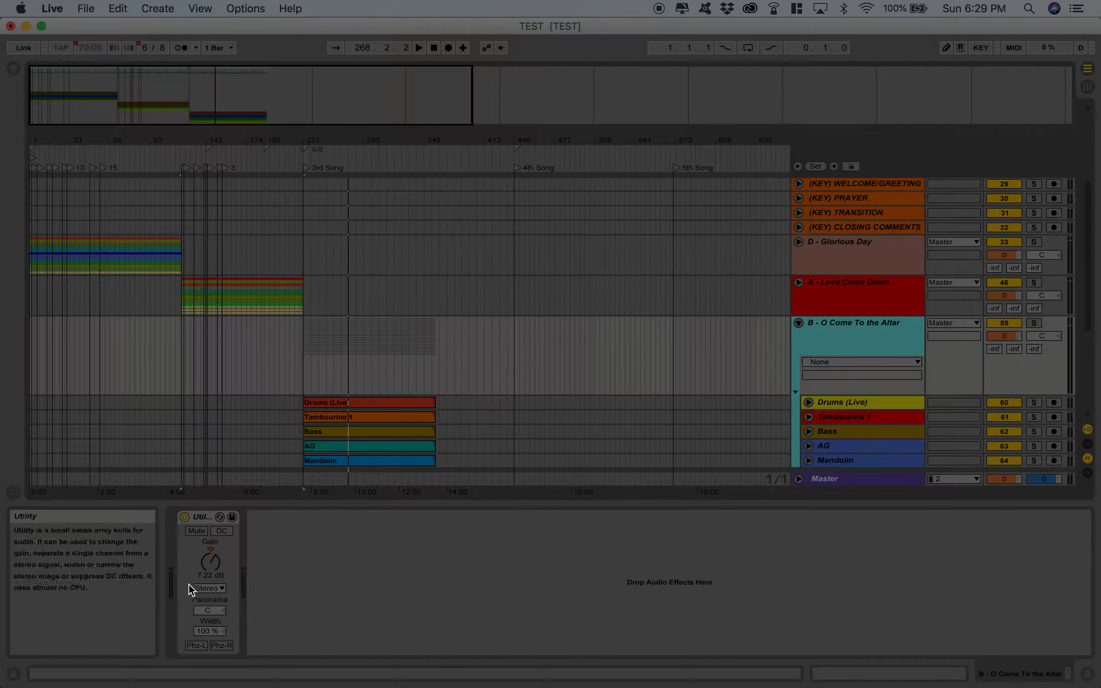
{"action": "left_click", "coordinate": [214, 563]}
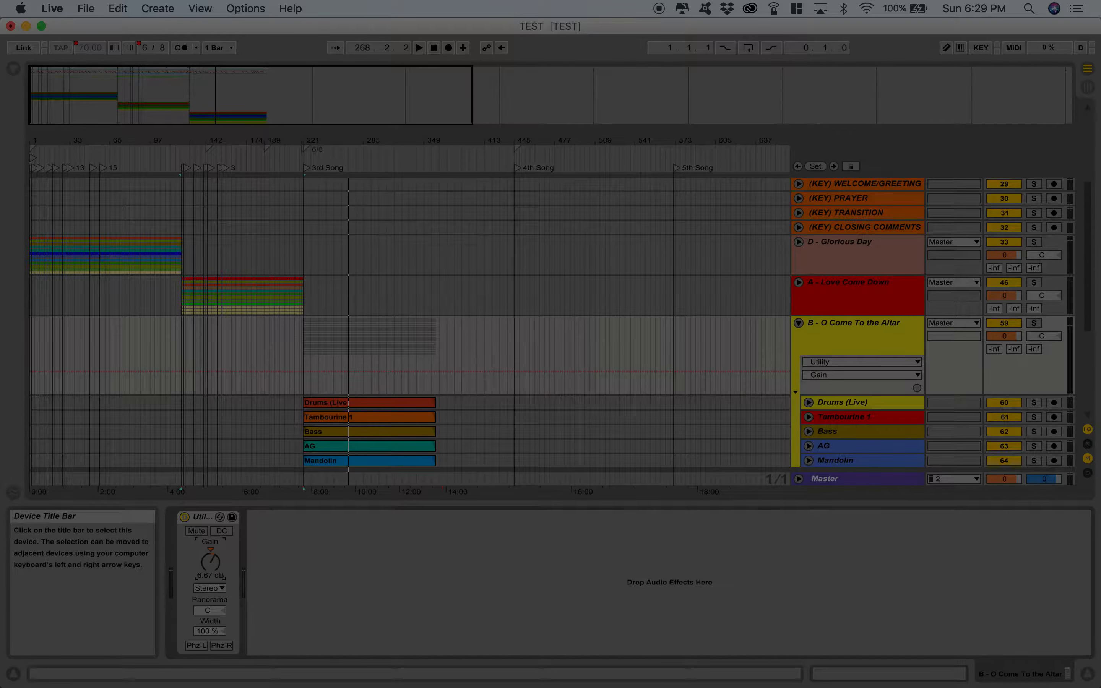
Reset the B - O Come To the Altar group's Utility gain to 0 dB, and play the third song with Master's effects shown
{"action": "left_click_drag", "start_coordinate": [213, 563], "coordinate": [213, 569]}
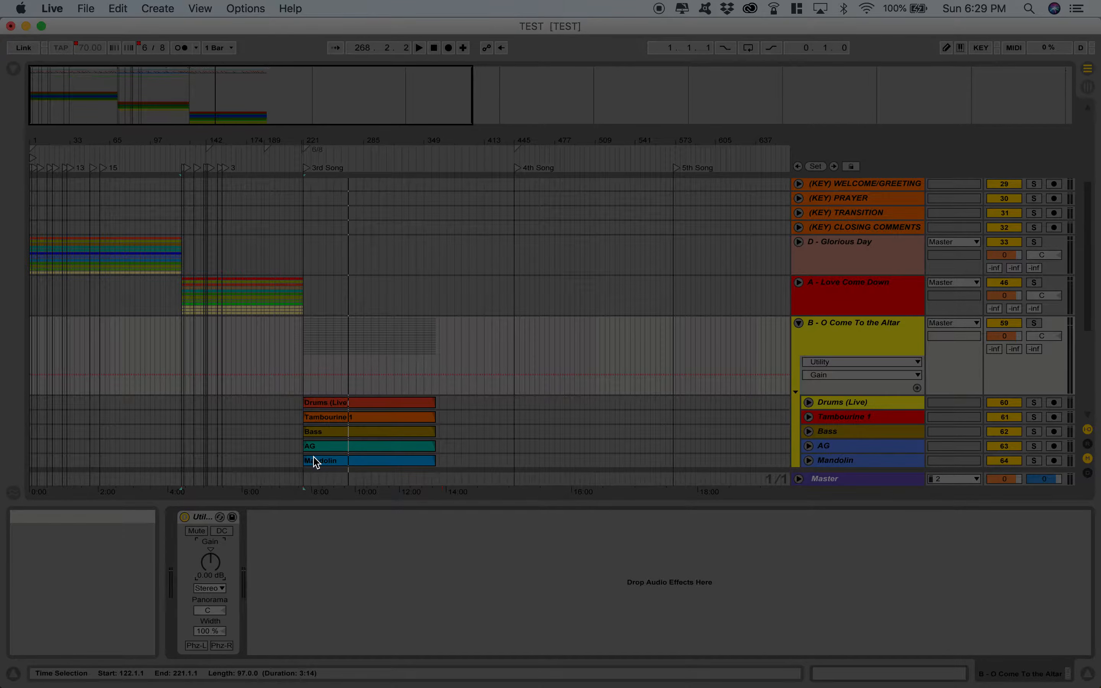
{"action": "left_click", "coordinate": [339, 157]}
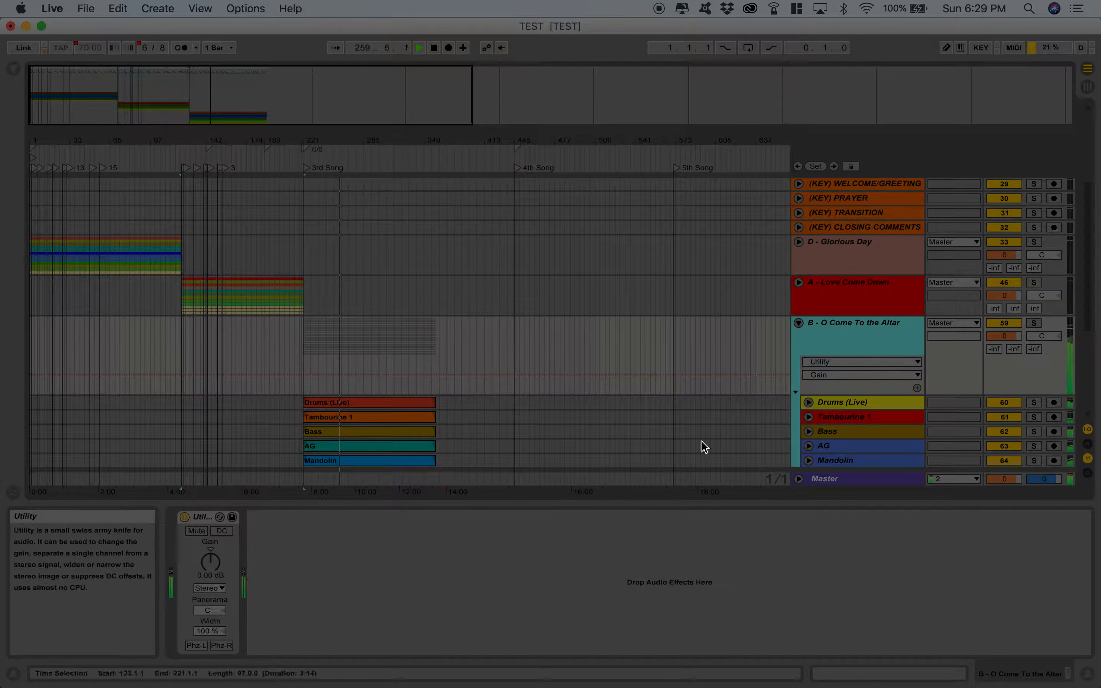
{"action": "left_click", "coordinate": [836, 484]}
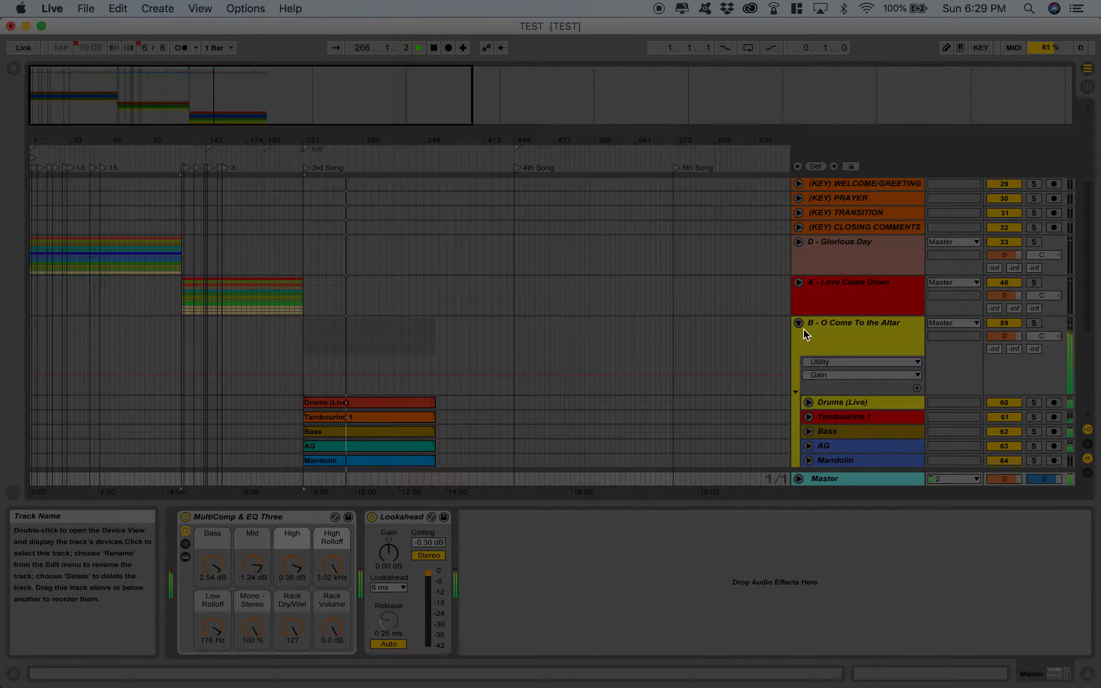
Raise the Utility gain of the B - O Come To the Altar group during playback, and compare the levels on Master's effects
{"action": "left_click", "coordinate": [833, 330]}
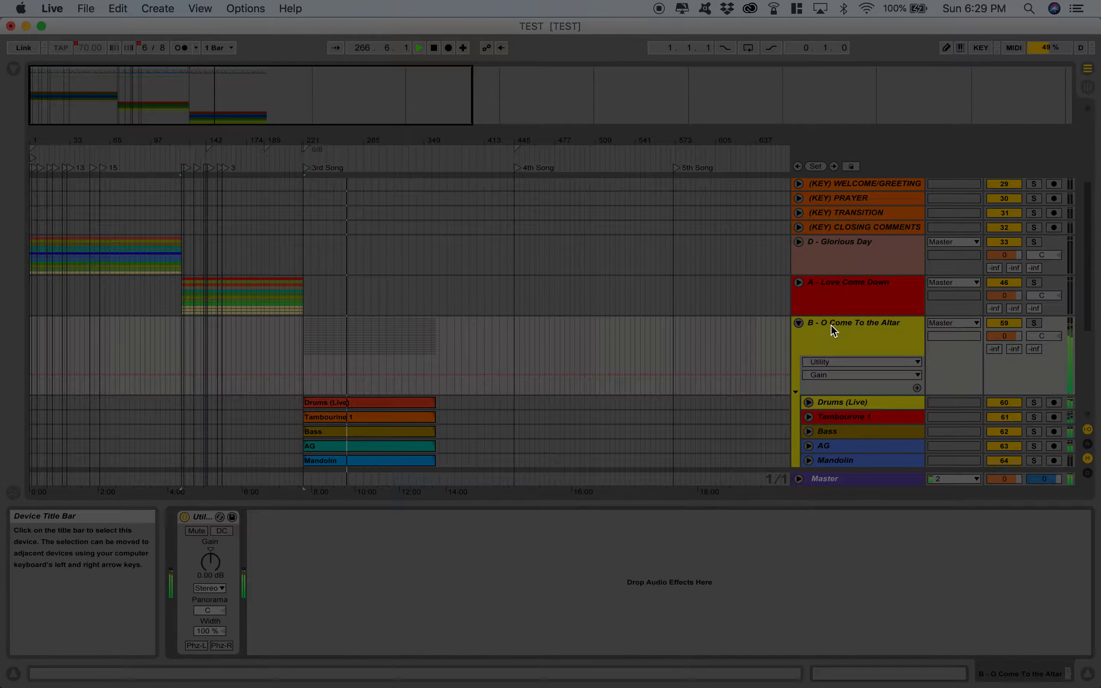
{"action": "left_click", "coordinate": [205, 568]}
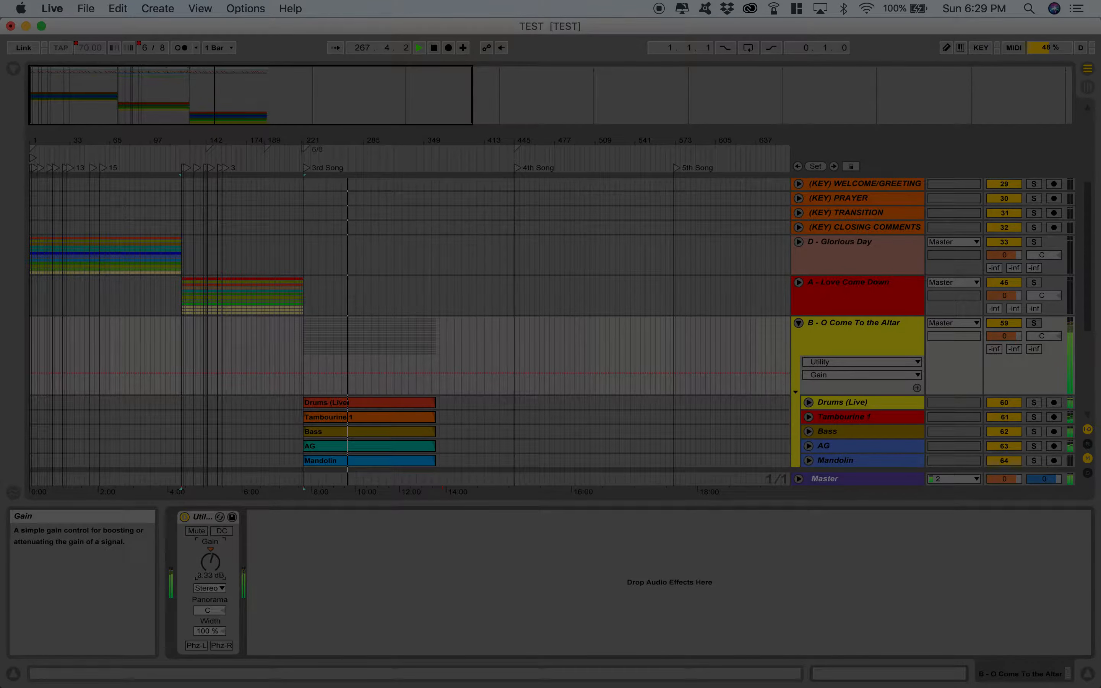
{"action": "left_click_drag", "start_coordinate": [210, 562], "coordinate": [211, 565]}
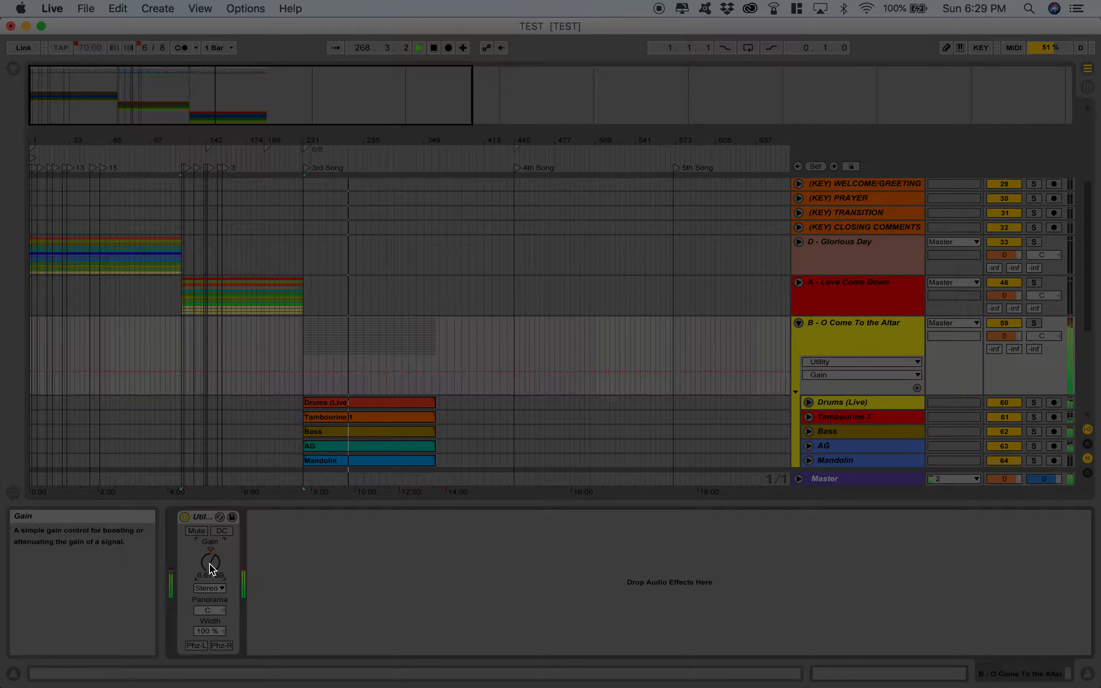
{"action": "left_click", "coordinate": [830, 480]}
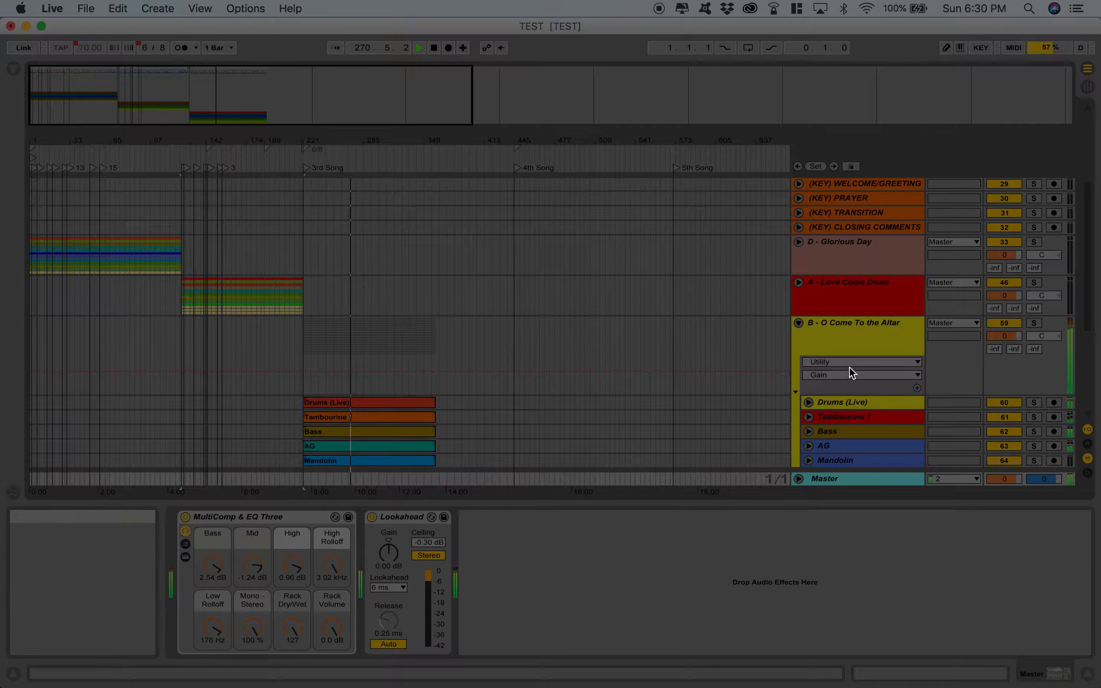
Return the B - O Come To the Altar group's Utility gain to 0 dB, and fold the group with playback stopped
{"action": "left_click", "coordinate": [849, 324]}
{"action": "left_click", "coordinate": [210, 562]}
{"action": "left_click_drag", "start_coordinate": [211, 561], "coordinate": [210, 562]}
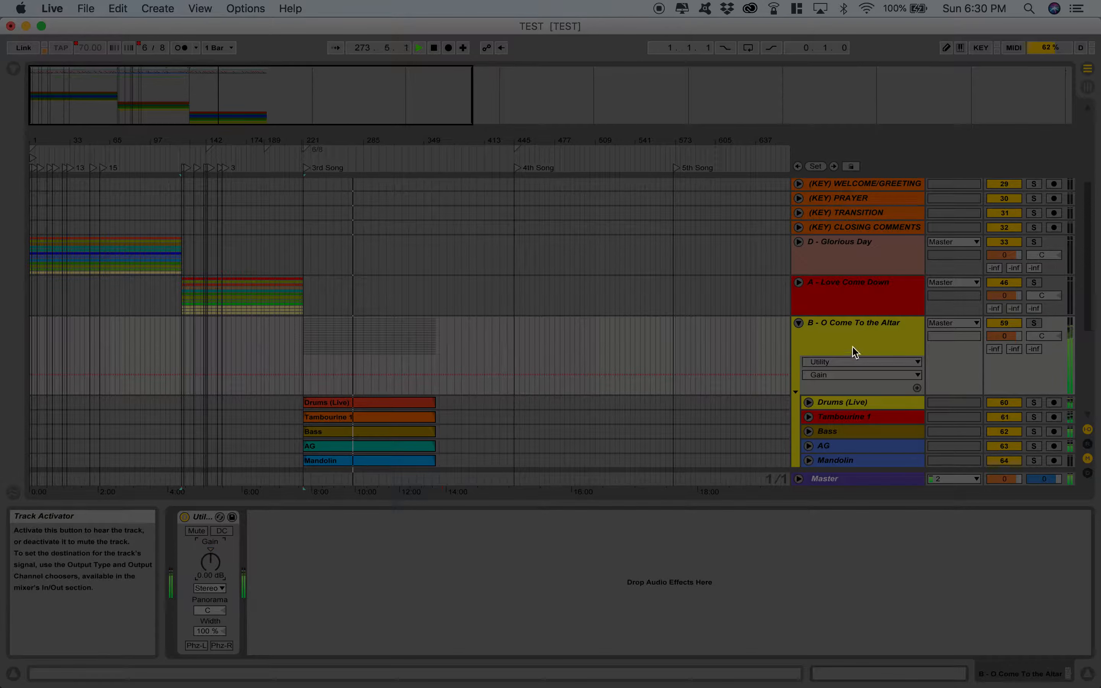
{"action": "left_click", "coordinate": [800, 324]}
{"action": "key", "text": "space"}
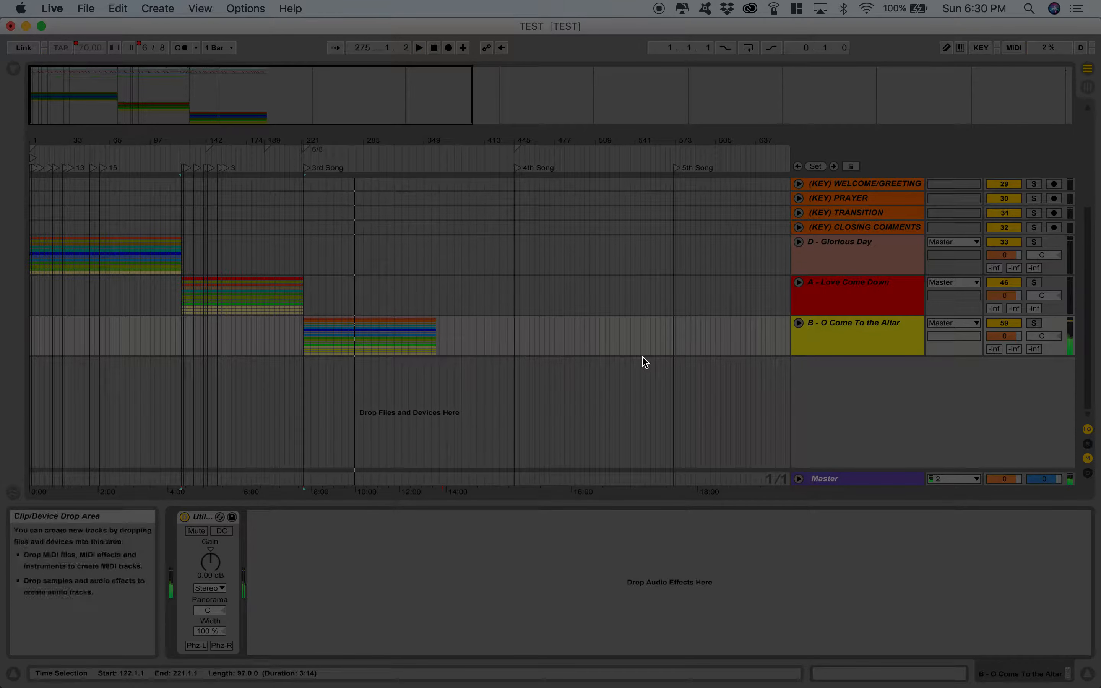
Select the four (KEY) tracks, and mark a time range on (KEY) WELCOME/GREETING spanning the change from the first to the second song
{"action": "scroll", "coordinate": [642, 358], "scroll_direction": "up", "scroll_amount": 6}
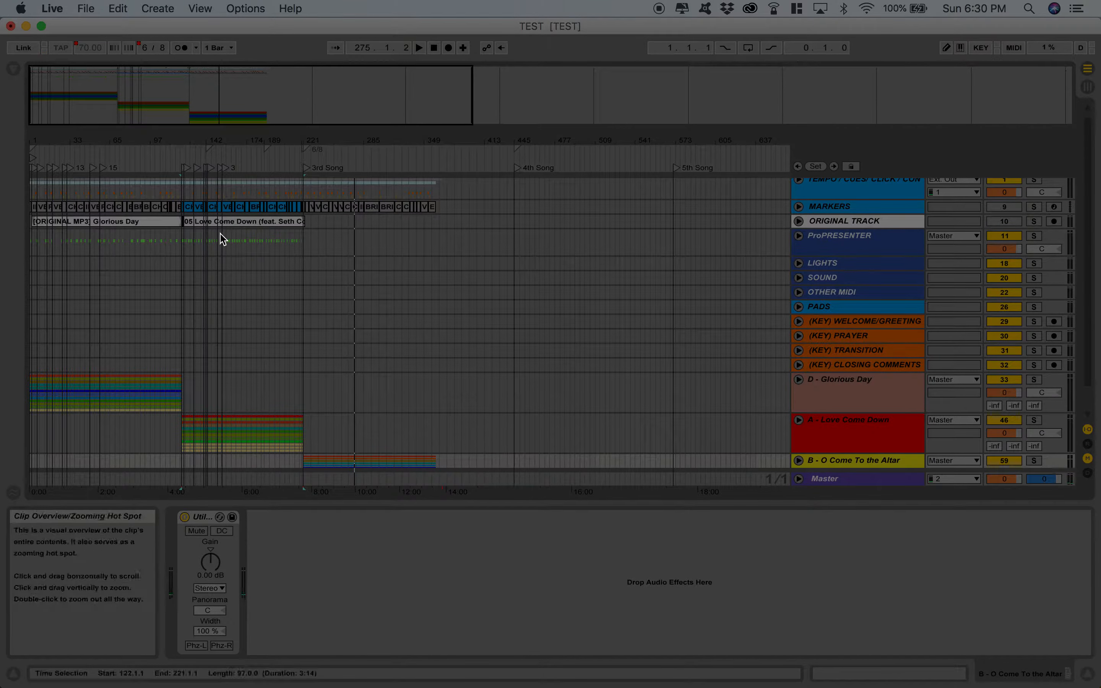
{"action": "scroll", "coordinate": [220, 234], "scroll_direction": "up", "scroll_amount": 1}
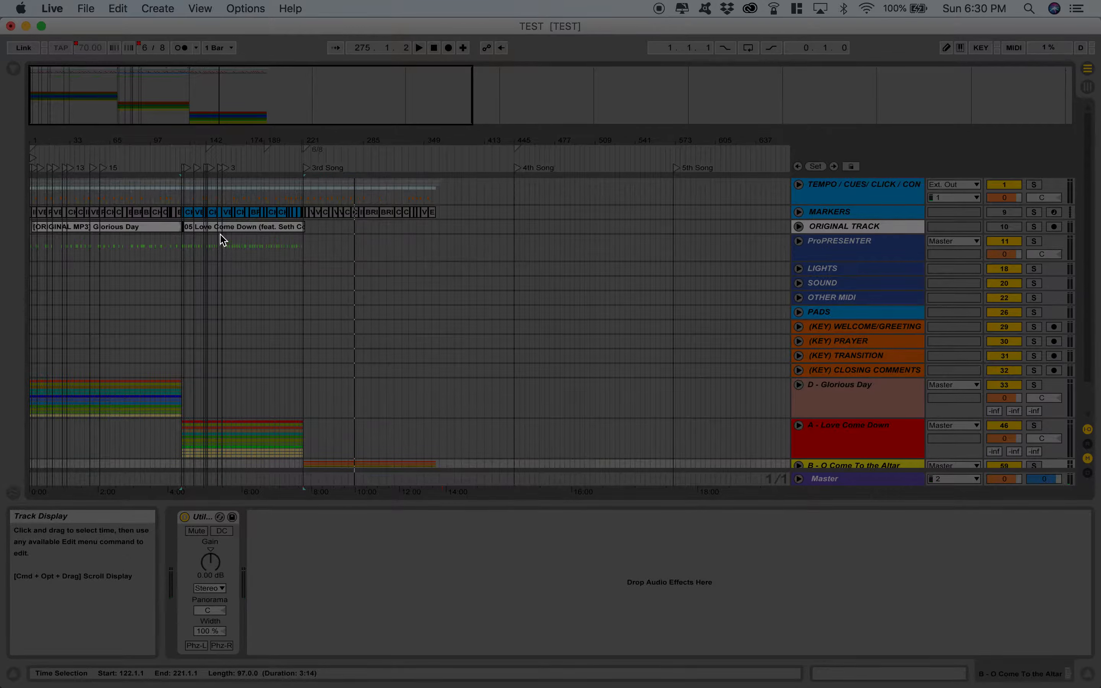
{"action": "left_click", "coordinate": [124, 98]}
{"action": "left_click_drag", "start_coordinate": [124, 100], "coordinate": [122, 103]}
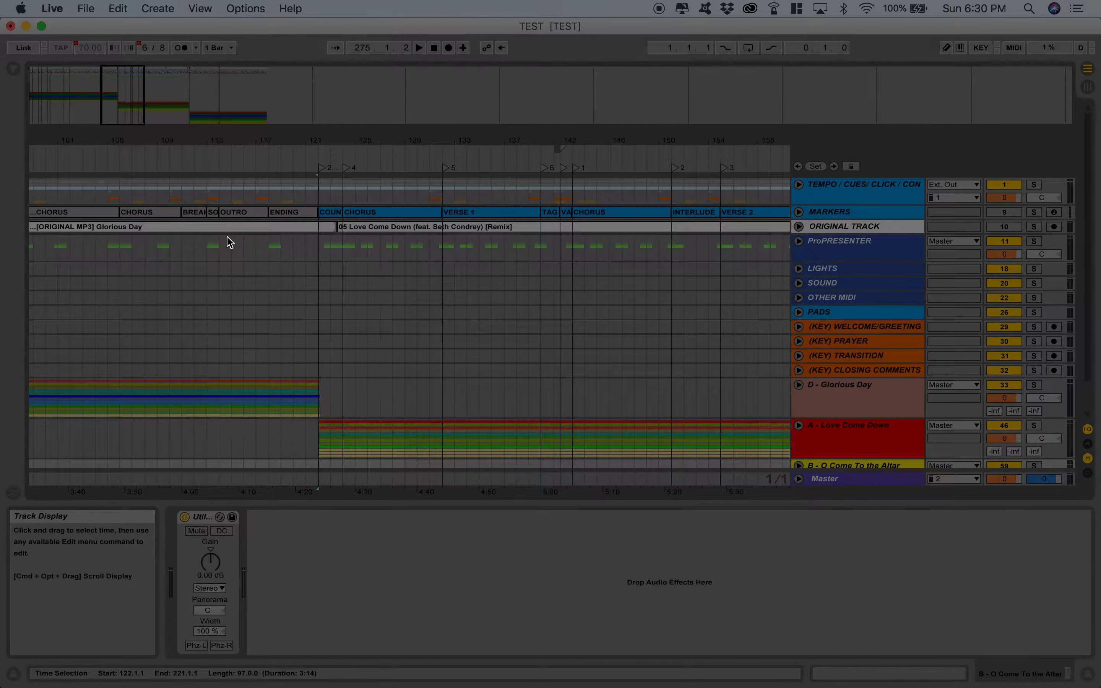
{"action": "scroll", "coordinate": [230, 242], "scroll_direction": "down", "scroll_amount": 2}
{"action": "scroll", "coordinate": [230, 242], "scroll_direction": "right", "scroll_amount": 1}
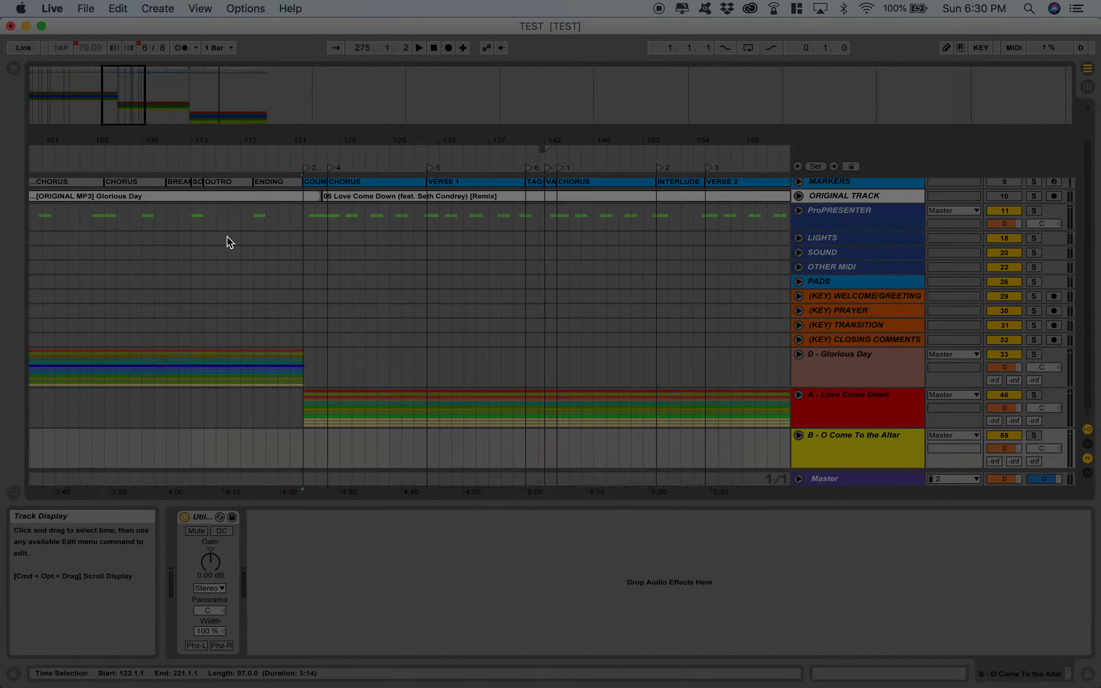
{"action": "left_click", "coordinate": [849, 299]}
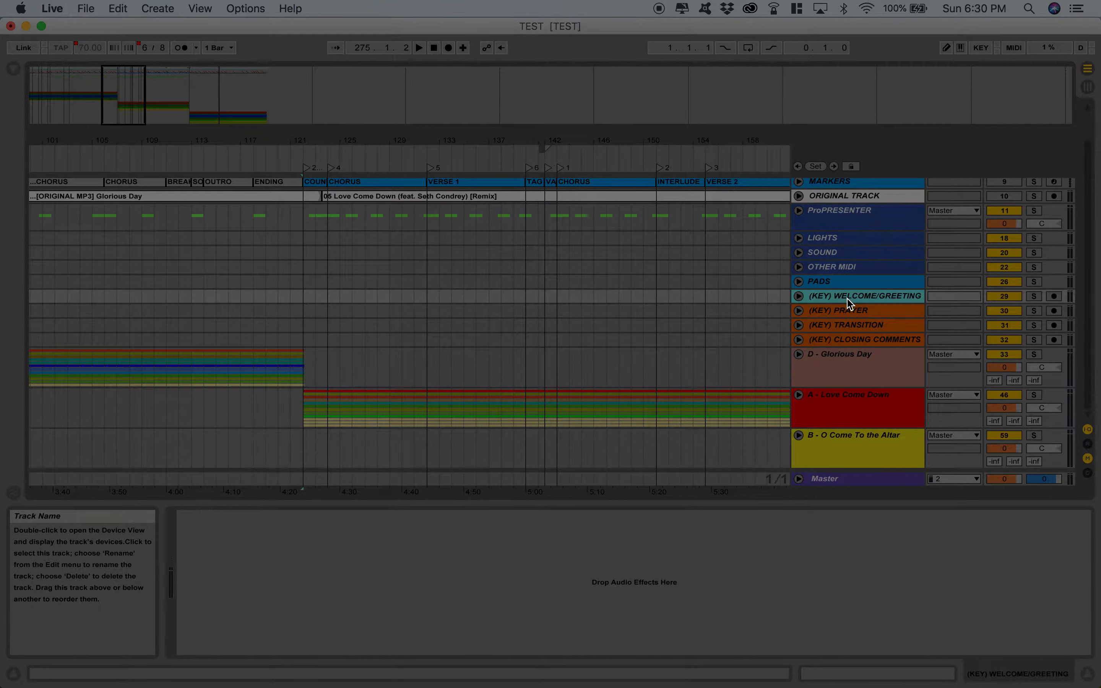
{"action": "left_click", "coordinate": [850, 340], "text": "shift"}
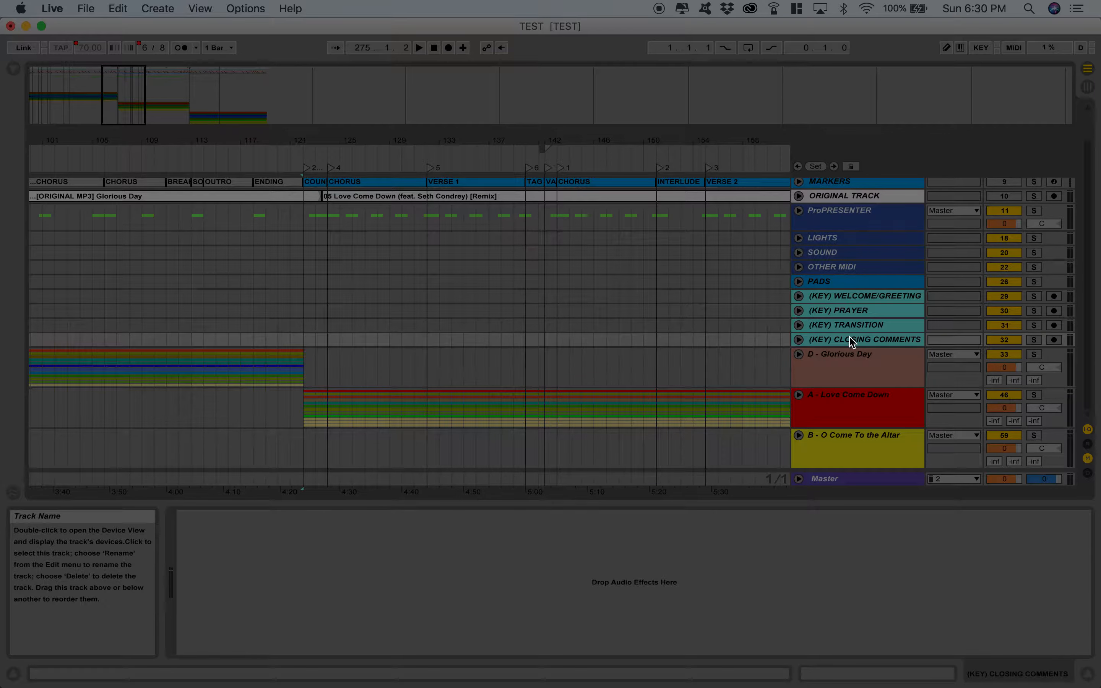
{"action": "left_click", "coordinate": [719, 299]}
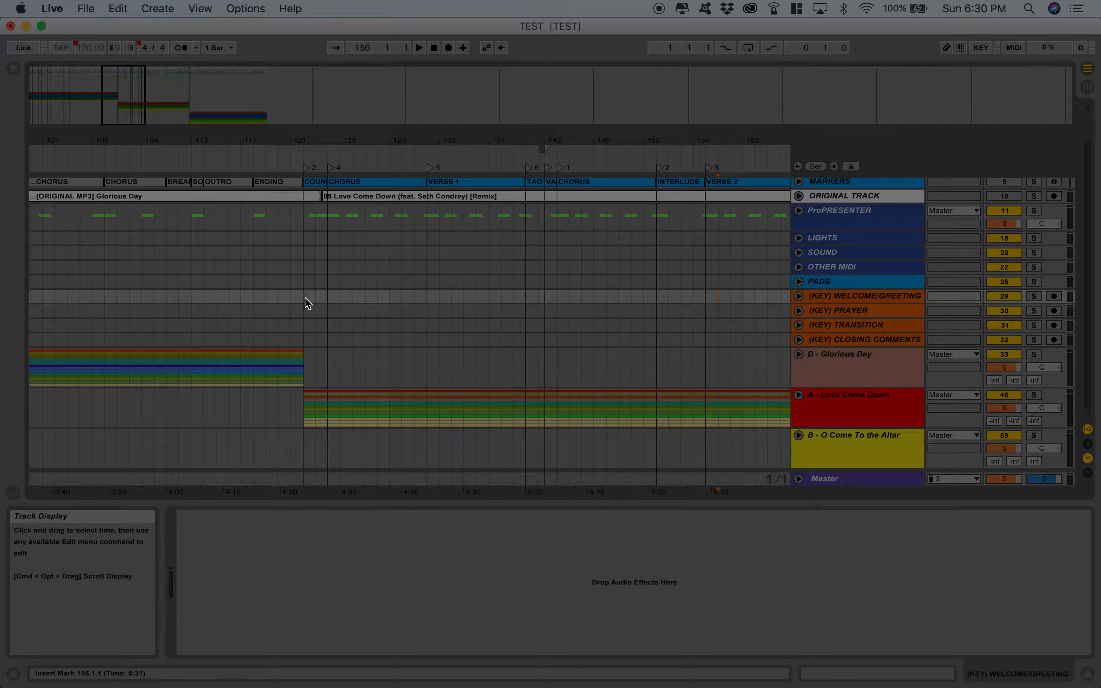
{"action": "left_click_drag", "start_coordinate": [268, 302], "coordinate": [352, 301]}
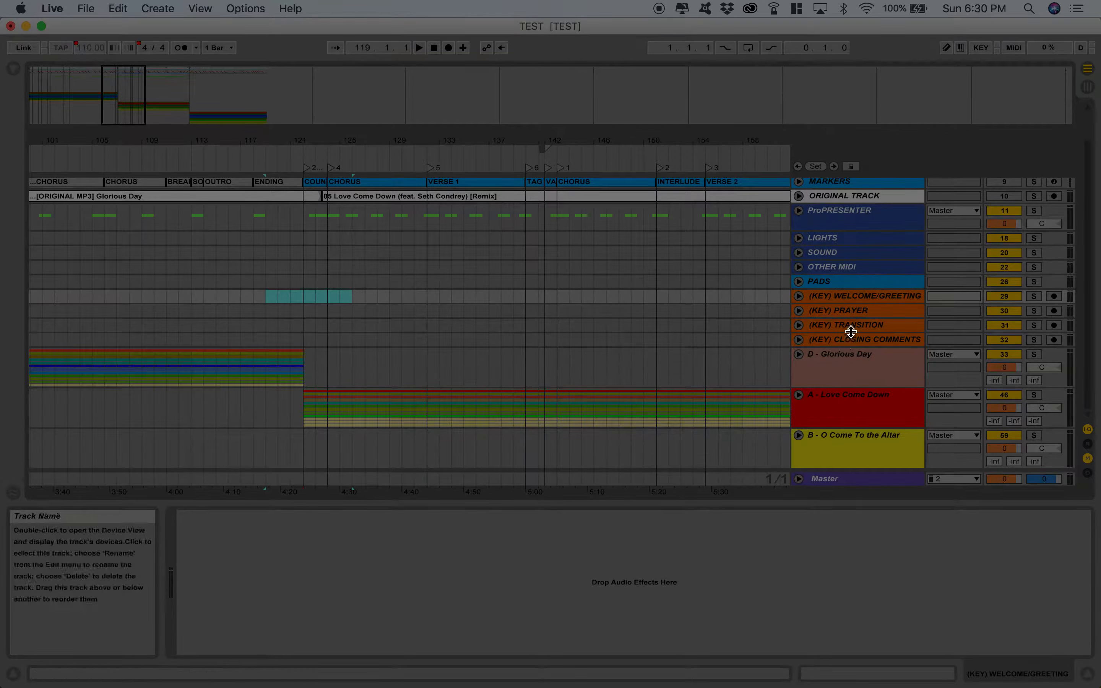
Reorder the (KEY) tracks: TRANSITION above A - Love Come Down, PRAYER above B - O Come To the Altar, CLOSING COMMENTS below that group
{"action": "left_click", "coordinate": [842, 301]}
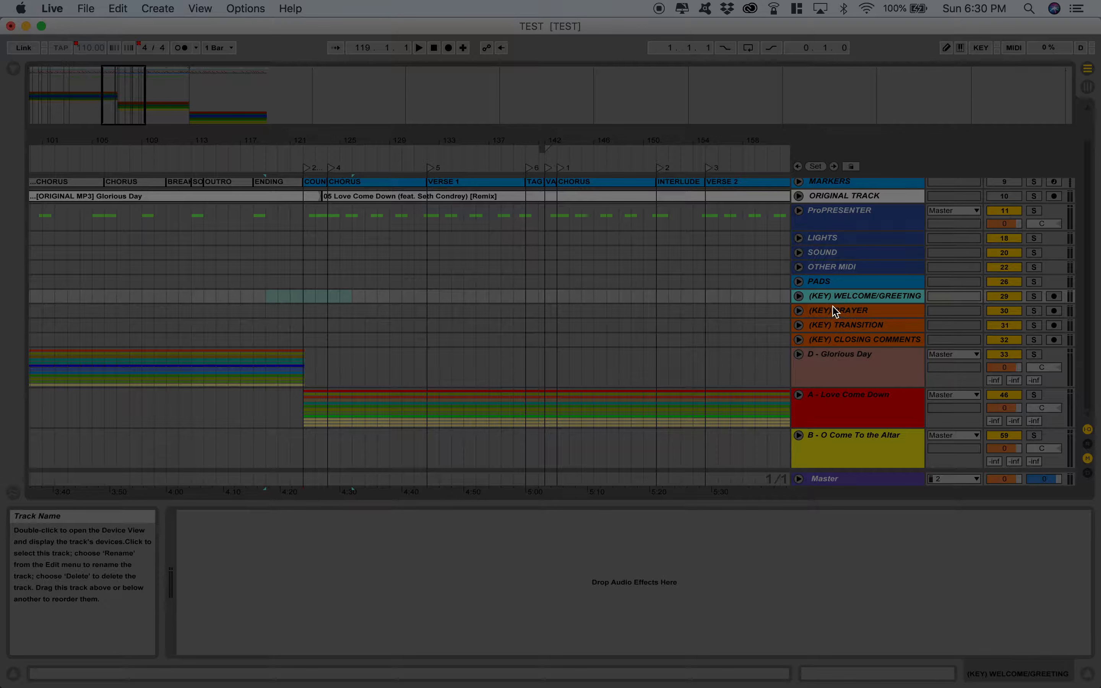
{"action": "left_click_drag", "start_coordinate": [827, 311], "coordinate": [850, 425]}
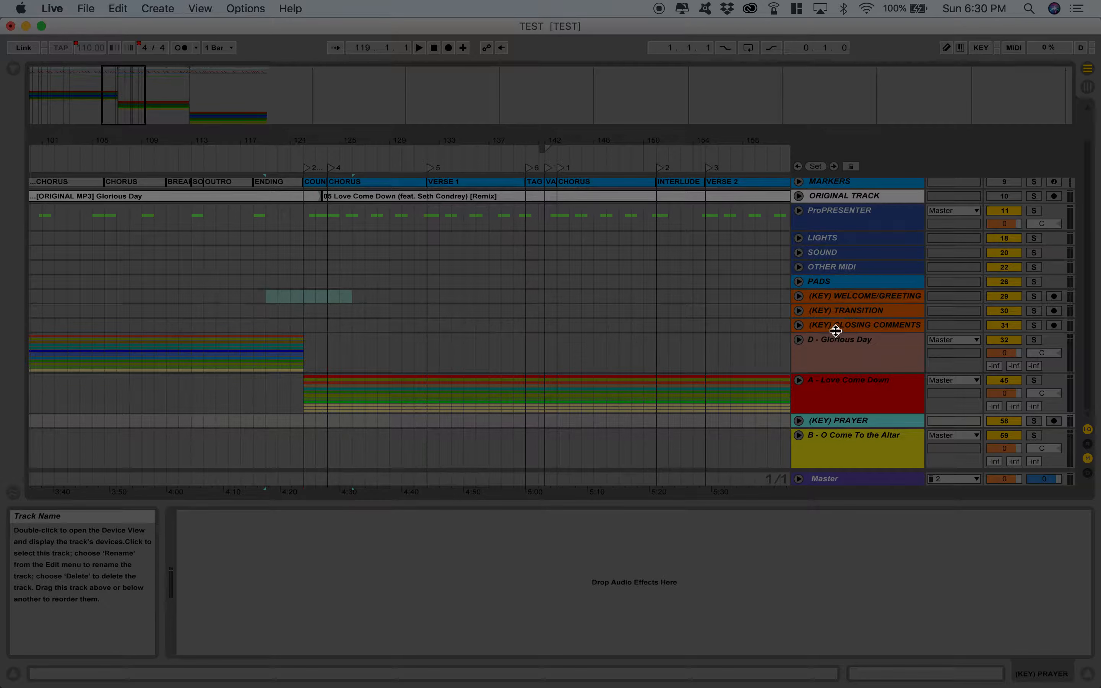
{"action": "left_click_drag", "start_coordinate": [831, 312], "coordinate": [842, 374]}
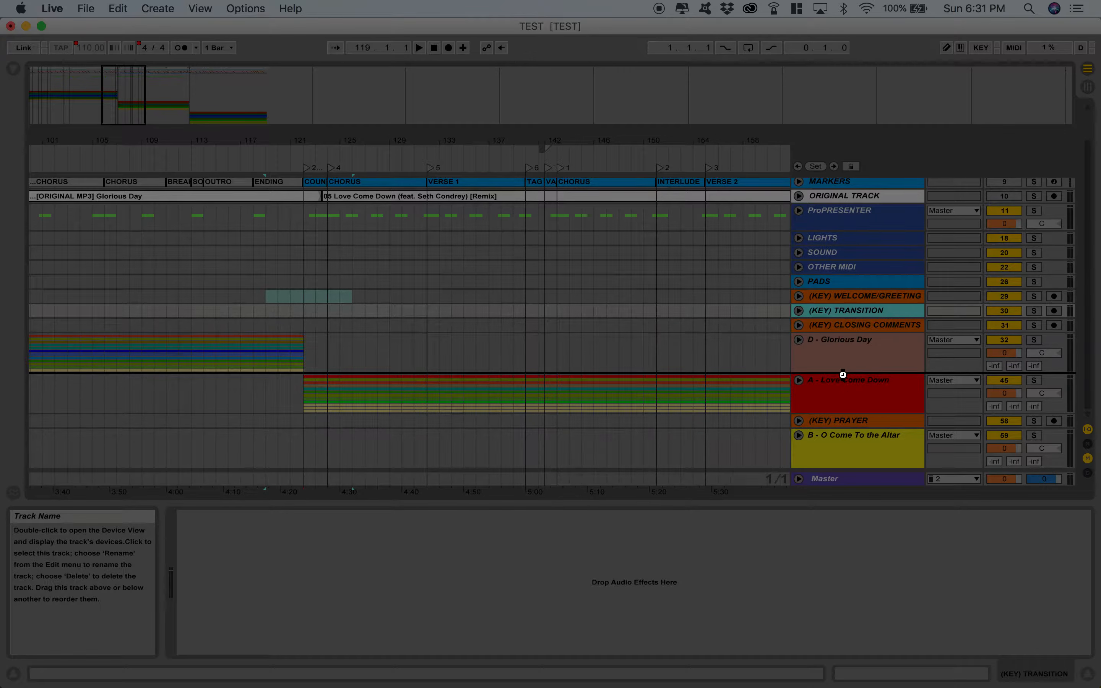
{"action": "left_click", "coordinate": [768, 359]}
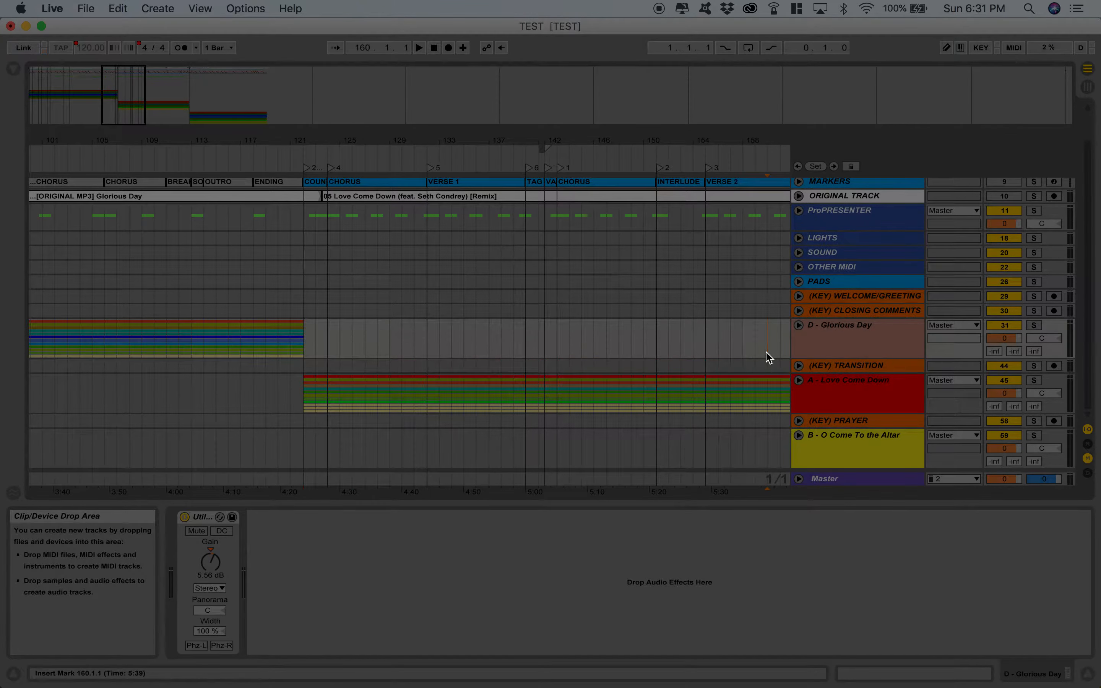
{"action": "left_click", "coordinate": [845, 296]}
{"action": "left_click_drag", "start_coordinate": [840, 315], "coordinate": [850, 469]}
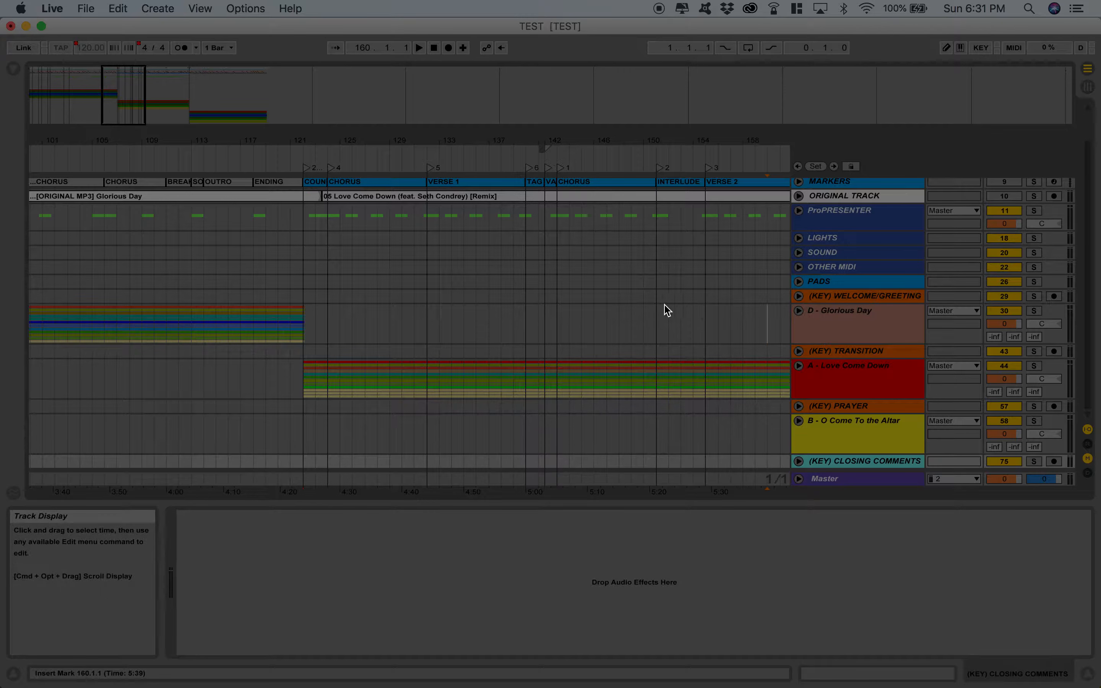
Play the end of Glorious Day up to the start of the second song, and stop playback
{"action": "scroll", "coordinate": [682, 310], "scroll_direction": "left", "scroll_amount": 5}
{"action": "scroll", "coordinate": [683, 310], "scroll_direction": "up", "scroll_amount": 1}
{"action": "scroll", "coordinate": [704, 312], "scroll_direction": "up", "scroll_amount": 1}
{"action": "scroll", "coordinate": [704, 311], "scroll_direction": "left", "scroll_amount": 1}
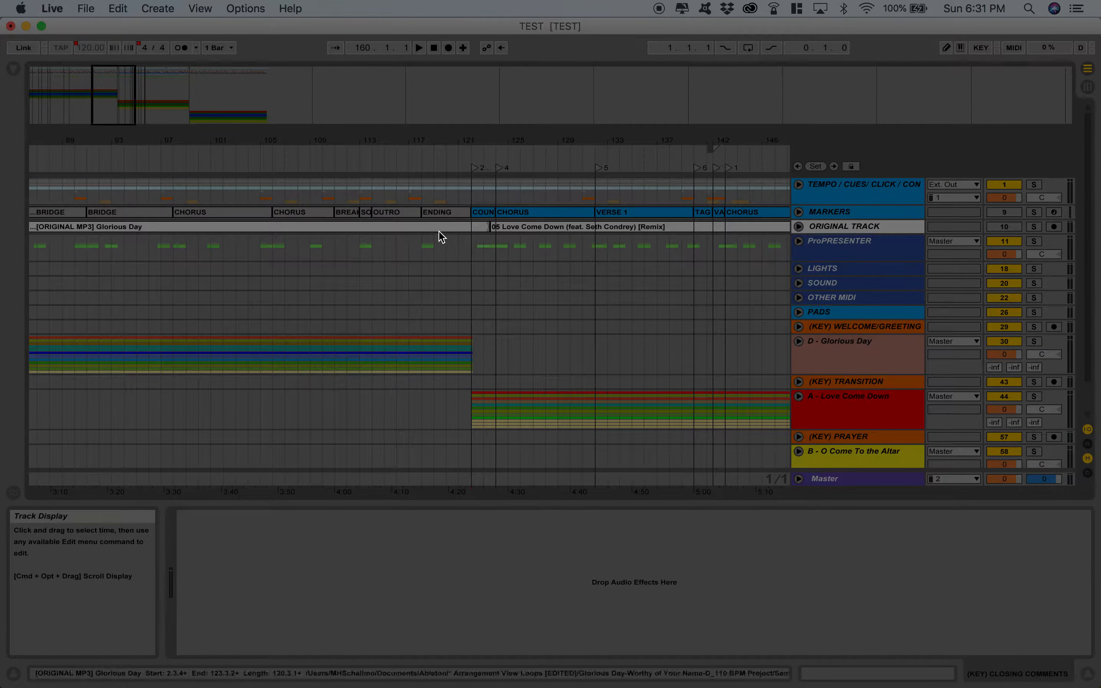
{"action": "left_click", "coordinate": [409, 156]}
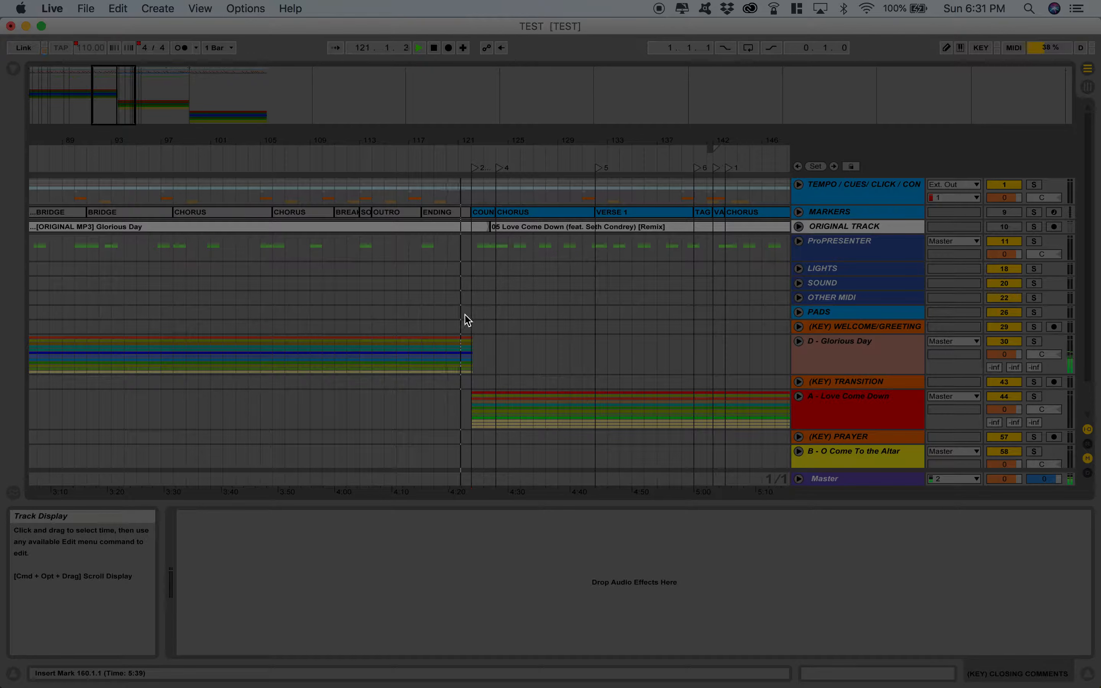
{"action": "key", "text": "space"}
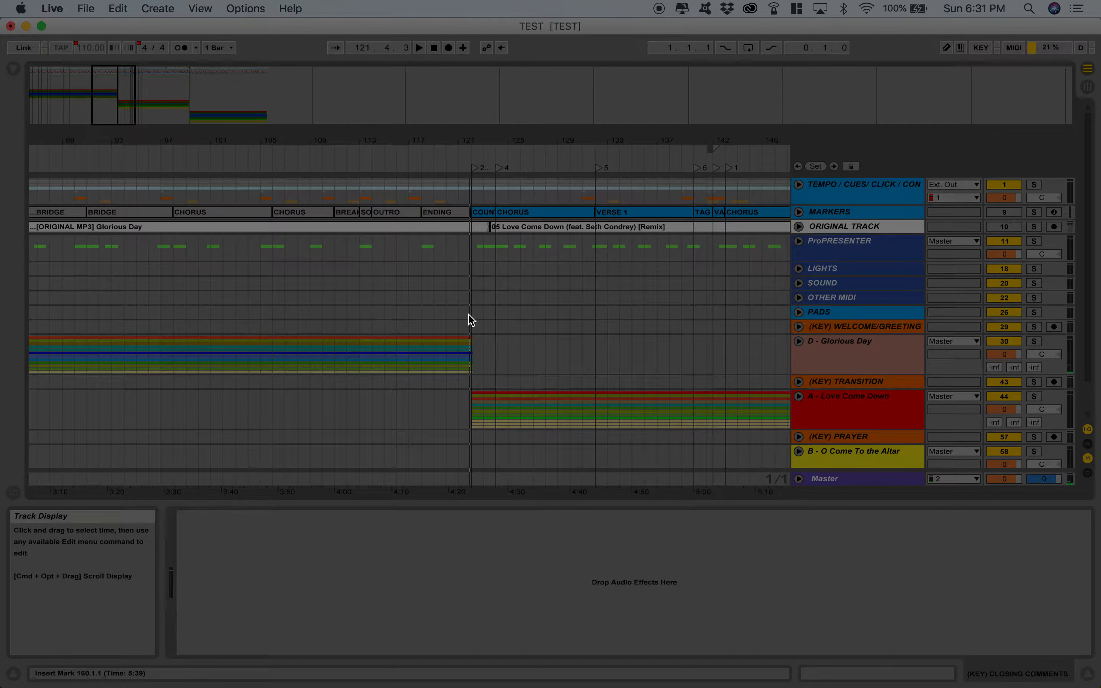
Delete the time from bar 120 to bar 122, just before the second song, across the whole arrangement
{"action": "left_click_drag", "start_coordinate": [453, 318], "coordinate": [468, 317]}
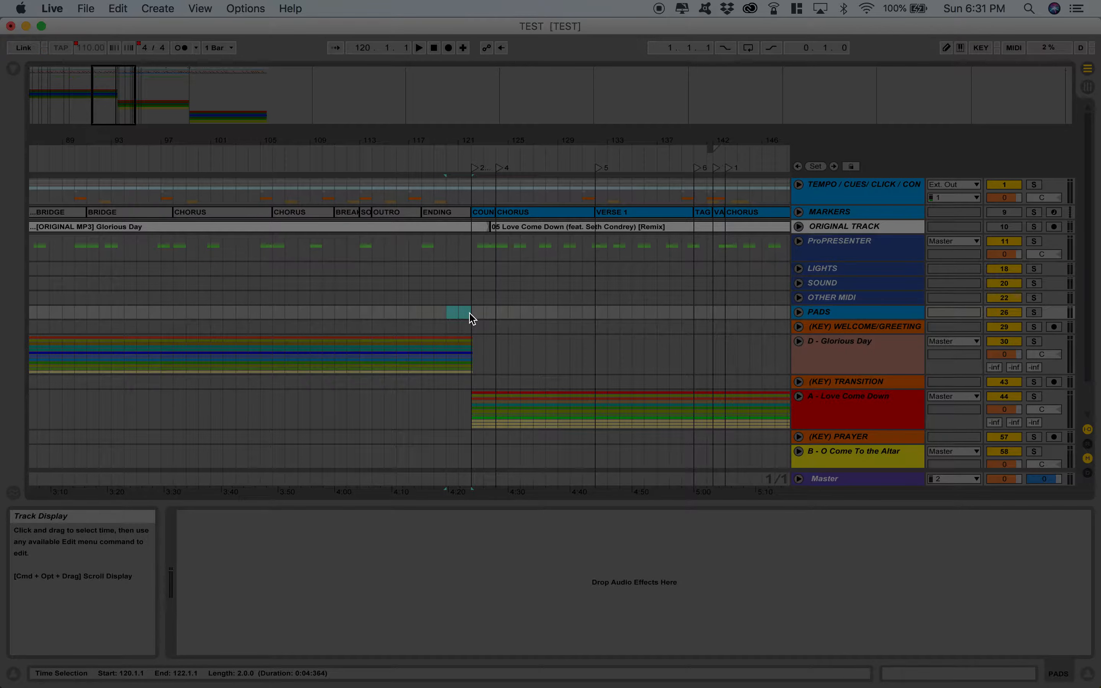
{"action": "scroll", "coordinate": [450, 263], "scroll_direction": "left", "scroll_amount": 2}
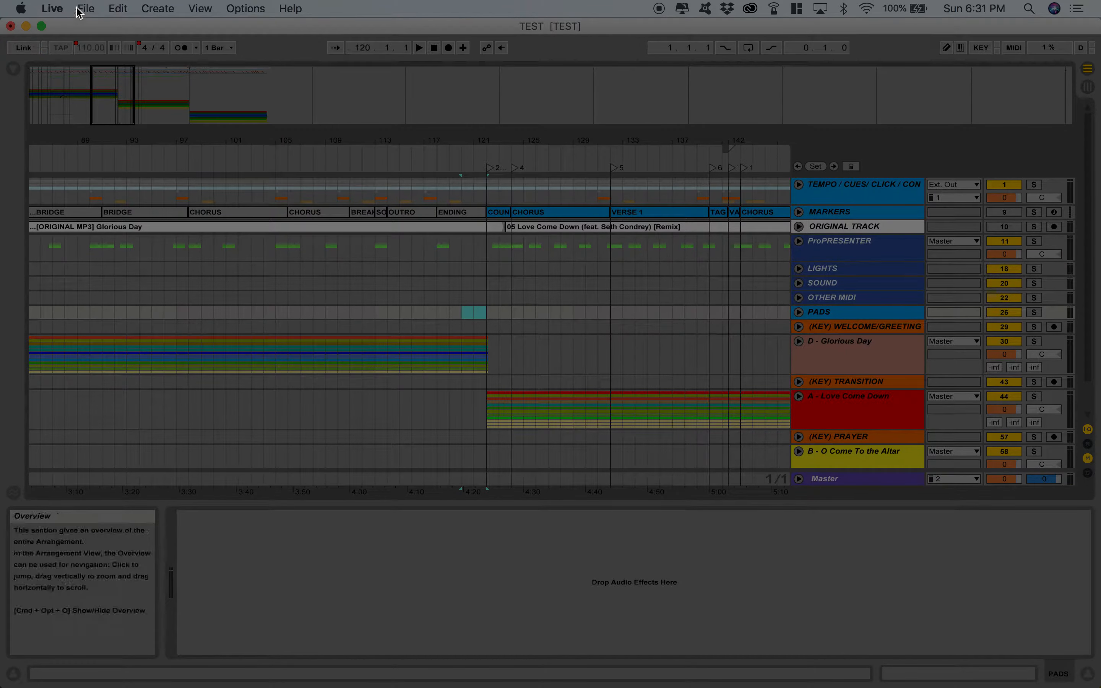
{"action": "left_click", "coordinate": [118, 8]}
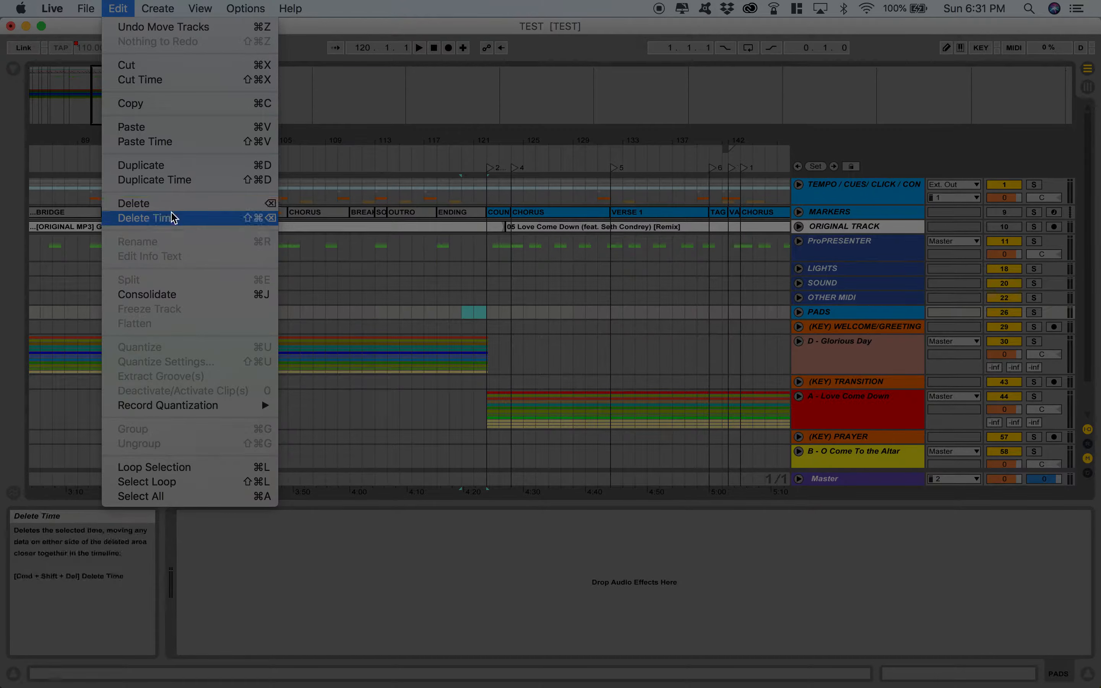
{"action": "left_click", "coordinate": [174, 221]}
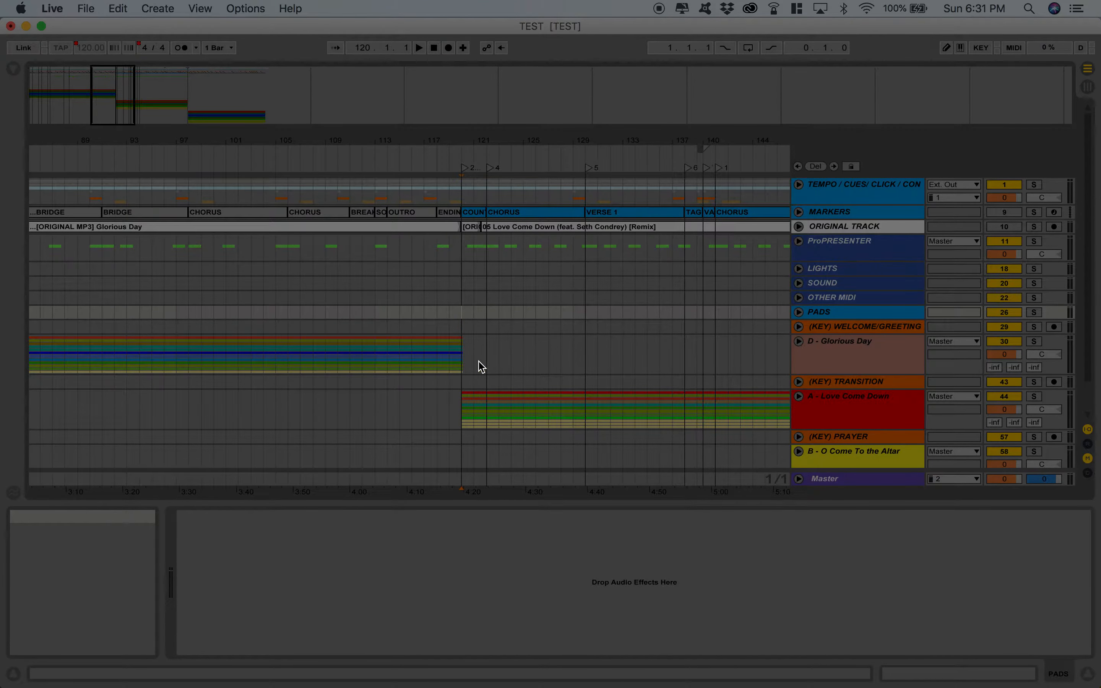
Unfold the D - Glorious Day group, and extend its clips from Drums (Live) through BGVS to bar 122, overlapping the second song's start
{"action": "left_click", "coordinate": [799, 342]}
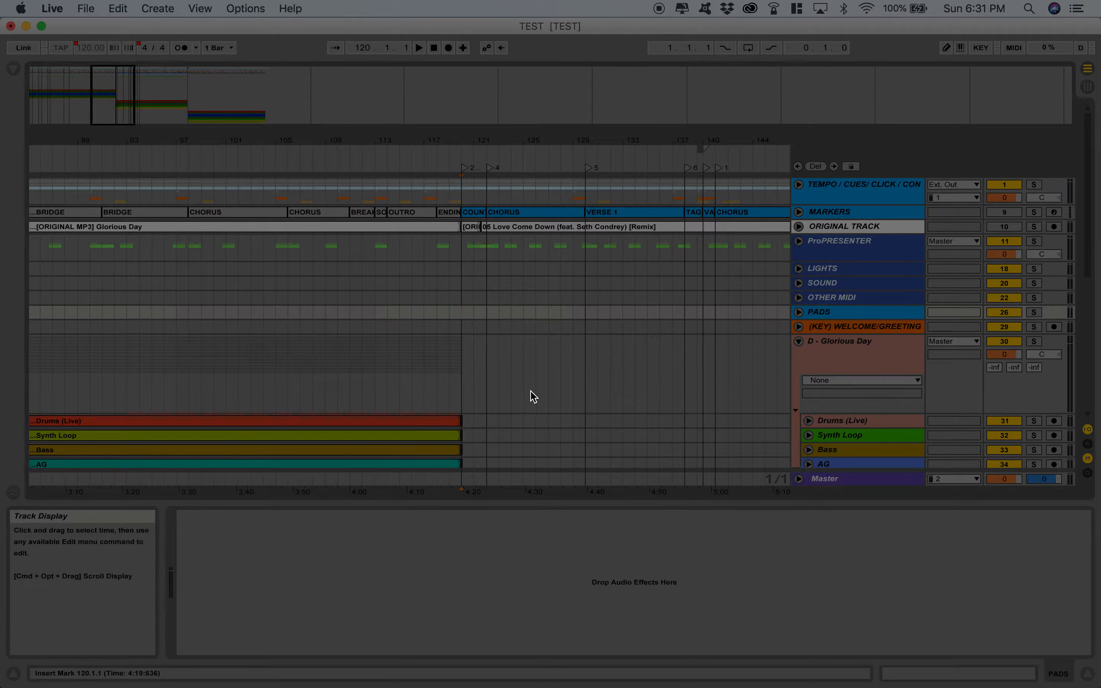
{"action": "scroll", "coordinate": [528, 393], "scroll_direction": "down", "scroll_amount": 5}
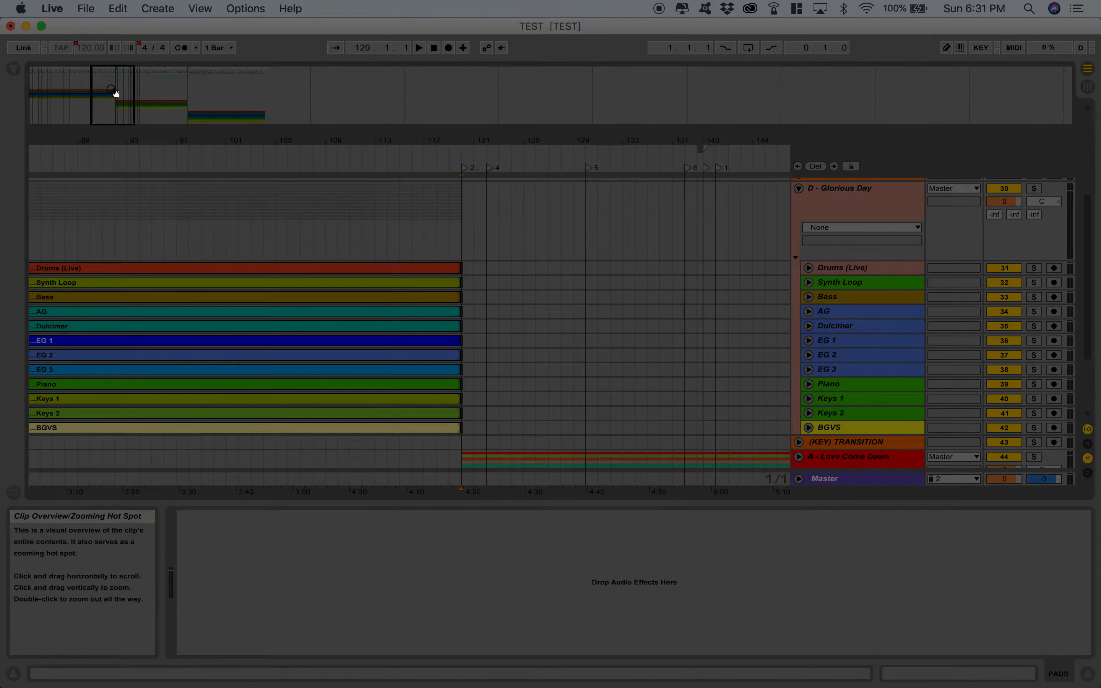
{"action": "left_click_drag", "start_coordinate": [389, 140], "coordinate": [388, 181]}
{"action": "scroll", "coordinate": [312, 218], "scroll_direction": "right", "scroll_amount": 5}
{"action": "scroll", "coordinate": [312, 218], "scroll_direction": "up", "scroll_amount": 1}
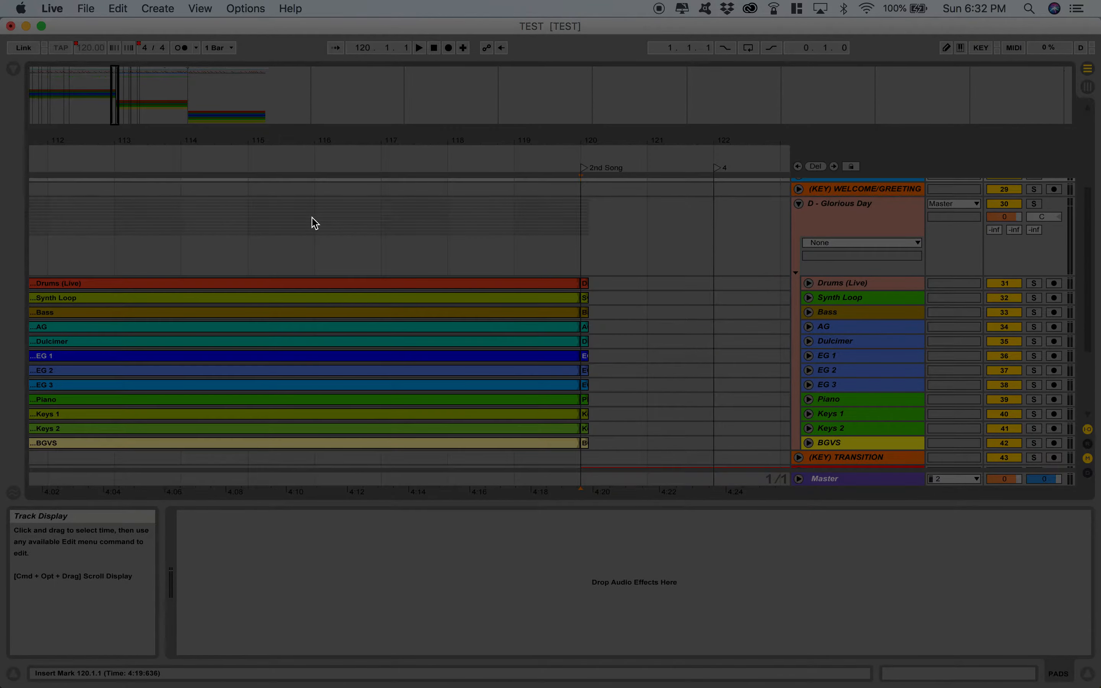
{"action": "left_click", "coordinate": [569, 287]}
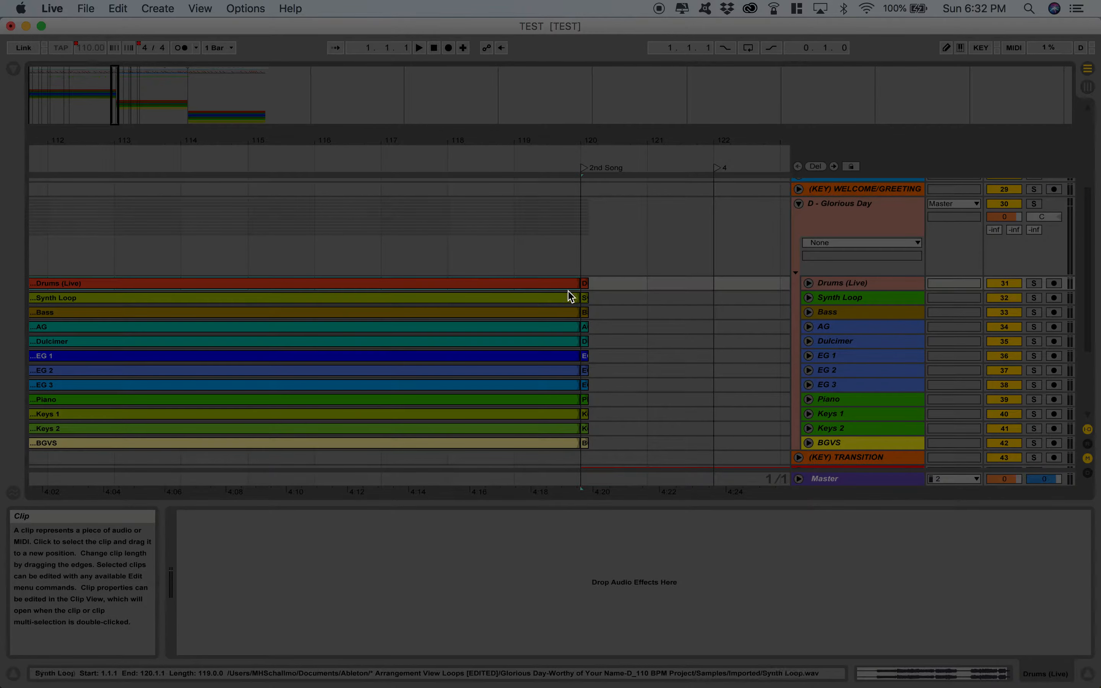
{"action": "scroll", "coordinate": [560, 422], "scroll_direction": "down", "scroll_amount": 3}
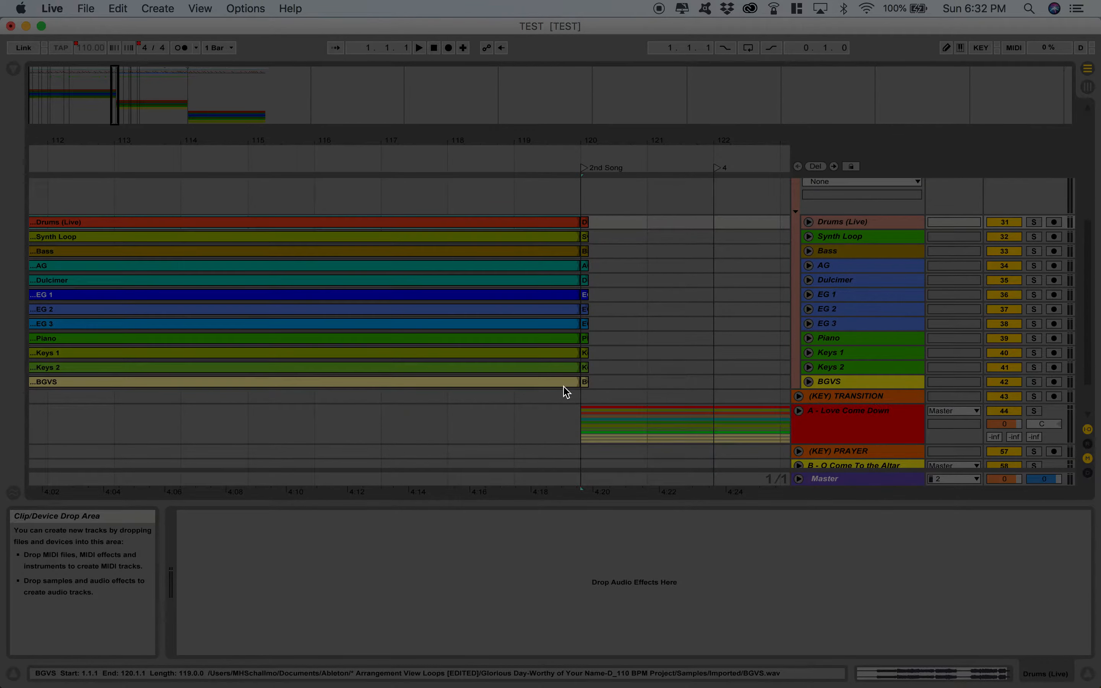
{"action": "left_click", "coordinate": [564, 382]}
{"action": "left_click_drag", "start_coordinate": [575, 382], "coordinate": [715, 376]}
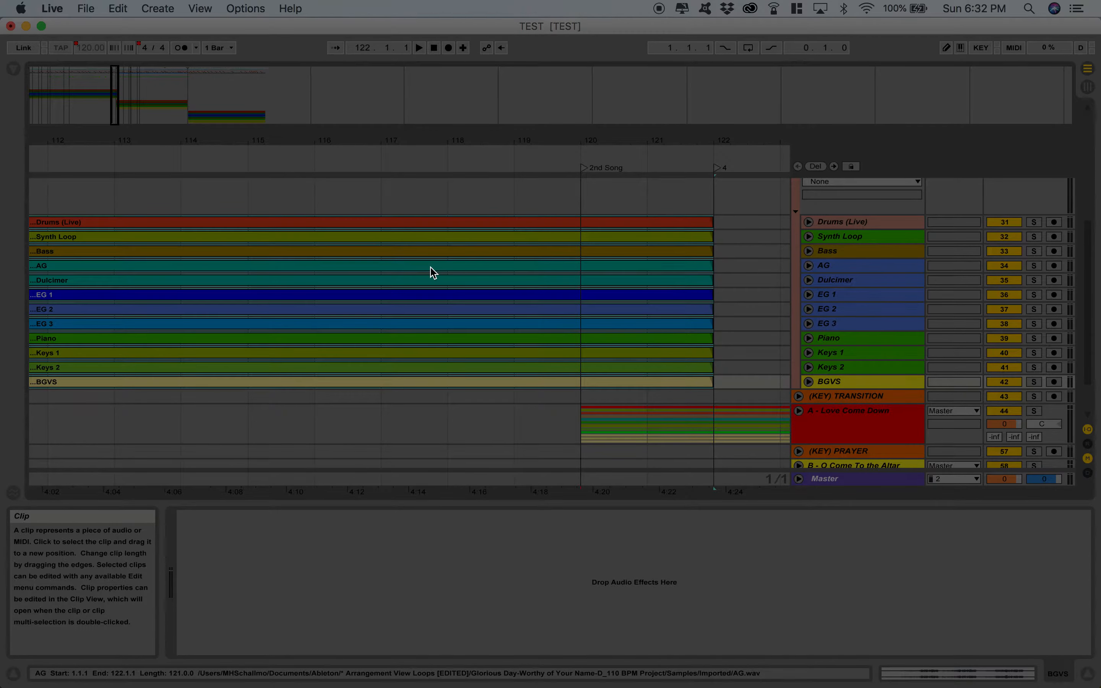
Fold the D - Glorious Day group and play the shortened transition into the second song from around bar 117
{"action": "scroll", "coordinate": [429, 270], "scroll_direction": "up", "scroll_amount": 5}
{"action": "scroll", "coordinate": [430, 270], "scroll_direction": "right", "scroll_amount": 3}
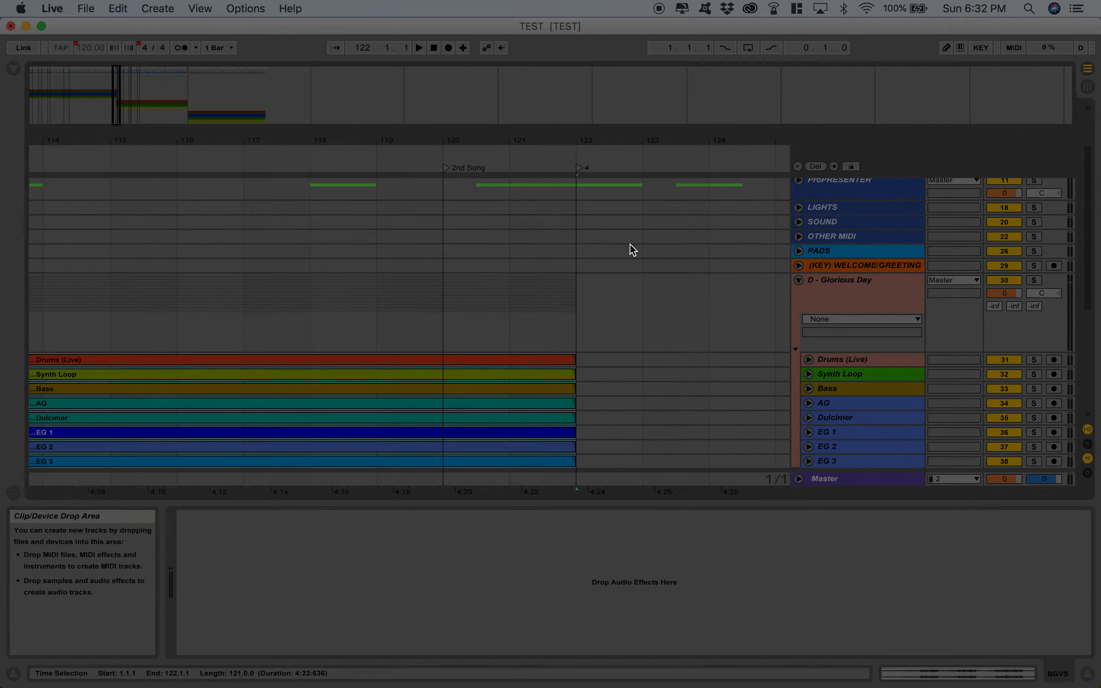
{"action": "left_click", "coordinate": [799, 280]}
{"action": "scroll", "coordinate": [344, 363], "scroll_direction": "up", "scroll_amount": 2}
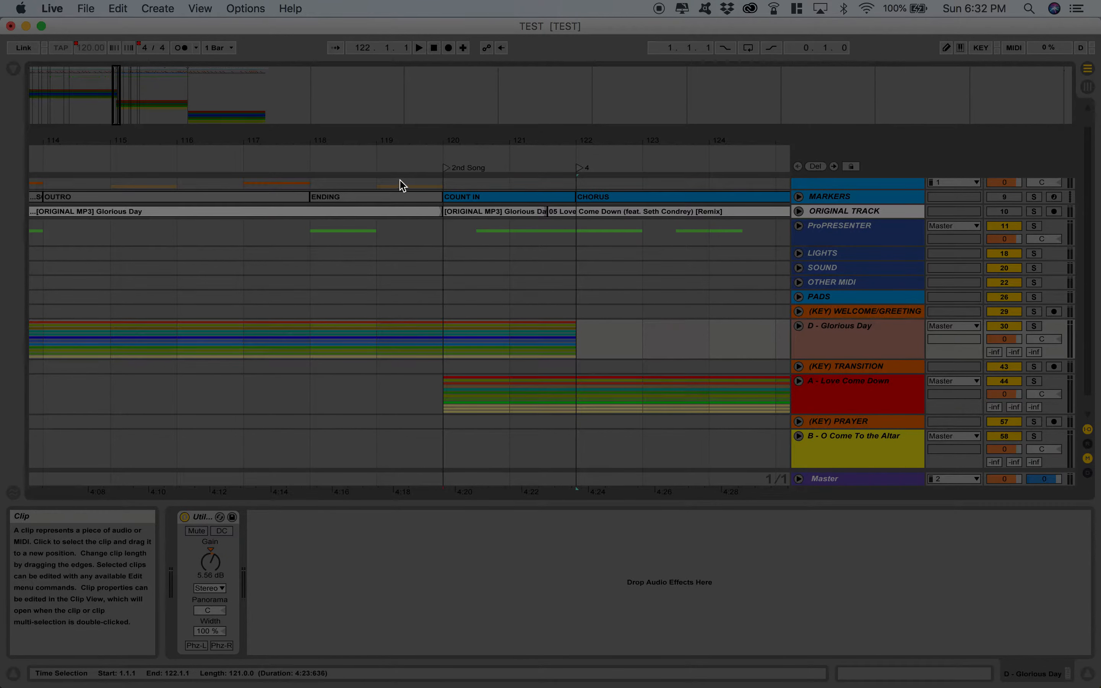
{"action": "scroll", "coordinate": [522, 399], "scroll_direction": "left", "scroll_amount": 2}
{"action": "scroll", "coordinate": [520, 397], "scroll_direction": "right", "scroll_amount": 4}
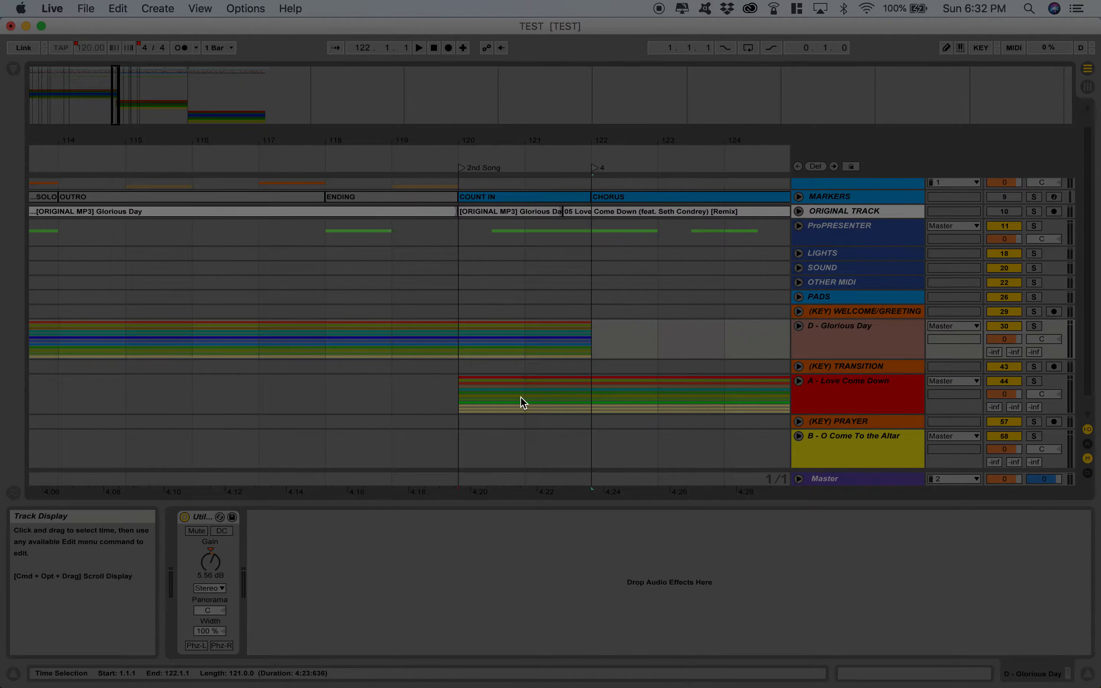
{"action": "left_click", "coordinate": [272, 152]}
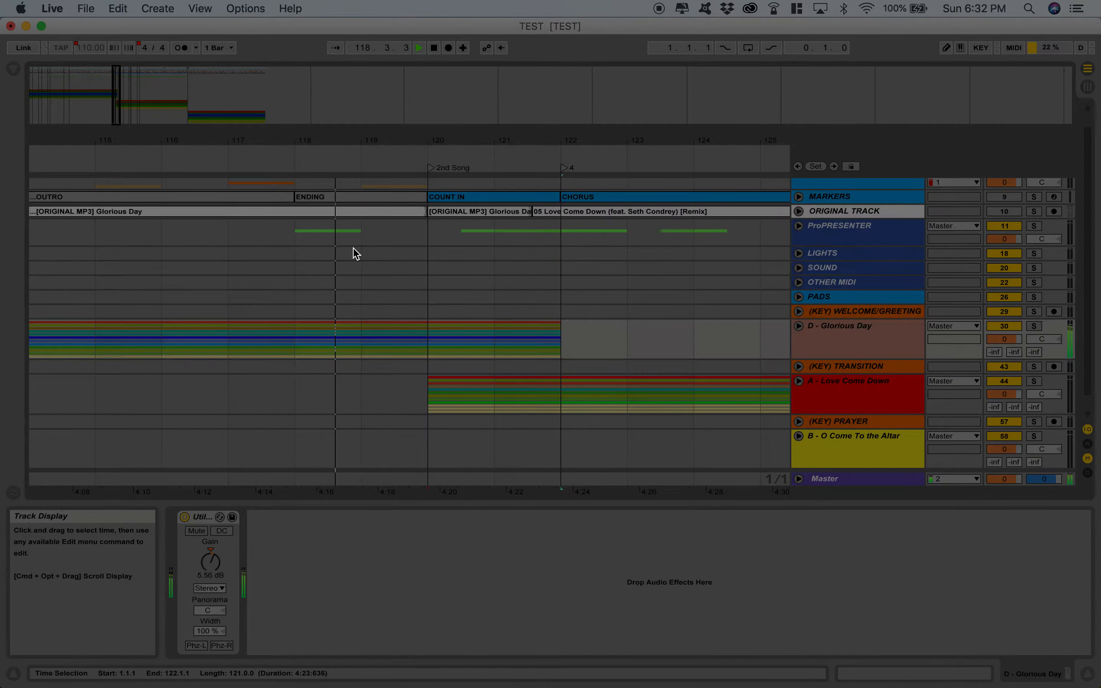
Set the Utility gain on the D - Glorious Day group to 0 dB, and hide the device view
{"action": "left_click", "coordinate": [864, 344]}
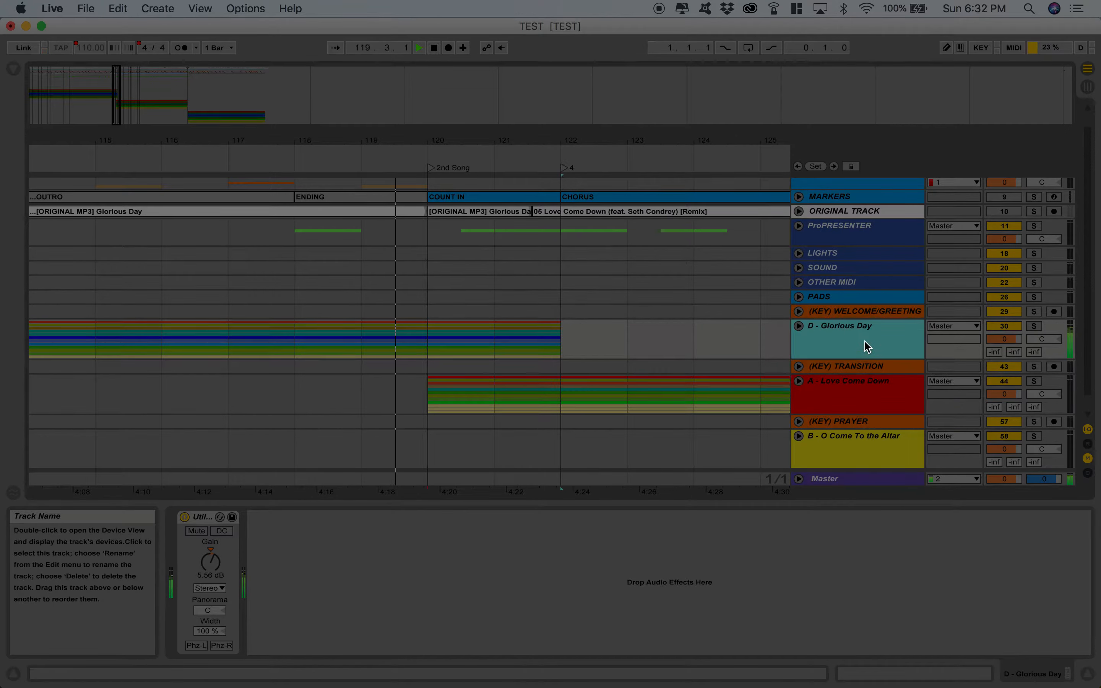
{"action": "left_click", "coordinate": [210, 562]}
{"action": "left_click_drag", "start_coordinate": [210, 562], "coordinate": [211, 564]}
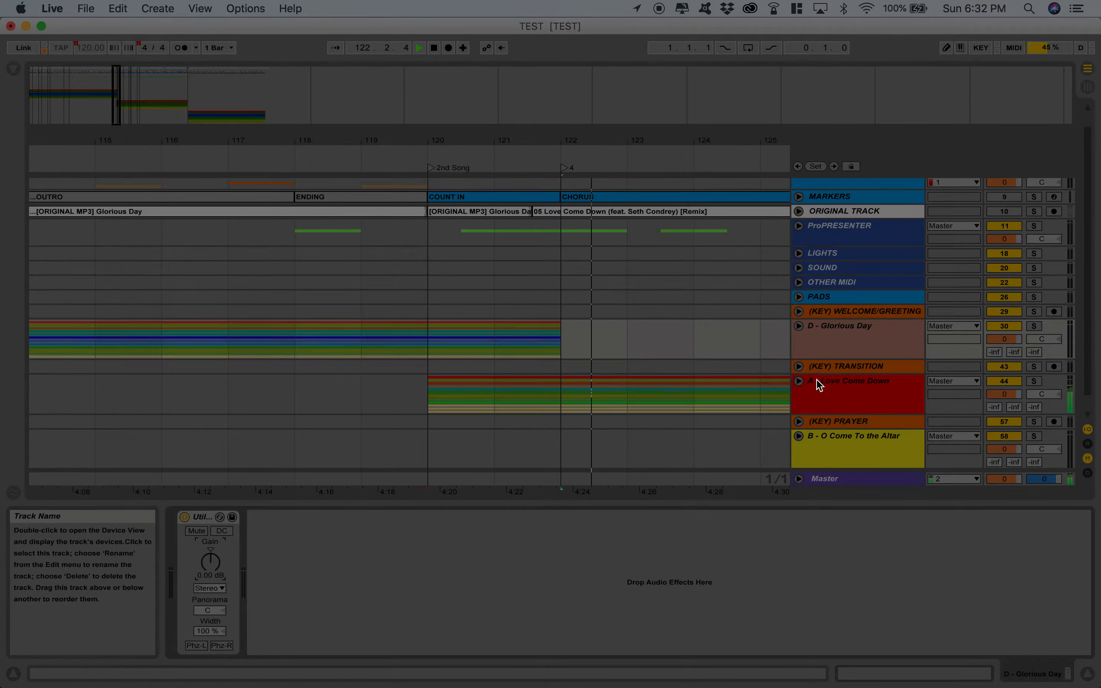
{"action": "left_click", "coordinate": [839, 394]}
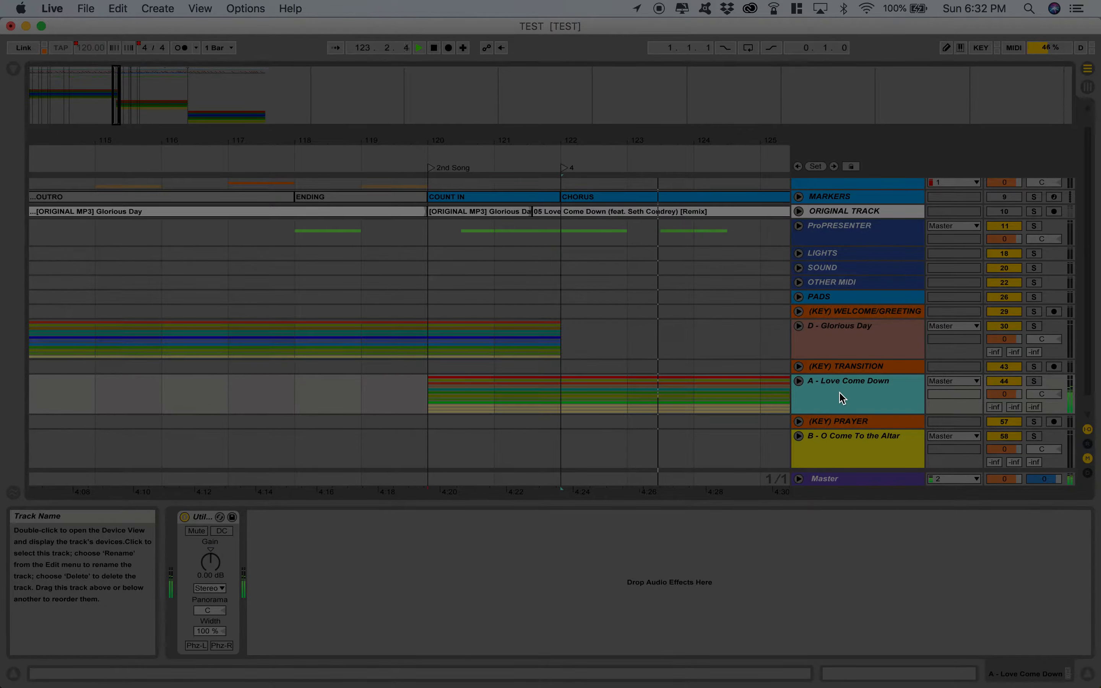
{"action": "left_click", "coordinate": [1091, 669]}
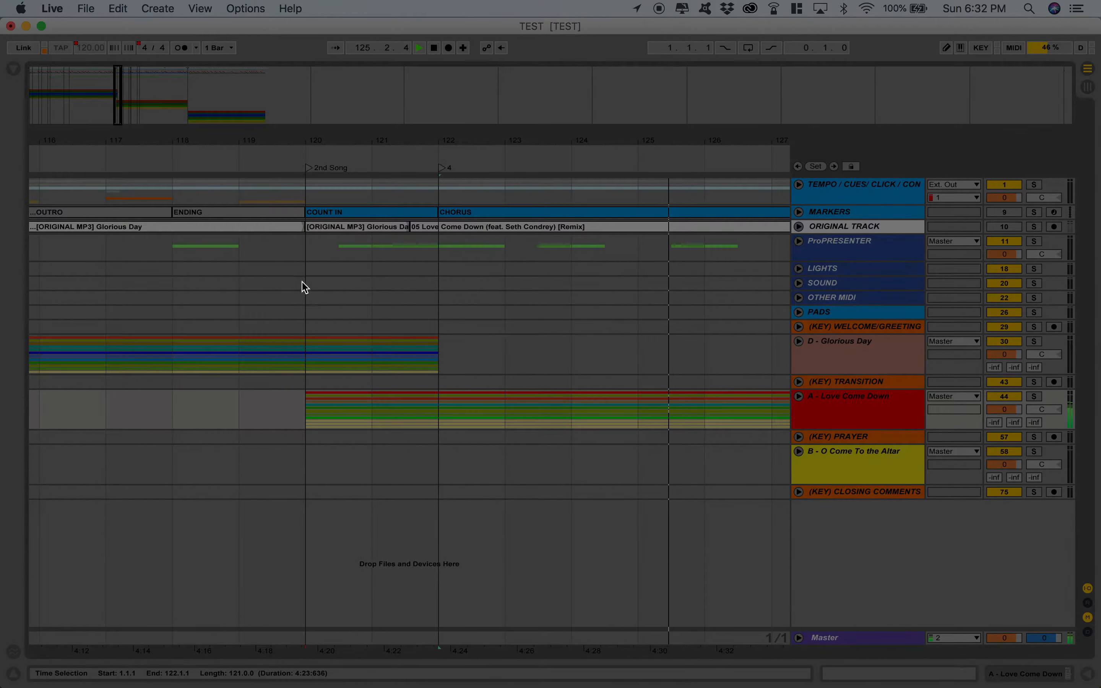
Play the end of Love Come Down into the third song, replay it from around bar 216, and stop playback
{"action": "left_click_drag", "start_coordinate": [184, 99], "coordinate": [184, 81]}
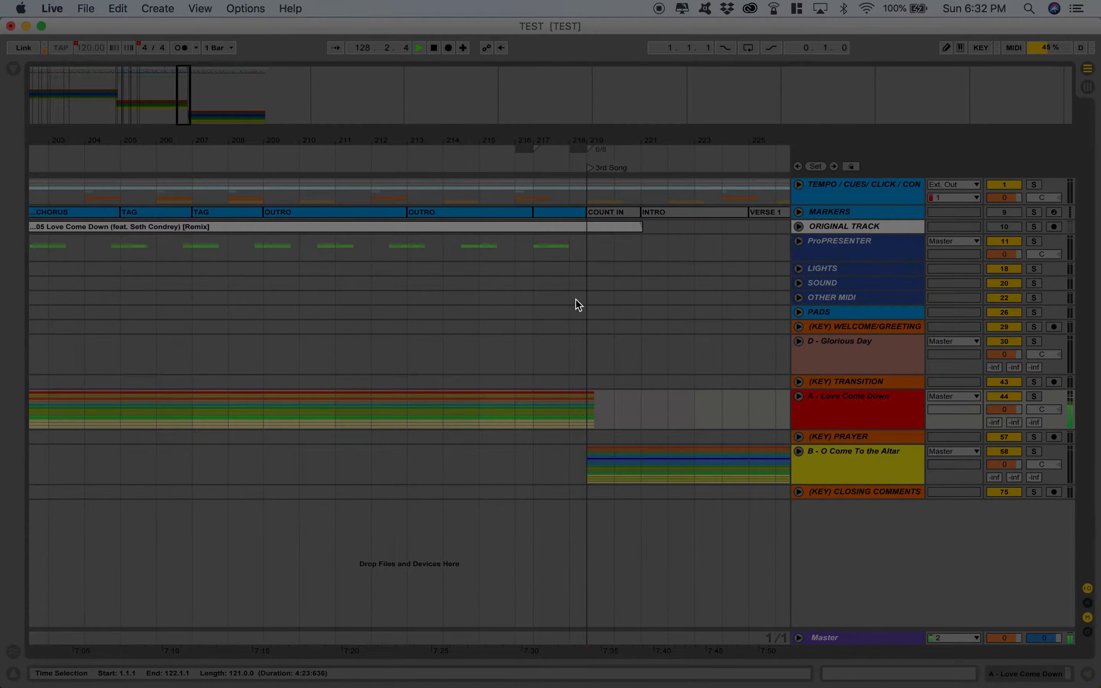
{"action": "left_click", "coordinate": [502, 157]}
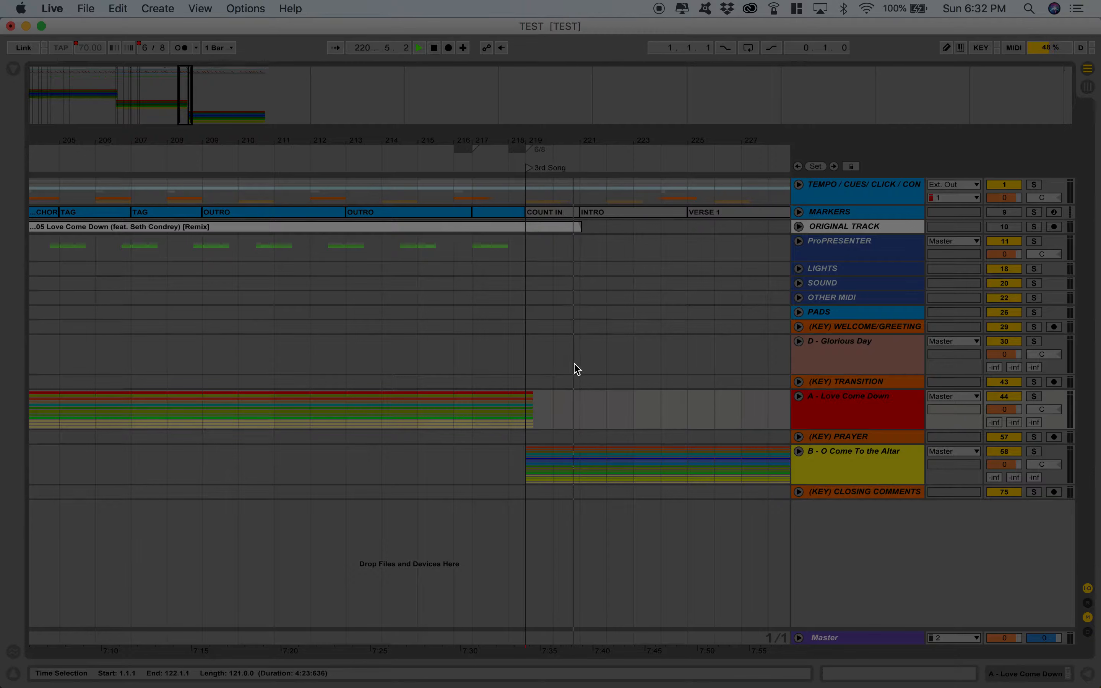
{"action": "key", "text": "space"}
{"action": "left_click", "coordinate": [466, 157]}
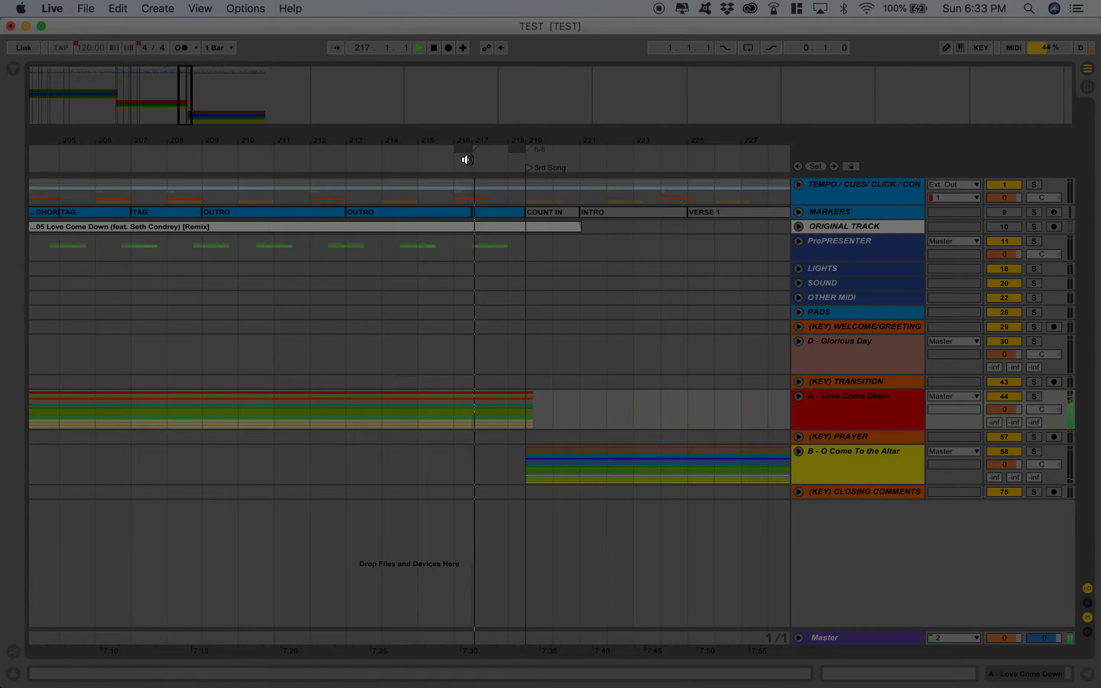
{"action": "left_click", "coordinate": [510, 356]}
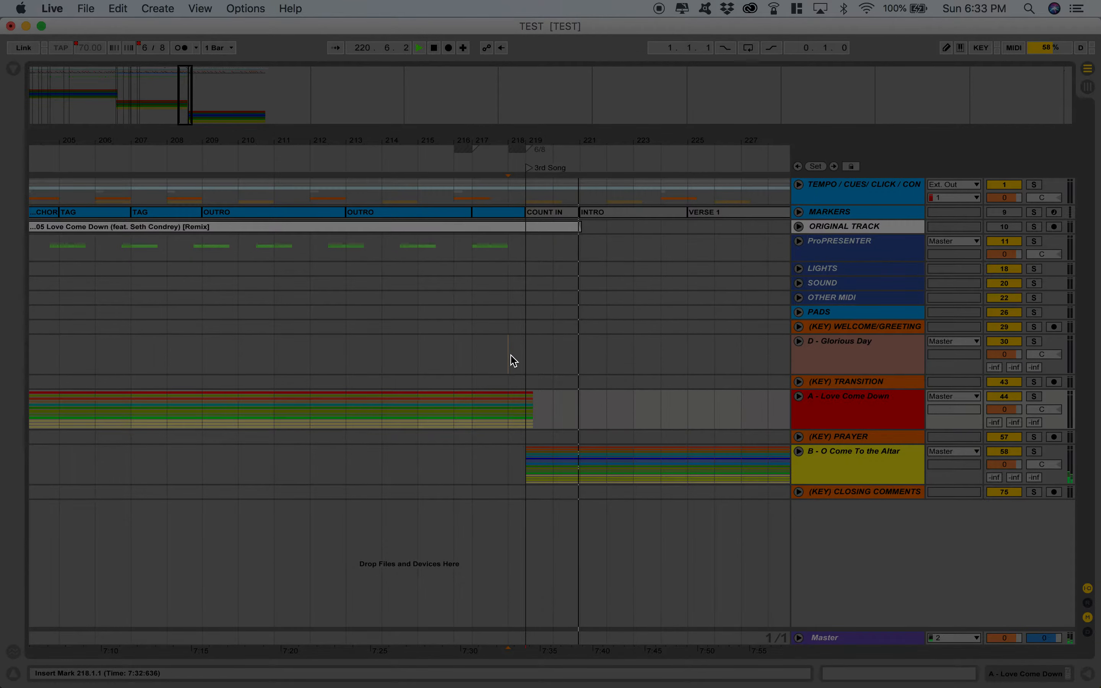
{"action": "key", "text": "space"}
Delete the time from bar 217 to bar 220, around the third song's start, across the whole arrangement
{"action": "left_click_drag", "start_coordinate": [473, 356], "coordinate": [545, 359]}
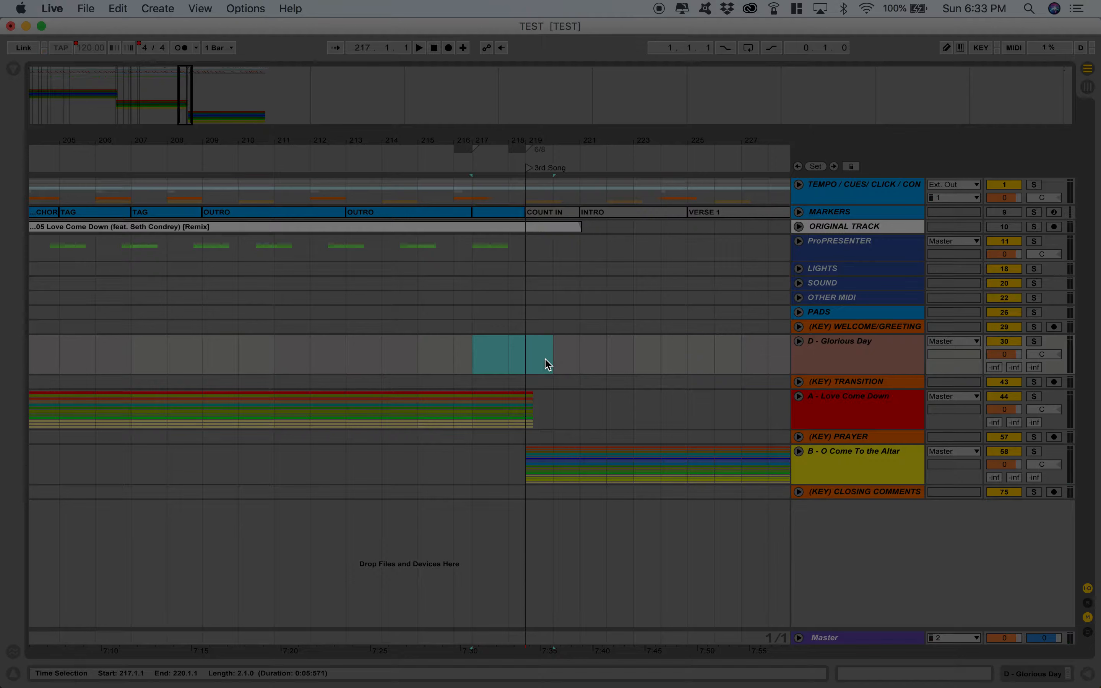
{"action": "left_click", "coordinate": [117, 6]}
{"action": "mouse_move", "coordinate": [86, 8]}
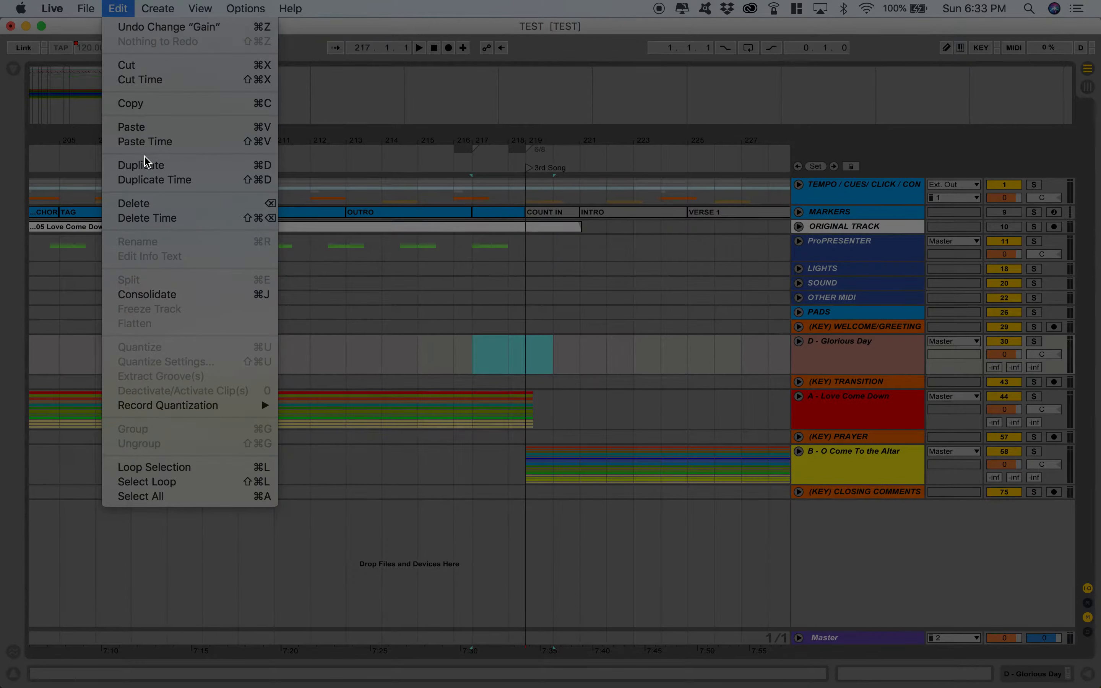
{"action": "left_click", "coordinate": [152, 218]}
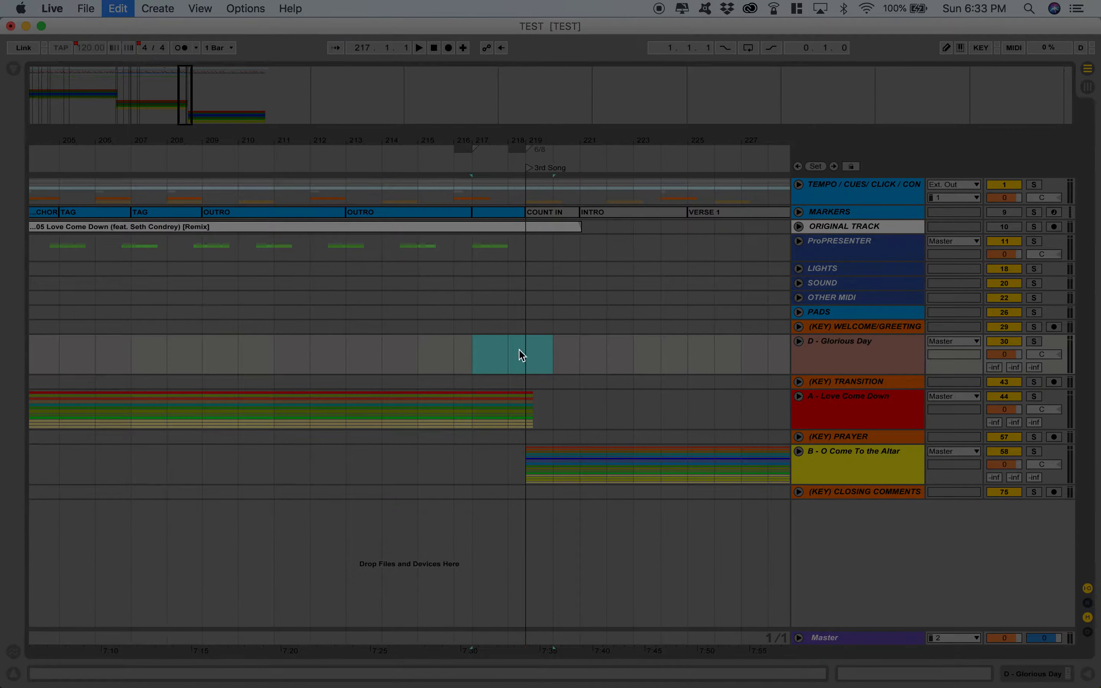
Unfold the A - Love Come Down group, extend its clips from Drums through Vox FX to bar 219, and fold it again
{"action": "left_click", "coordinate": [799, 396]}
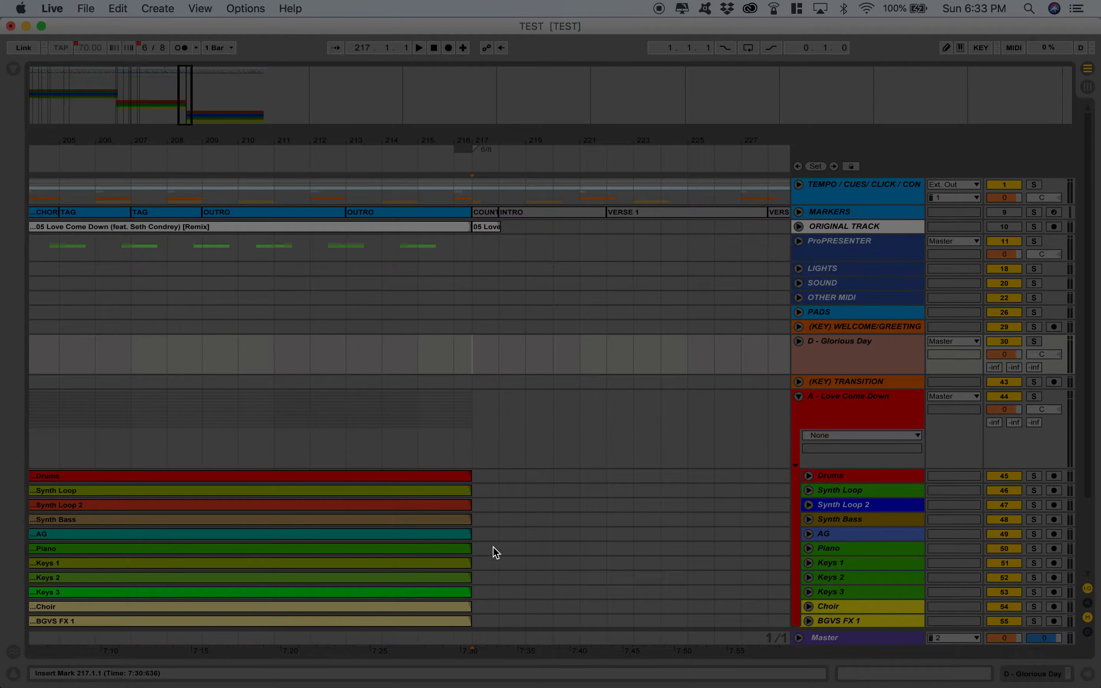
{"action": "left_click", "coordinate": [456, 482]}
{"action": "scroll", "coordinate": [458, 483], "scroll_direction": "down", "scroll_amount": 3}
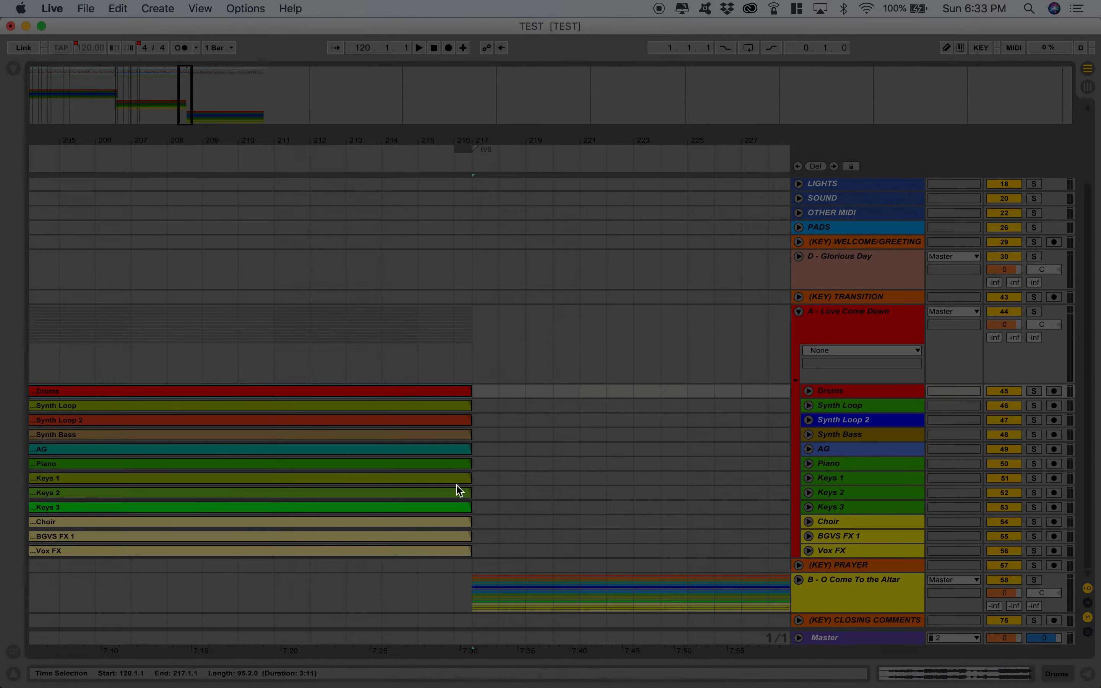
{"action": "left_click", "coordinate": [459, 552], "text": "shift"}
{"action": "left_click_drag", "start_coordinate": [469, 551], "coordinate": [521, 552]}
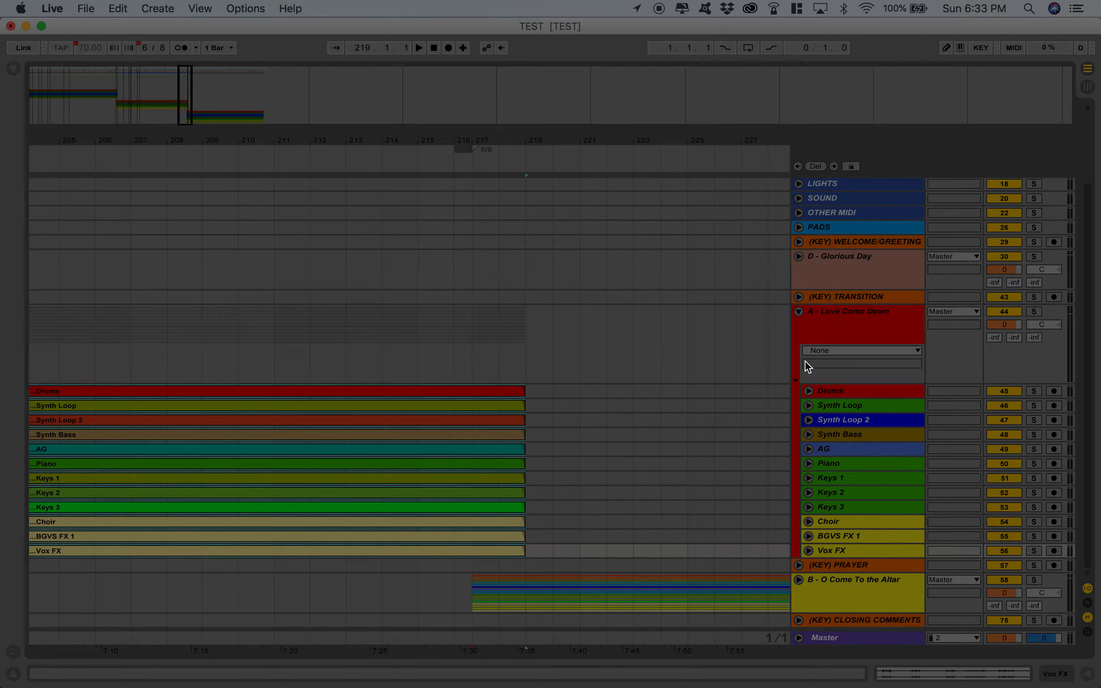
{"action": "left_click", "coordinate": [798, 311]}
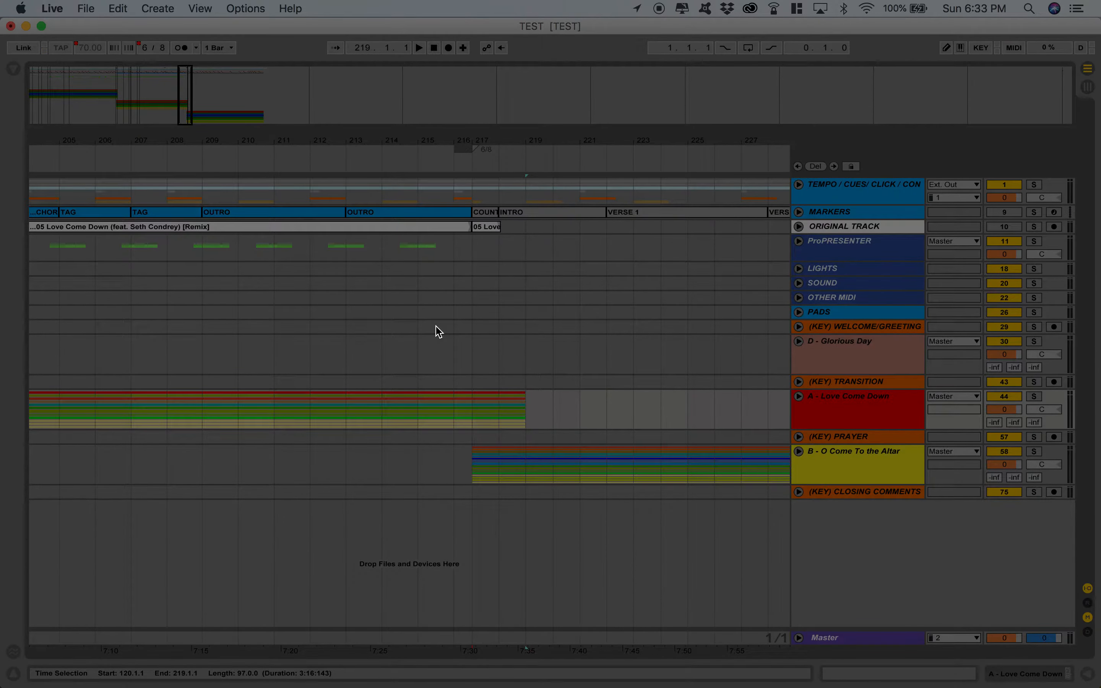
Undo the clip extension and the time deletion at the start of the third song
{"action": "scroll", "coordinate": [594, 302], "scroll_direction": "right", "scroll_amount": 5}
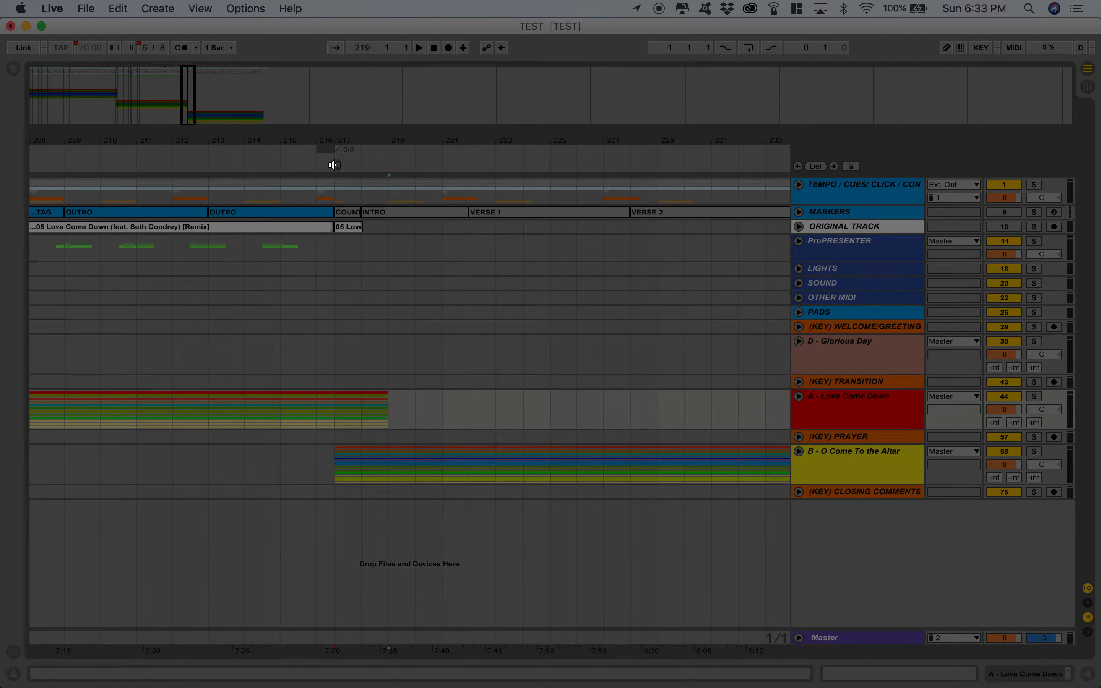
{"action": "key", "text": "super+z"}
{"action": "key", "text": "super+shift+z"}
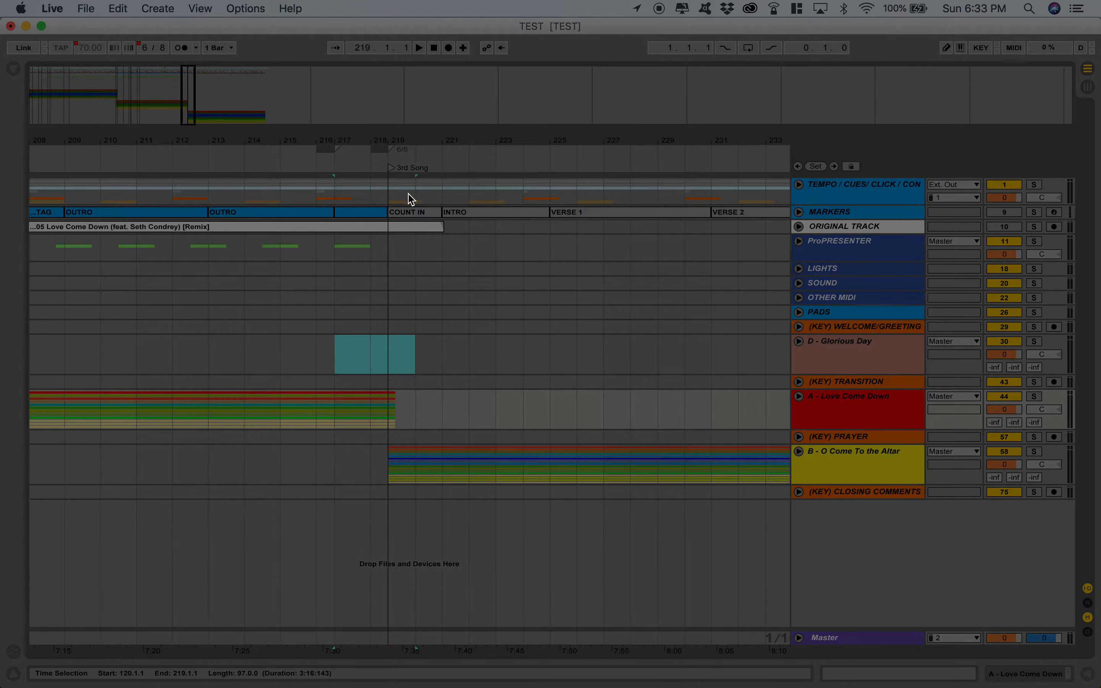
Move the 3rd Song locator to bar 221, outside the section between the second and third songs
{"action": "left_click_drag", "start_coordinate": [334, 357], "coordinate": [404, 358]}
{"action": "left_click_drag", "start_coordinate": [392, 172], "coordinate": [453, 173]}
{"action": "left_click", "coordinate": [347, 356]}
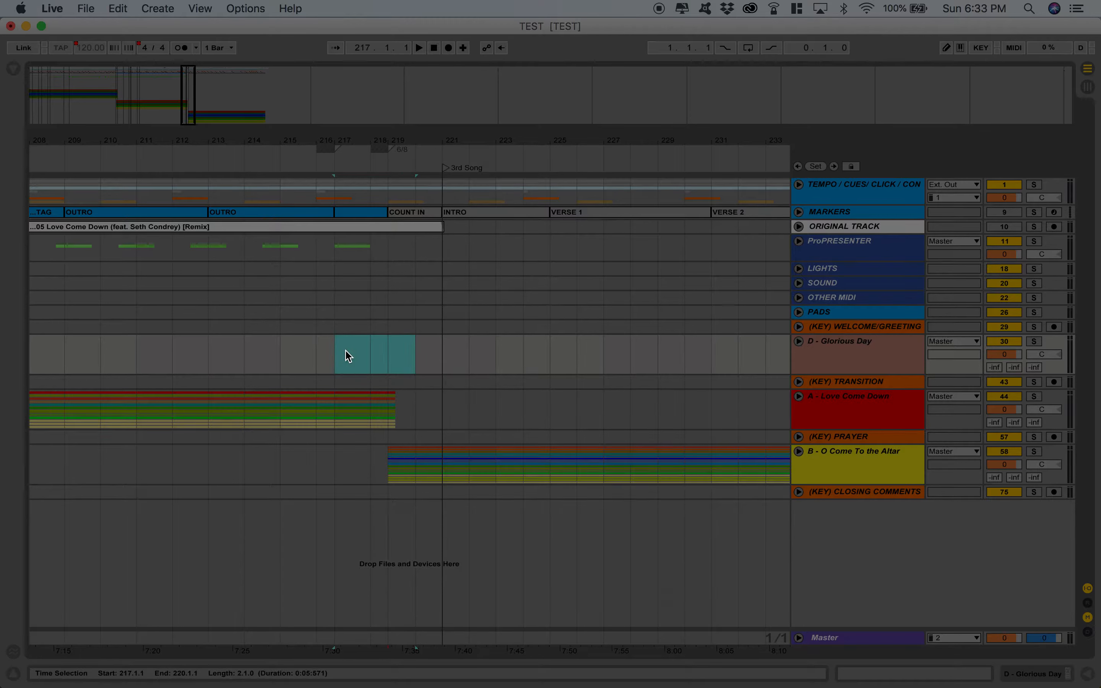
Delete the time from bar 217 to bar 219 across the arrangement, and move the 3rd Song locator to bar 217
{"action": "left_click_drag", "start_coordinate": [347, 356], "coordinate": [392, 356]}
{"action": "left_click", "coordinate": [84, 8]}
{"action": "mouse_move", "coordinate": [117, 8]}
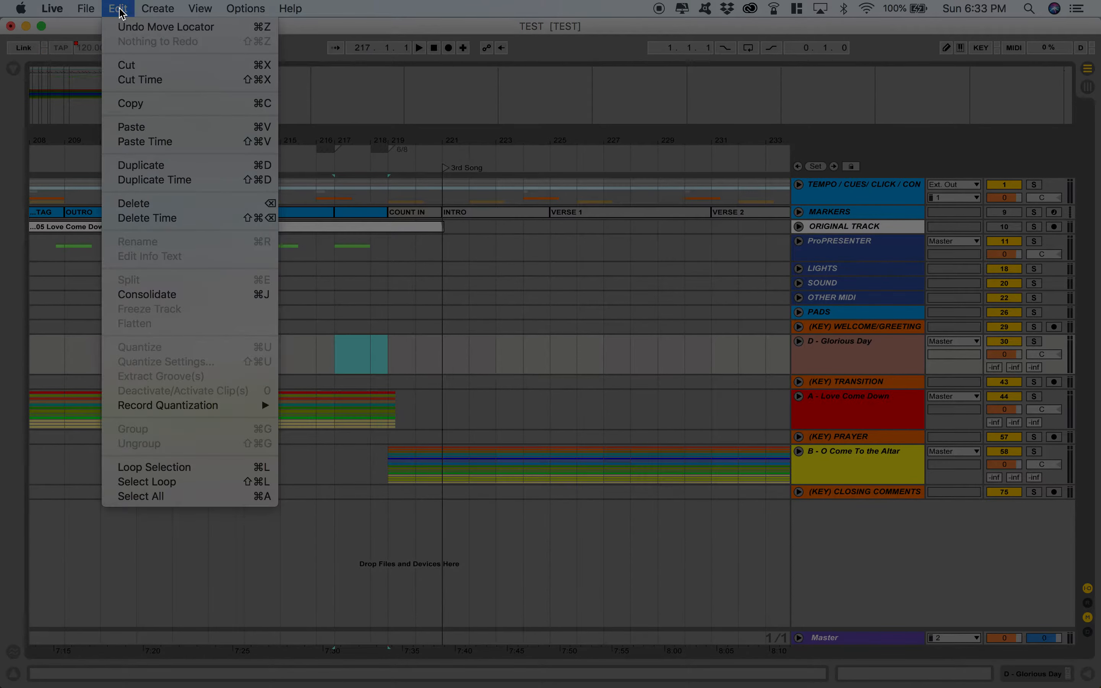
{"action": "left_click", "coordinate": [175, 218]}
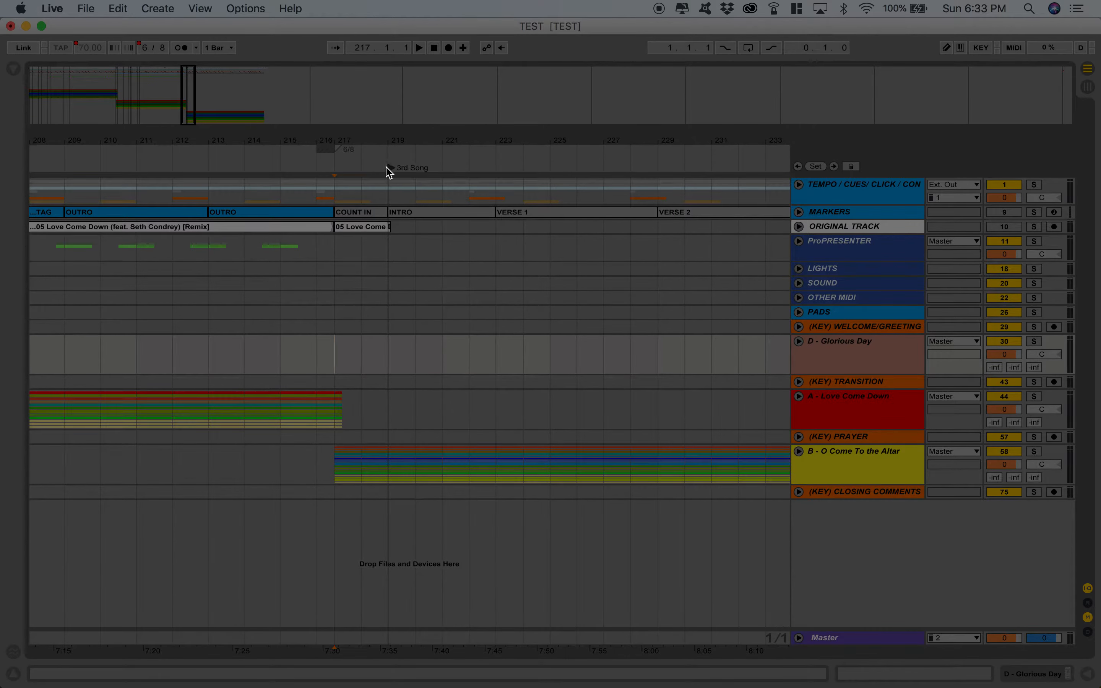
{"action": "left_click_drag", "start_coordinate": [387, 172], "coordinate": [341, 177]}
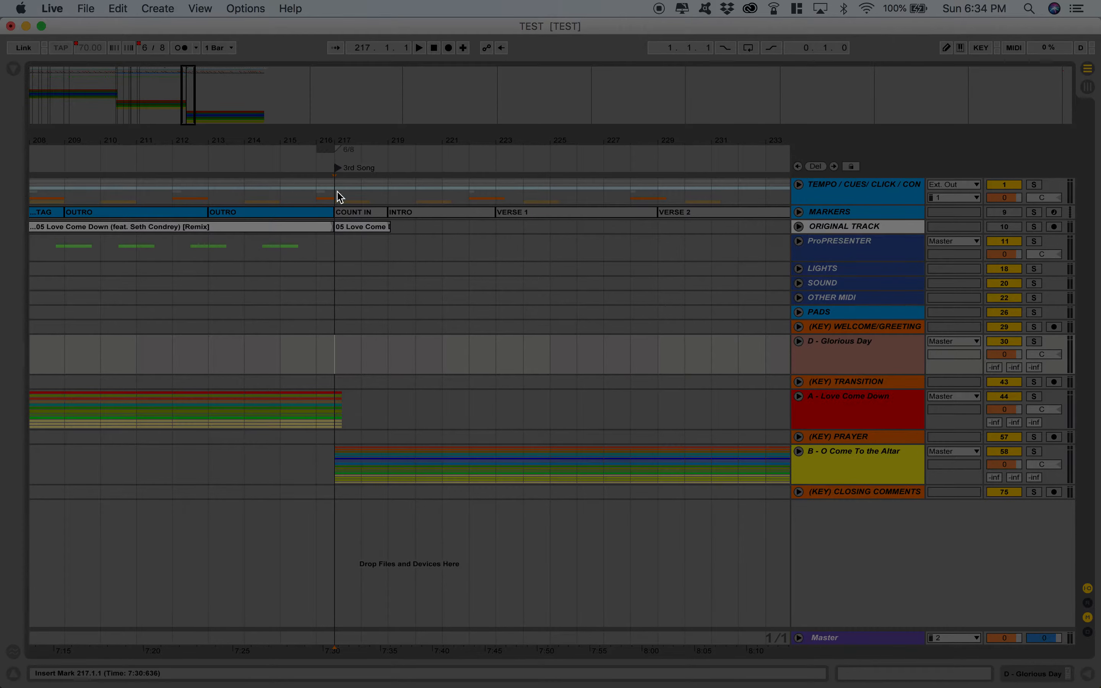
Unfold the A - Love Come Down group, and extend its clips from Drums through Vox FX to about bar 219, overlapping the third song
{"action": "left_click", "coordinate": [799, 397]}
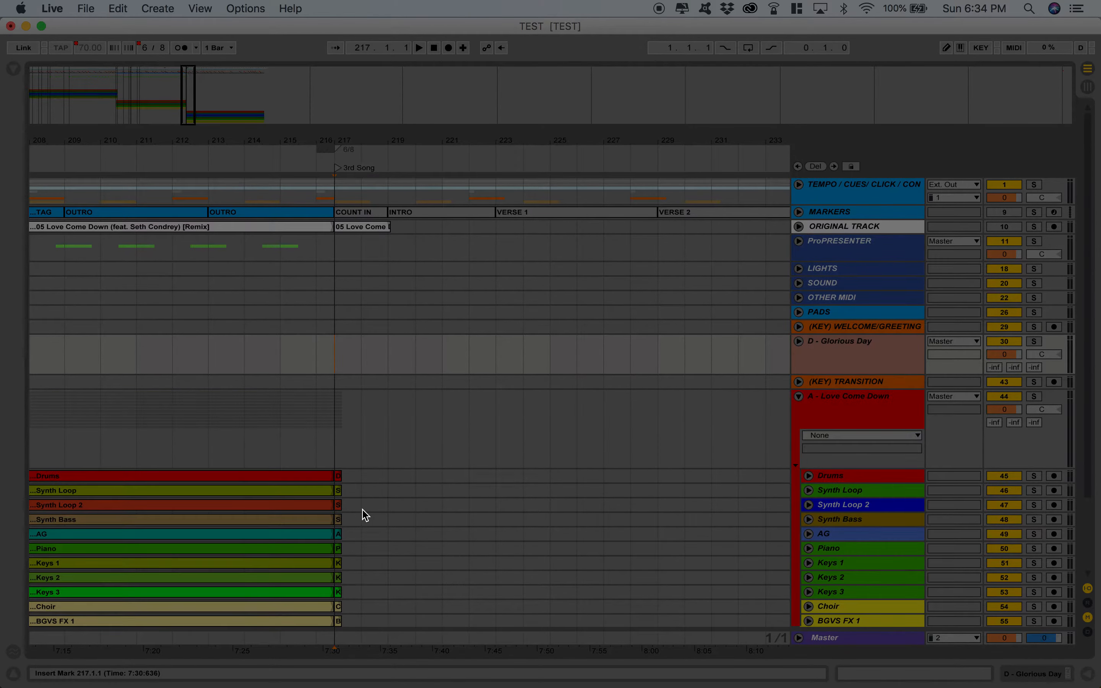
{"action": "scroll", "coordinate": [365, 514], "scroll_direction": "down", "scroll_amount": 3}
{"action": "left_click", "coordinate": [309, 393]}
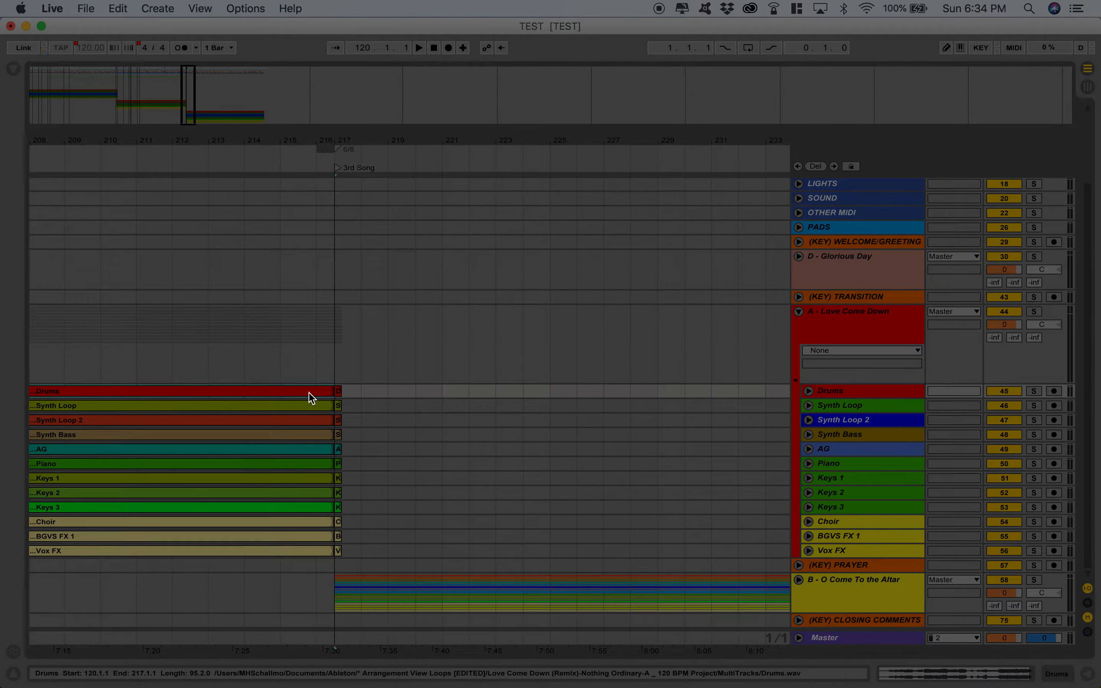
{"action": "left_click", "coordinate": [323, 553], "text": "shift"}
{"action": "left_click_drag", "start_coordinate": [328, 554], "coordinate": [407, 552]}
Fold the A - Love Come Down group and play the overlapping transition into the third song
{"action": "left_click", "coordinate": [294, 139]}
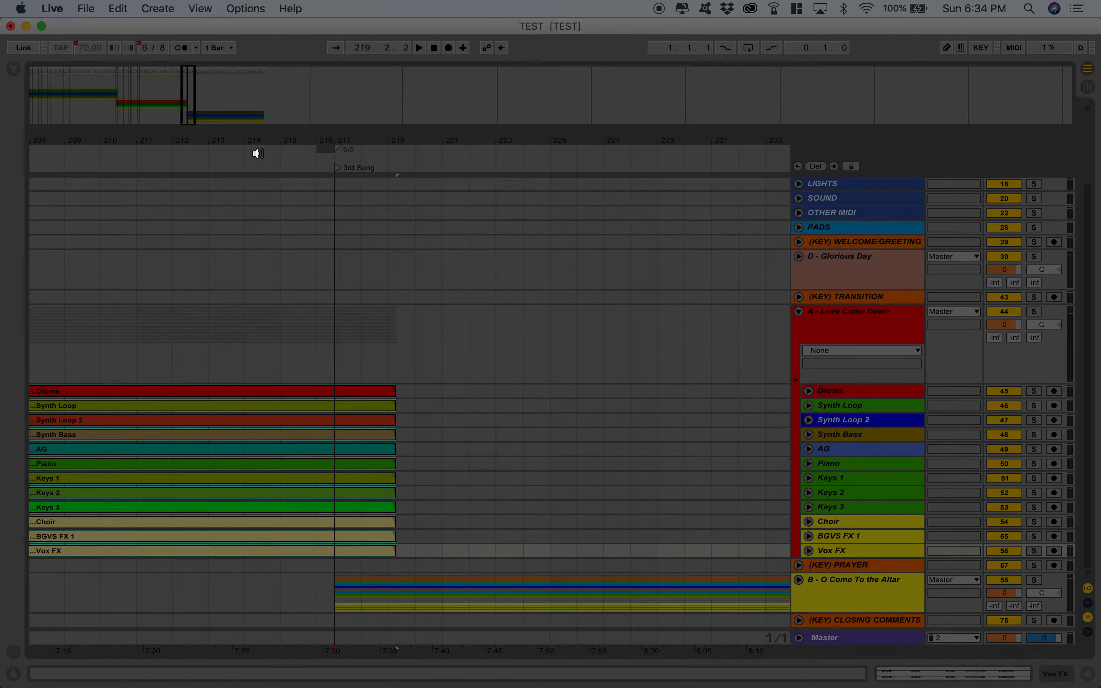
{"action": "left_click", "coordinate": [799, 311]}
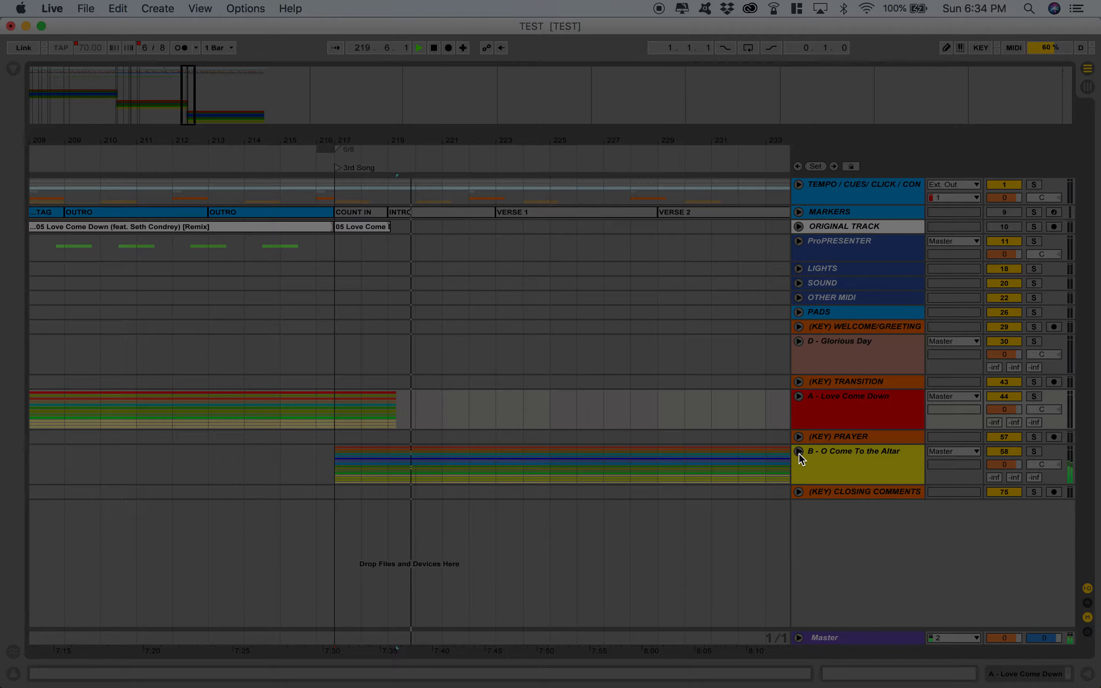
{"action": "left_click_drag", "start_coordinate": [221, 97], "coordinate": [221, 64]}
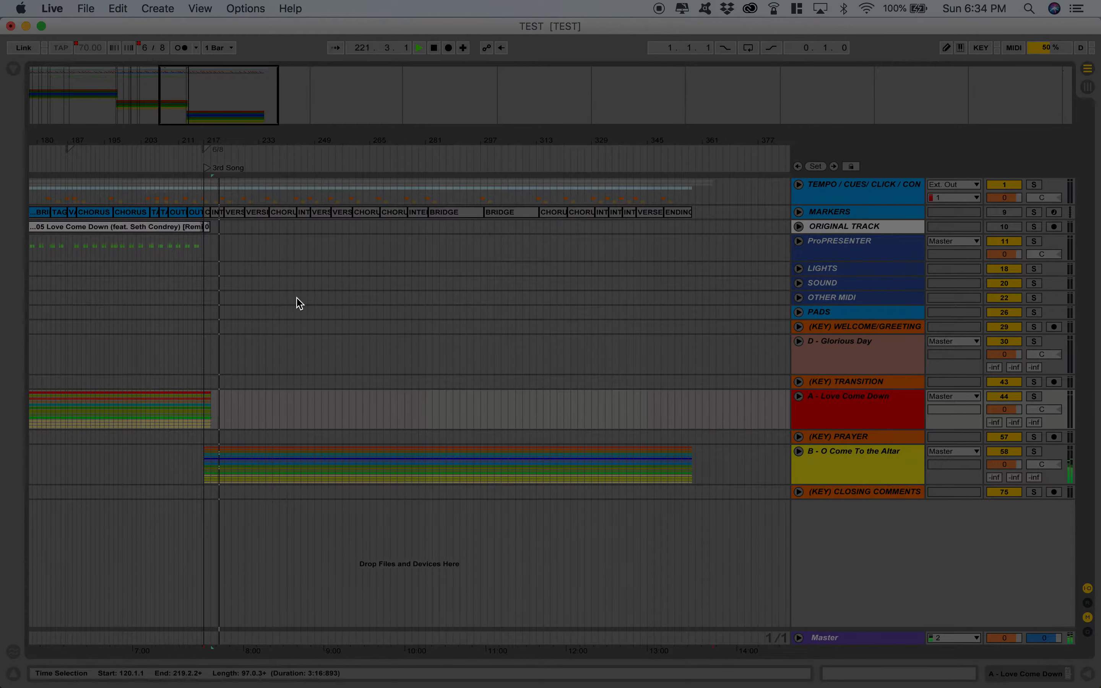
{"action": "scroll", "coordinate": [298, 302], "scroll_direction": "left", "scroll_amount": 5}
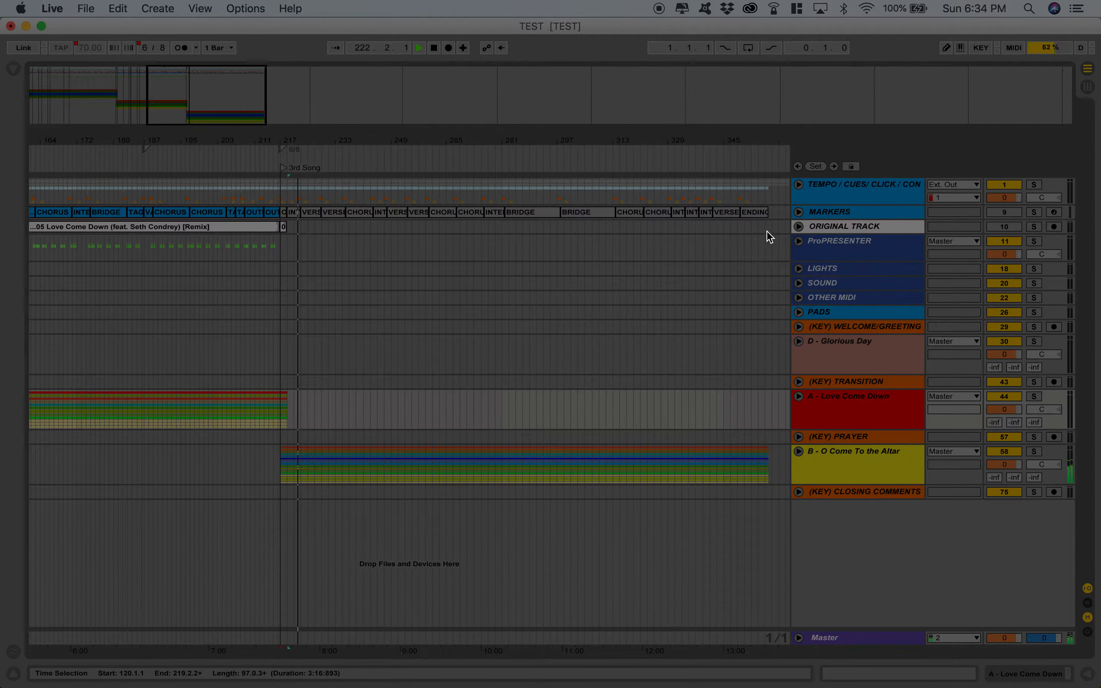
Unfold the TEMPO / CUES group to show its tracks around the third song's start, and stop playback
{"action": "left_click", "coordinate": [799, 186]}
{"action": "left_click_drag", "start_coordinate": [181, 88], "coordinate": [181, 131]}
{"action": "key", "text": "space"}
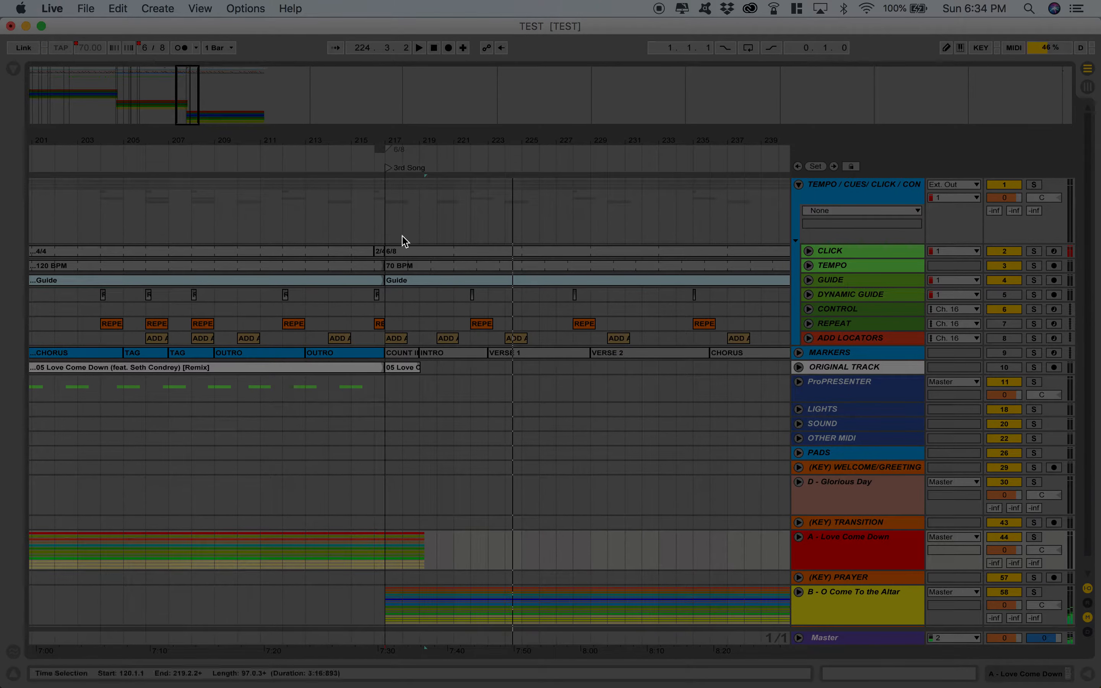
Select the third song's INTRO marker span, bar 219 to 223, and step the selection down and up through the tracks around ProPRESENTER
{"action": "left_click", "coordinate": [453, 354]}
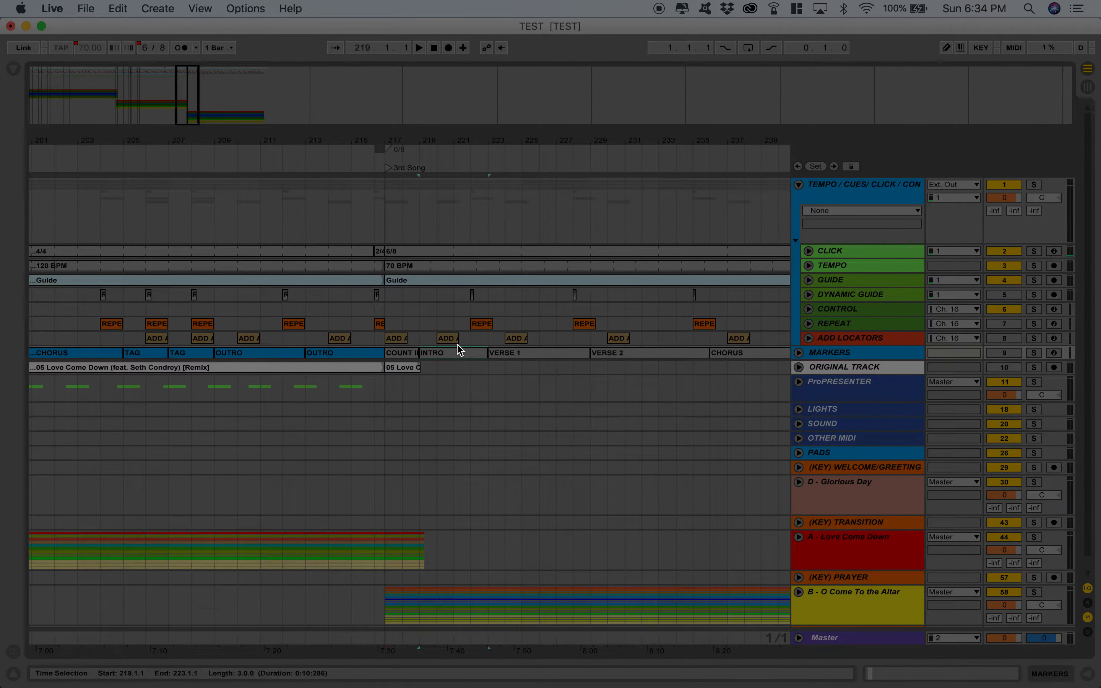
{"action": "key", "text": "Down"}
{"action": "key", "text": "Down"}
{"action": "key", "text": "Down"}
{"action": "key", "text": "Down"}
{"action": "key", "text": "Down"}
{"action": "key", "text": "Down"}
{"action": "key", "text": "Up"}
{"action": "key", "text": "Up"}
{"action": "key", "text": "Up"}
{"action": "key", "text": "Up"}
{"action": "key", "text": "Up"}
{"action": "key", "text": "Up"}
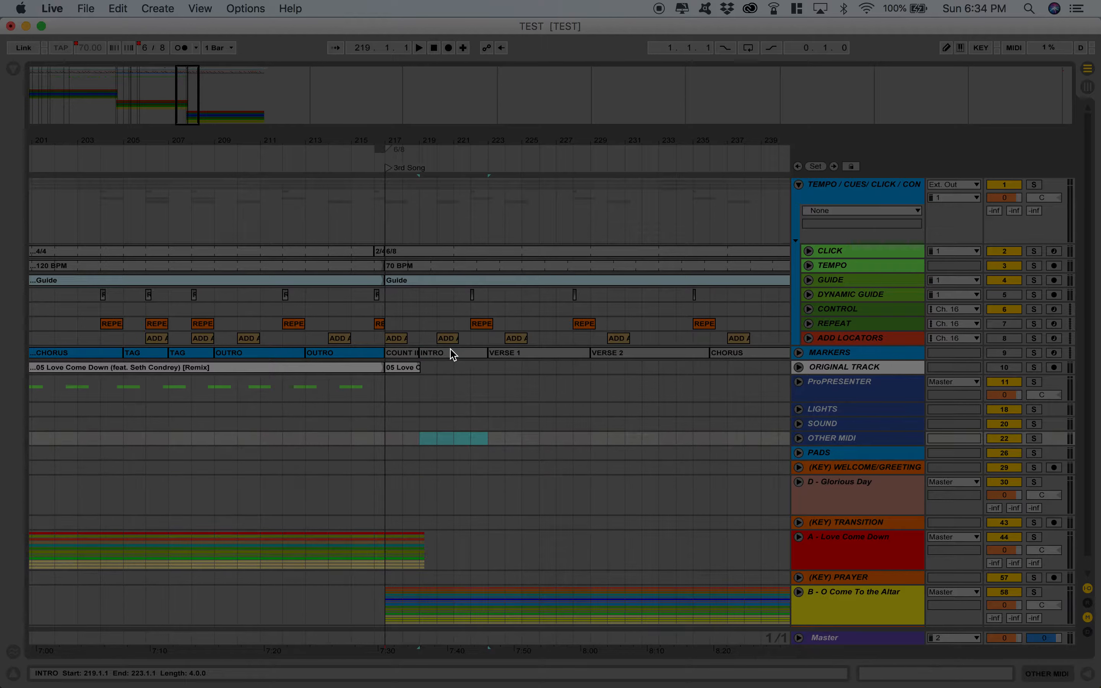
{"action": "key", "text": "Down"}
{"action": "key", "text": "Down"}
{"action": "key", "text": "Down"}
{"action": "key", "text": "Down"}
{"action": "key", "text": "Up"}
{"action": "key", "text": "Up"}
{"action": "key", "text": "Up"}
{"action": "key", "text": "Up"}
{"action": "key", "text": "Up"}
{"action": "key", "text": "Up"}
{"action": "key", "text": "Up"}
{"action": "key", "text": "Up"}
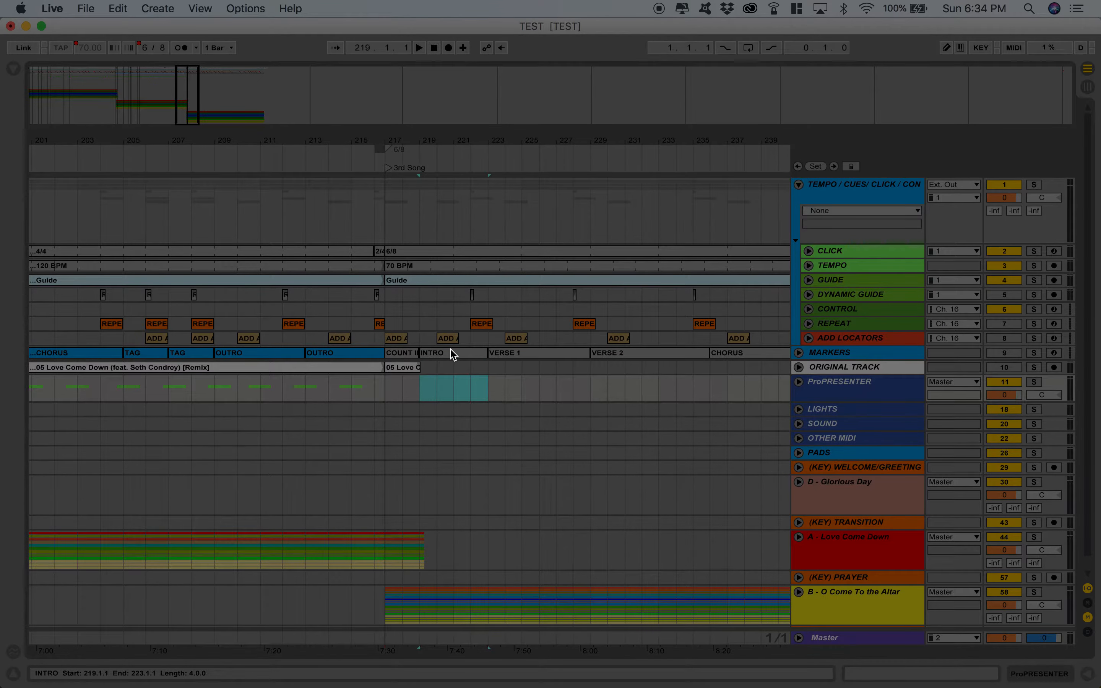
Move the bar 219 to 223 time selection up through the tracks to the CLICK track
{"action": "key", "text": "Up"}
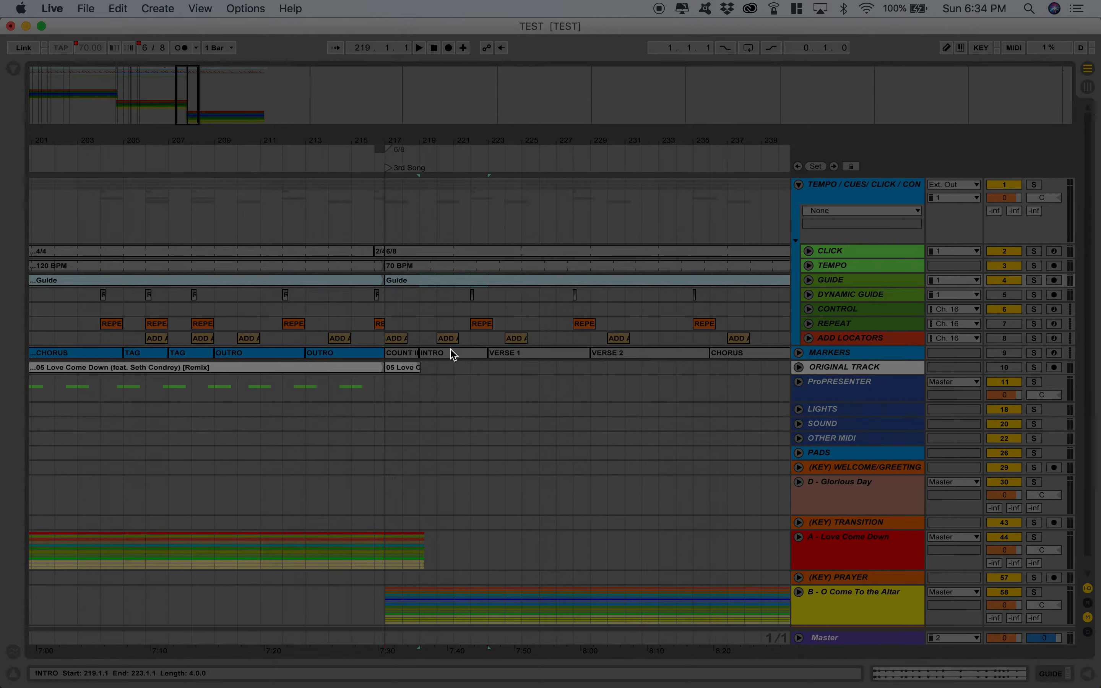
{"action": "key", "text": "Down"}
{"action": "key", "text": "Down"}
{"action": "key", "text": "Down"}
{"action": "key", "text": "Down"}
{"action": "key", "text": "Down"}
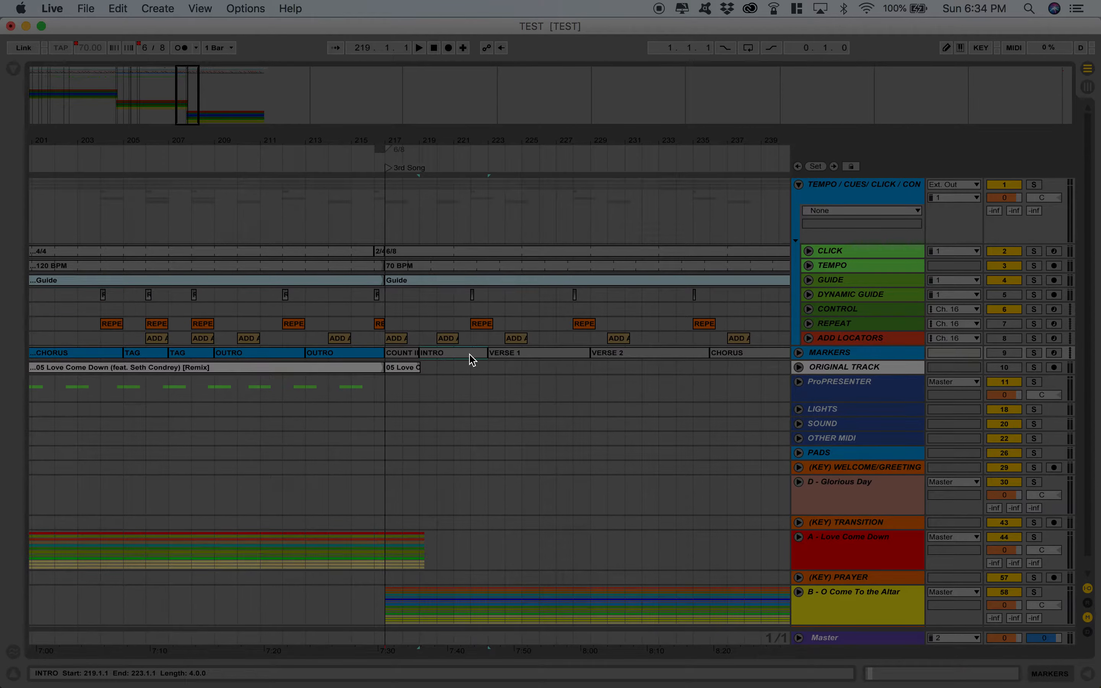
{"action": "key", "text": "Up"}
{"action": "key", "text": "Up"}
{"action": "key", "text": "Up"}
{"action": "key", "text": "Up"}
{"action": "key", "text": "Up"}
{"action": "key", "text": "Up"}
{"action": "key", "text": "Up"}
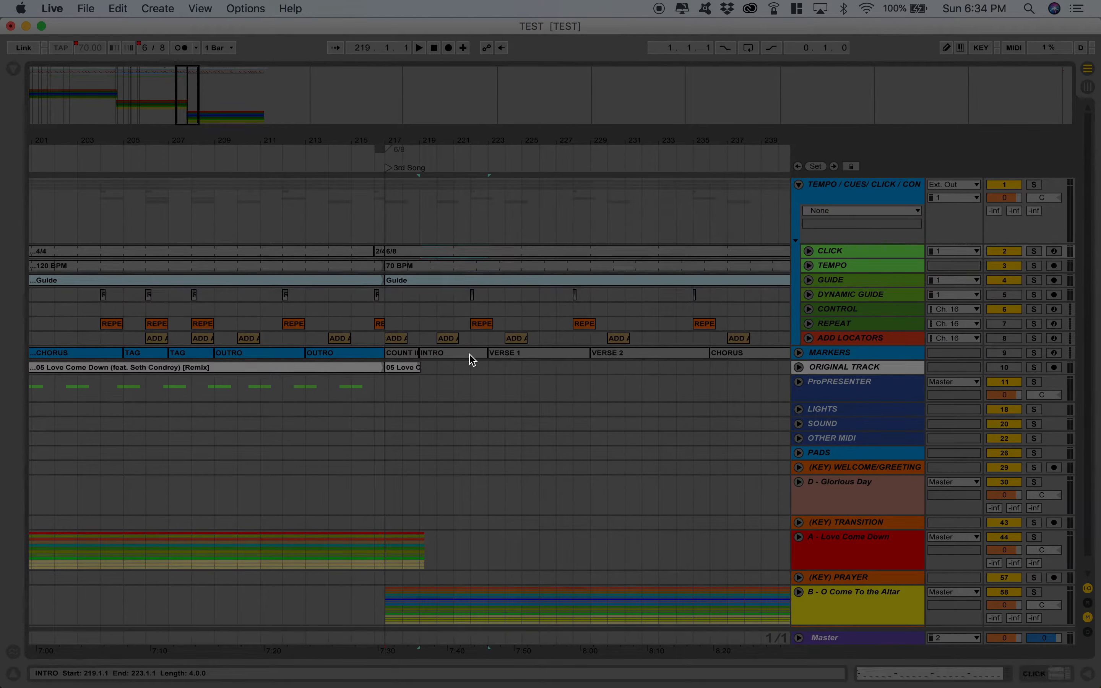
Extend the bar 219 to 223 selection from the CLICK track down through the B - O Come To the Altar group
{"action": "key", "text": "shift+Down"}
{"action": "key", "text": "shift+Down"}
{"action": "key", "text": "shift+Down"}
{"action": "key", "text": "shift+Down"}
{"action": "key", "text": "shift+Down"}
{"action": "key", "text": "shift+Down"}
{"action": "key", "text": "shift+Down"}
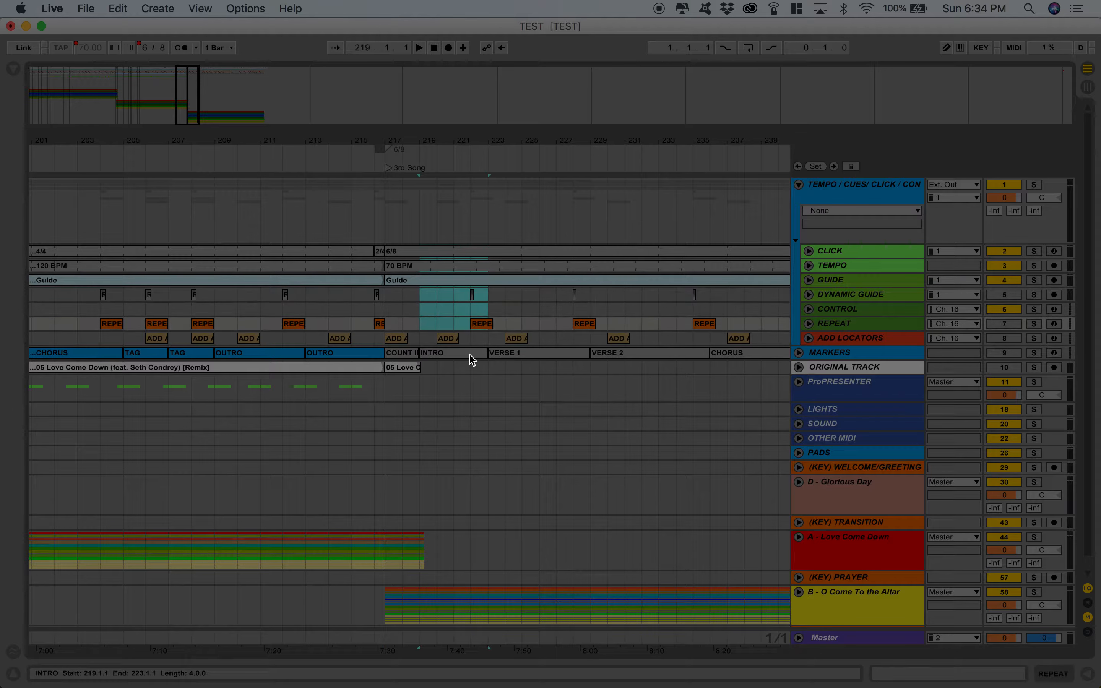
{"action": "left_click", "coordinate": [483, 609], "text": "shift"}
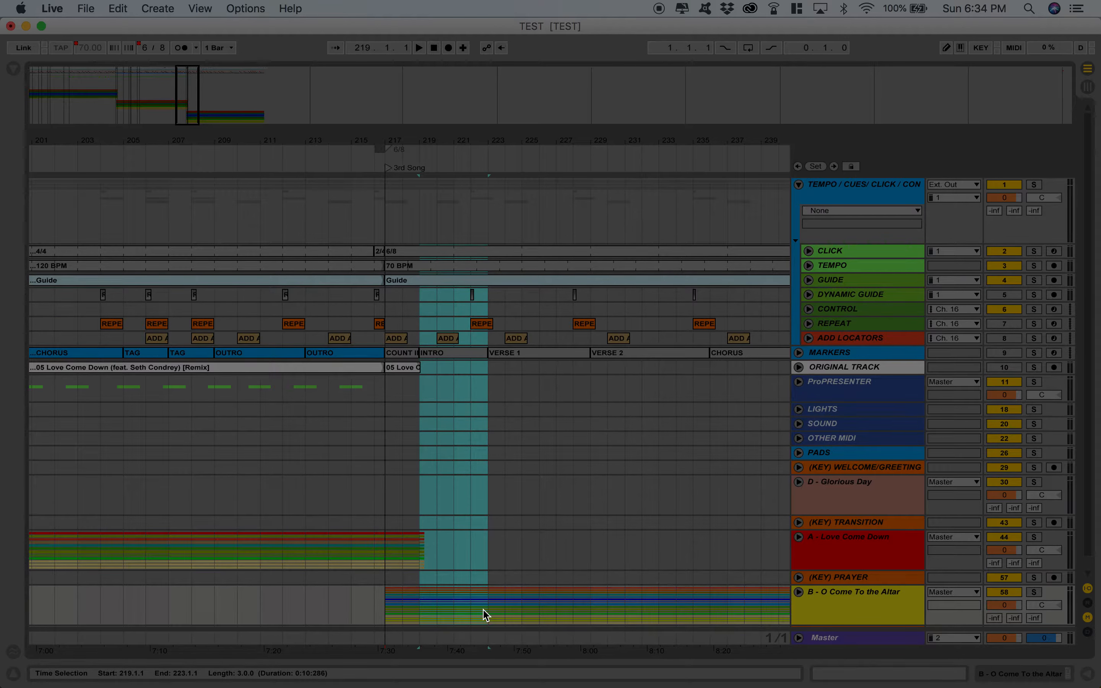
Copy the selected intro bars and paste them as inserted time at bar 223, starting from the CLICK track
{"action": "key", "text": "super+c"}
{"action": "key", "text": "Right"}
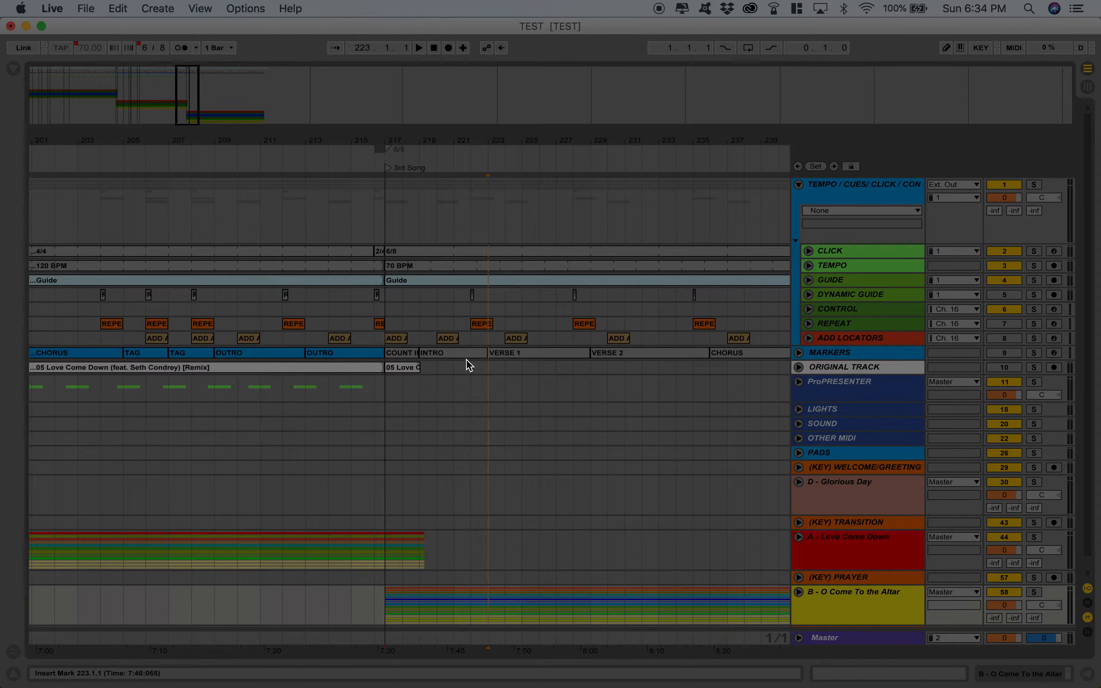
{"action": "key", "text": "Up"}
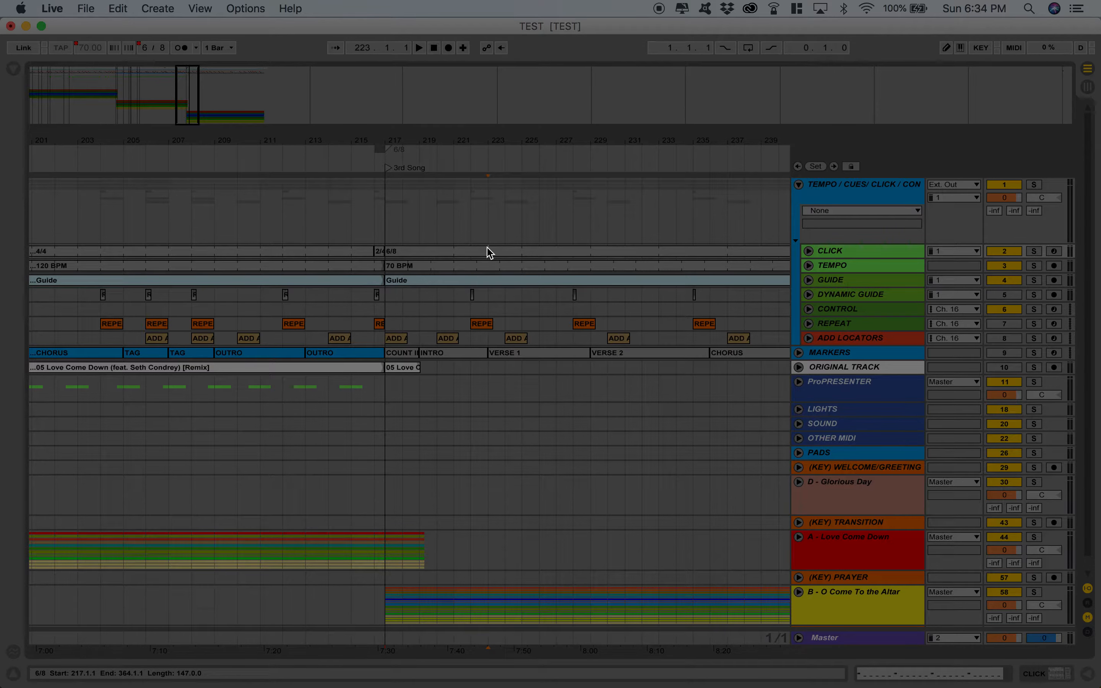
{"action": "left_click", "coordinate": [118, 8]}
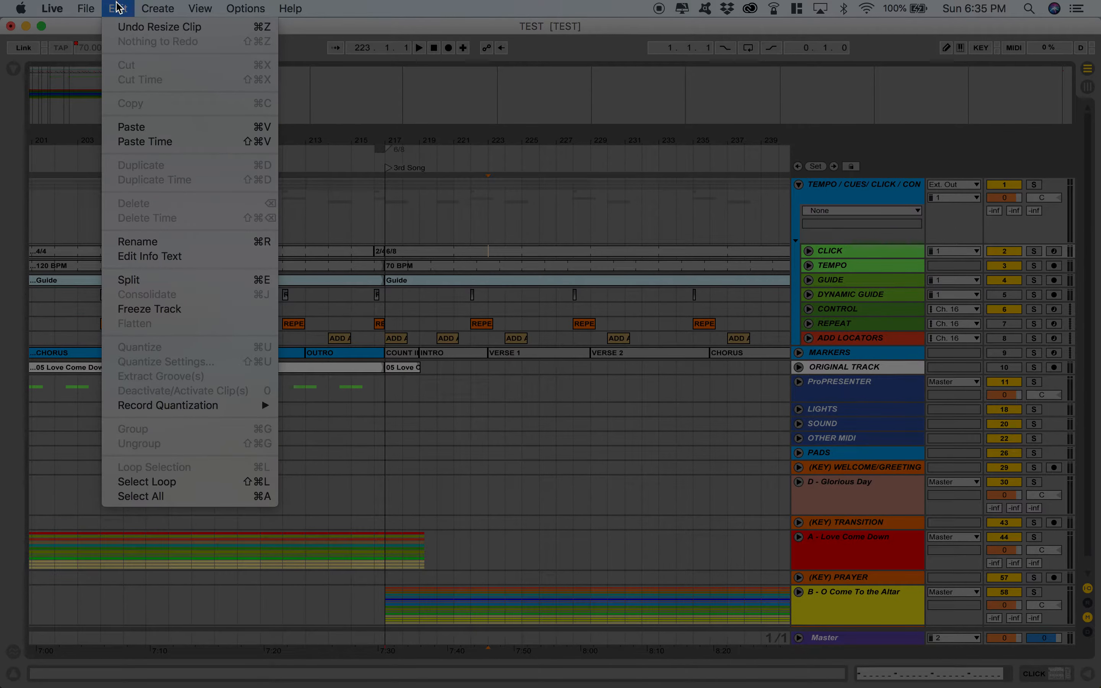
{"action": "left_click", "coordinate": [156, 145]}
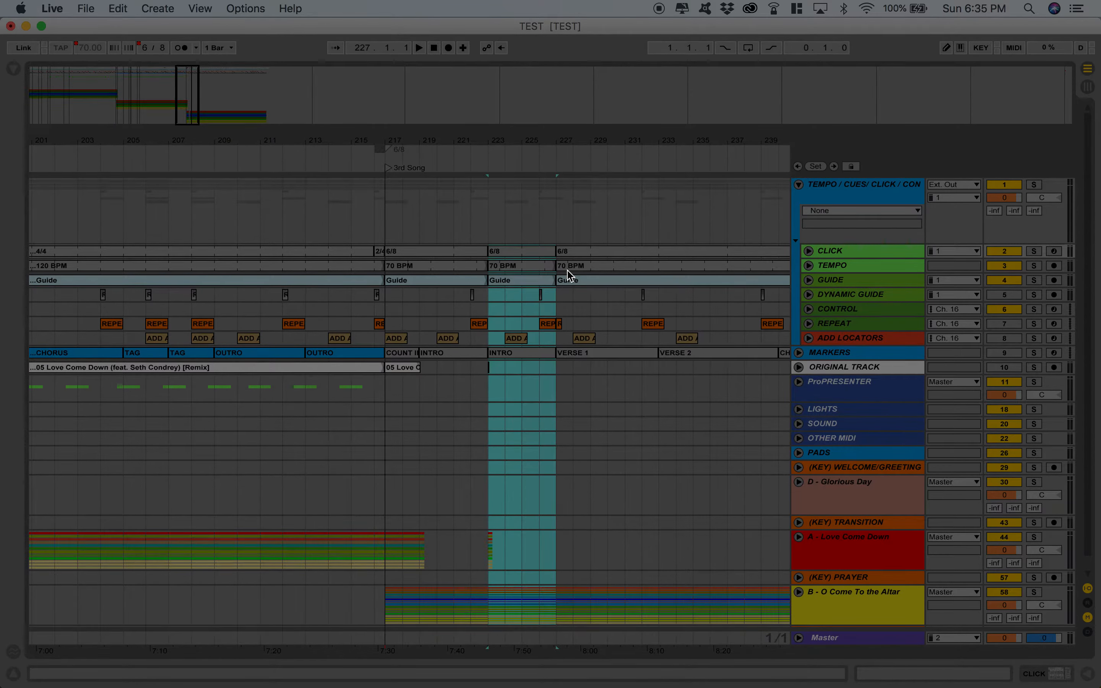
Delete the leftover clip slivers just after bar 223 on ORIGINAL TRACK and in the A - Love Come Down group
{"action": "left_click", "coordinate": [522, 369]}
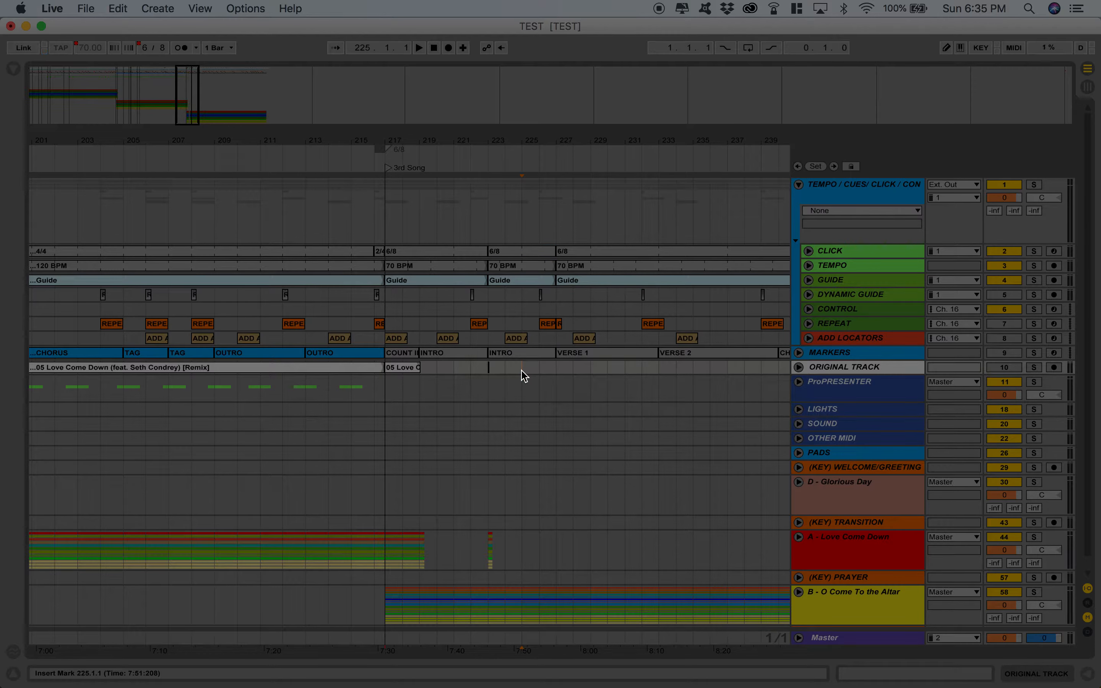
{"action": "left_click_drag", "start_coordinate": [500, 367], "coordinate": [481, 366]}
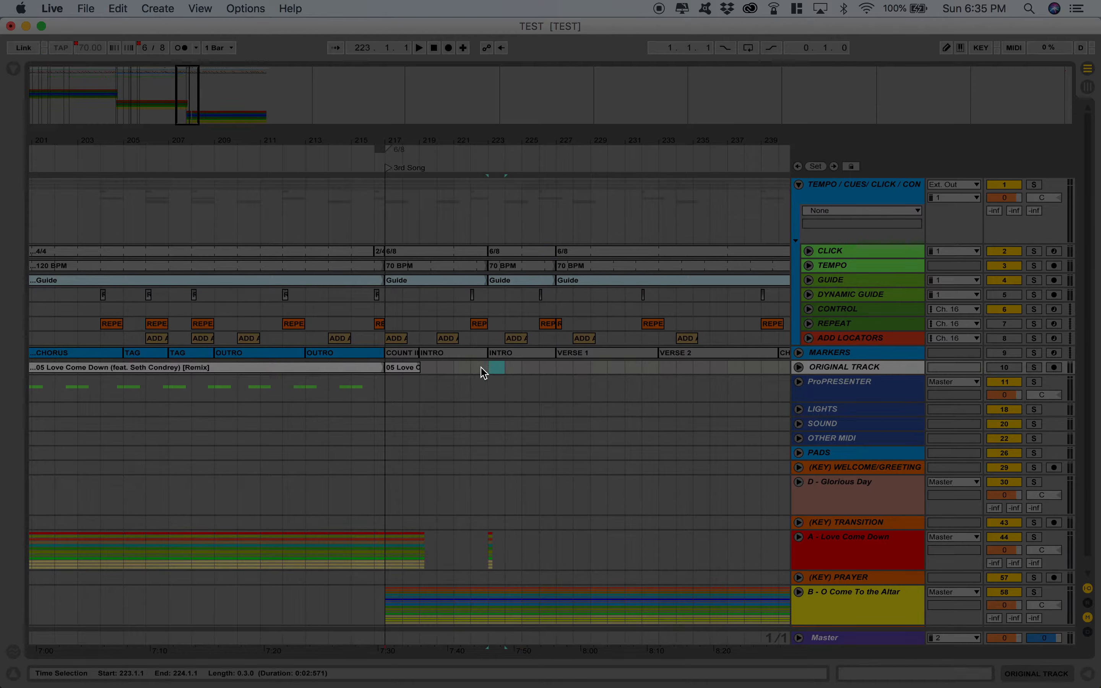
{"action": "left_click_drag", "start_coordinate": [519, 562], "coordinate": [458, 553]}
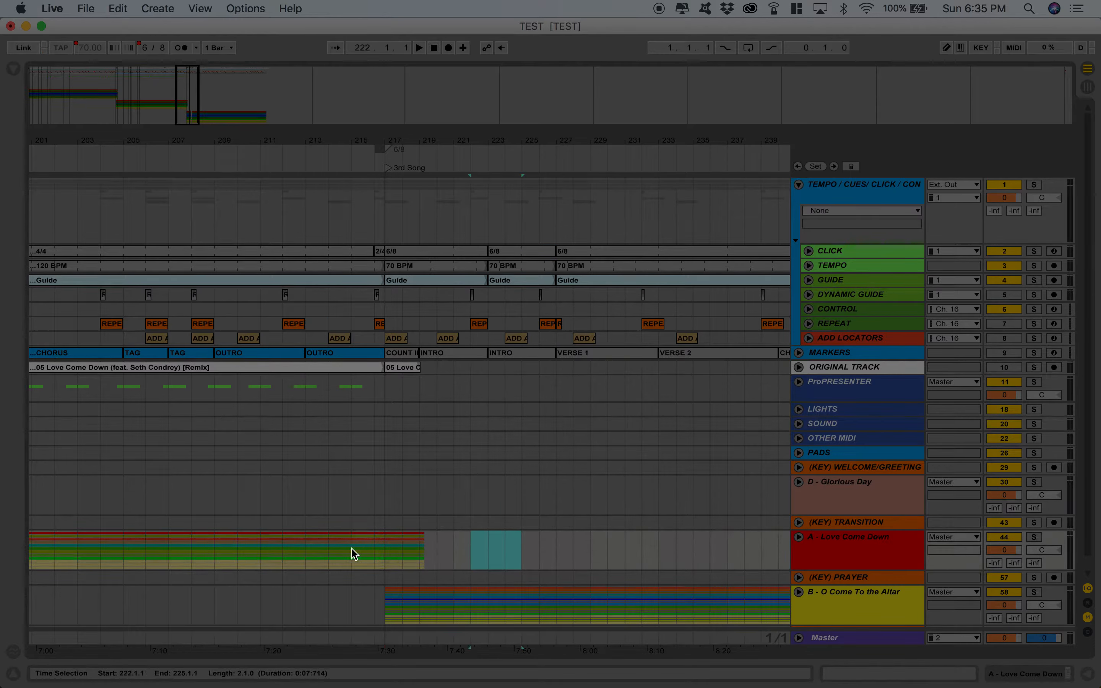
Unfold the GUIDE track and play its cue from about bar 221 into the repeated intro
{"action": "scroll", "coordinate": [497, 564], "scroll_direction": "down", "scroll_amount": 1}
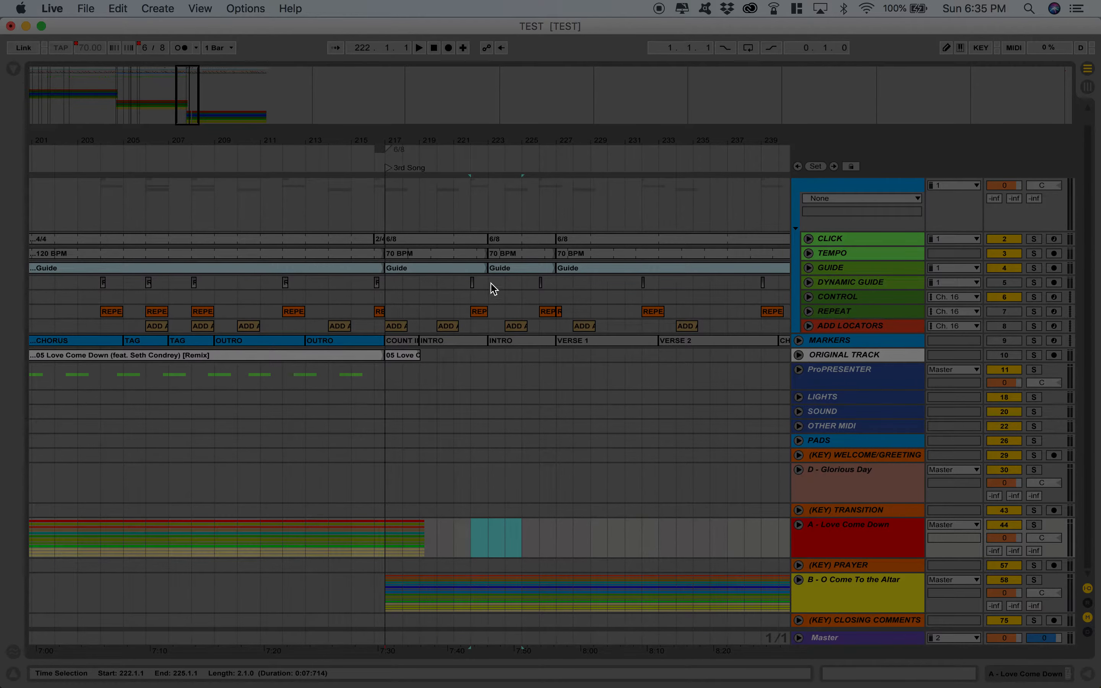
{"action": "left_click", "coordinate": [808, 268]}
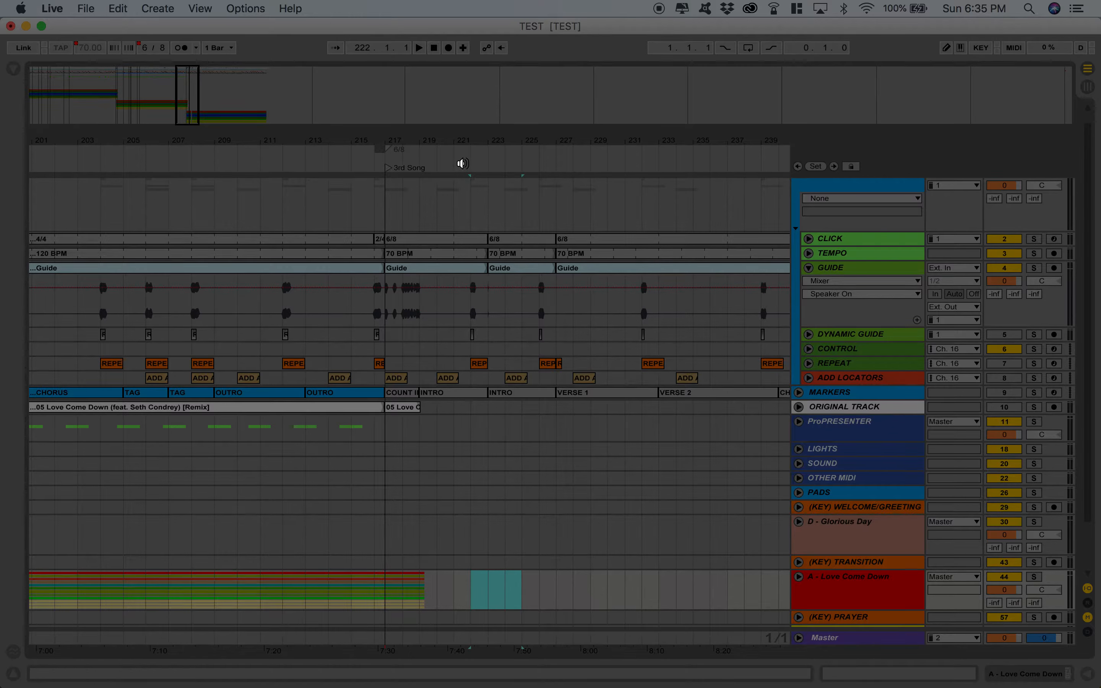
{"action": "left_click", "coordinate": [459, 160]}
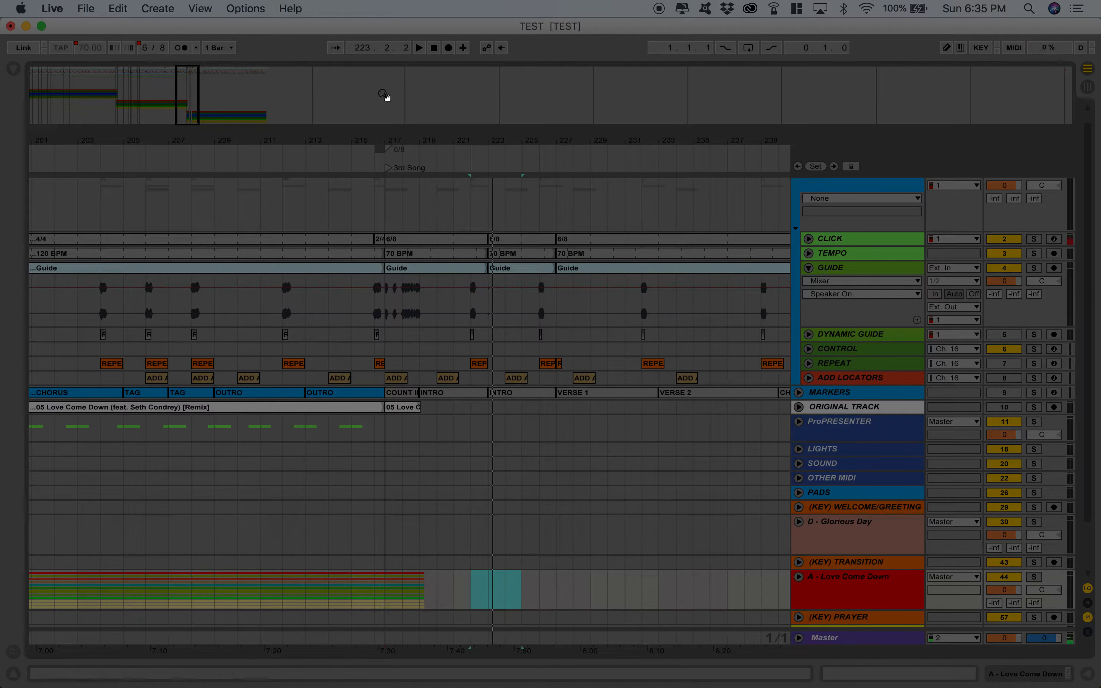
Show the browser and place Intro.wav from the English Guides folder in CUES on the GUIDE track at bar 222
{"action": "left_click_drag", "start_coordinate": [190, 103], "coordinate": [191, 117]}
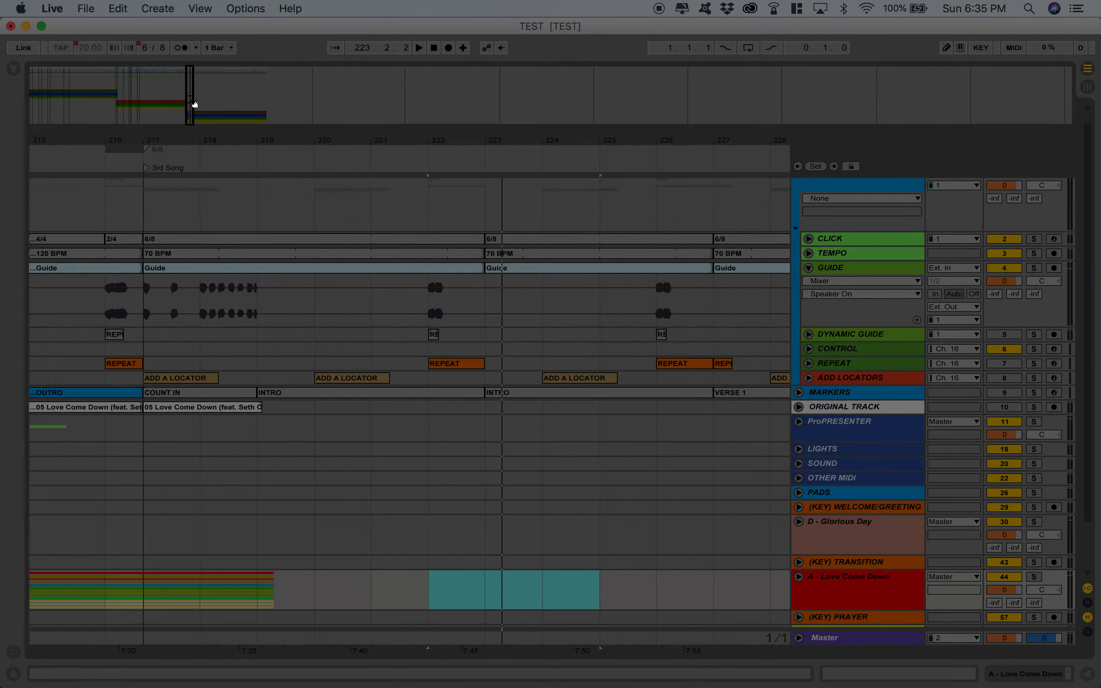
{"action": "scroll", "coordinate": [472, 343], "scroll_direction": "down", "scroll_amount": 1}
{"action": "scroll", "coordinate": [471, 342], "scroll_direction": "right", "scroll_amount": 1}
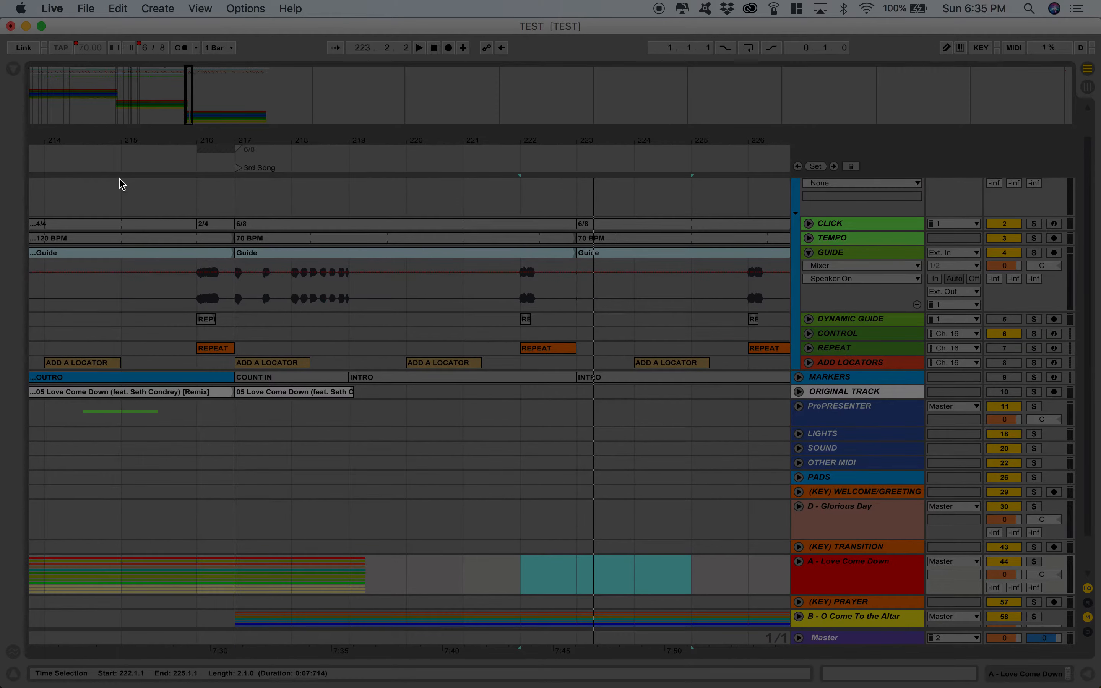
{"action": "left_click", "coordinate": [14, 69]}
{"action": "scroll", "coordinate": [523, 429], "scroll_direction": "right", "scroll_amount": 5}
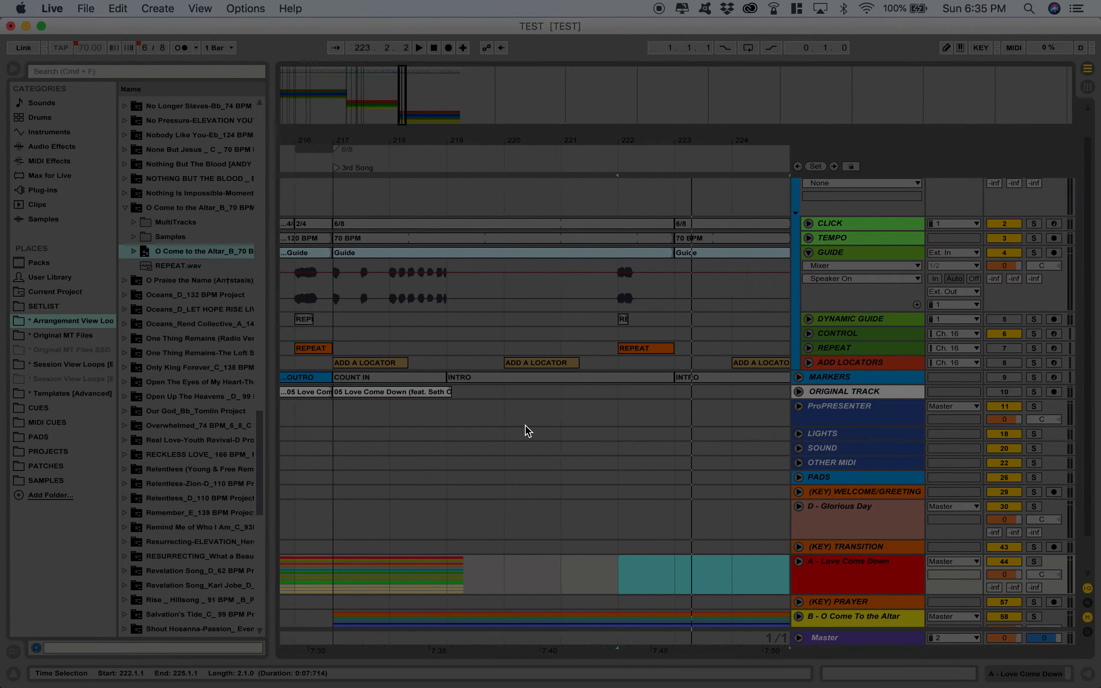
{"action": "scroll", "coordinate": [523, 430], "scroll_direction": "up", "scroll_amount": 1}
{"action": "left_click", "coordinate": [39, 408]}
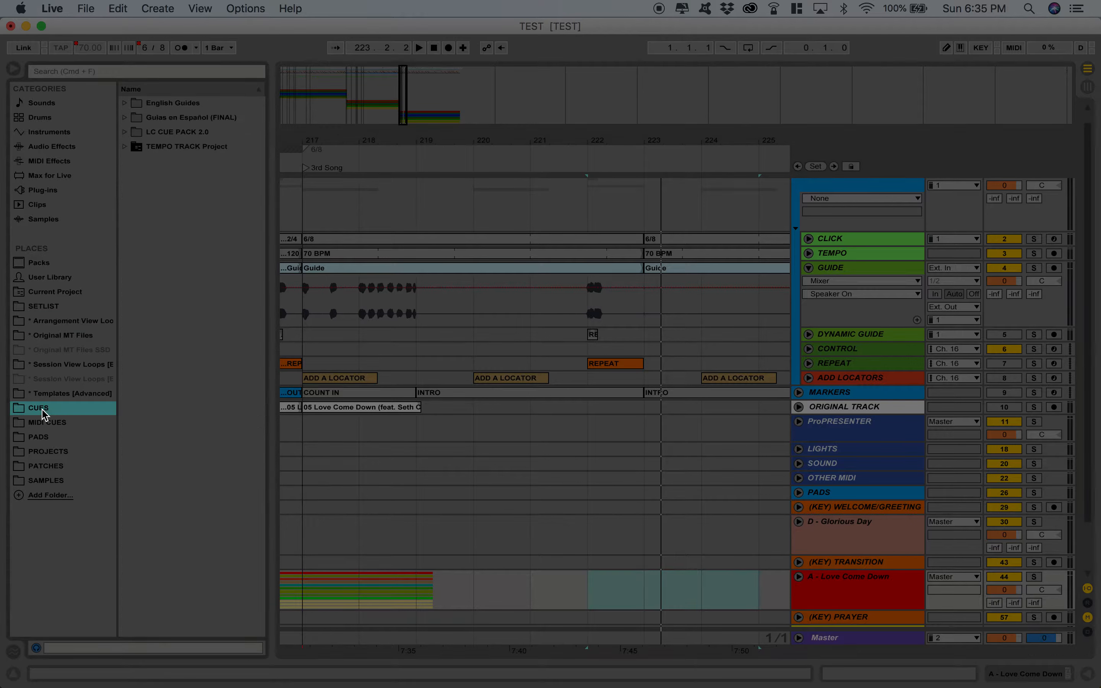
{"action": "left_click", "coordinate": [125, 103]}
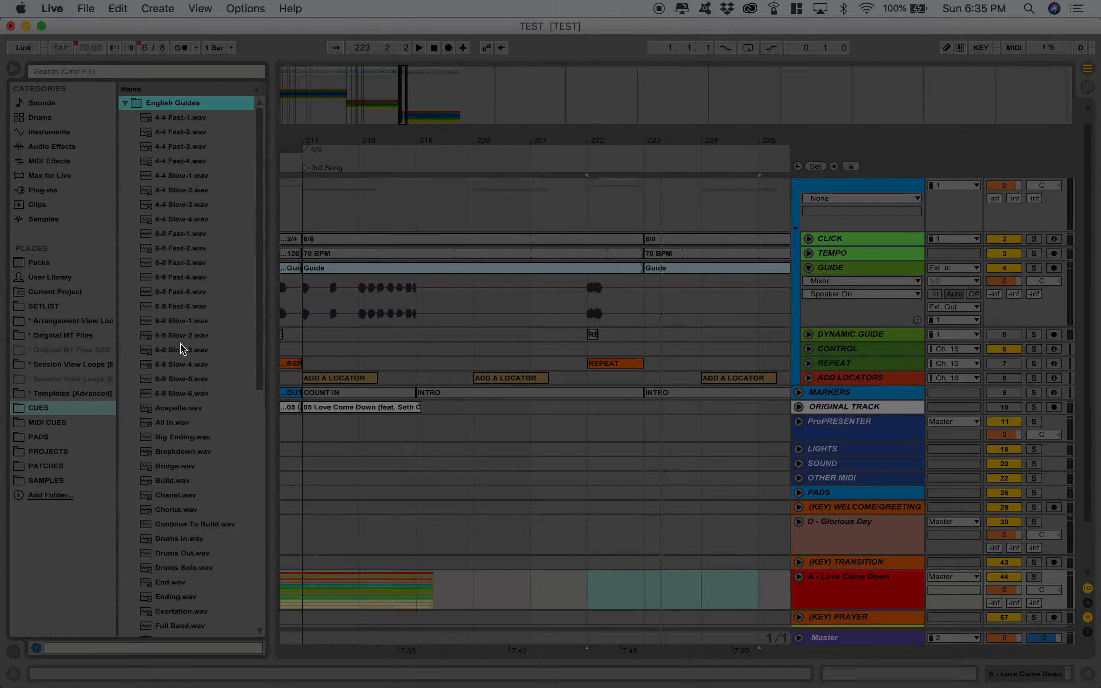
{"action": "scroll", "coordinate": [184, 394], "scroll_direction": "down", "scroll_amount": 10}
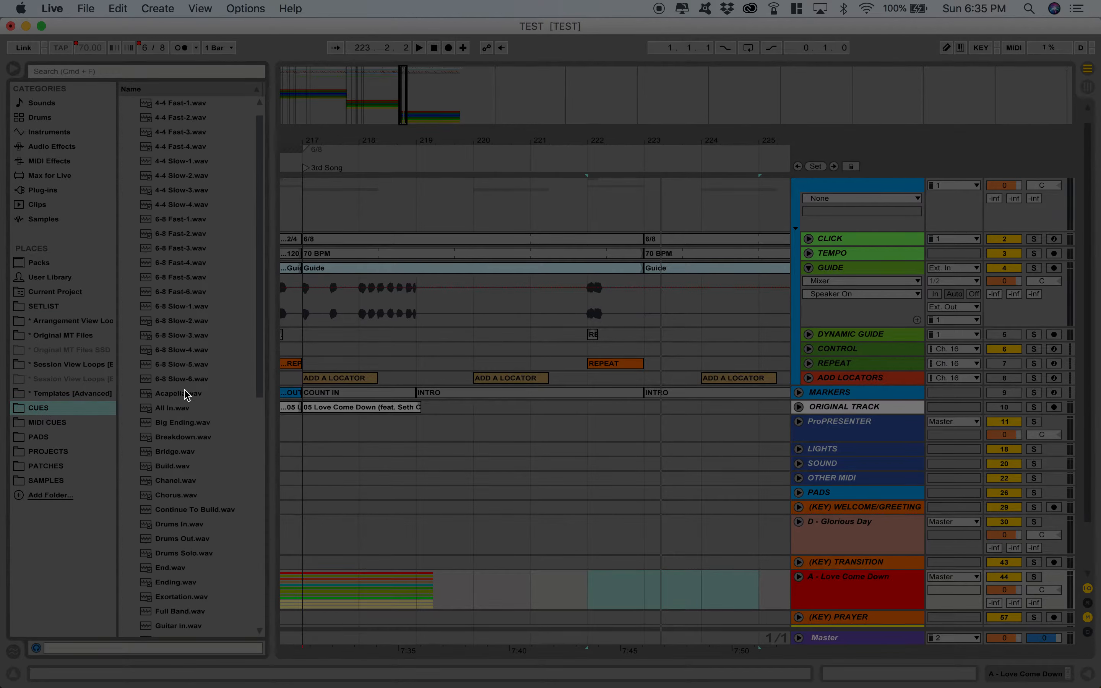
{"action": "left_click_drag", "start_coordinate": [156, 399], "coordinate": [603, 310]}
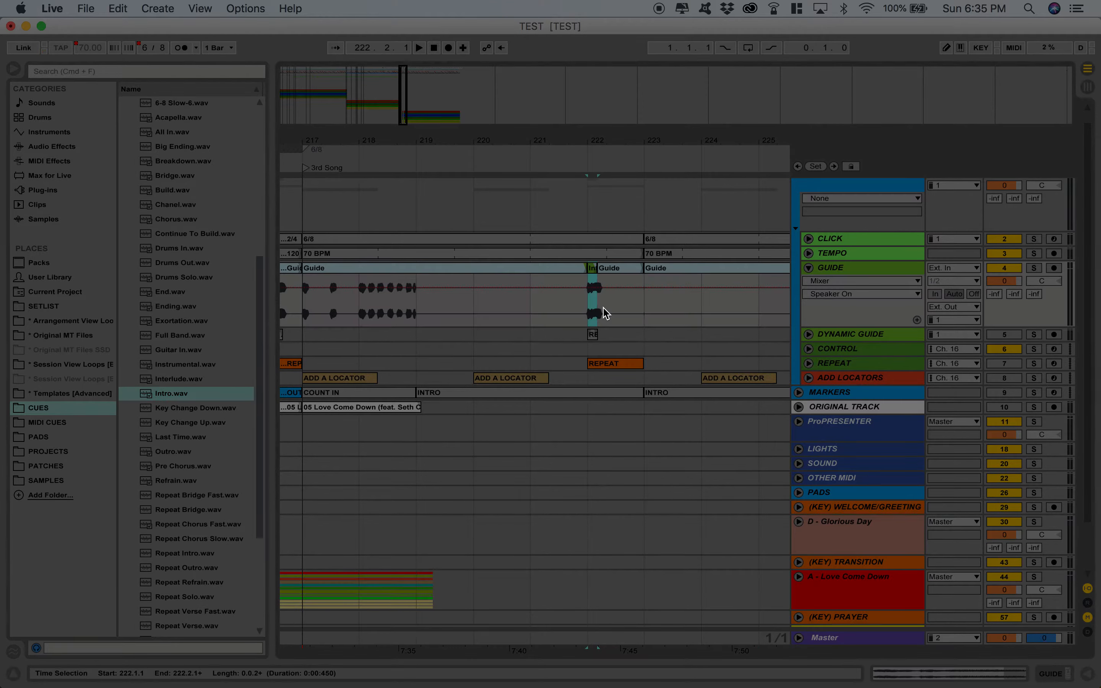
Delete the rest of the old Guide clip between the new Intro cue and bar 223, and select the Intro clip
{"action": "left_click", "coordinate": [600, 268]}
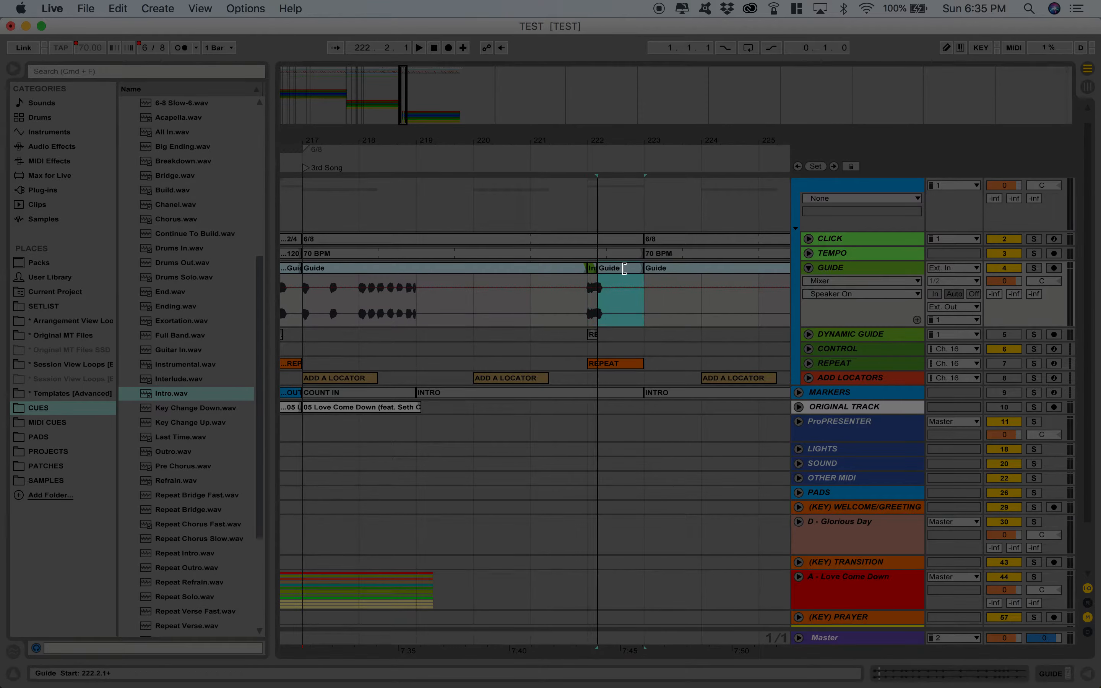
{"action": "key", "text": "Delete"}
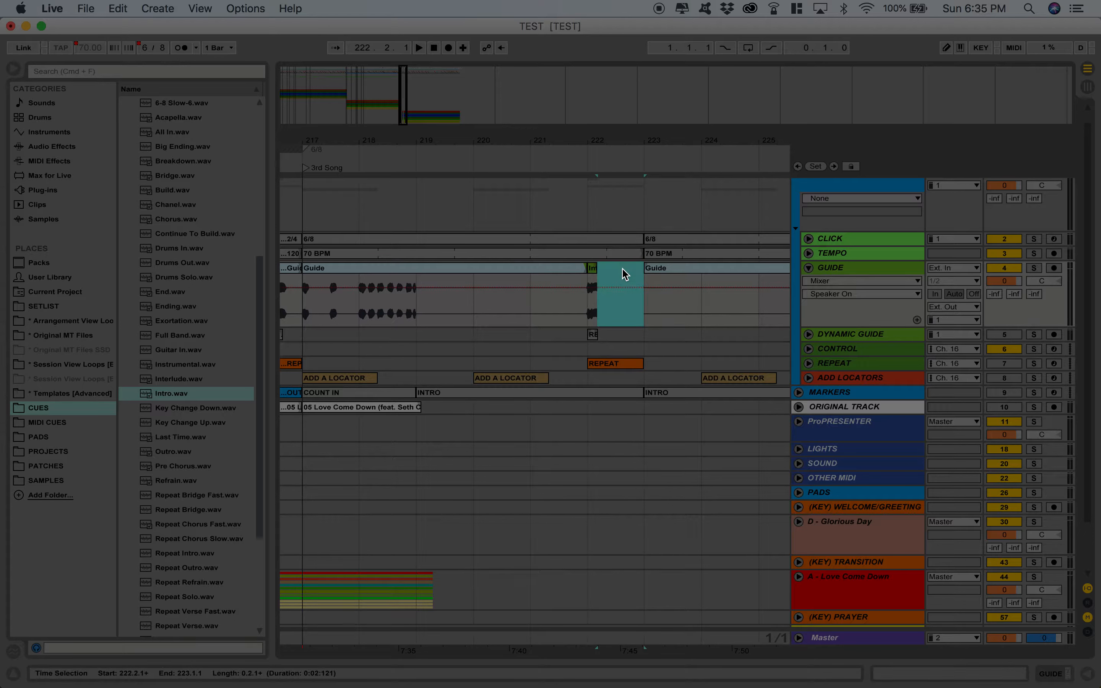
{"action": "left_click", "coordinate": [593, 268]}
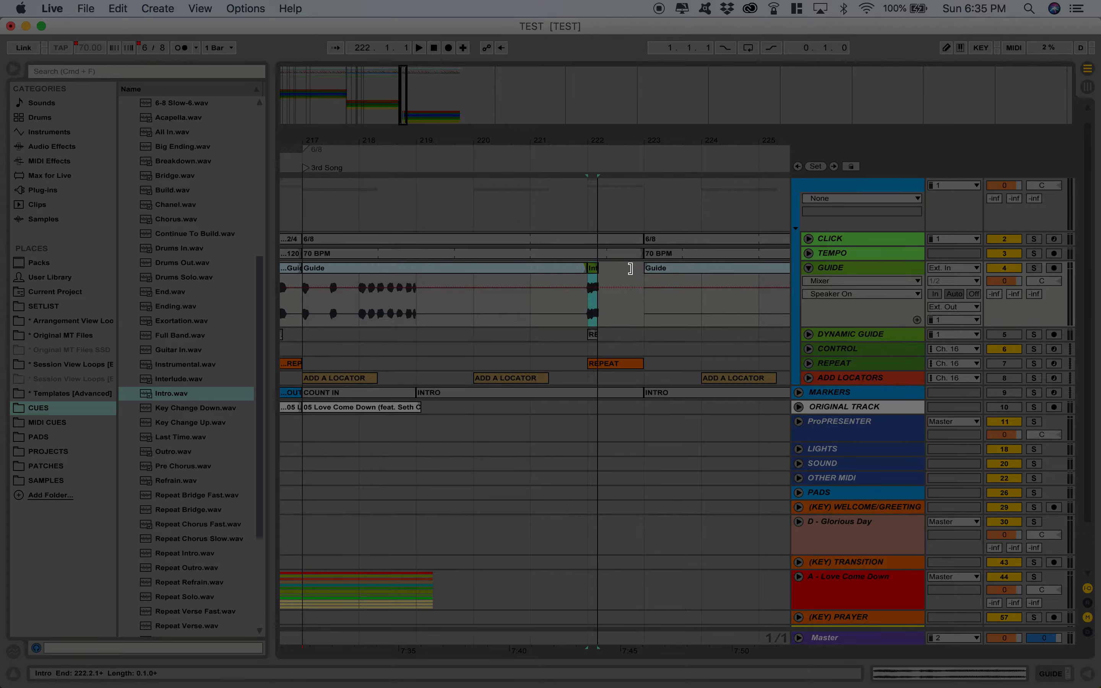
Play from about bar 221 through the repeated intro into VERSE 1, and stop playback
{"action": "left_click", "coordinate": [565, 162]}
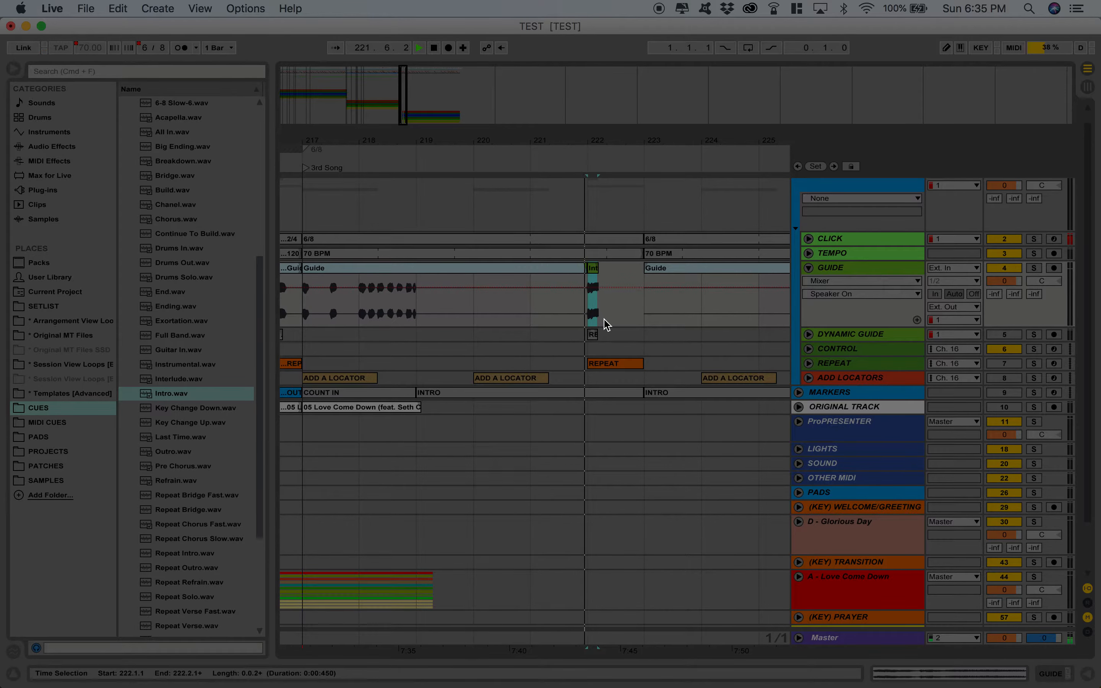
{"action": "scroll", "coordinate": [677, 474], "scroll_direction": "right", "scroll_amount": 4}
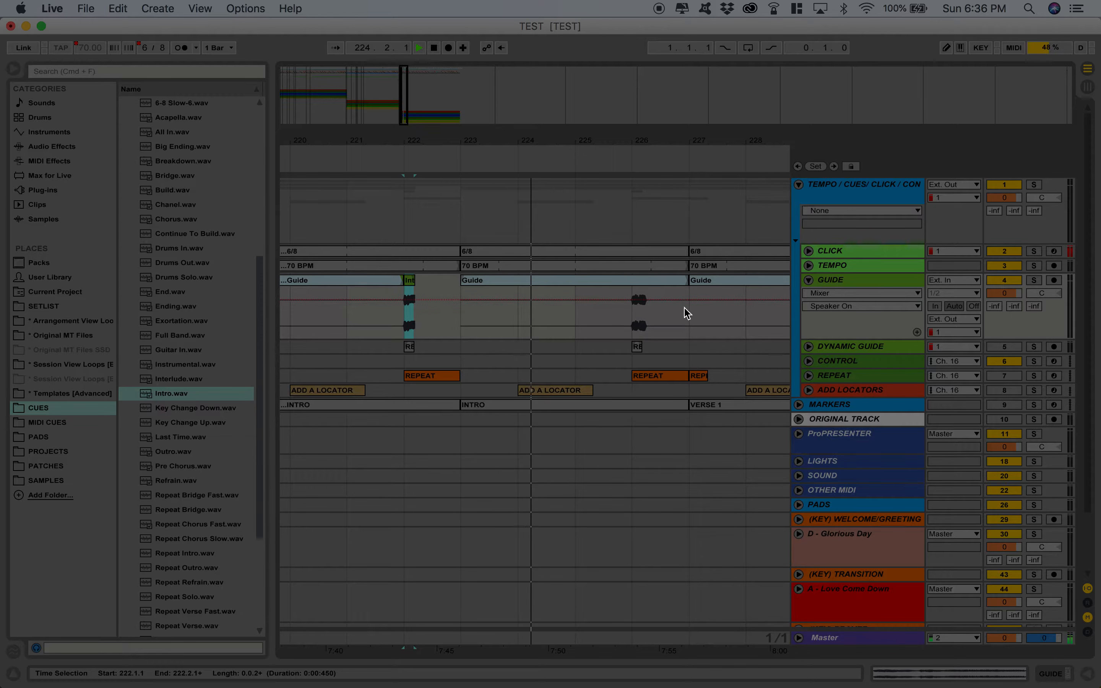
{"action": "left_click_drag", "start_coordinate": [405, 104], "coordinate": [405, 67]}
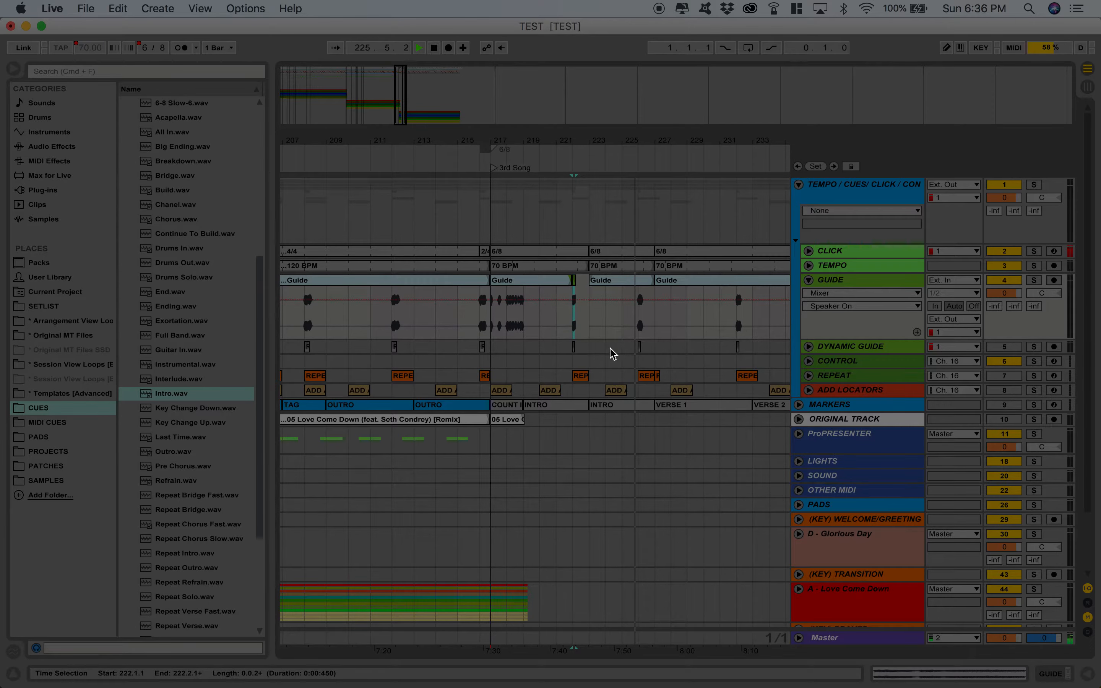
{"action": "scroll", "coordinate": [634, 417], "scroll_direction": "down", "scroll_amount": 3}
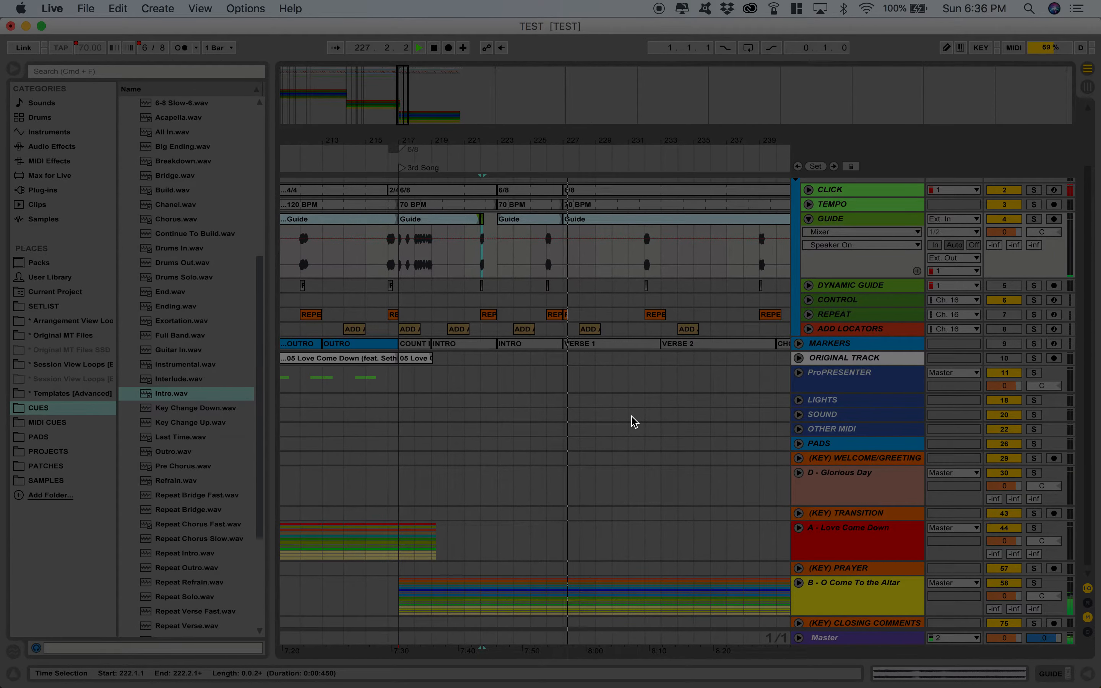
{"action": "scroll", "coordinate": [632, 415], "scroll_direction": "right", "scroll_amount": 1}
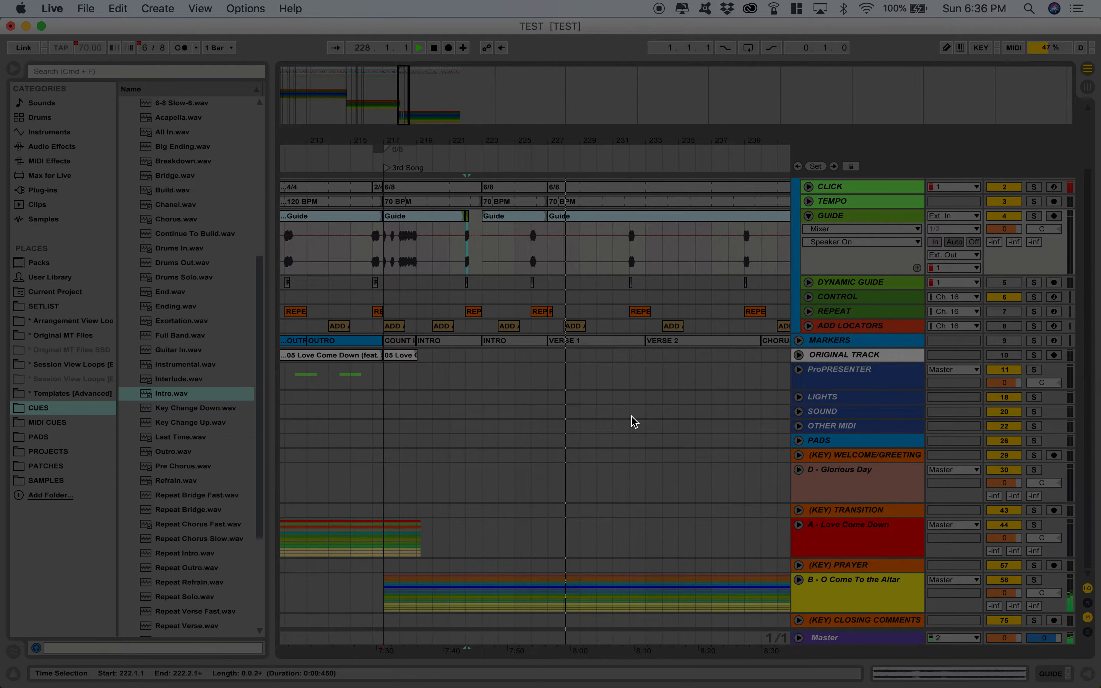
{"action": "key", "text": "space"}
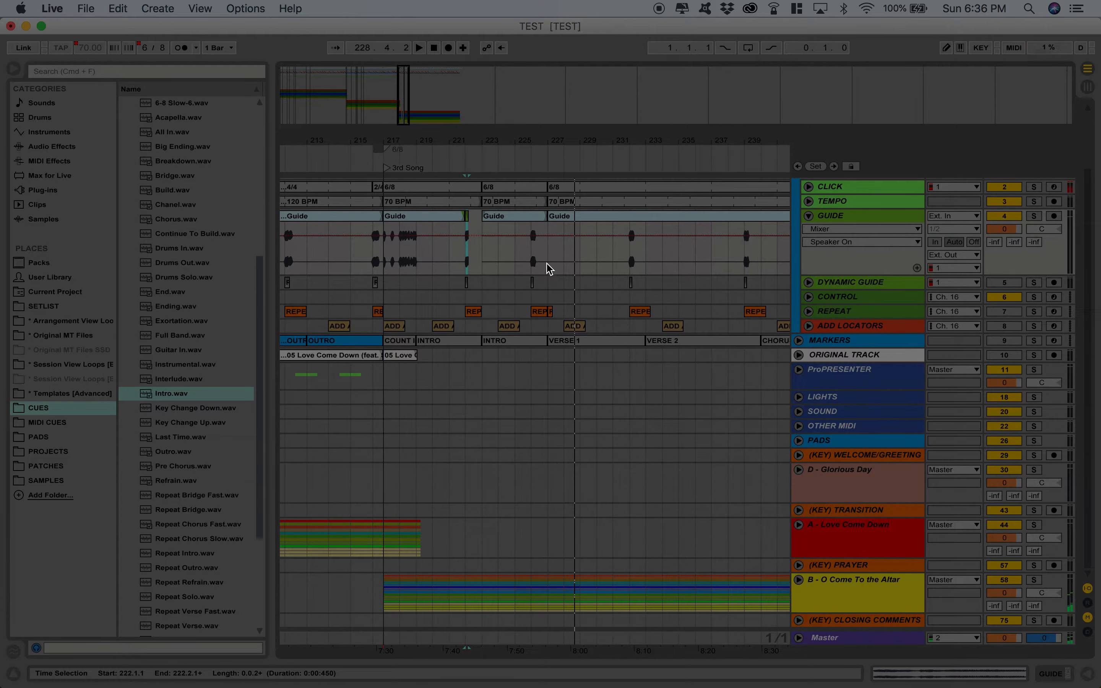
Hide the browser, unfold the B - O Come To the Altar group, and select its main Drums (Live) clip
{"action": "left_click", "coordinate": [14, 69]}
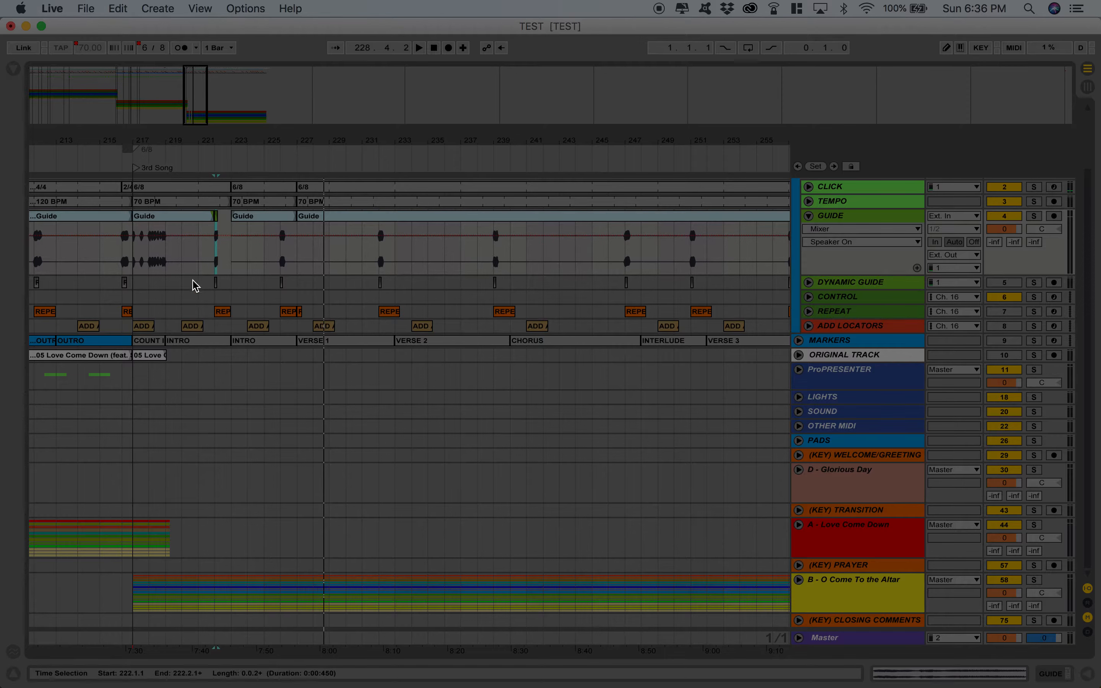
{"action": "left_click_drag", "start_coordinate": [232, 140], "coordinate": [232, 77]}
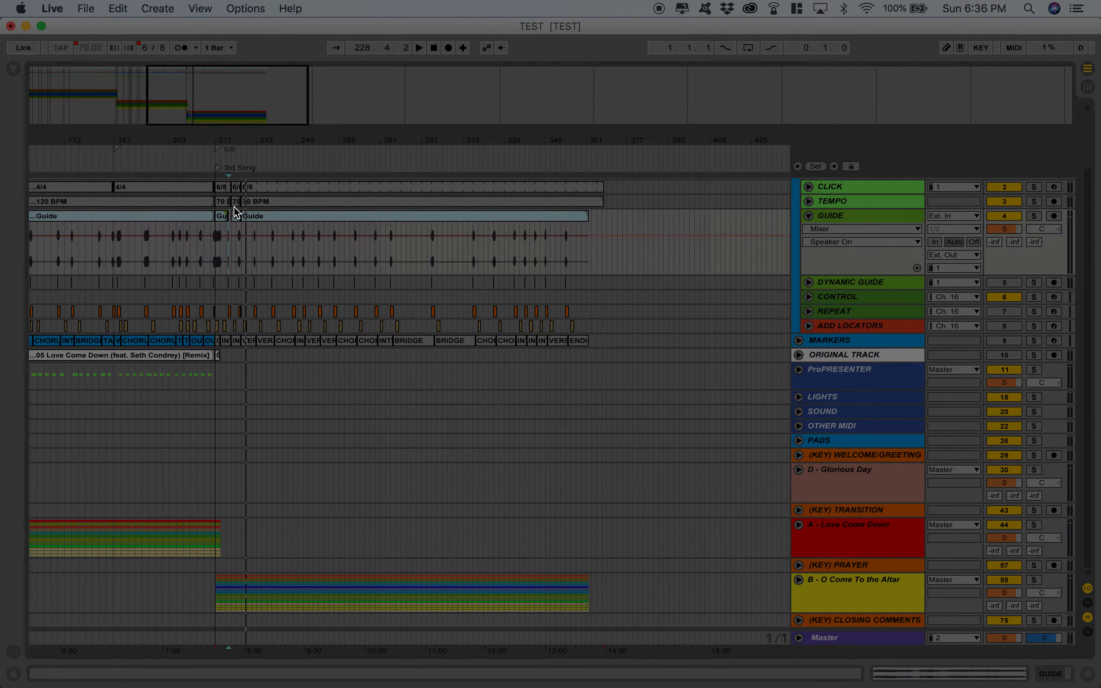
{"action": "left_click", "coordinate": [799, 580]}
{"action": "scroll", "coordinate": [652, 566], "scroll_direction": "down", "scroll_amount": 10}
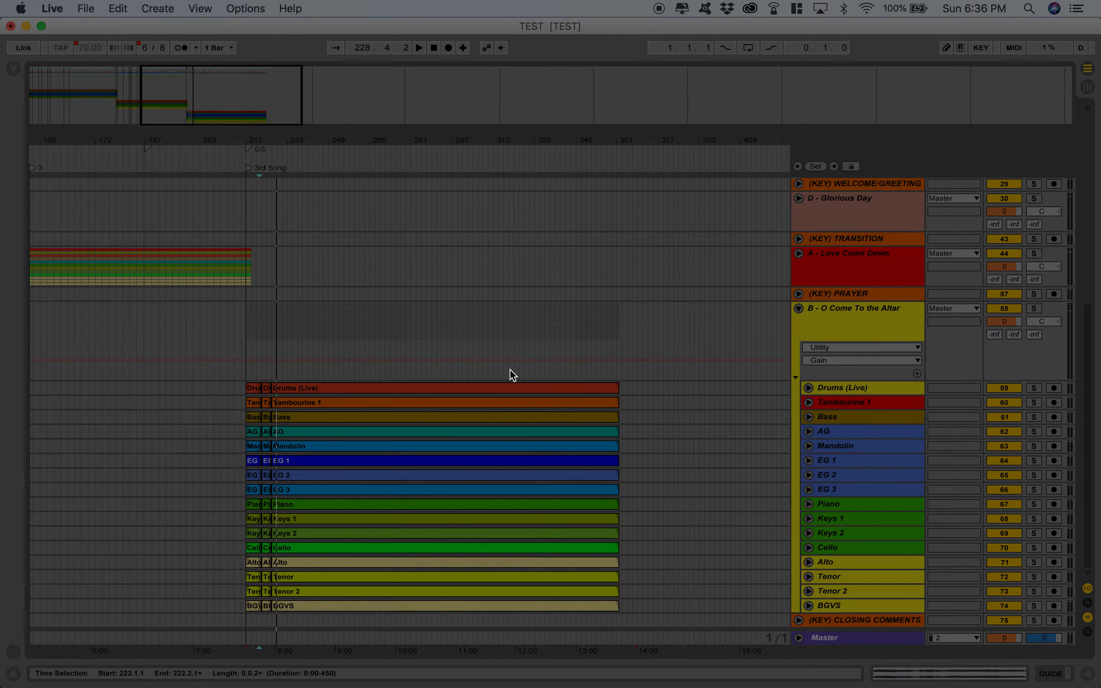
{"action": "left_click", "coordinate": [486, 388]}
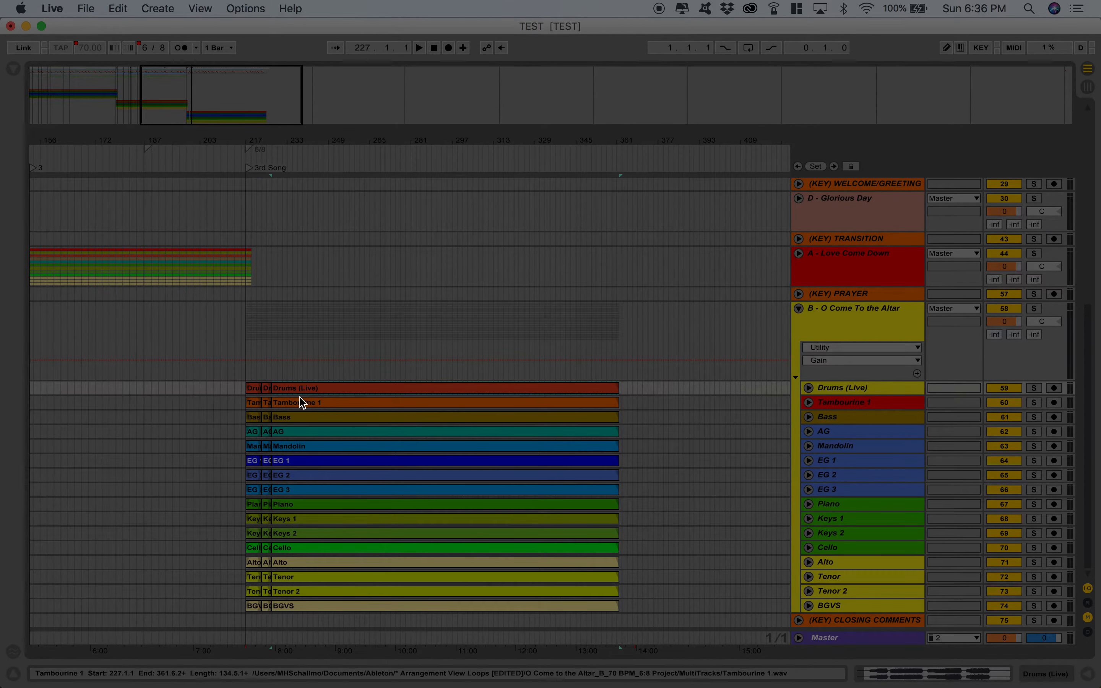
Inspect the sample settings of the group's main Drums (Live), Tambourine 1 and Bass clips
{"action": "double_click", "coordinate": [323, 392]}
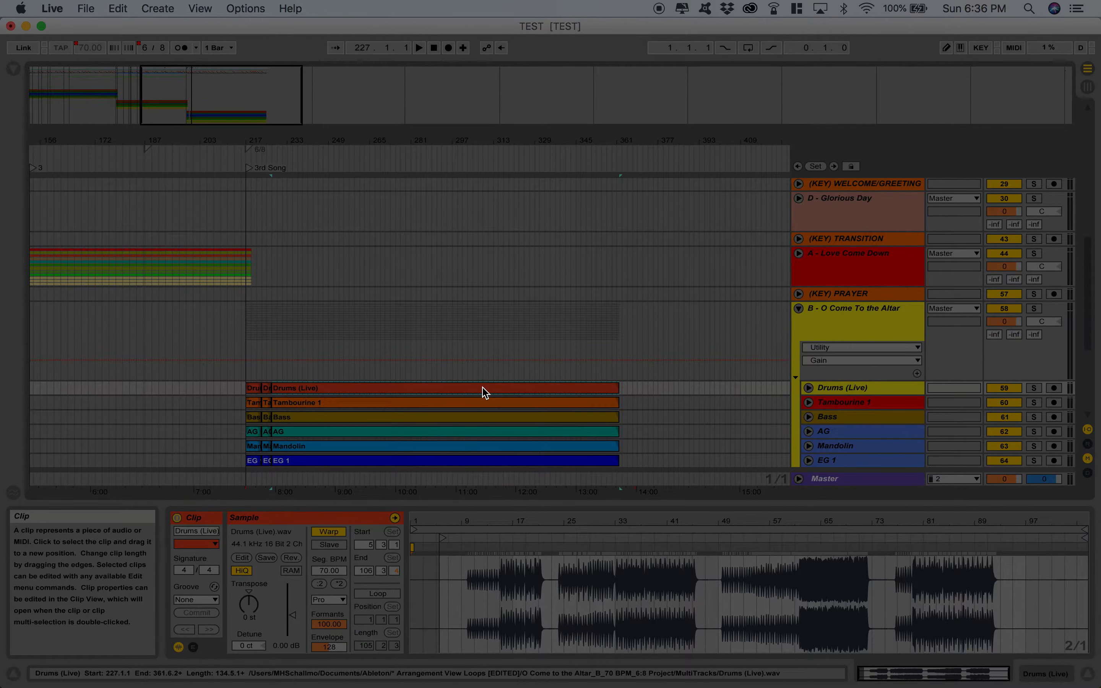
{"action": "left_click", "coordinate": [438, 404]}
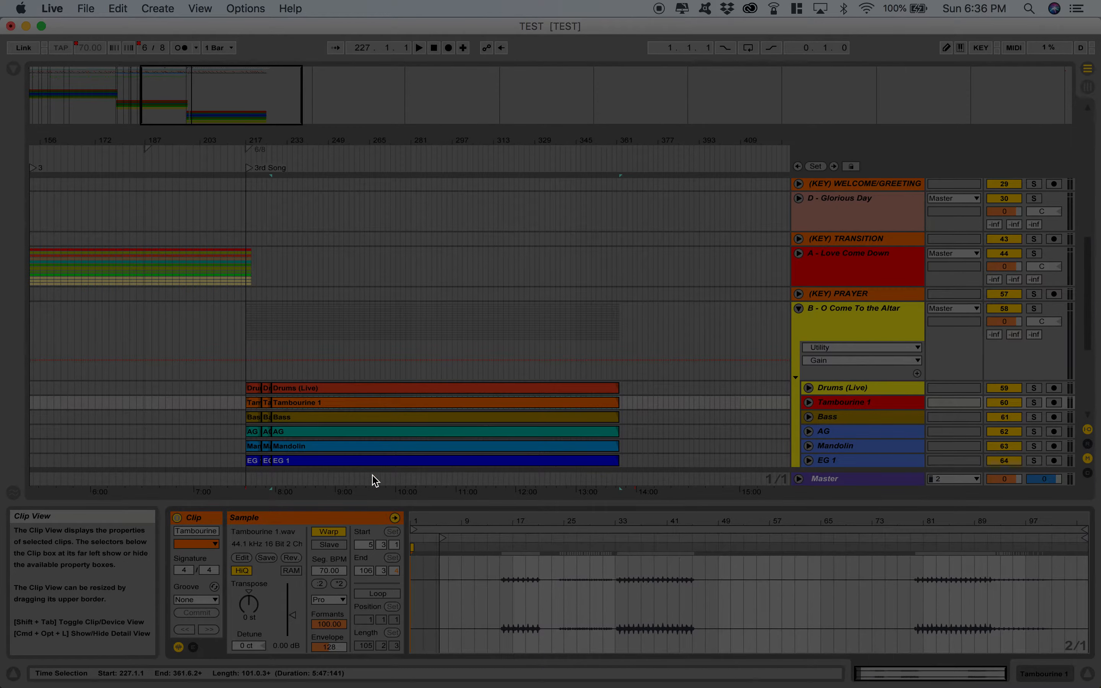
{"action": "left_click", "coordinate": [369, 417]}
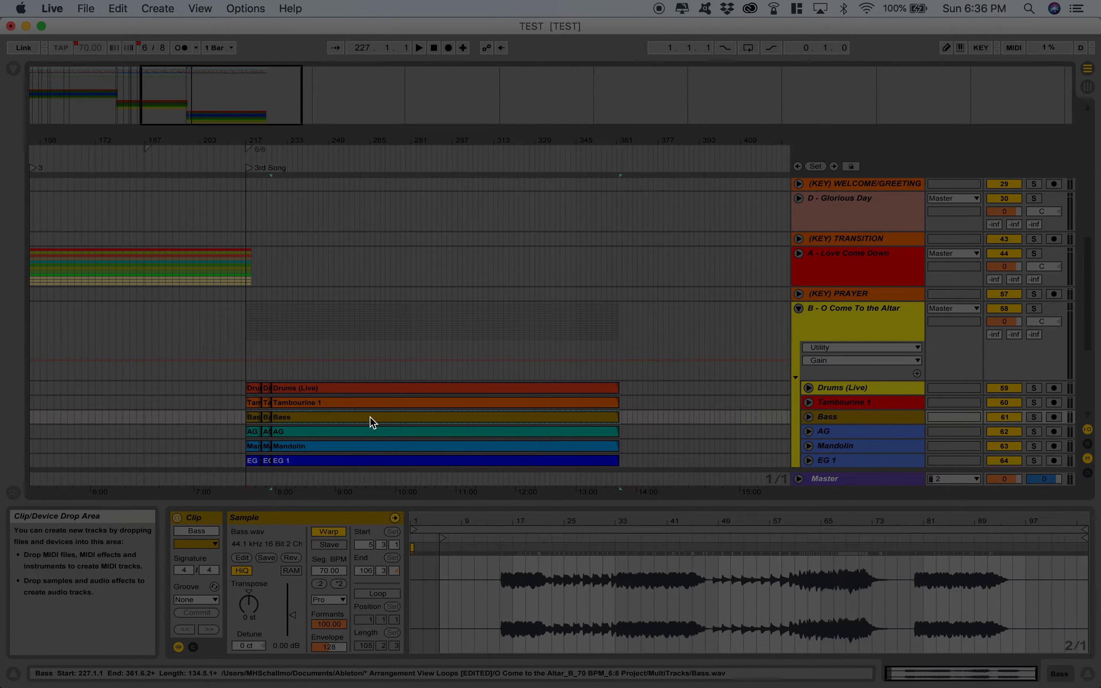
{"action": "left_click", "coordinate": [1086, 674]}
Select every clip of the third song, from Drums (Live) through BGVS, starting at bar 217, with the clip settings open
{"action": "double_click", "coordinate": [423, 390]}
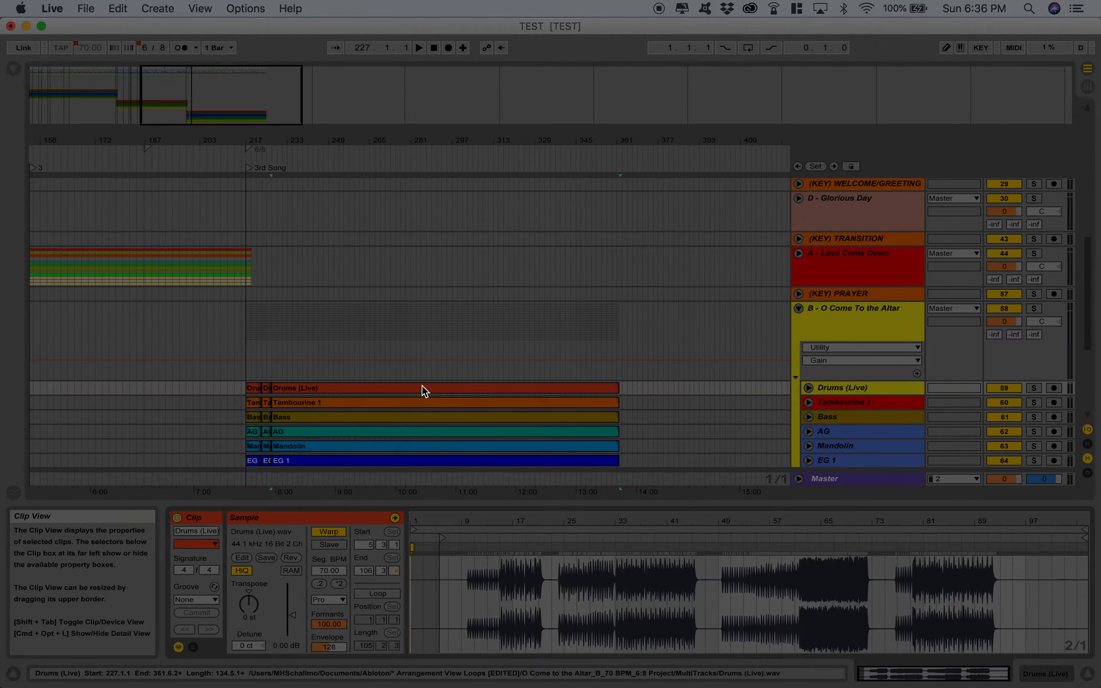
{"action": "left_click", "coordinate": [256, 394], "text": "shift"}
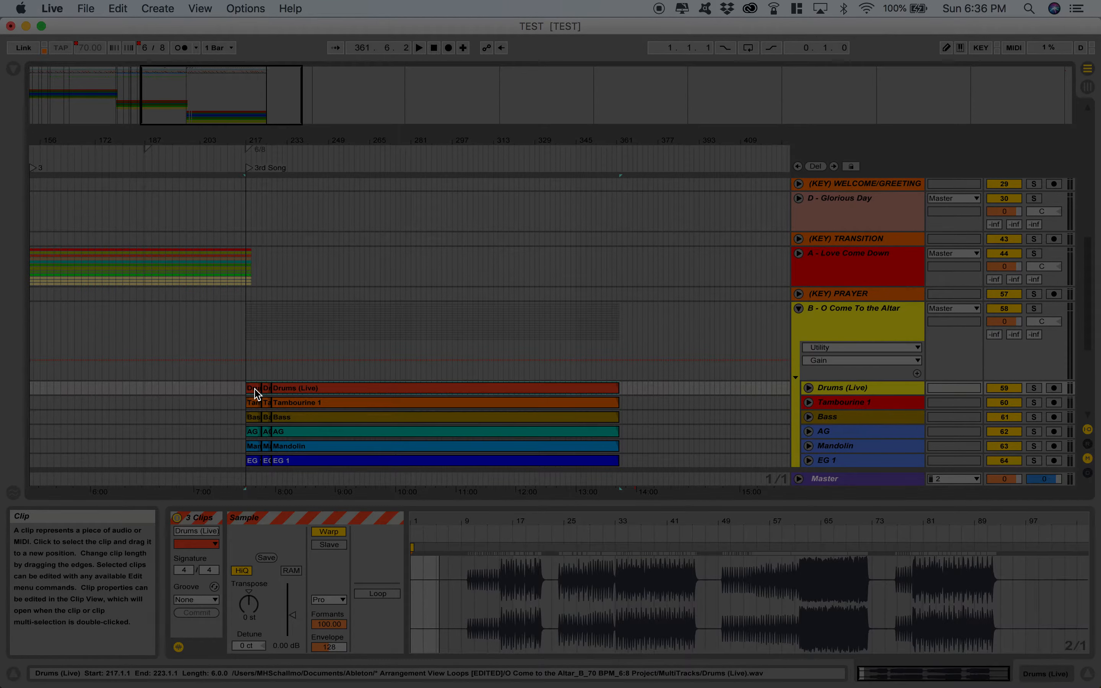
{"action": "scroll", "coordinate": [304, 428], "scroll_direction": "down", "scroll_amount": 5}
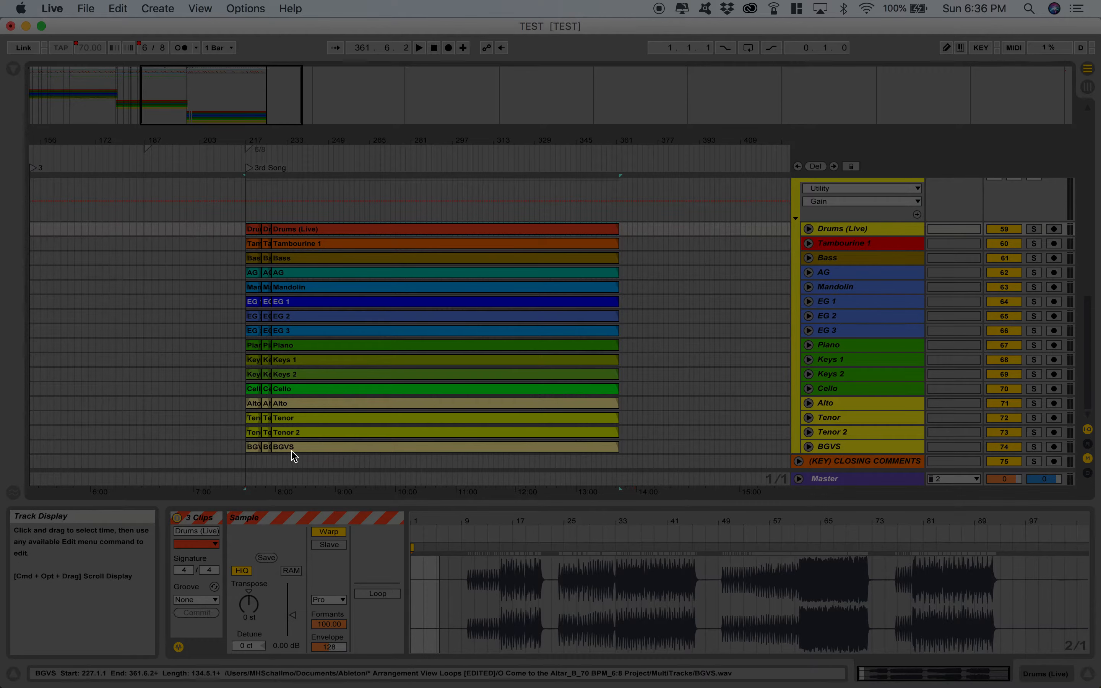
{"action": "left_click", "coordinate": [255, 448], "text": "shift"}
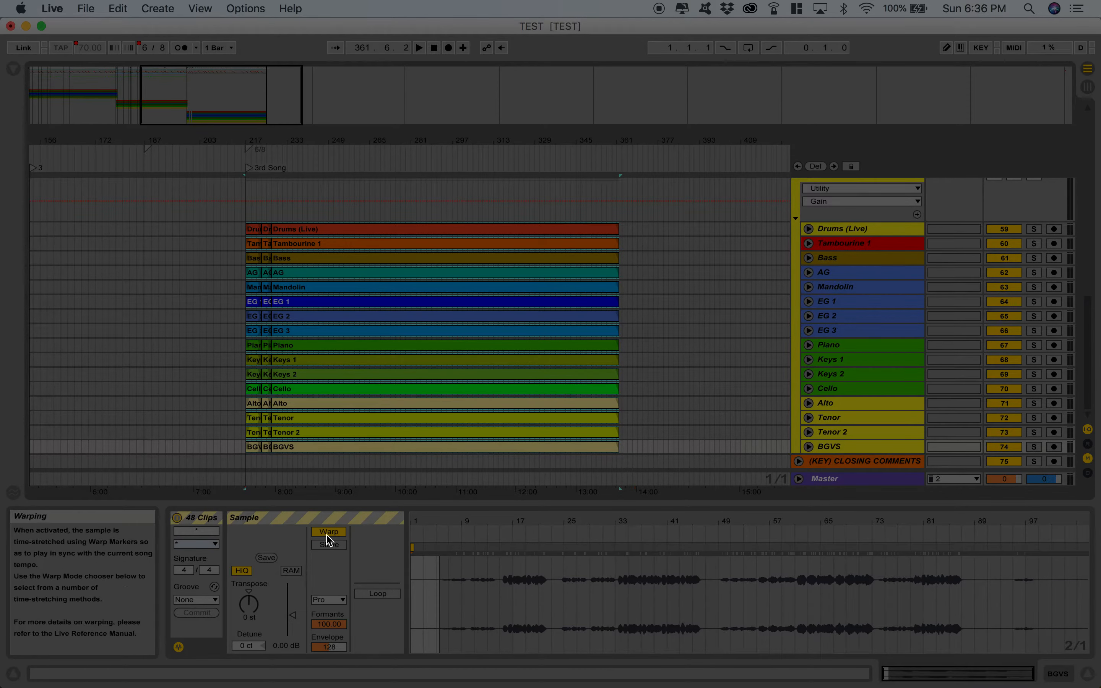
Set the selected clips' warp mode to Complex Pro and transpose them by -2 semitones
{"action": "left_click", "coordinate": [337, 604]}
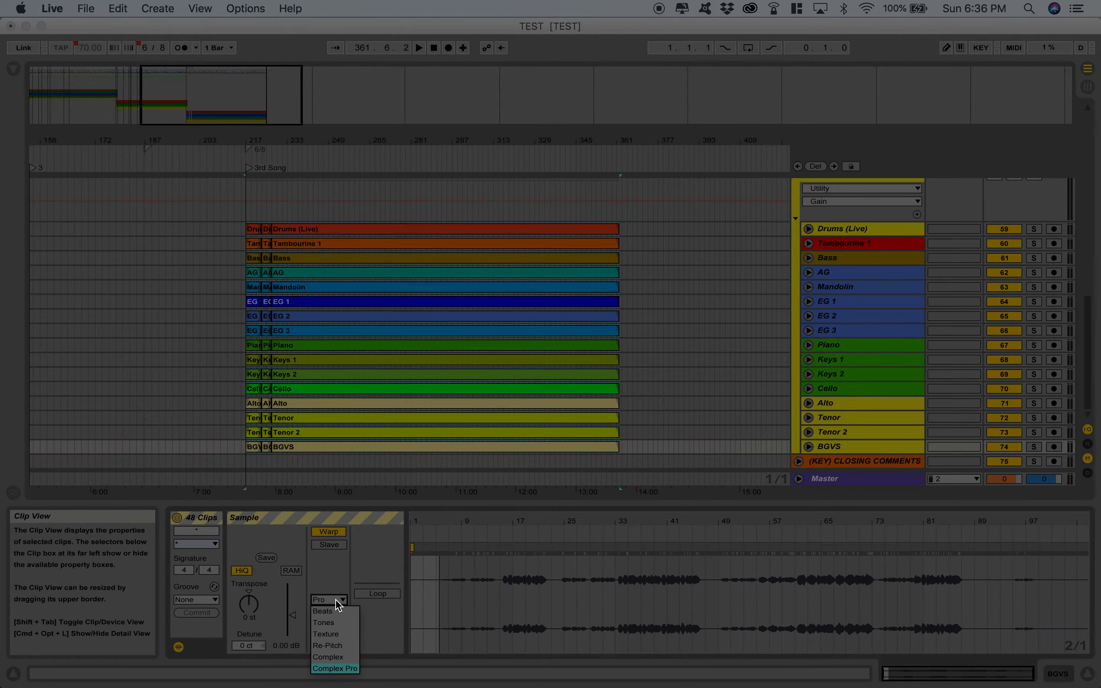
{"action": "left_click", "coordinate": [335, 673]}
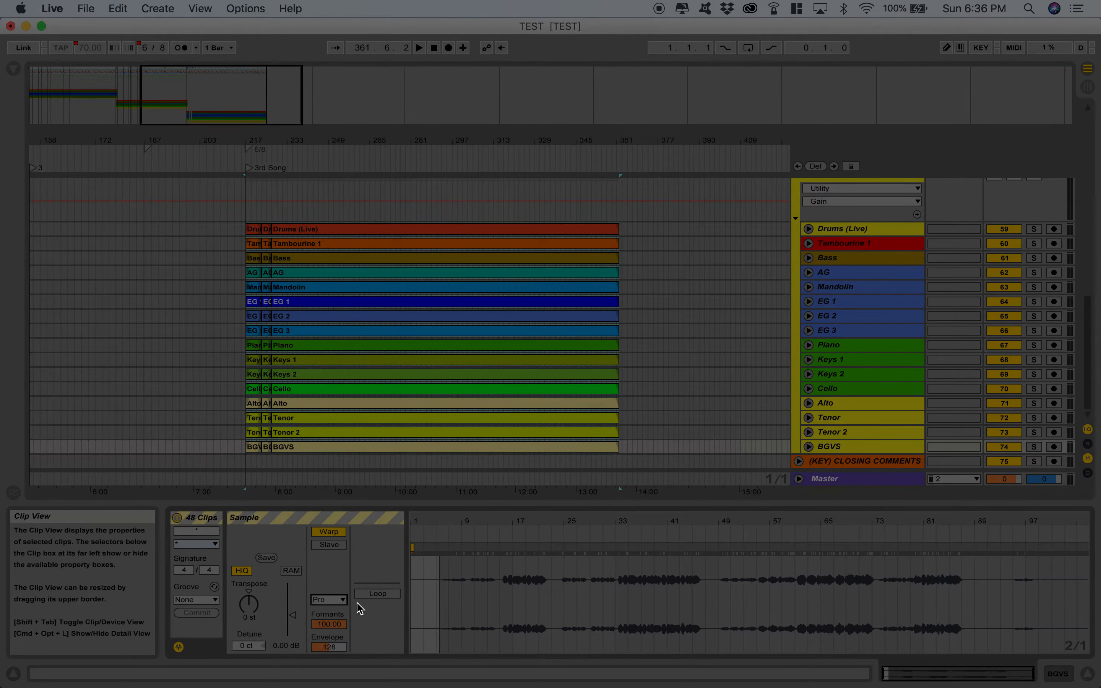
{"action": "left_click", "coordinate": [249, 619]}
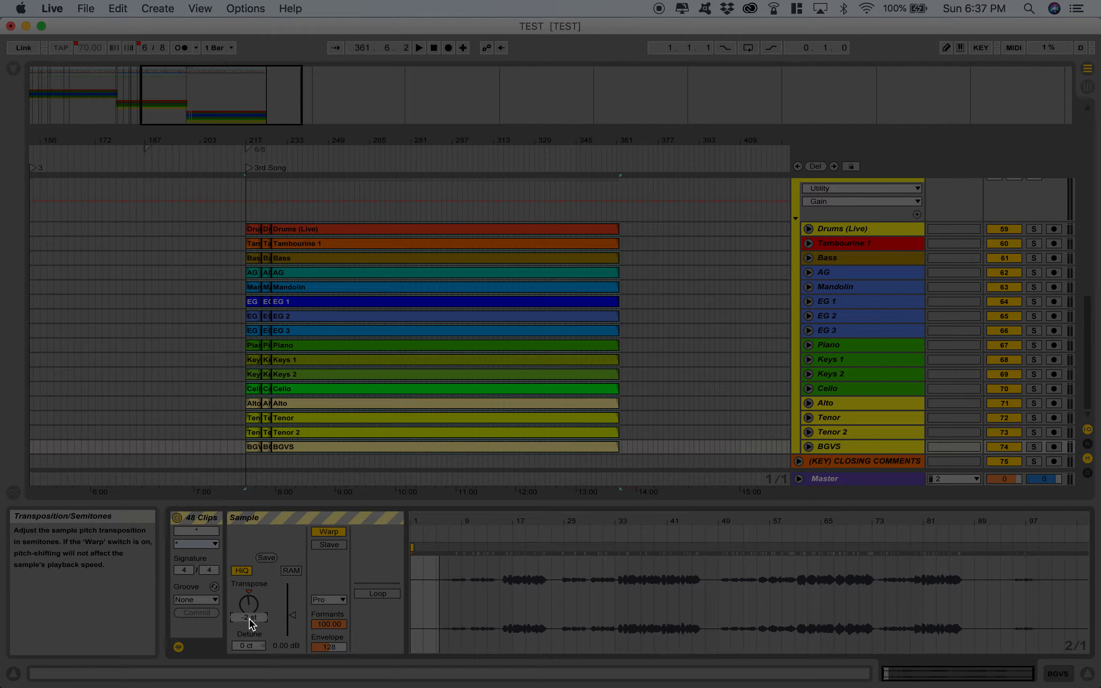
Try a clip gain of 14 dB on the selected clips, and return it to its original level
{"action": "left_click_drag", "start_coordinate": [277, 596], "coordinate": [279, 601]}
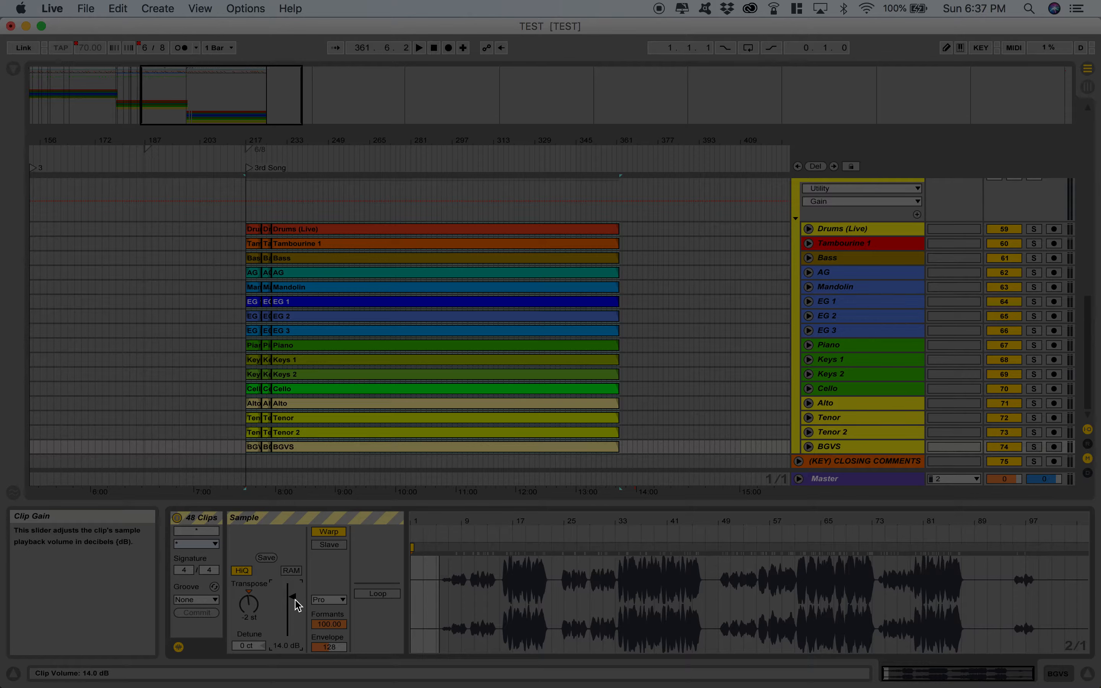
{"action": "mouse_move", "coordinate": [295, 604]}
{"action": "left_mouse_down"}
{"action": "mouse_move", "coordinate": [296, 643]}
{"action": "mouse_move", "coordinate": [293, 626]}
{"action": "left_mouse_up"}
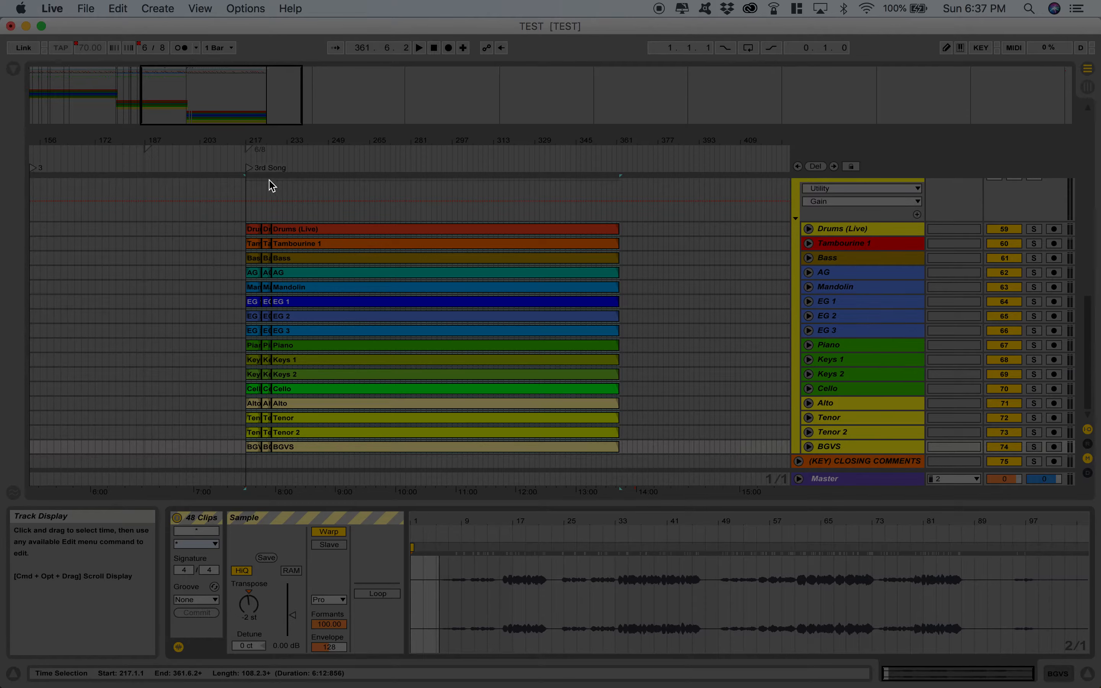
Play the transposed third song from bar 217 and look over its group tracks during playback
{"action": "key", "text": "space"}
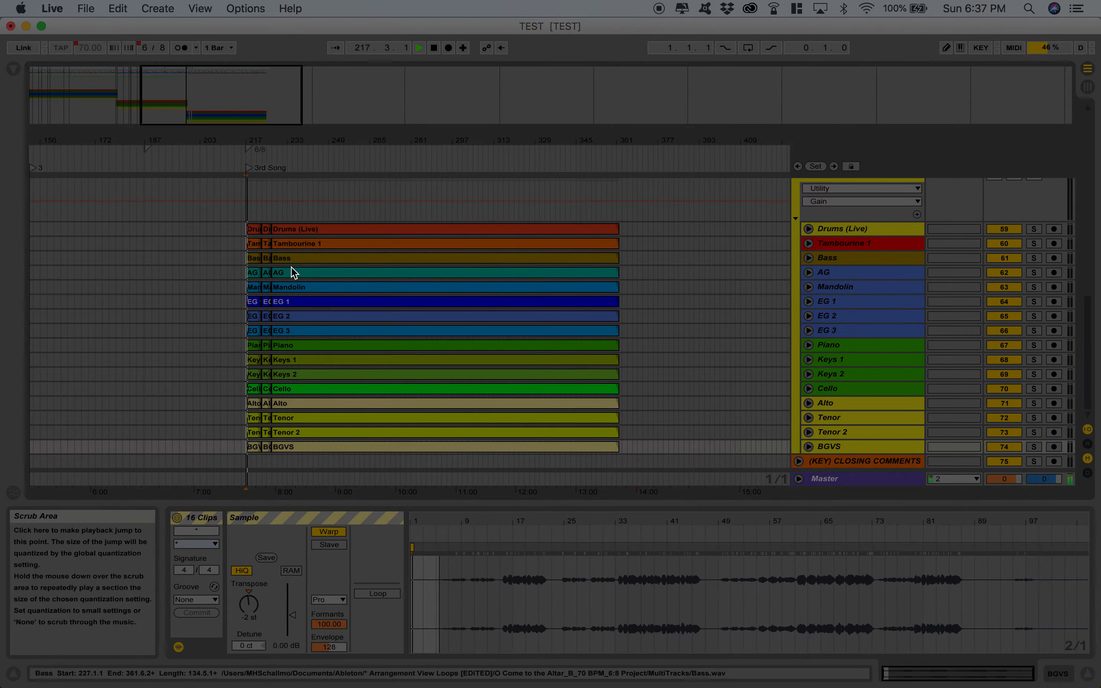
{"action": "scroll", "coordinate": [341, 393], "scroll_direction": "up", "scroll_amount": 10}
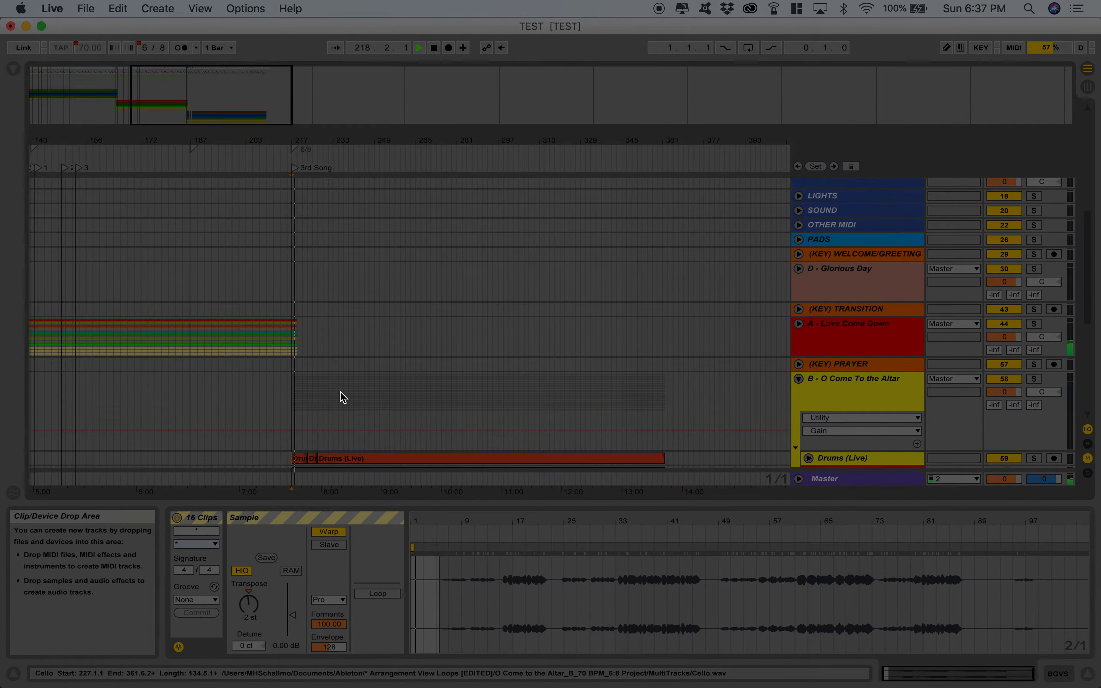
{"action": "scroll", "coordinate": [343, 397], "scroll_direction": "down", "scroll_amount": 10}
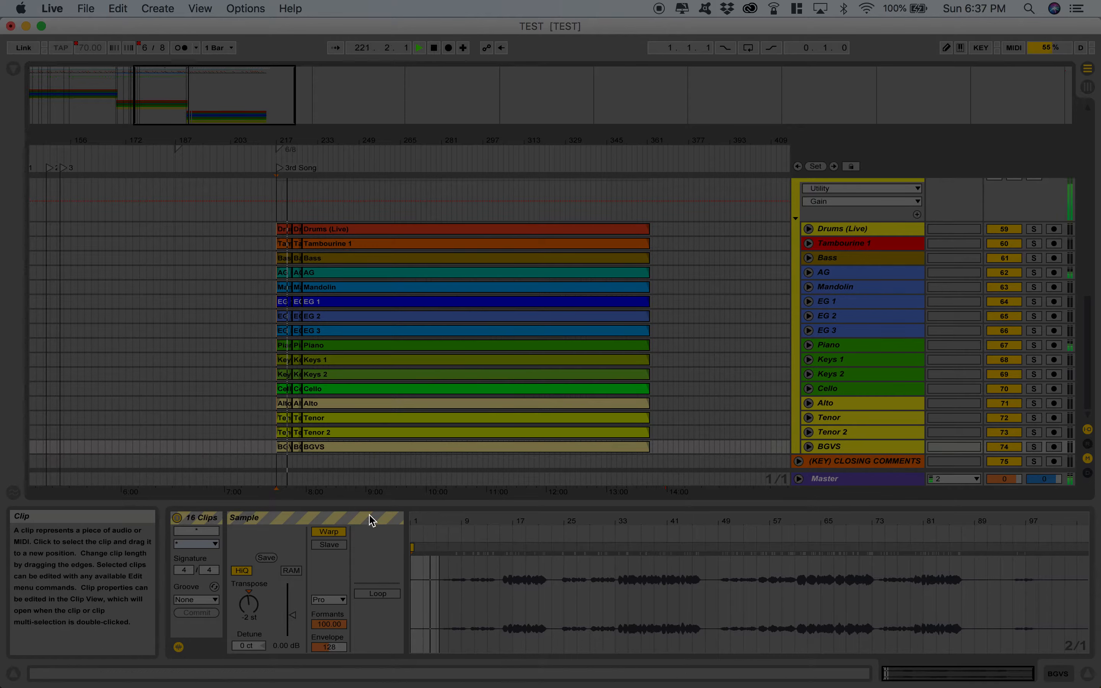
Audition other transpositions such as -1, 4, 2 and 3 semitones during playback, and return to -2 semitones
{"action": "left_click_drag", "start_coordinate": [249, 621], "coordinate": [250, 617]}
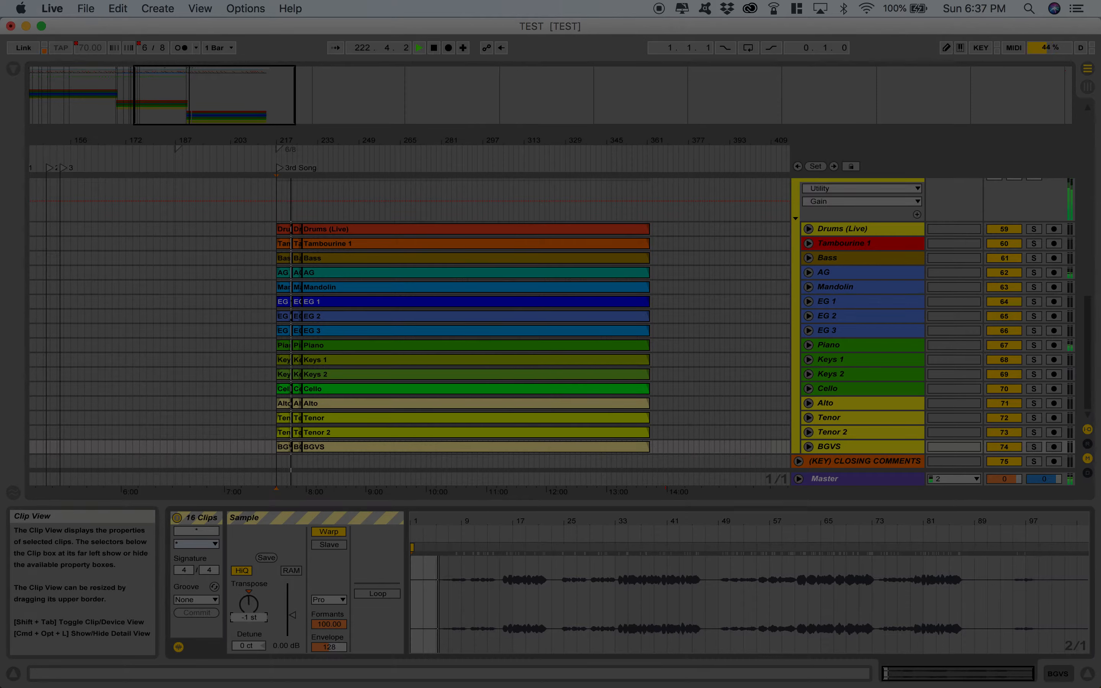
{"action": "left_click_drag", "start_coordinate": [250, 616], "coordinate": [250, 614]}
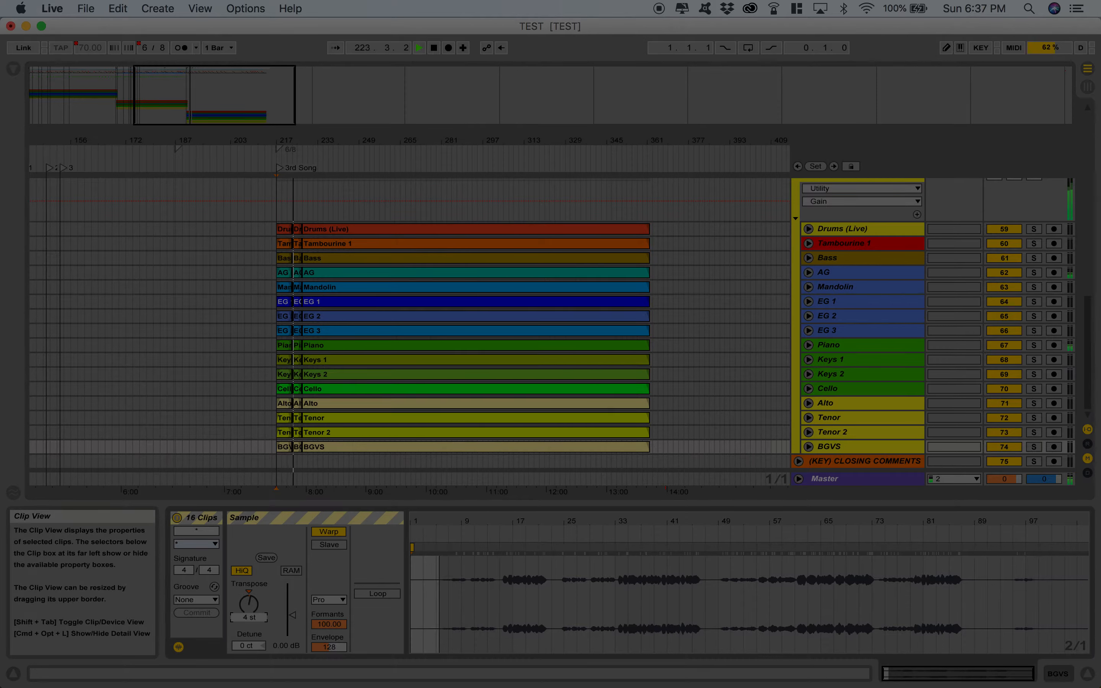
{"action": "key", "text": "XF86AudioRaiseVolume"}
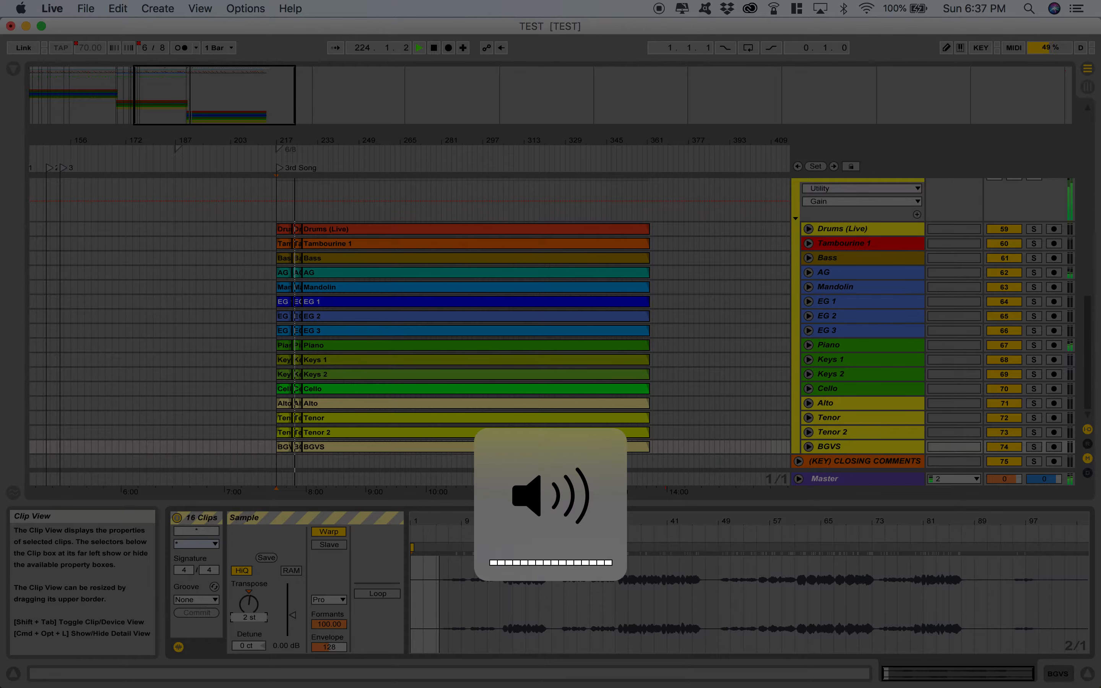
{"action": "key", "text": "Up"}
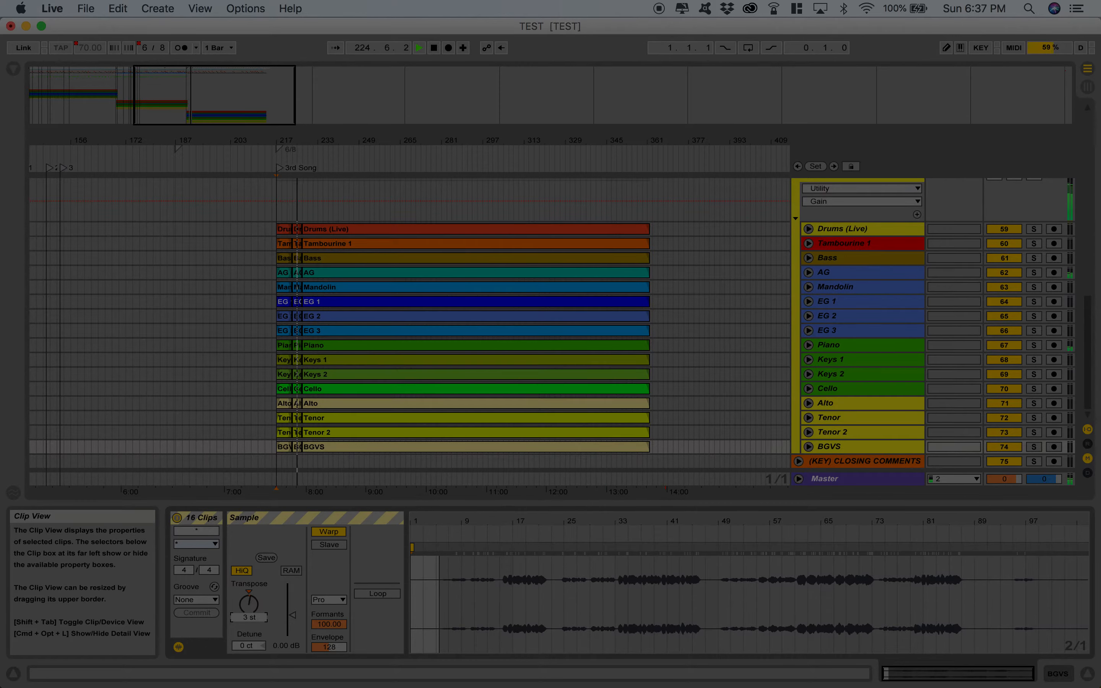
{"action": "key", "text": "Down"}
{"action": "key", "text": "Down"}
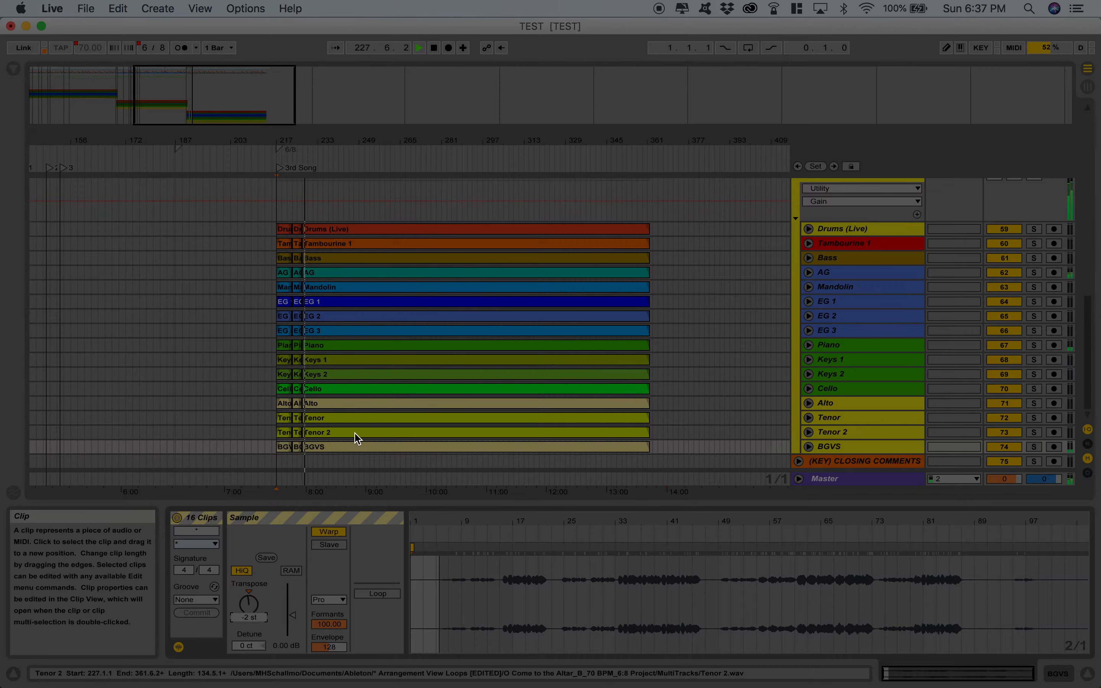
Reselect all the song's clips from Drums (Live) through BGVS to check their shared transposition
{"action": "left_click", "coordinate": [282, 229]}
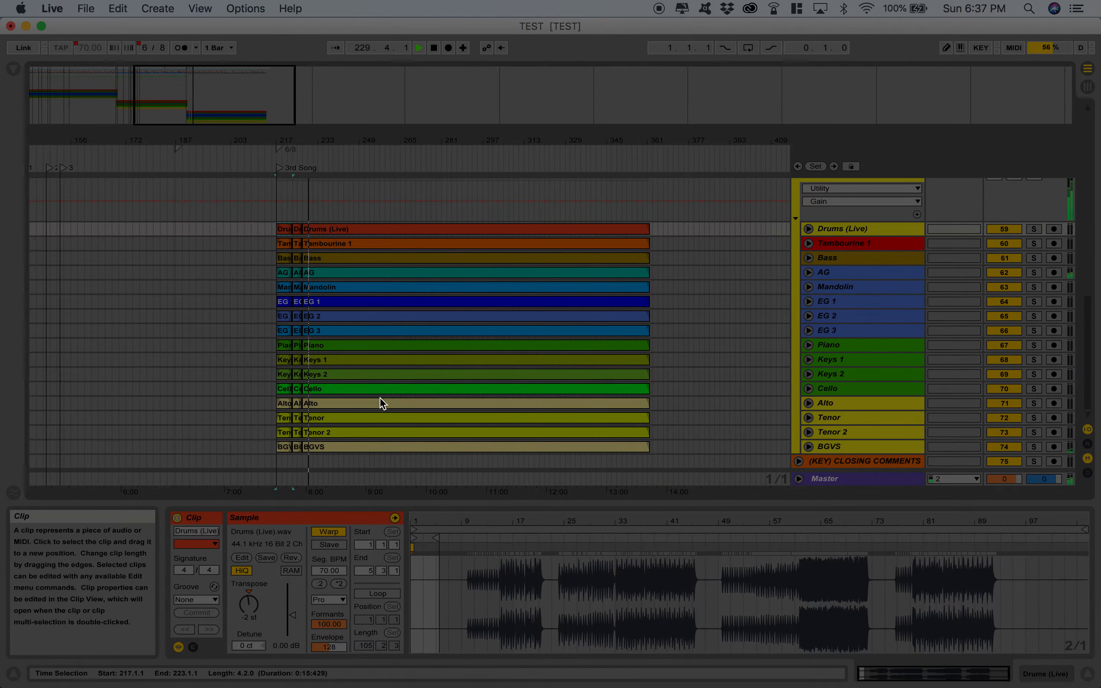
{"action": "left_click", "coordinate": [375, 447], "text": "shift"}
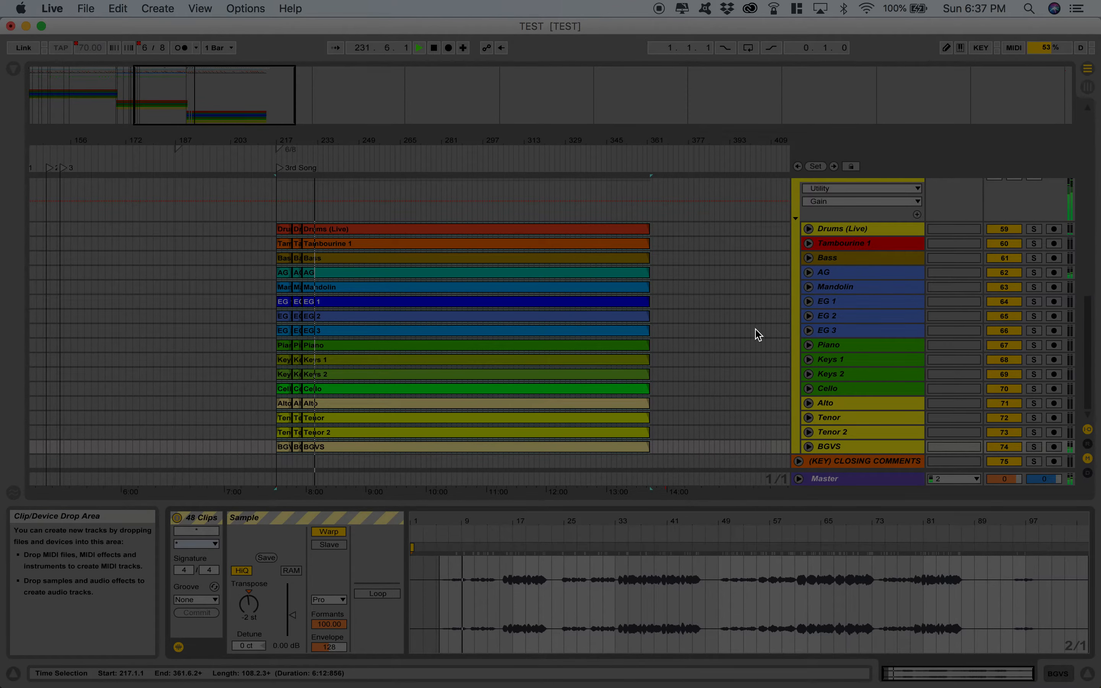
{"action": "scroll", "coordinate": [755, 314], "scroll_direction": "up", "scroll_amount": 5}
Stop playback, rename the O Come To the Altar group as "A - O Come To the Altar", and fold it
{"action": "left_click", "coordinate": [814, 313]}
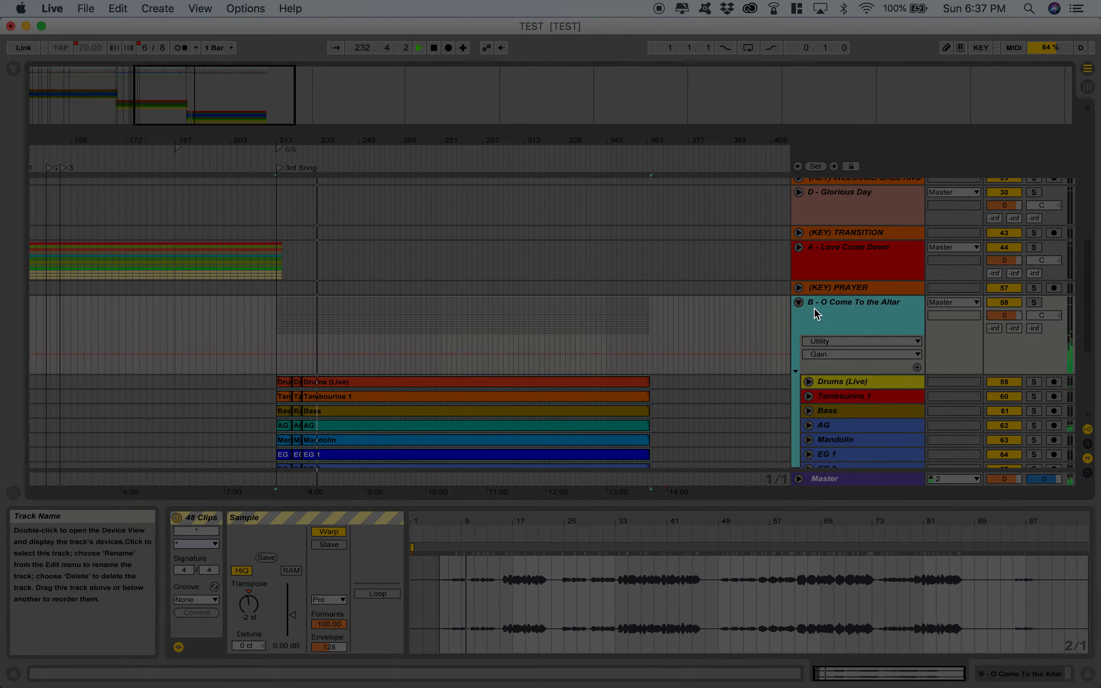
{"action": "key", "text": "space"}
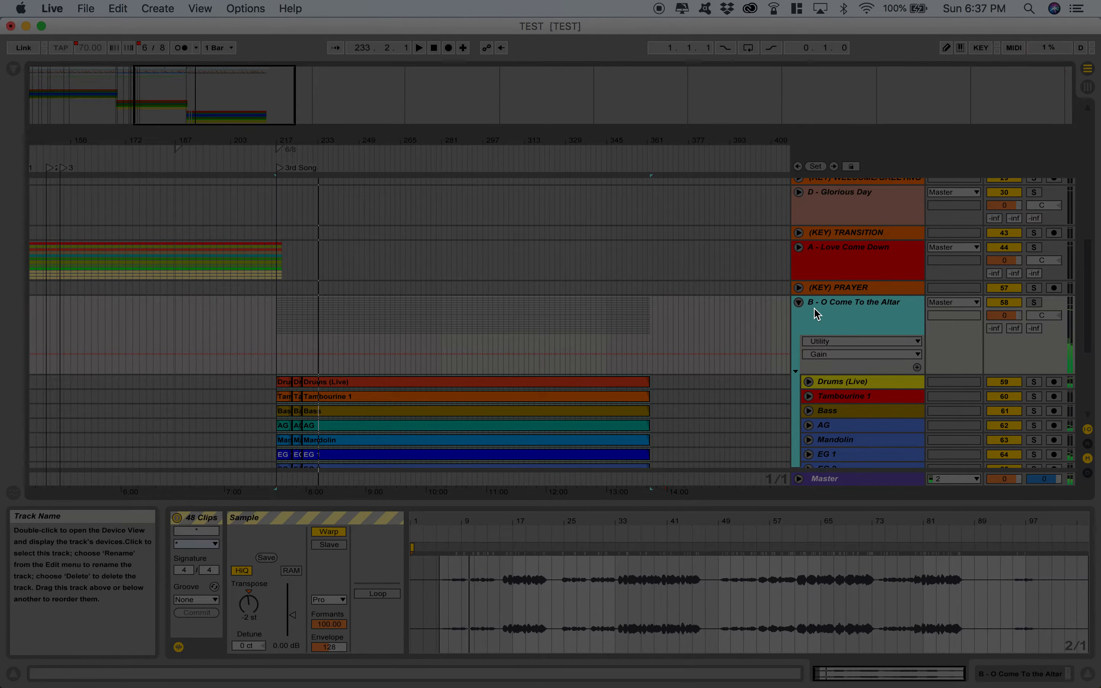
{"action": "key", "text": "super+r"}
{"action": "left_click", "coordinate": [816, 307]}
{"action": "left_click", "coordinate": [766, 318]}
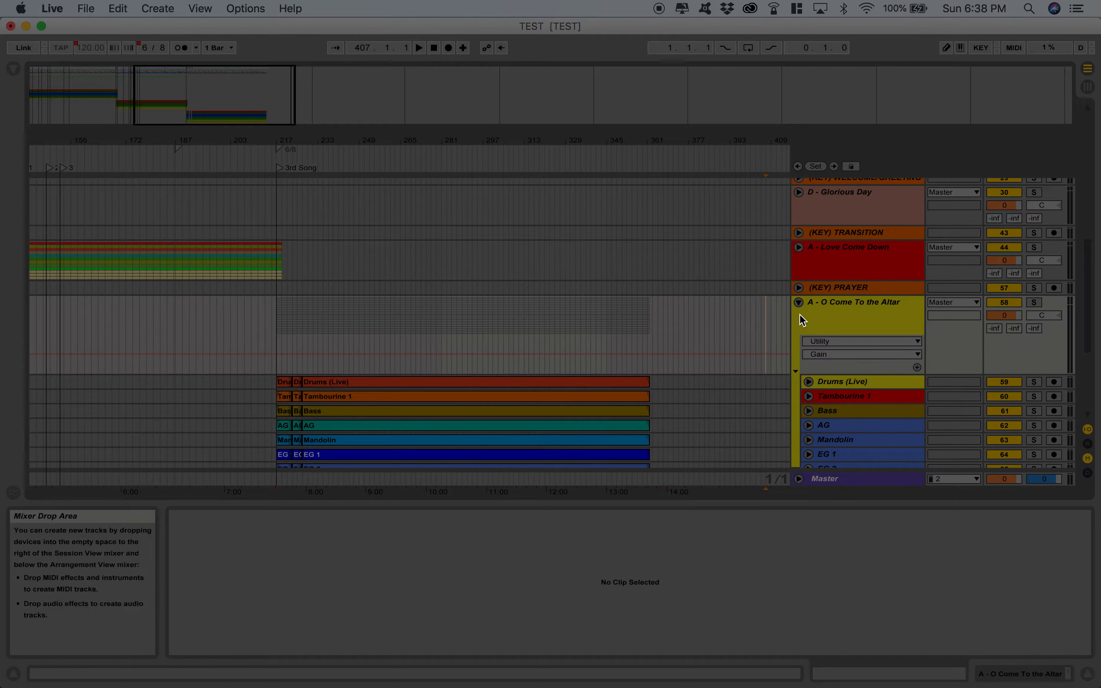
{"action": "left_click", "coordinate": [798, 302]}
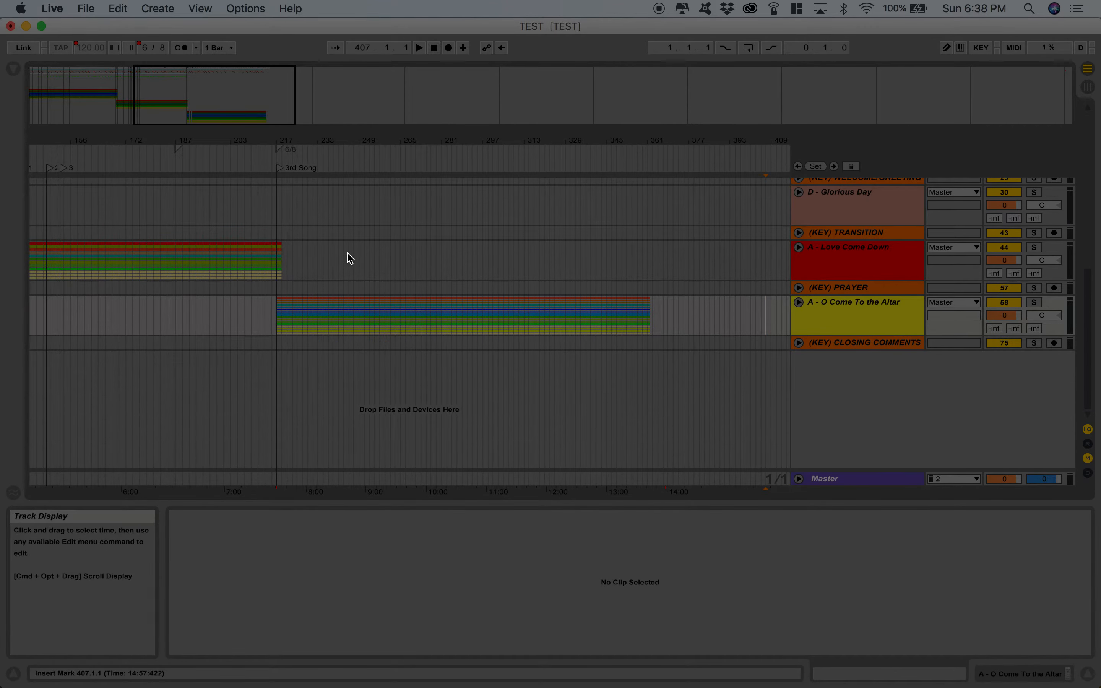
Show the browser and open the WT-Pads-5-Simple-Pads folder inside **WT PADS in the PADS place
{"action": "scroll", "coordinate": [349, 258], "scroll_direction": "up", "scroll_amount": 5}
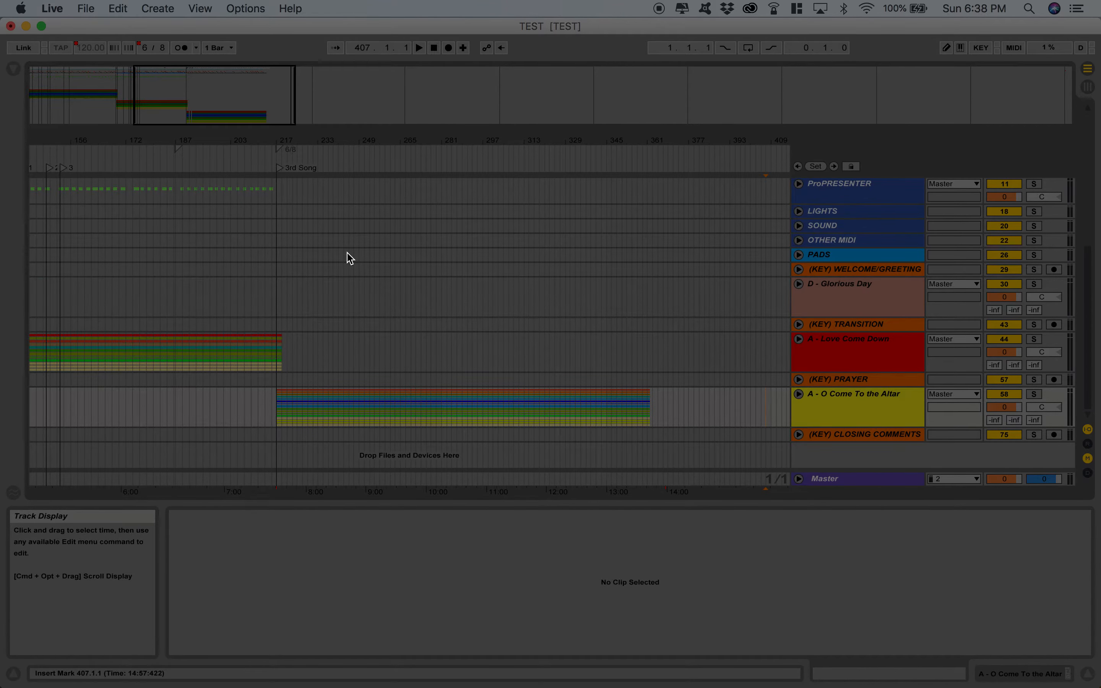
{"action": "left_click", "coordinate": [14, 70]}
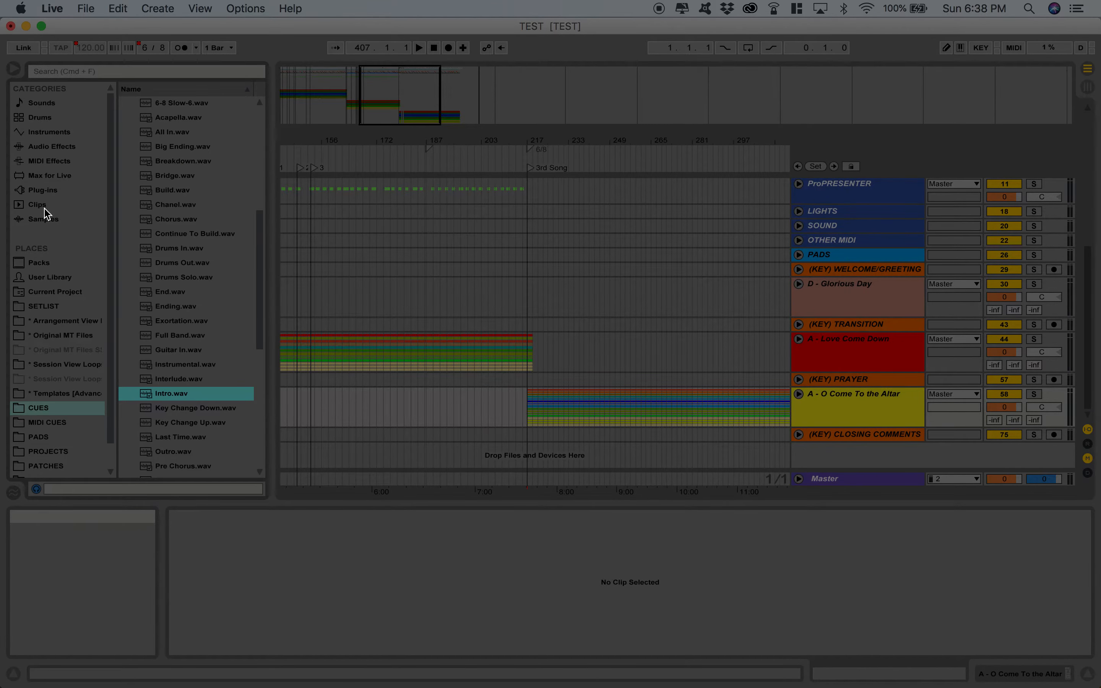
{"action": "left_click", "coordinate": [31, 437]}
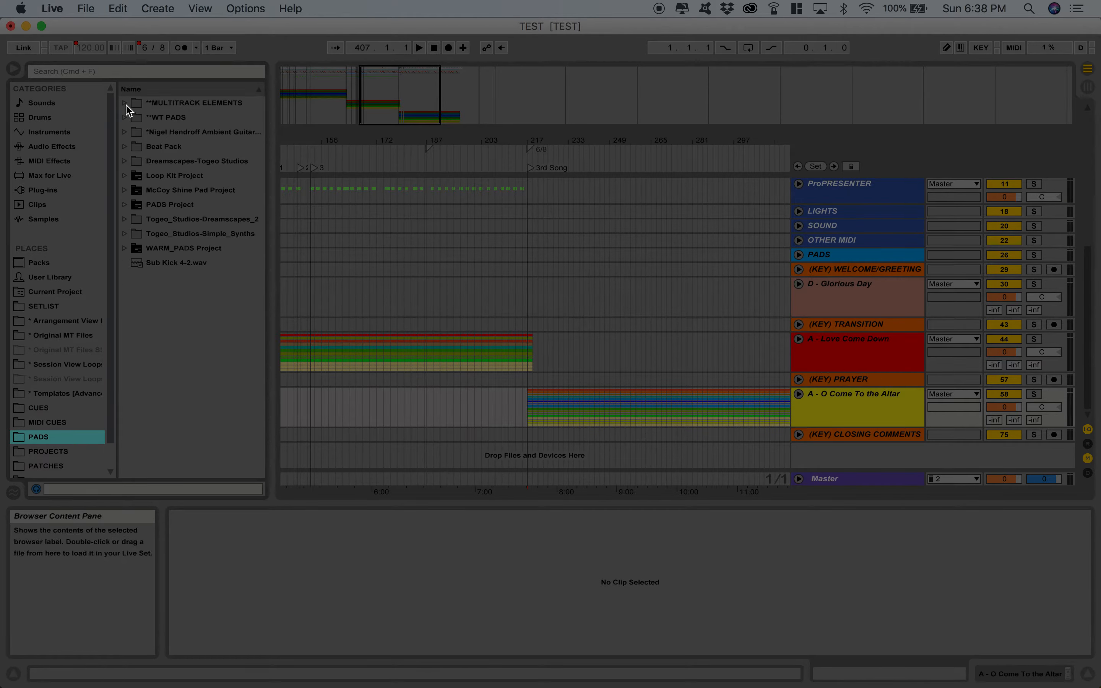
{"action": "left_click", "coordinate": [124, 117]}
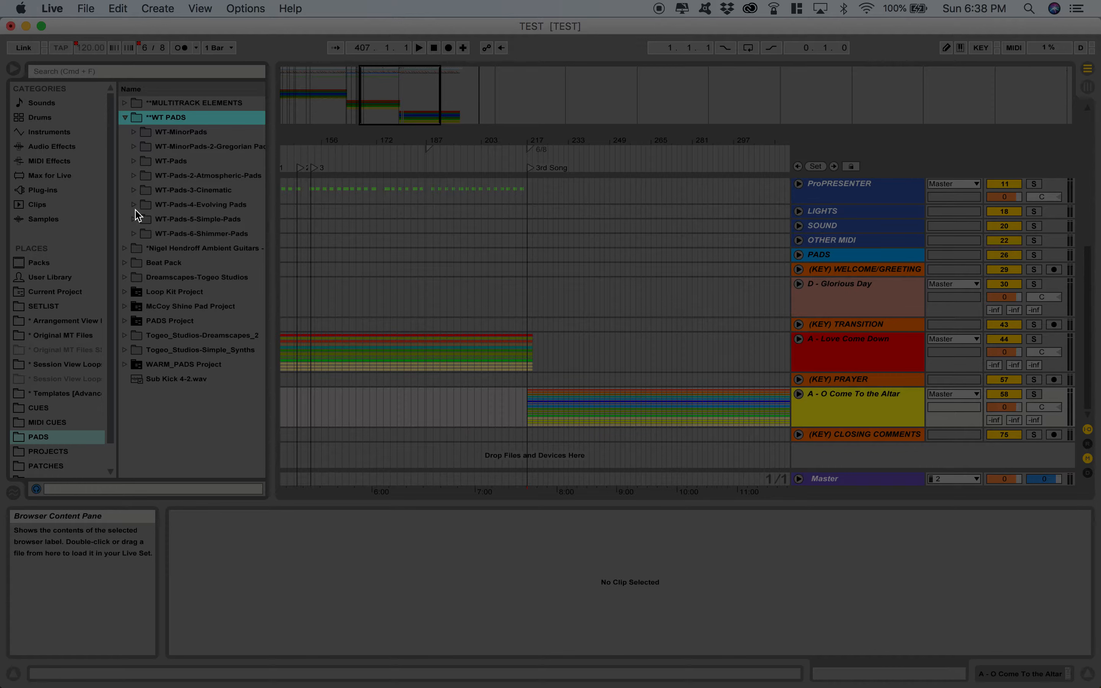
{"action": "left_click", "coordinate": [135, 219]}
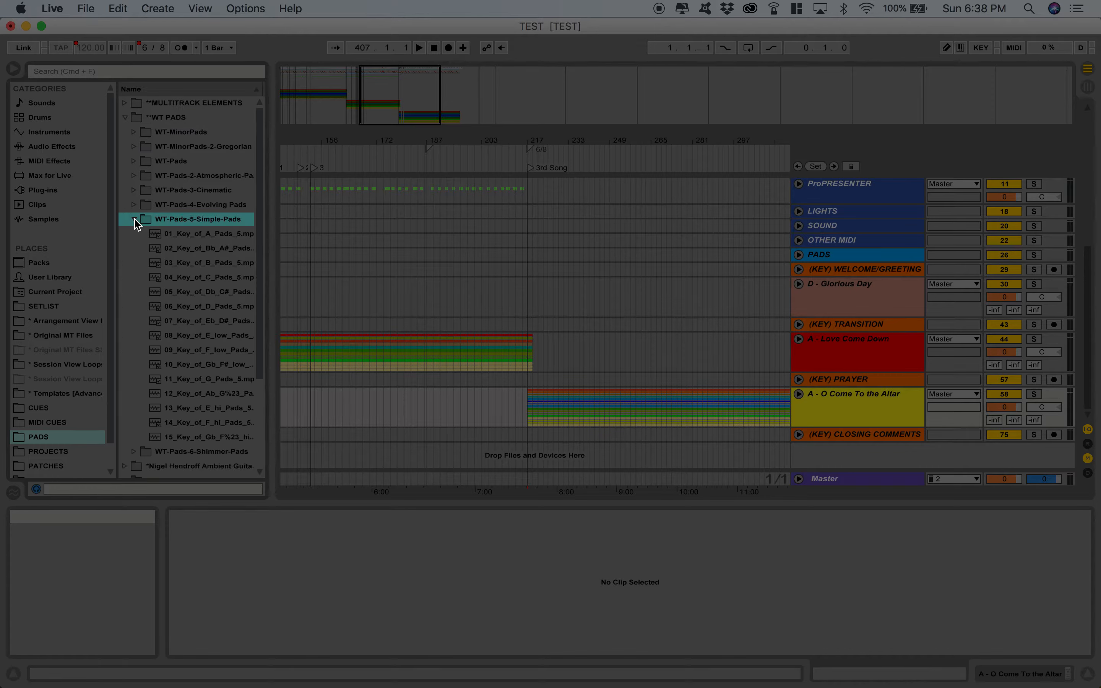
Add the 01_Key_of_A_Pads_5 sample from the WT-Pads-5-Simple-Pads folder to the (KEY) PRAYER track at bar 214
{"action": "left_click", "coordinate": [185, 235]}
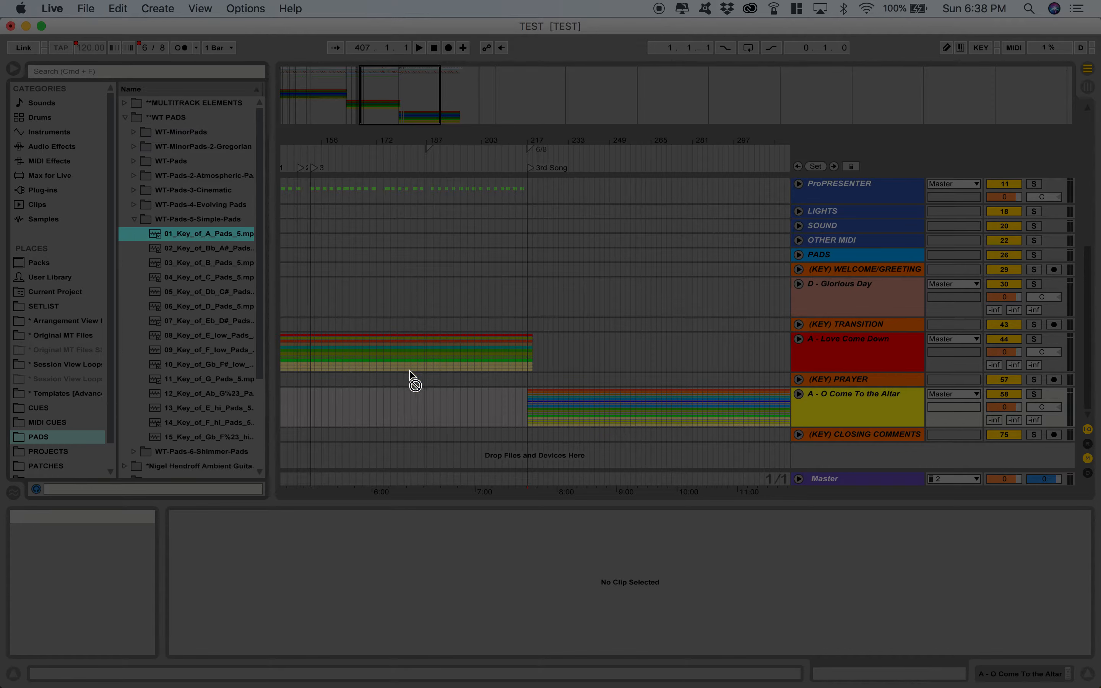
{"action": "left_click_drag", "start_coordinate": [521, 390], "coordinate": [516, 383]}
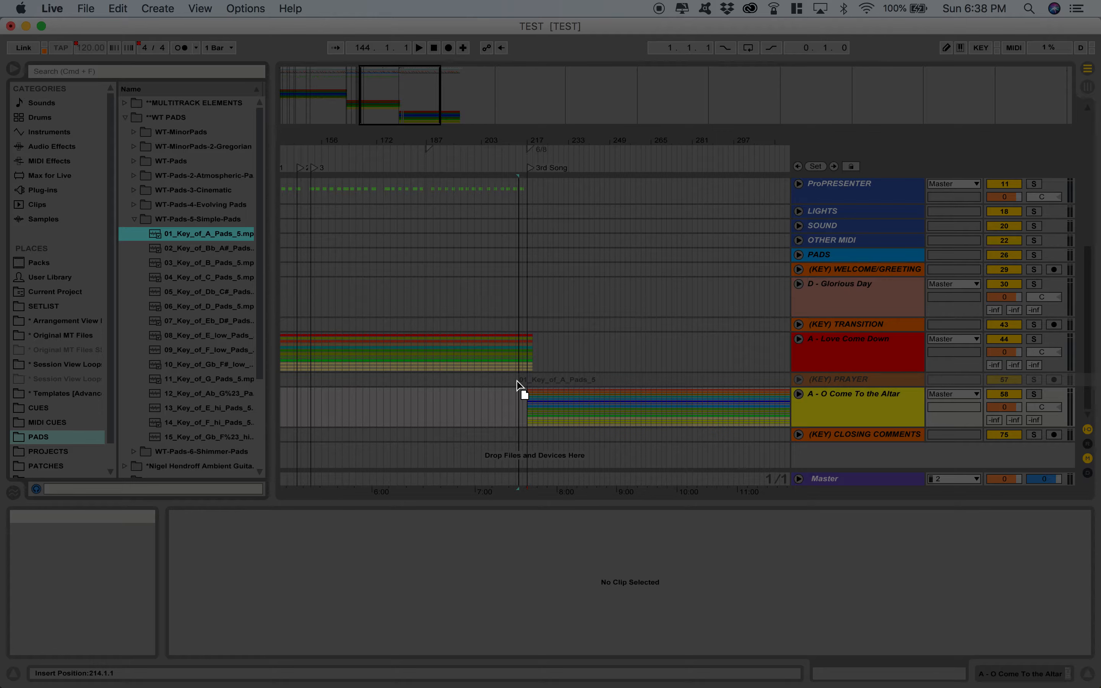
{"action": "left_click_drag", "start_coordinate": [517, 384], "coordinate": [517, 382]}
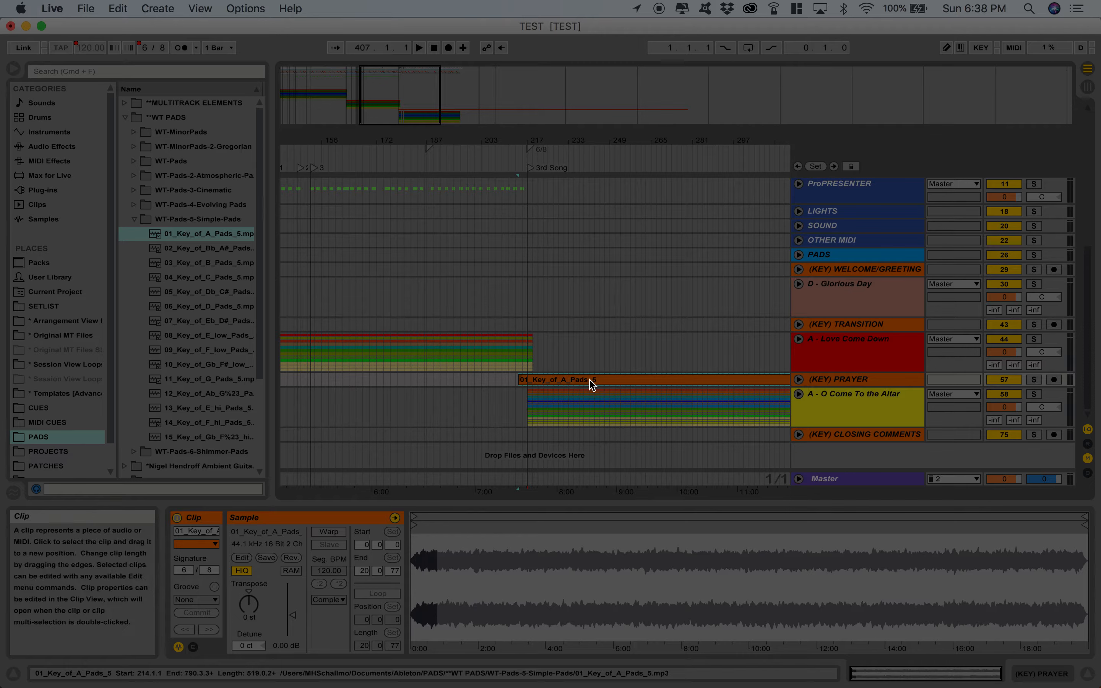
Shorten the pad clip on the (KEY) PRAYER track so it ends around bar 237, shortly after the third song starts
{"action": "key", "text": "minus"}
{"action": "key", "text": "minus"}
{"action": "key", "text": "minus"}
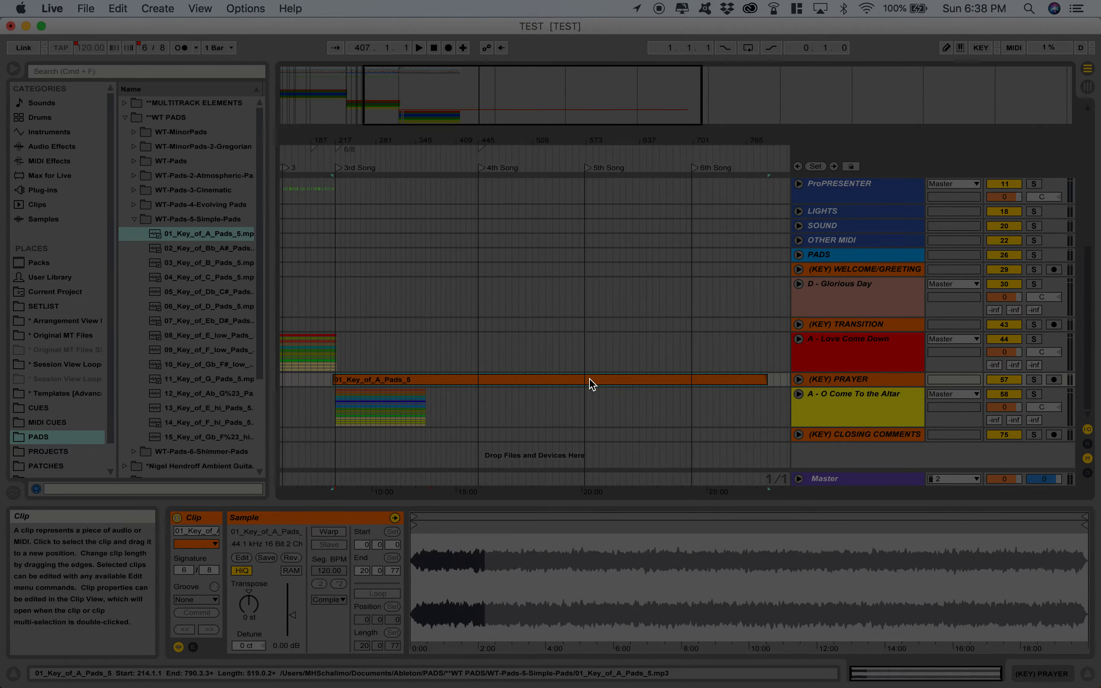
{"action": "left_click_drag", "start_coordinate": [764, 380], "coordinate": [346, 385]}
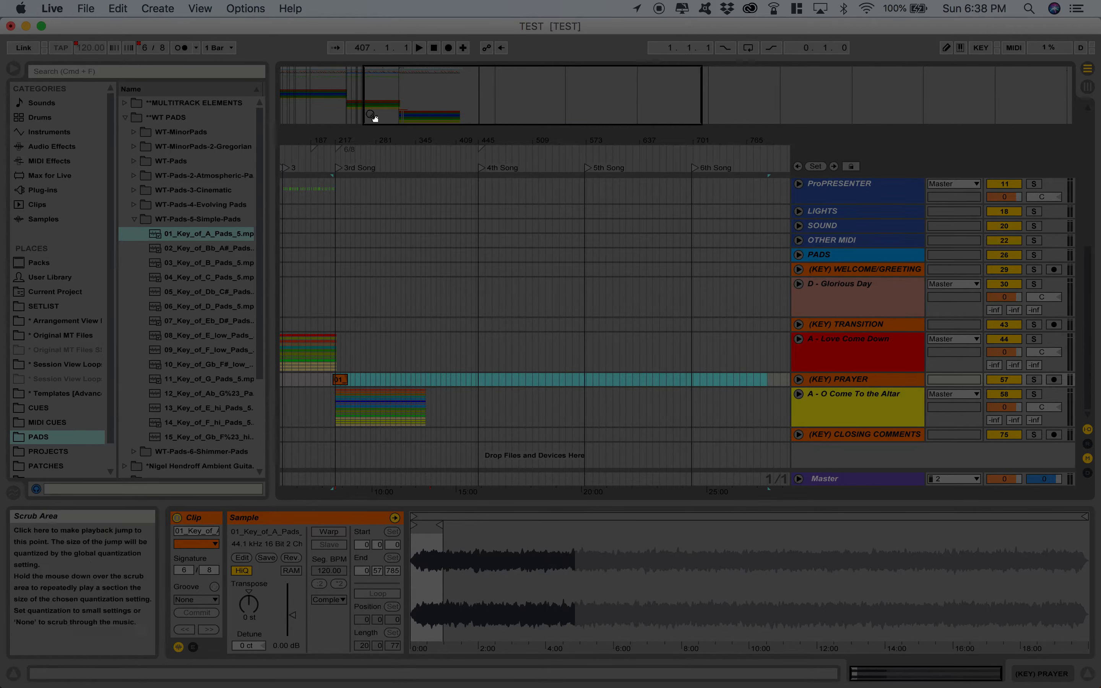
{"action": "left_click_drag", "start_coordinate": [389, 104], "coordinate": [400, 151]}
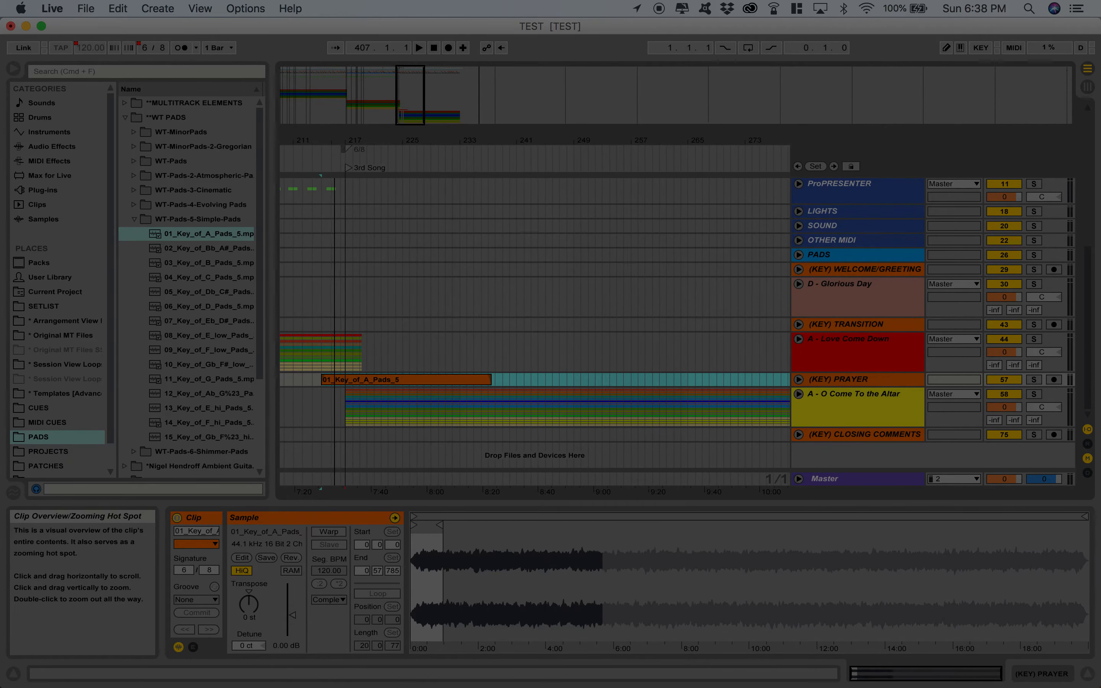
Lower the pad clip's gain to -6.72 dB and play the transition into the third song to check the balance
{"action": "left_click", "coordinate": [416, 373]}
{"action": "left_click", "coordinate": [398, 380]}
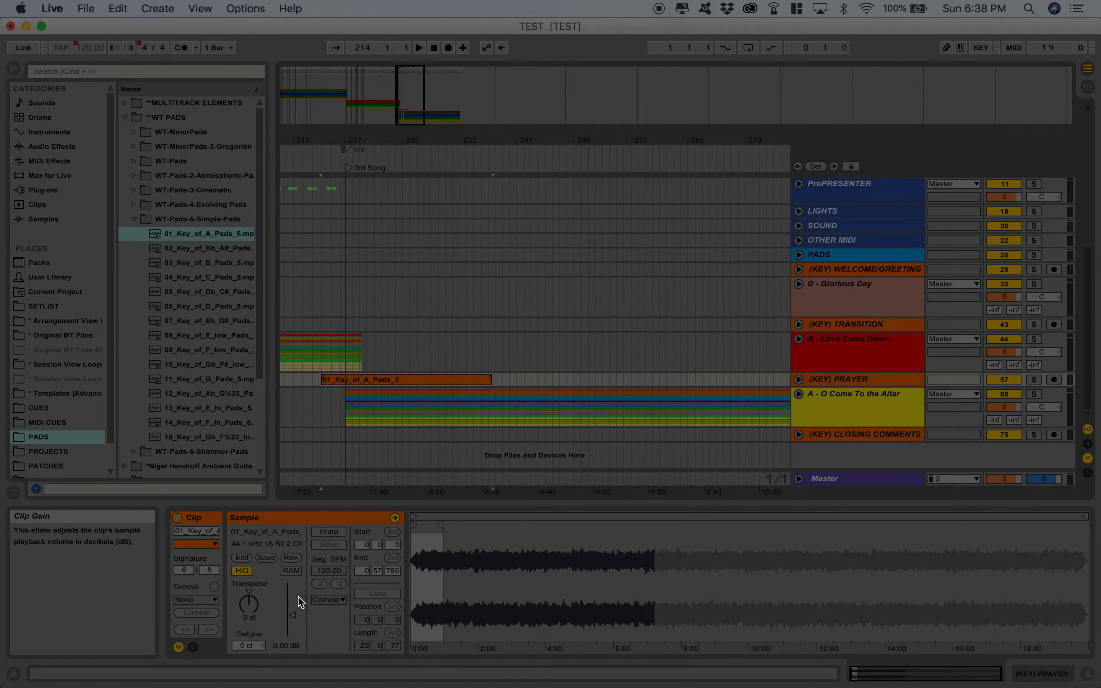
{"action": "left_click_drag", "start_coordinate": [292, 616], "coordinate": [292, 621]}
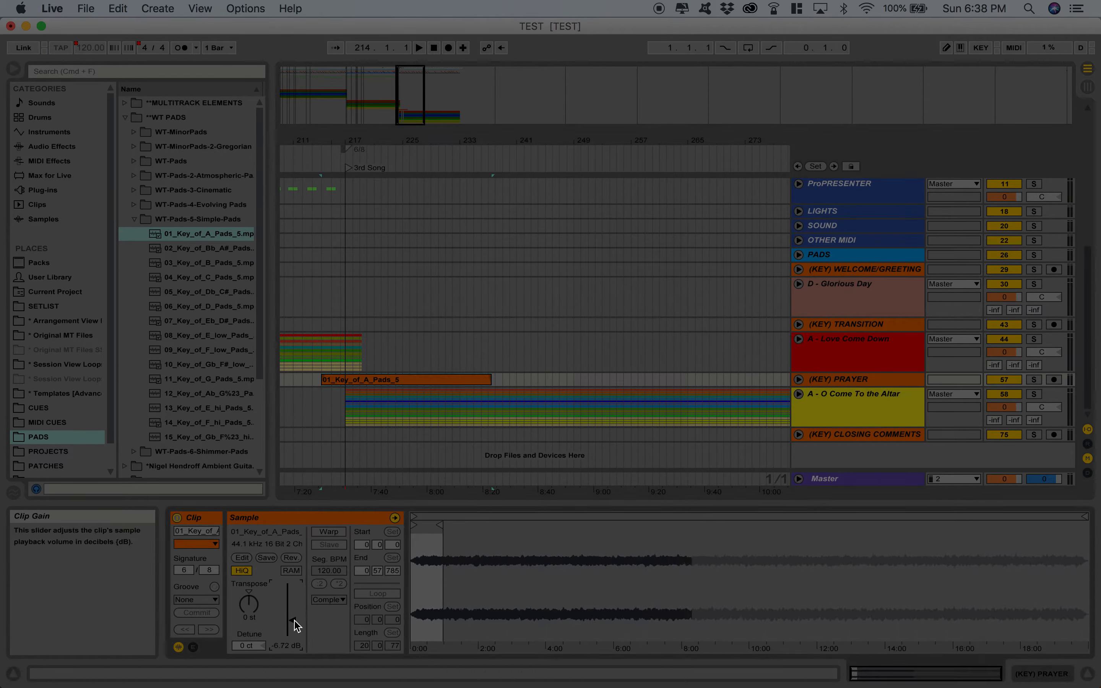
{"action": "left_click", "coordinate": [313, 159]}
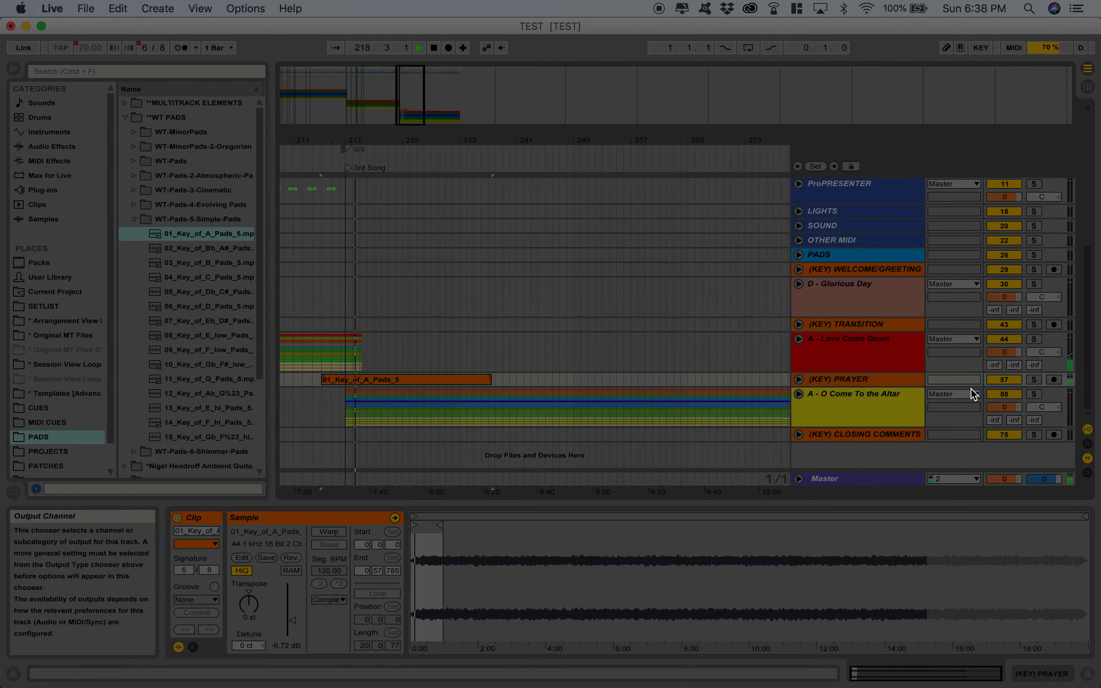
{"action": "scroll", "coordinate": [540, 387], "scroll_direction": "up", "scroll_amount": 5}
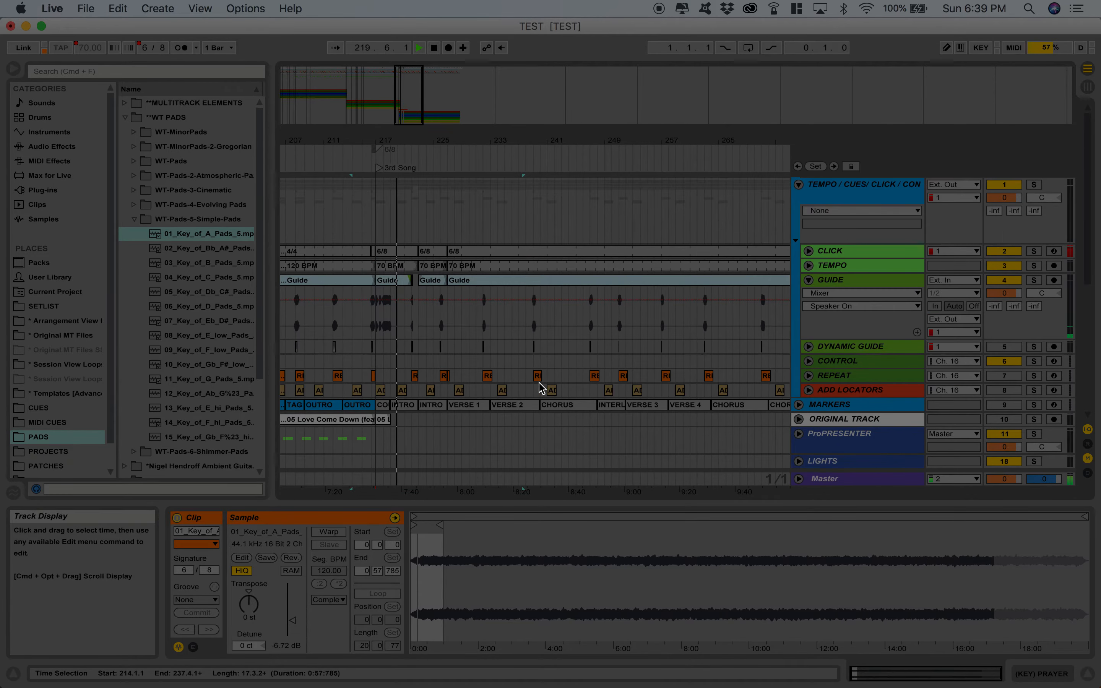
{"action": "scroll", "coordinate": [541, 387], "scroll_direction": "down", "scroll_amount": 5}
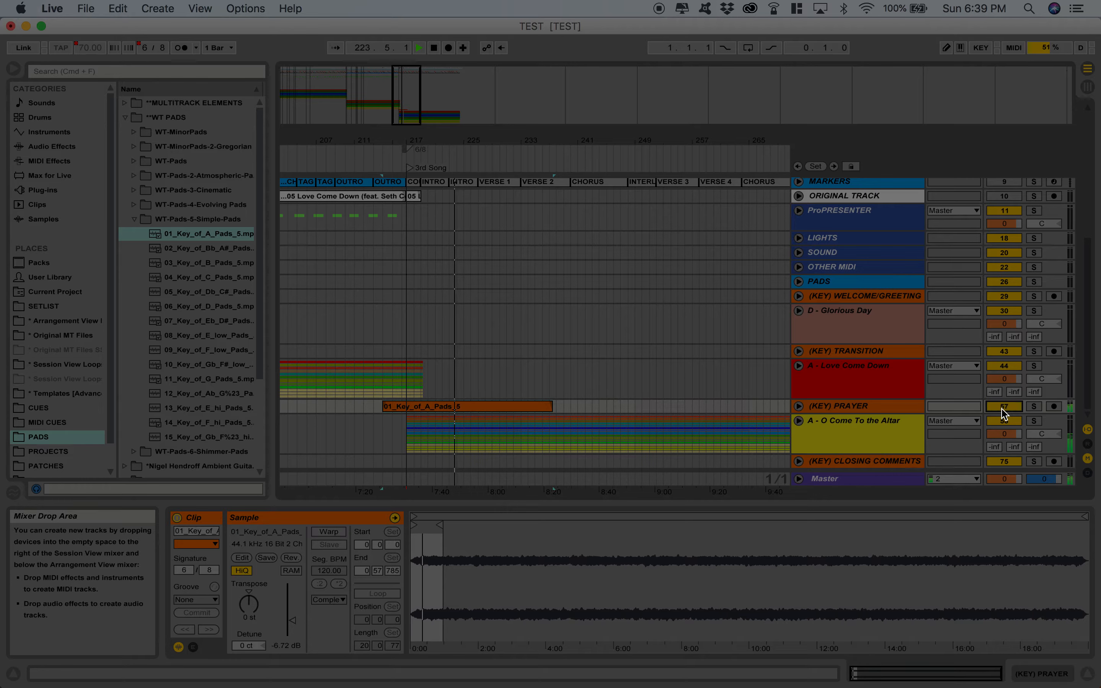
Rename the (KEY) PRAYER track as "(A) PRAYER" and stop playback
{"action": "left_click", "coordinate": [826, 409]}
{"action": "key", "text": "super+r"}
{"action": "left_click", "coordinate": [821, 407]}
{"action": "type", "text": "A"}
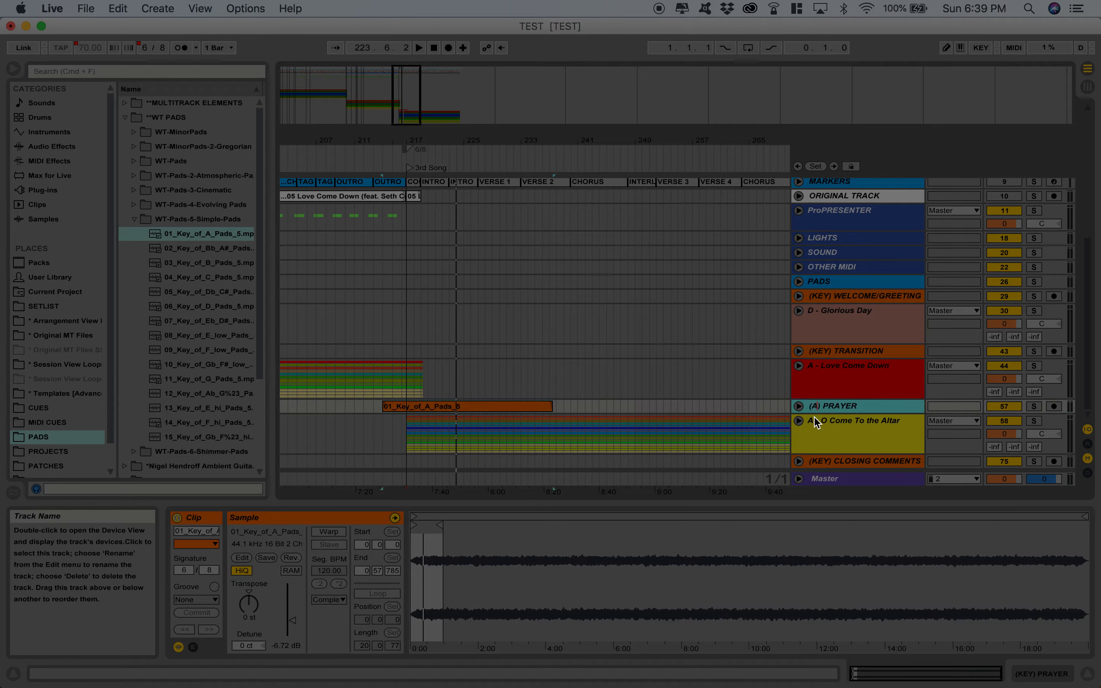
{"action": "left_click", "coordinate": [748, 405]}
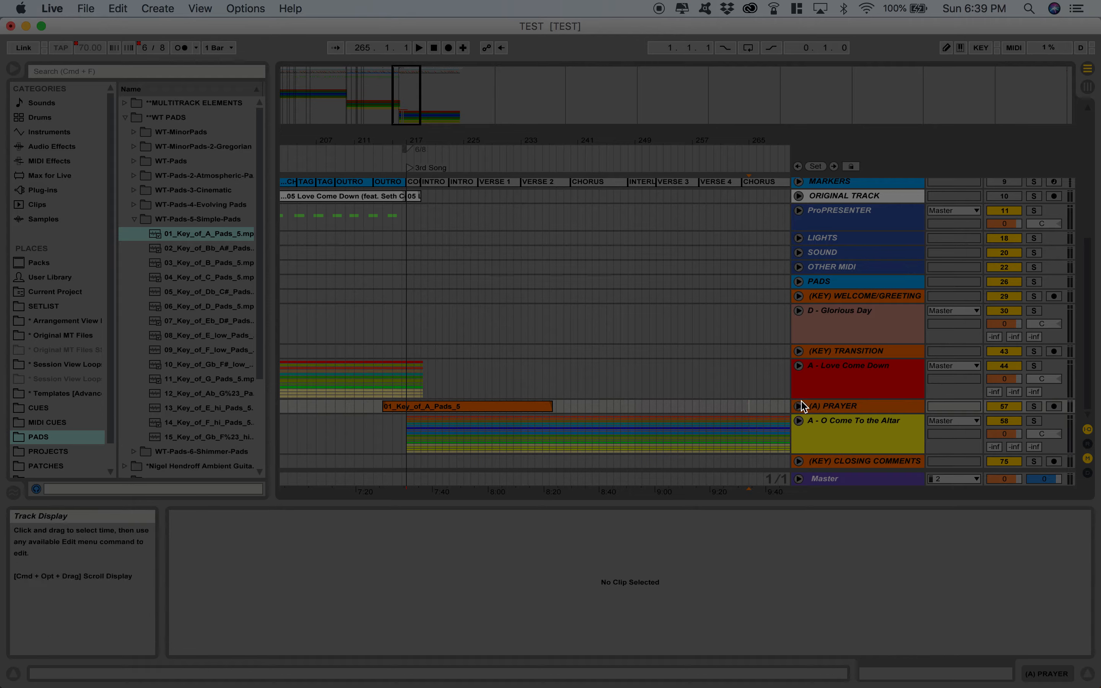
Hide the browser to give the arrangement of all three songs more room
{"action": "scroll", "coordinate": [732, 413], "scroll_direction": "up", "scroll_amount": 3}
{"action": "scroll", "coordinate": [732, 413], "scroll_direction": "left", "scroll_amount": 3}
{"action": "left_click_drag", "start_coordinate": [410, 101], "coordinate": [410, 60]}
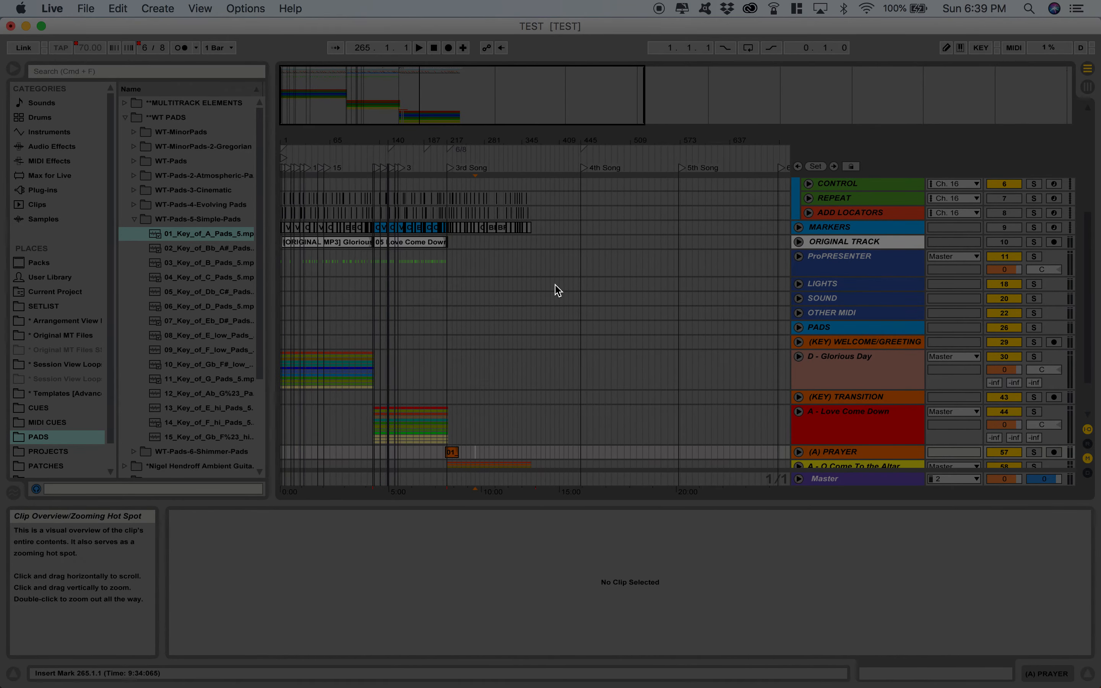
{"action": "scroll", "coordinate": [555, 285], "scroll_direction": "down", "scroll_amount": 3}
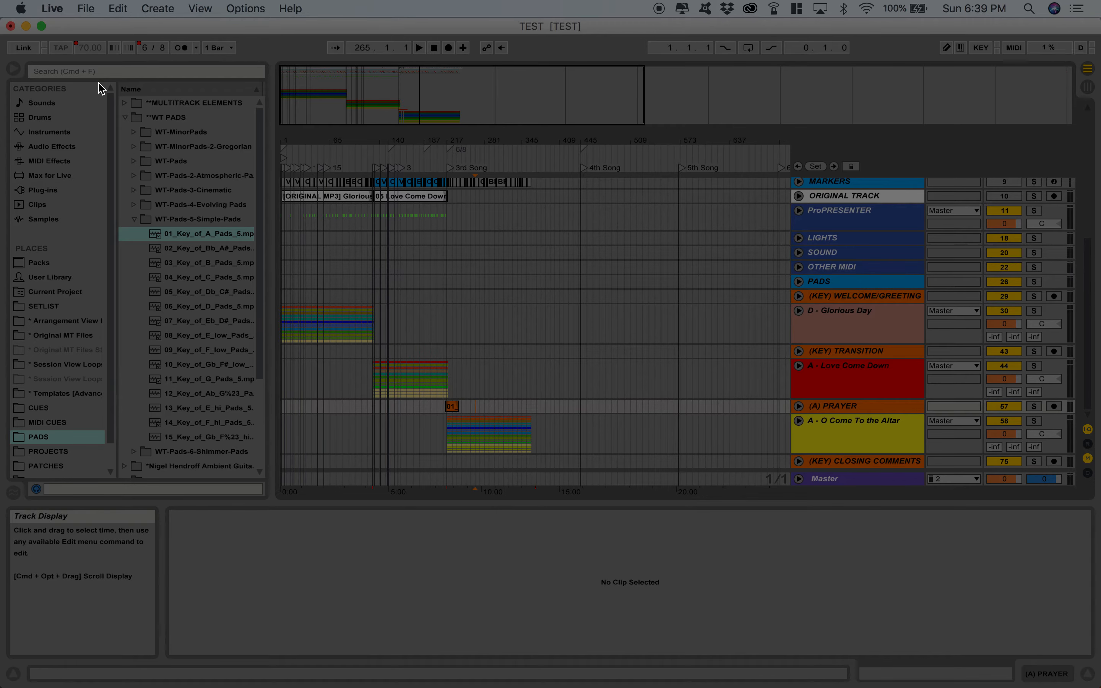
{"action": "left_click", "coordinate": [14, 68]}
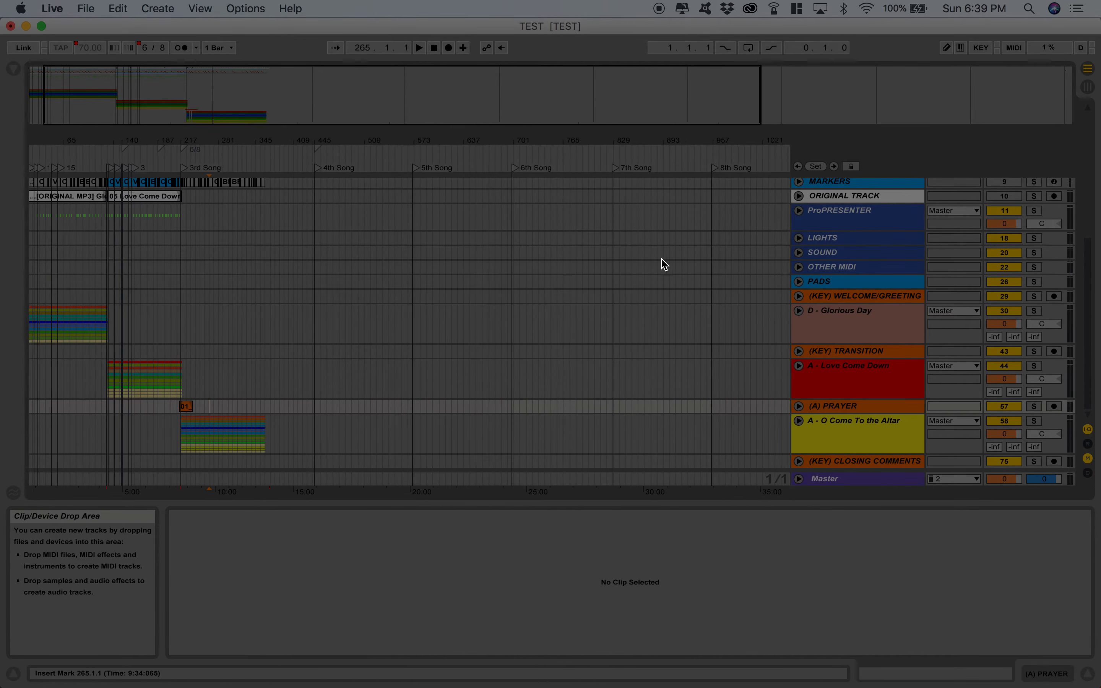
Delete the unused song locators from the last one at bar 1467 back through 6th Song
{"action": "scroll", "coordinate": [664, 264], "scroll_direction": "right", "scroll_amount": 10}
{"action": "scroll", "coordinate": [664, 264], "scroll_direction": "up", "scroll_amount": 1}
{"action": "left_click", "coordinate": [784, 172]}
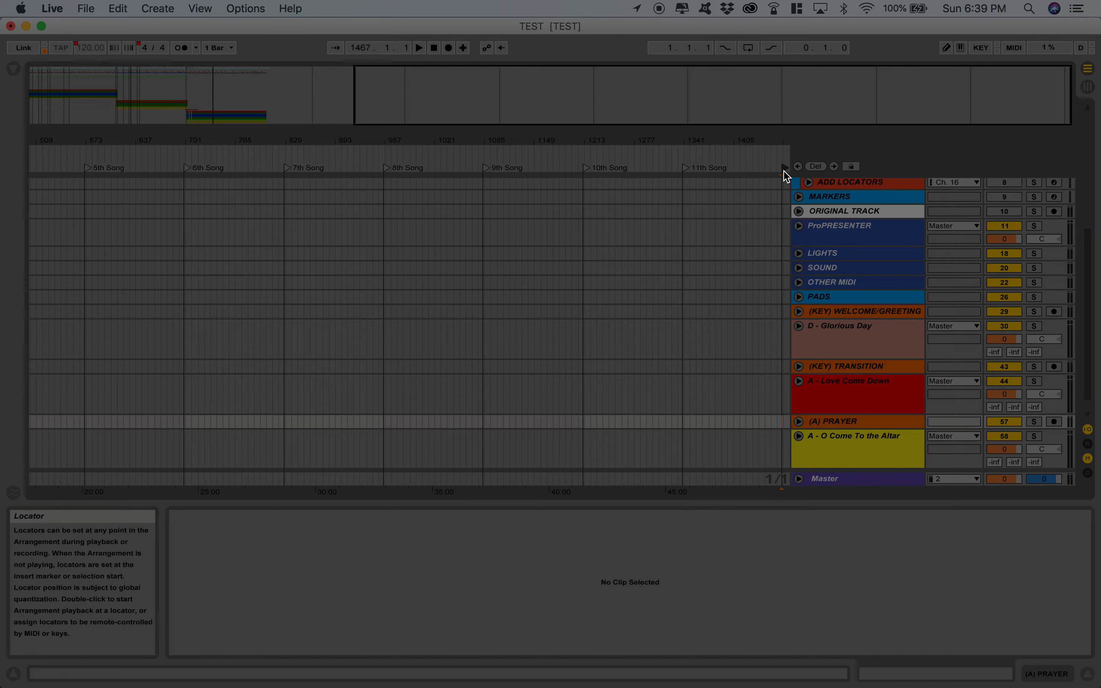
{"action": "key", "text": "Delete"}
{"action": "key", "text": "Delete"}
{"action": "key", "text": "Delete"}
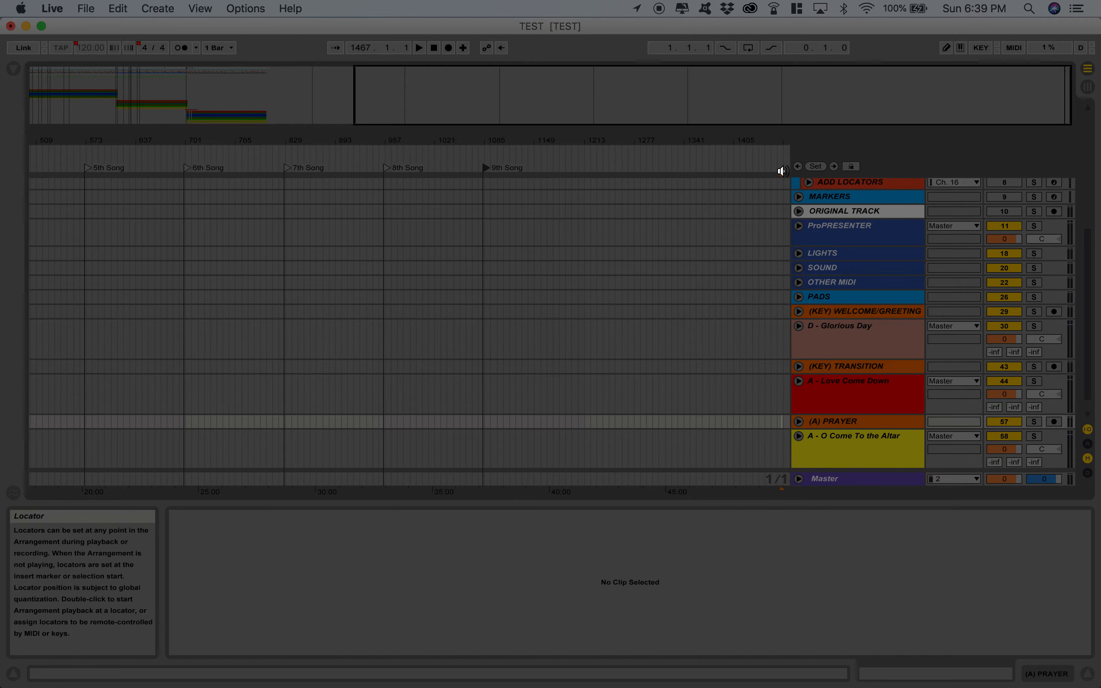
{"action": "key", "text": "Delete"}
{"action": "key", "text": "Delete"}
{"action": "key", "text": "Delete"}
{"action": "key", "text": "Delete"}
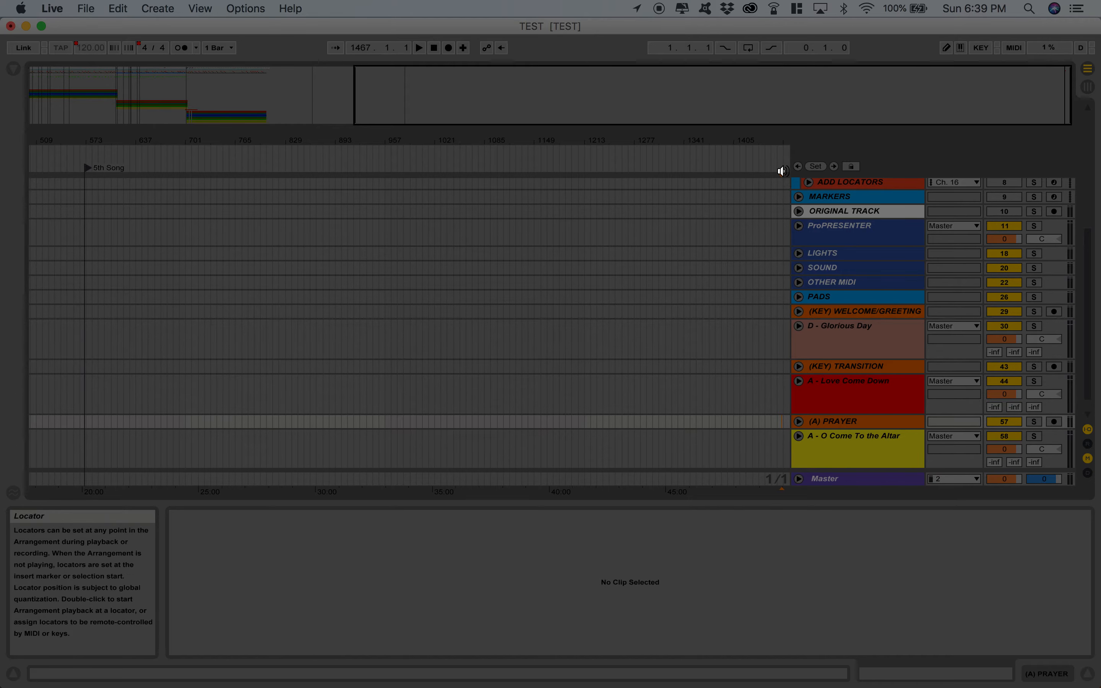
Check the arrangement around and beyond the 5th Song locator for leftover locators or clips
{"action": "scroll", "coordinate": [484, 279], "scroll_direction": "left", "scroll_amount": 10}
{"action": "scroll", "coordinate": [484, 279], "scroll_direction": "up", "scroll_amount": 1}
{"action": "scroll", "coordinate": [483, 279], "scroll_direction": "down", "scroll_amount": 2}
{"action": "mouse_move", "coordinate": [287, 84]}
{"action": "left_mouse_down"}
{"action": "mouse_move", "coordinate": [309, 114]}
{"action": "mouse_move", "coordinate": [296, 87]}
{"action": "left_mouse_up"}
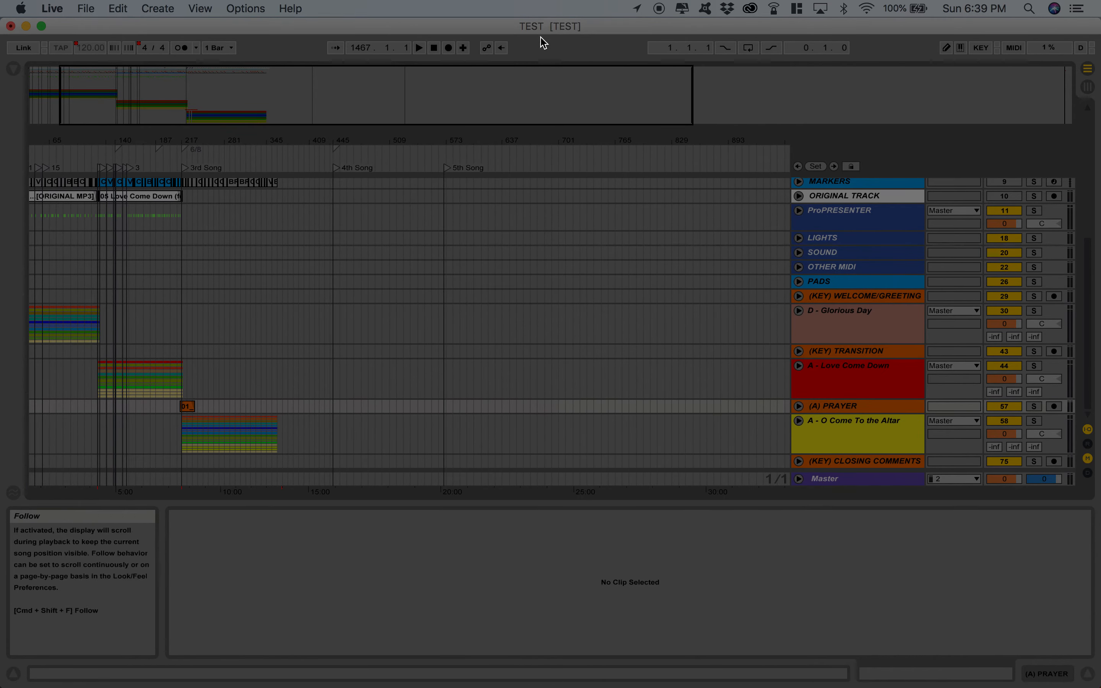
{"action": "left_click", "coordinate": [426, 255]}
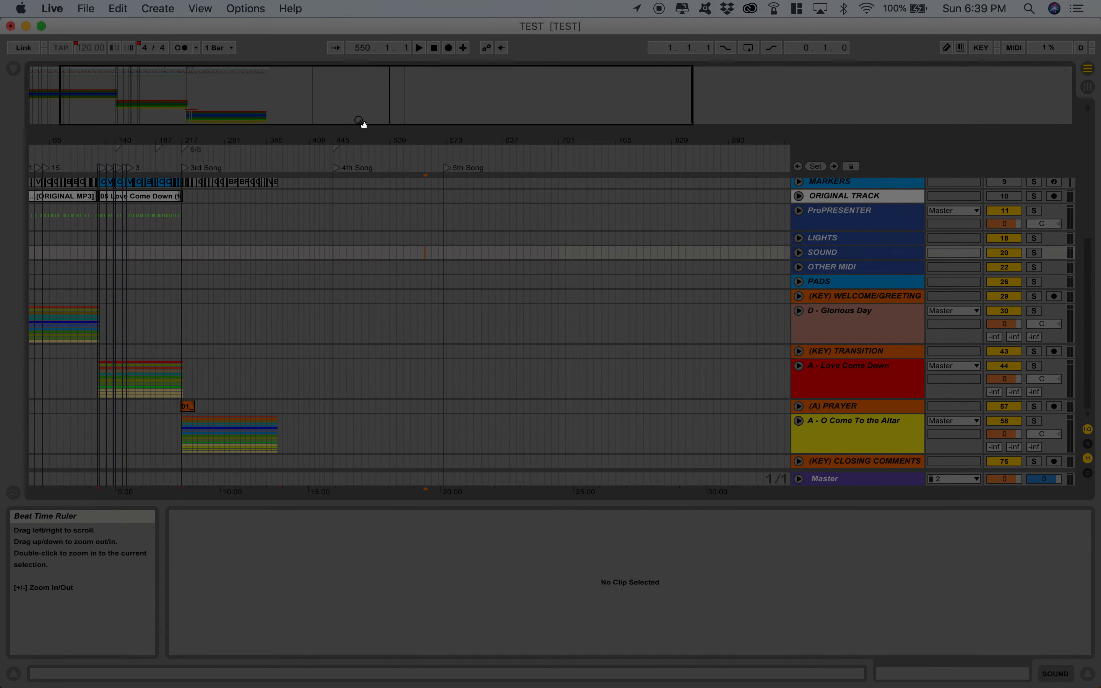
{"action": "scroll", "coordinate": [639, 317], "scroll_direction": "right", "scroll_amount": 10}
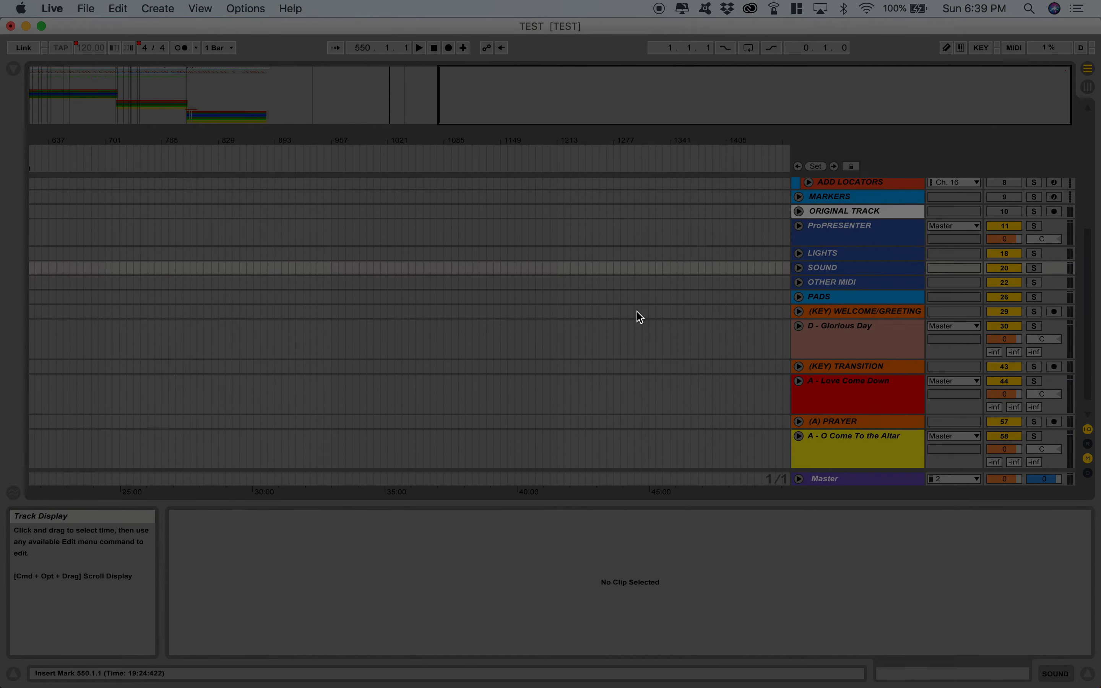
{"action": "left_click_drag", "start_coordinate": [694, 301], "coordinate": [633, 290]}
{"action": "left_click", "coordinate": [633, 289]}
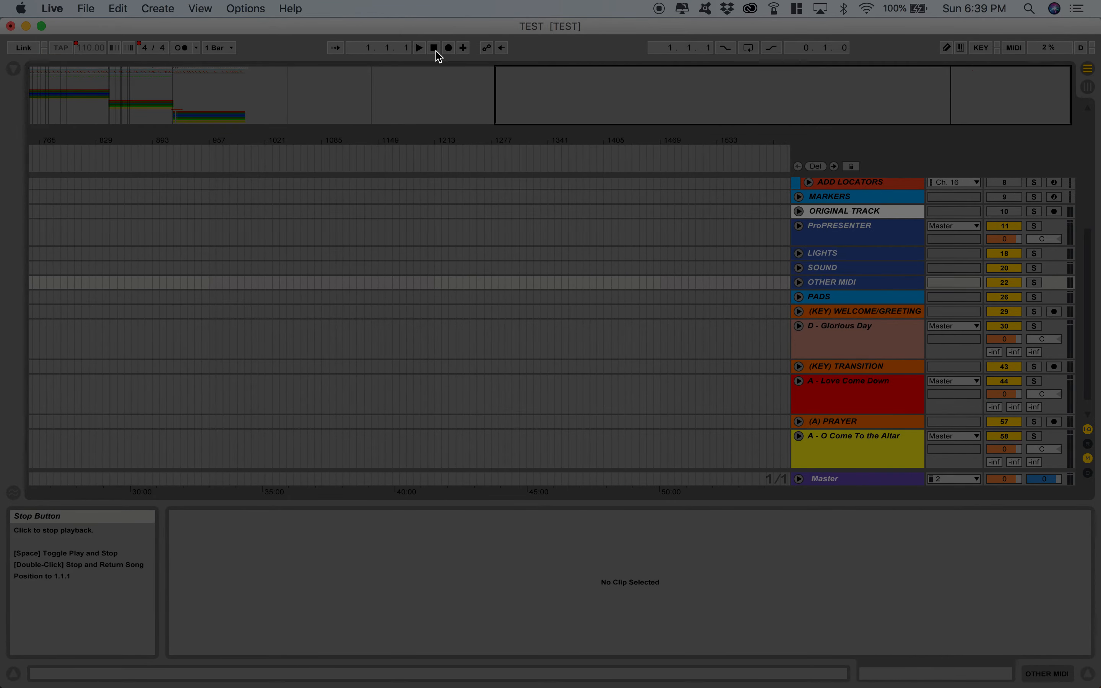
Play the set briefly from bar 1 and review the layout of the three songs and the prayer pad
{"action": "left_click", "coordinate": [420, 49]}
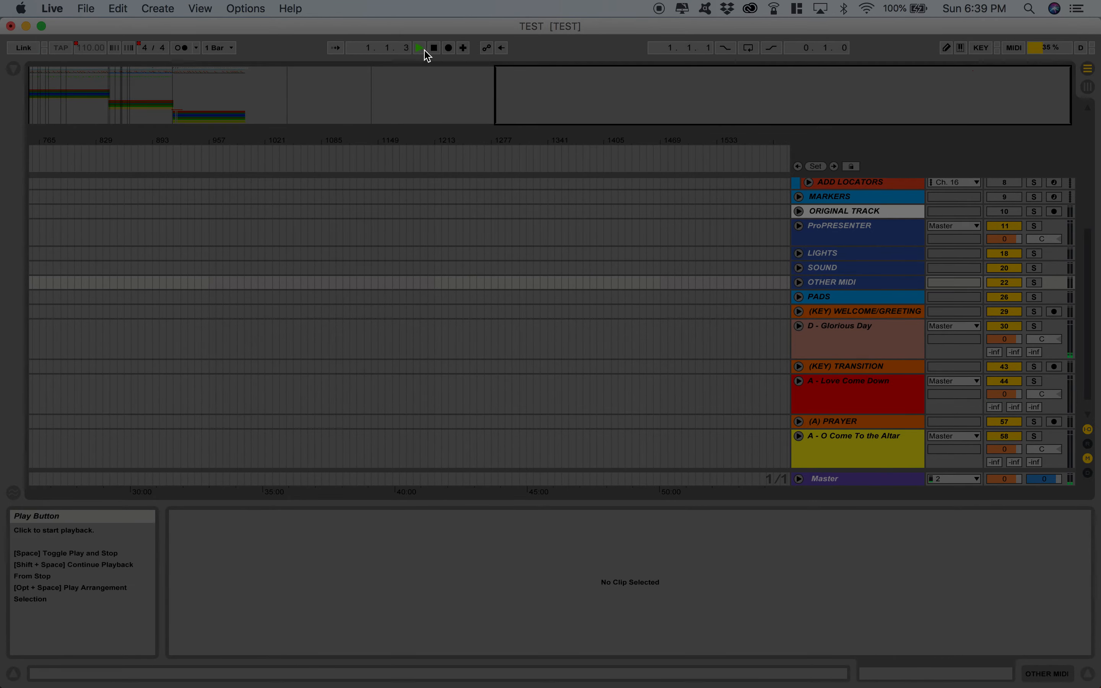
{"action": "left_click_drag", "start_coordinate": [420, 115], "coordinate": [493, 114]}
{"action": "left_click_drag", "start_coordinate": [317, 113], "coordinate": [317, 183]}
{"action": "scroll", "coordinate": [403, 336], "scroll_direction": "left", "scroll_amount": 5}
{"action": "scroll", "coordinate": [405, 341], "scroll_direction": "left", "scroll_amount": 10}
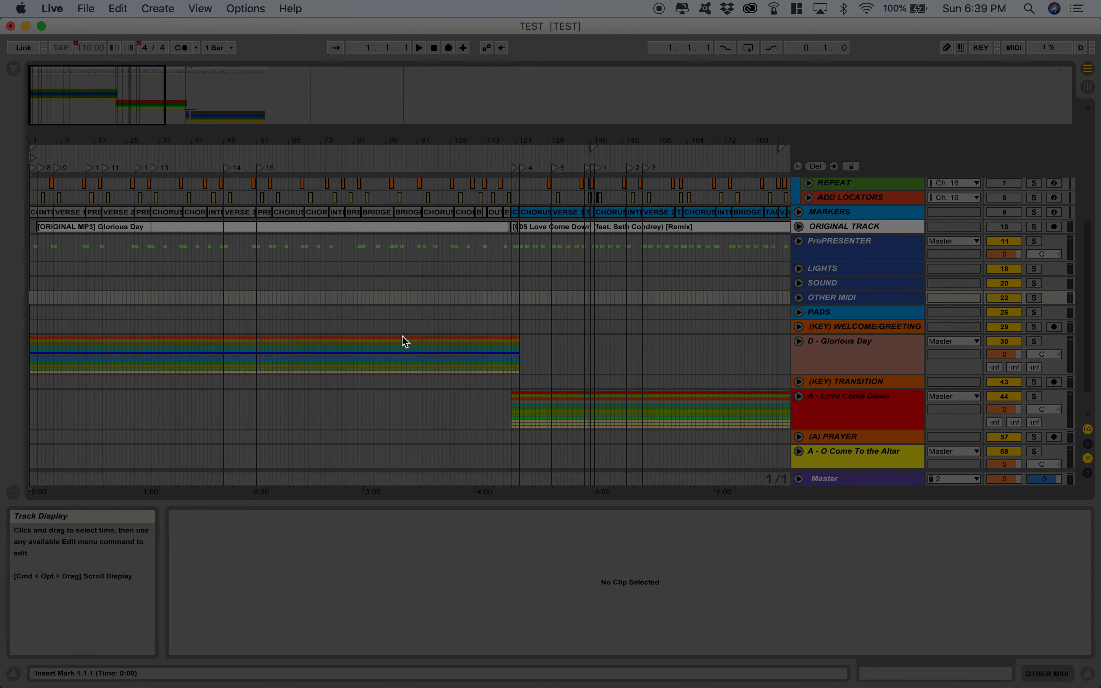
{"action": "left_click_drag", "start_coordinate": [265, 139], "coordinate": [194, 103]}
{"action": "scroll", "coordinate": [715, 358], "scroll_direction": "down", "scroll_amount": 2}
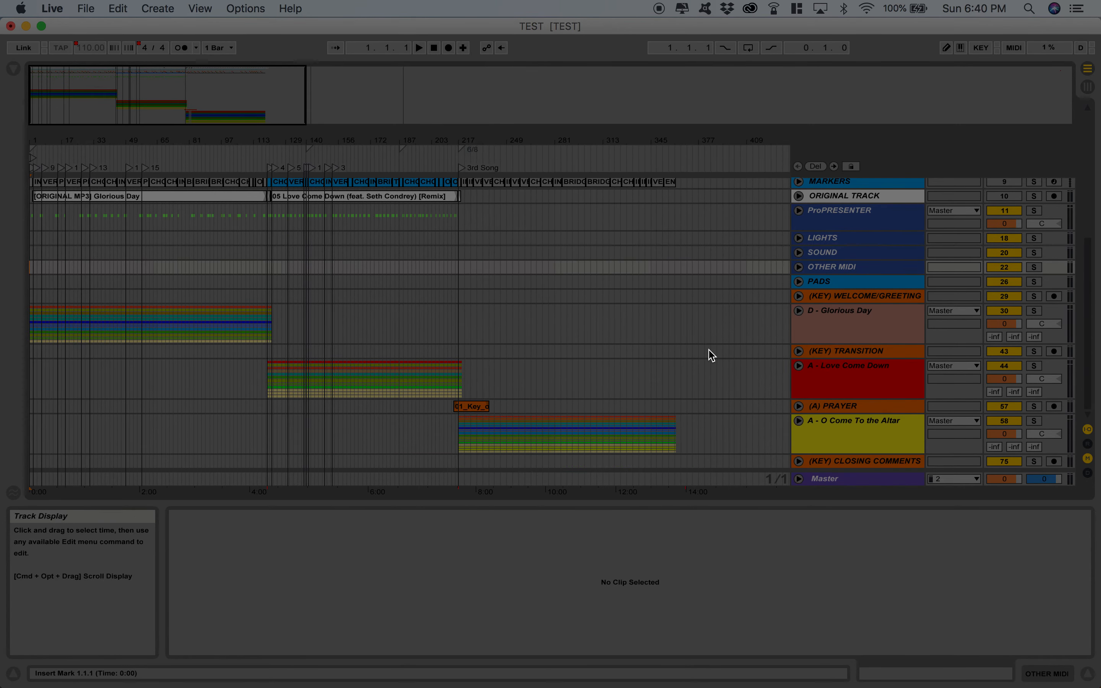
Fold the GUIDE track and the TEMPO / CUES / CLICK group
{"action": "scroll", "coordinate": [711, 355], "scroll_direction": "up", "scroll_amount": 5}
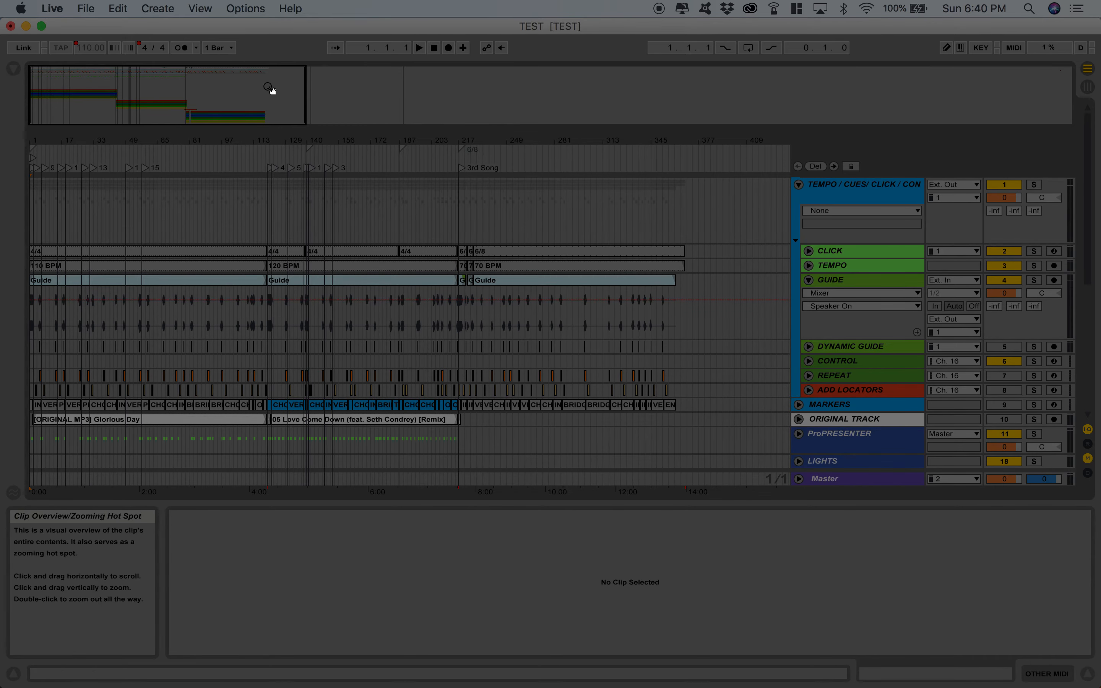
{"action": "left_click", "coordinate": [808, 280]}
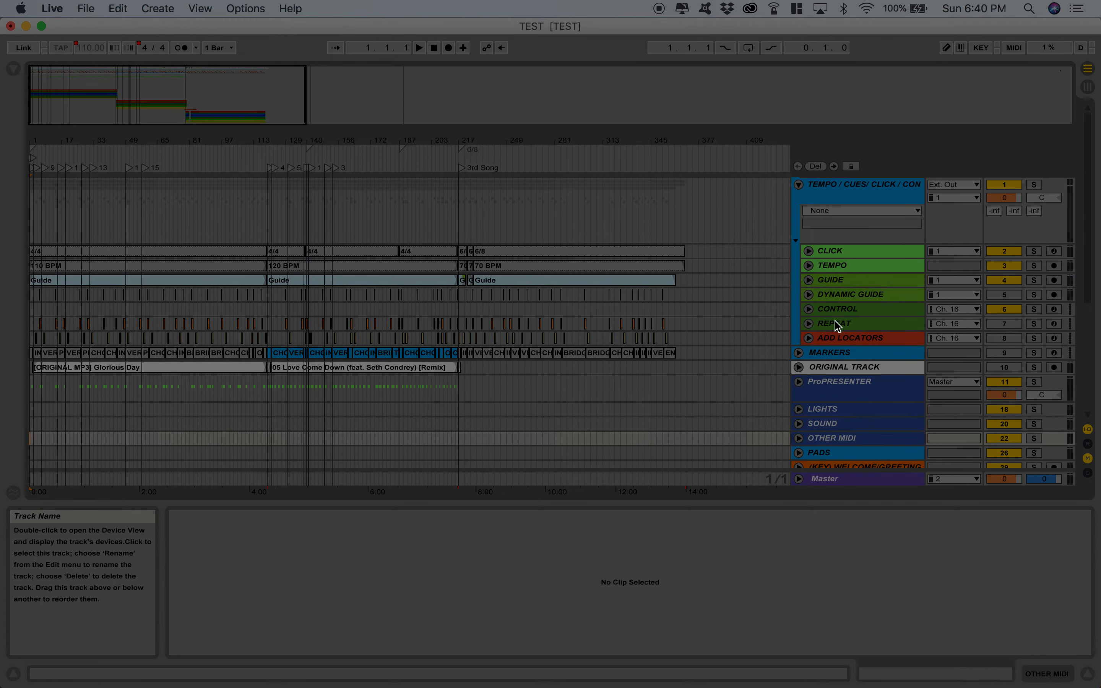
{"action": "left_click", "coordinate": [798, 184]}
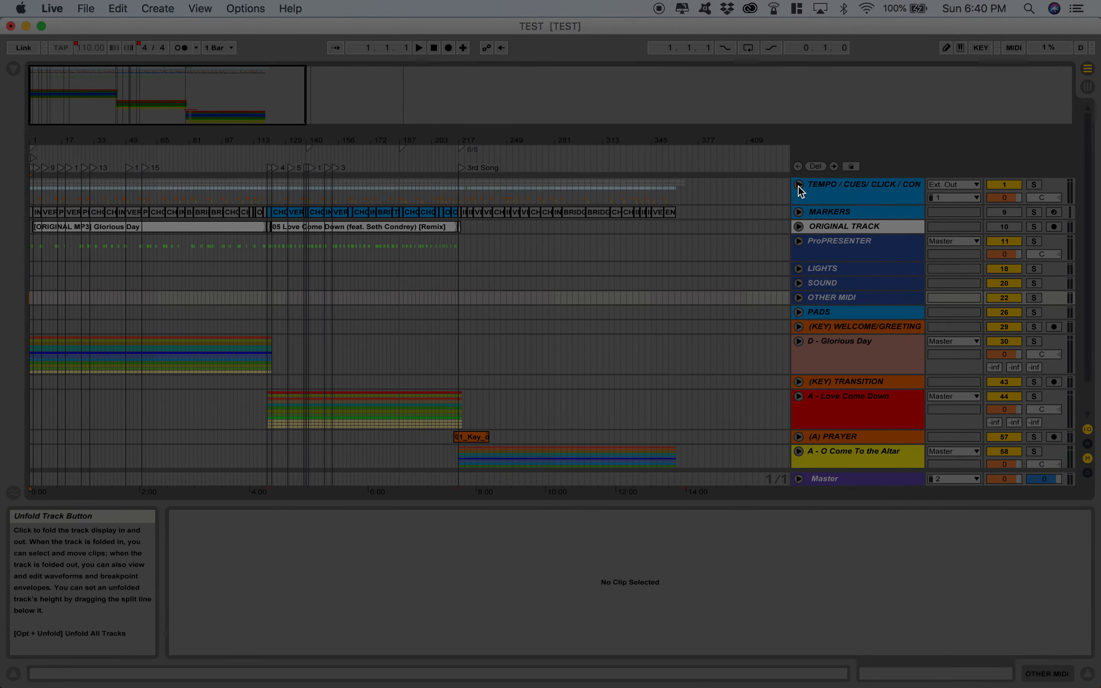
Unfold the ProPRESENTER group and examine the Select Slide clips near the end of Love Come Down
{"action": "left_click", "coordinate": [798, 241]}
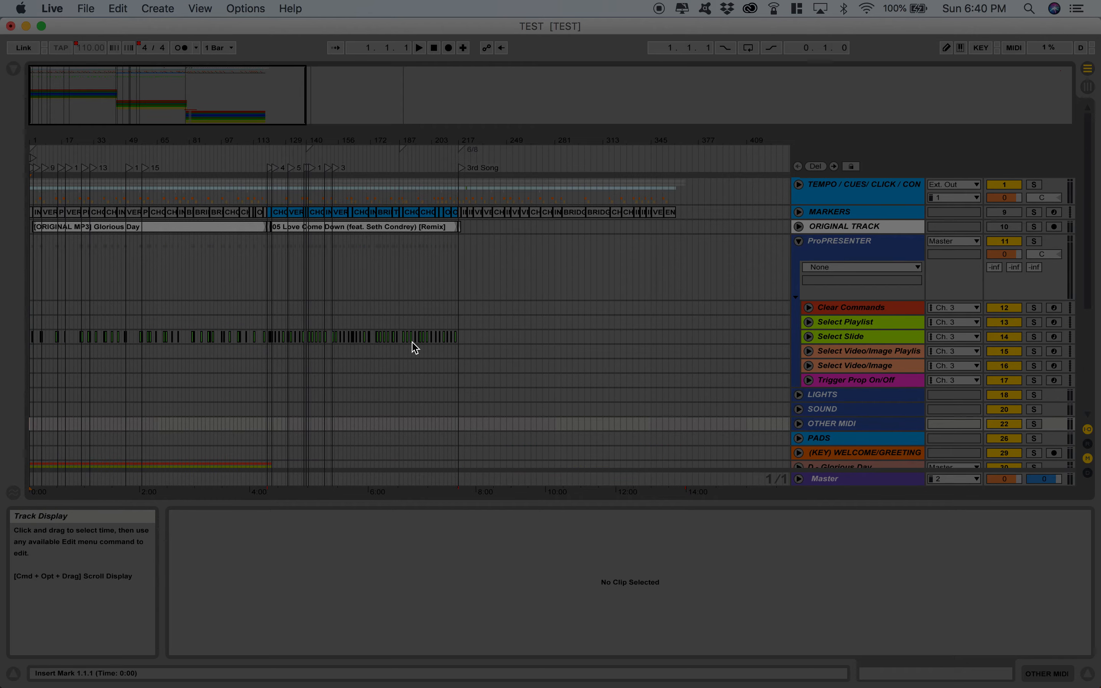
{"action": "left_click_drag", "start_coordinate": [217, 91], "coordinate": [177, 156]}
{"action": "scroll", "coordinate": [250, 325], "scroll_direction": "left", "scroll_amount": 10}
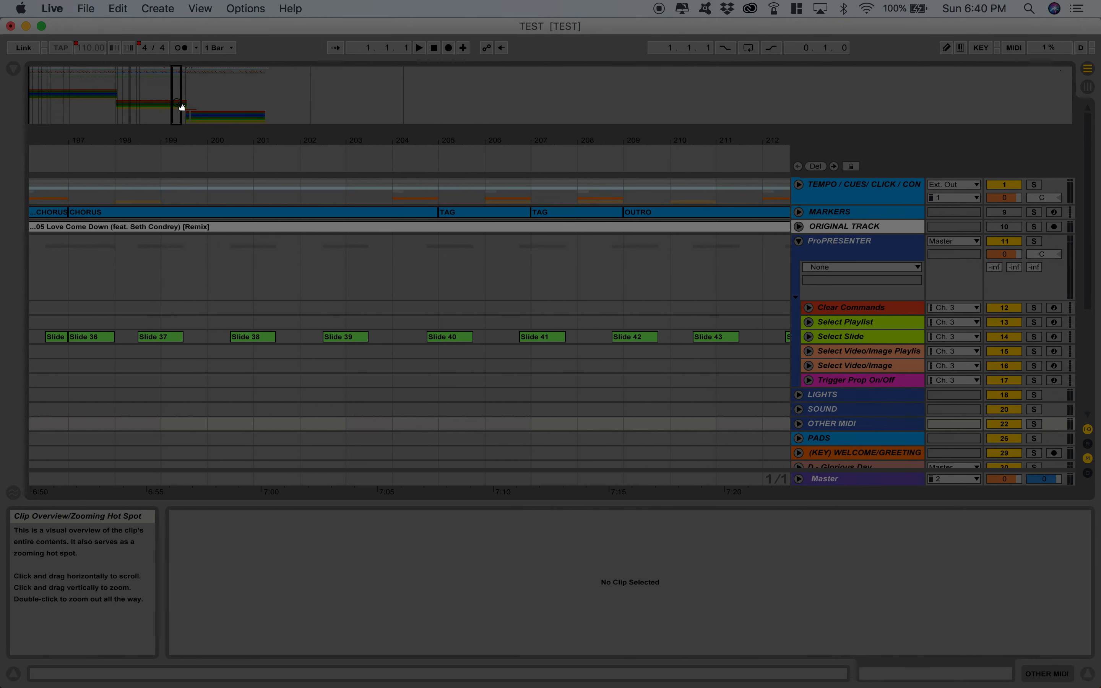